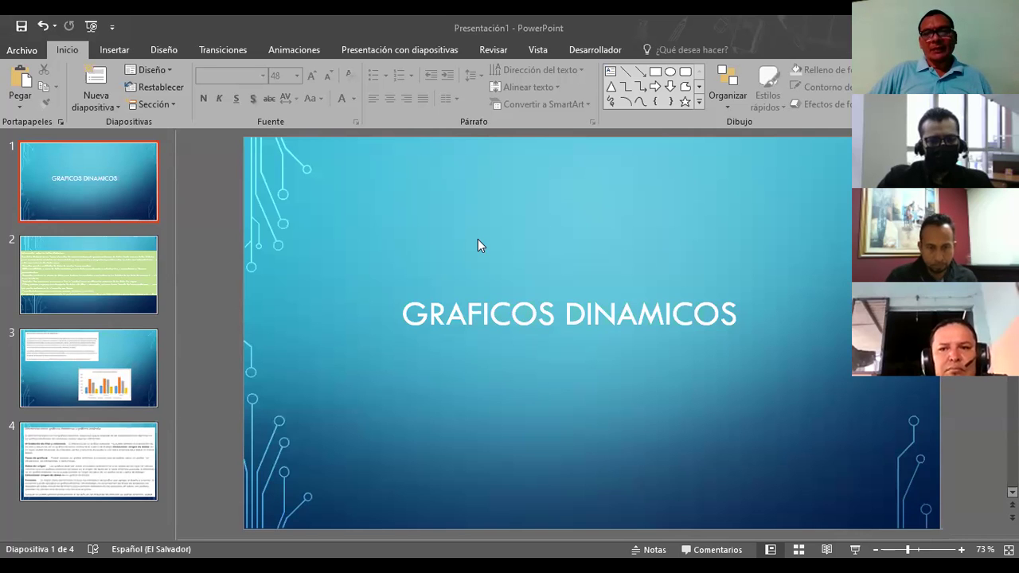
Step: Switch from the Graficos Dinamicos presentation to the GRAFICO DINAMICO workbook's Hoja3
{"action": "key", "text": "alt+Tab"}
{"action": "left_click", "coordinate": [411, 351]}
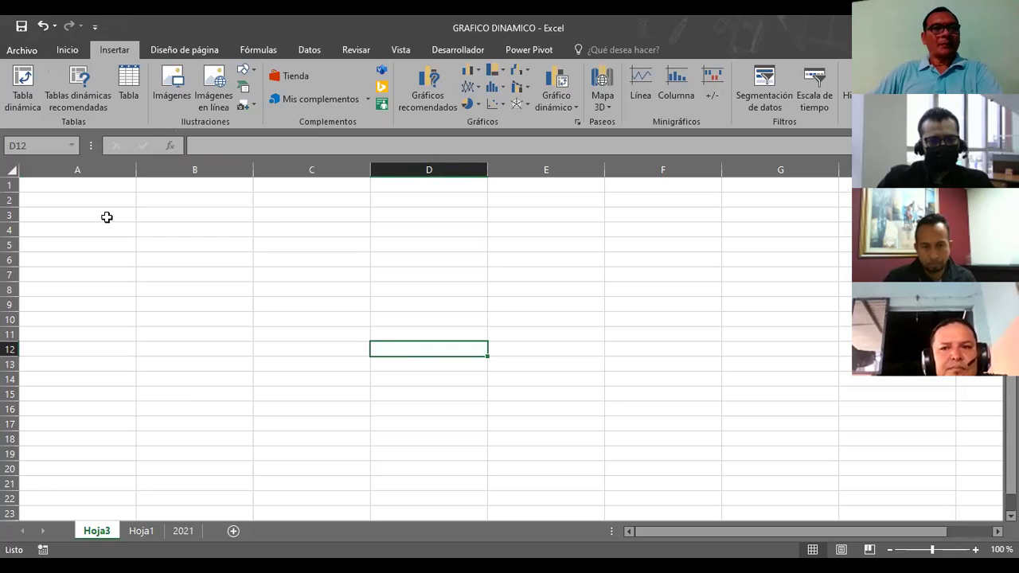
Step: Type the heading TABLAS into cell A2 of Hoja3
{"action": "left_click", "coordinate": [17, 115]}
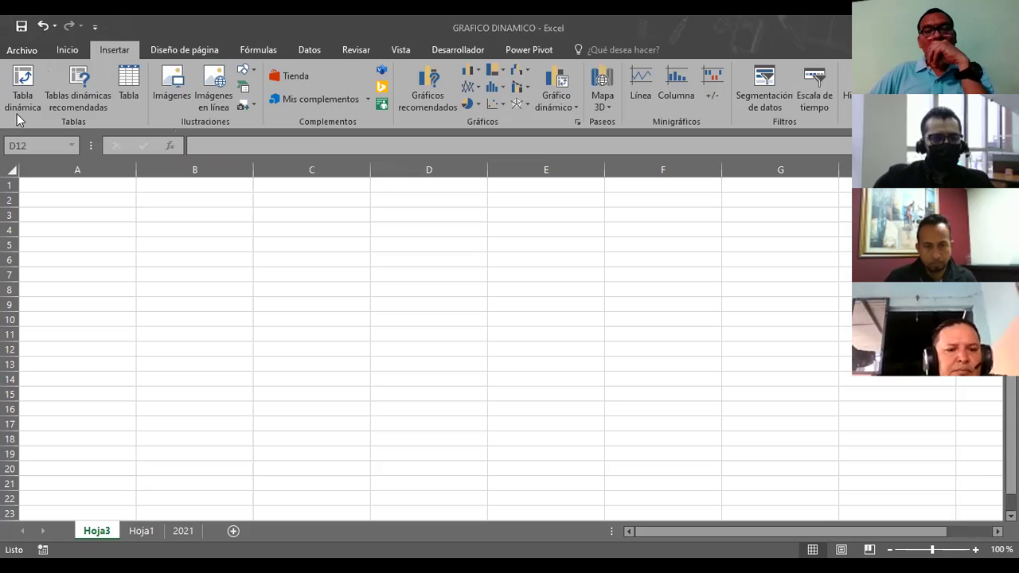
{"action": "left_click", "coordinate": [86, 199]}
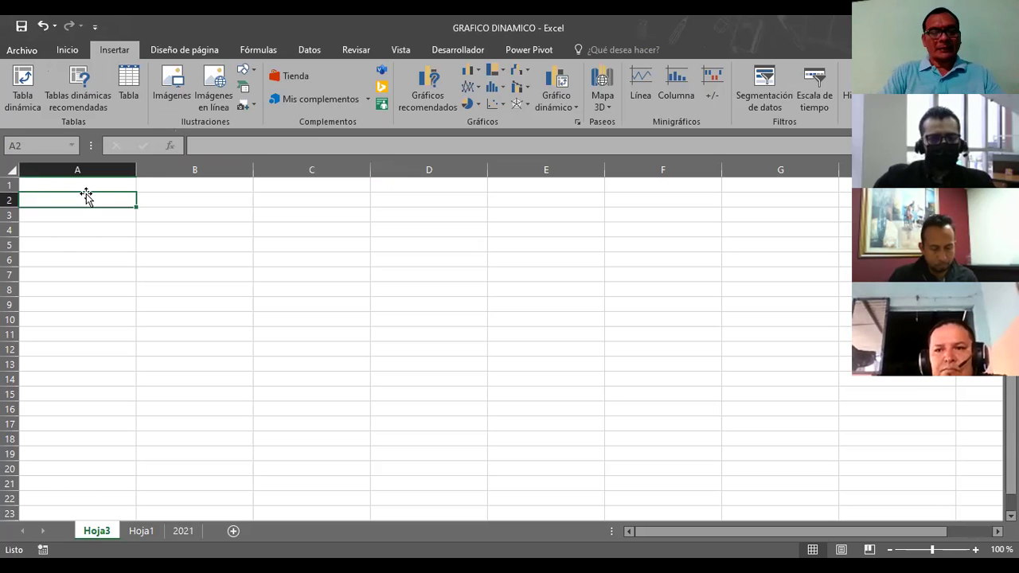
{"action": "type", "text": "TABLAS"}
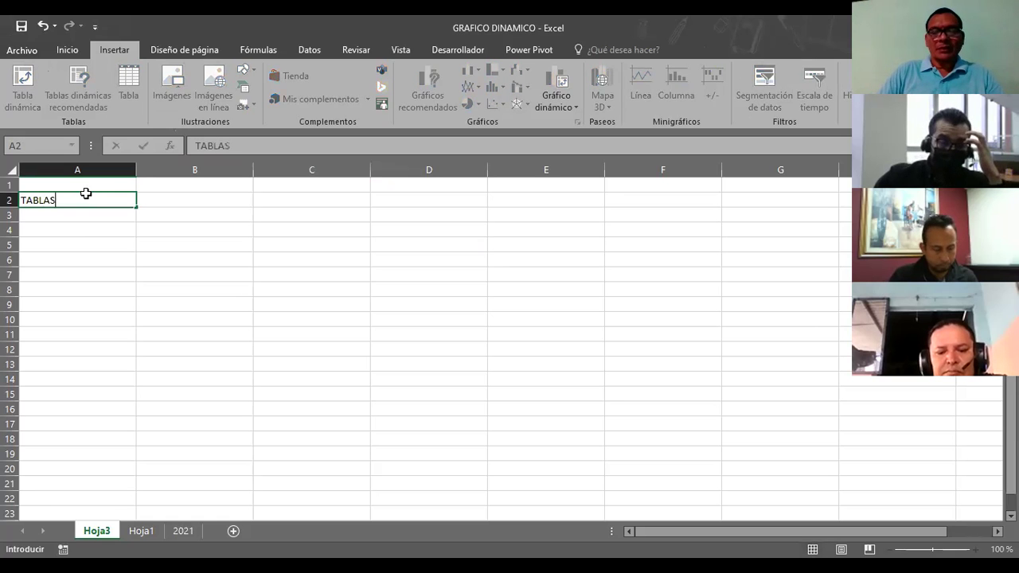
{"action": "key", "text": "Return"}
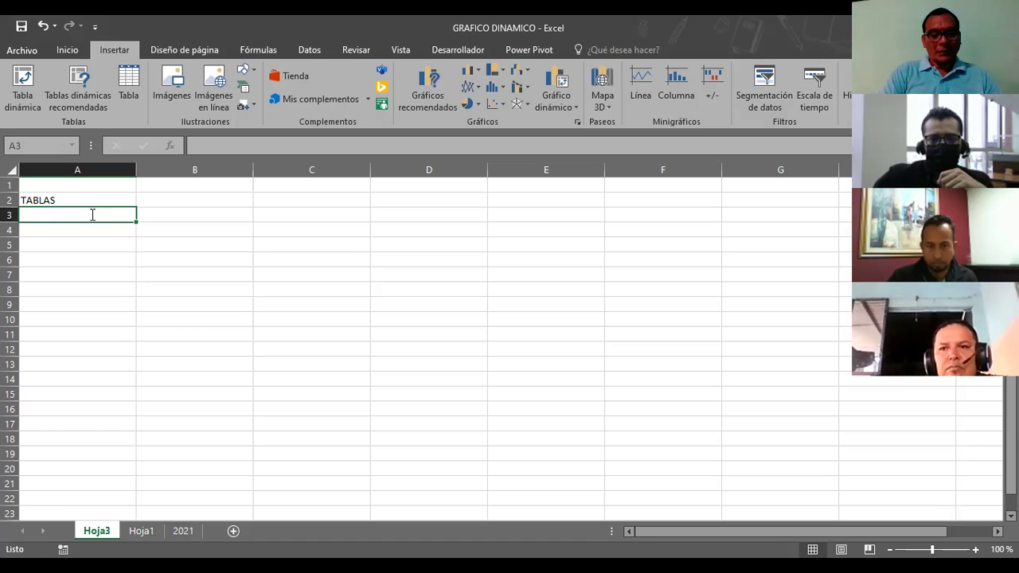
Step: Enter the headers FECHA, VENDEDOR and PRODUCTOS in A3:C3
{"action": "type", "text": "FECHA"}
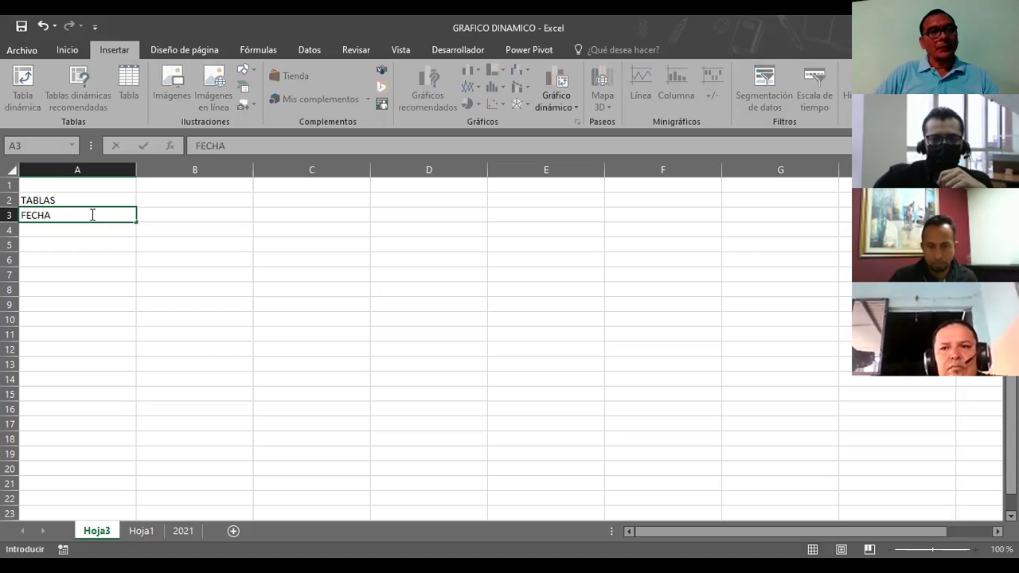
{"action": "key", "text": "Tab"}
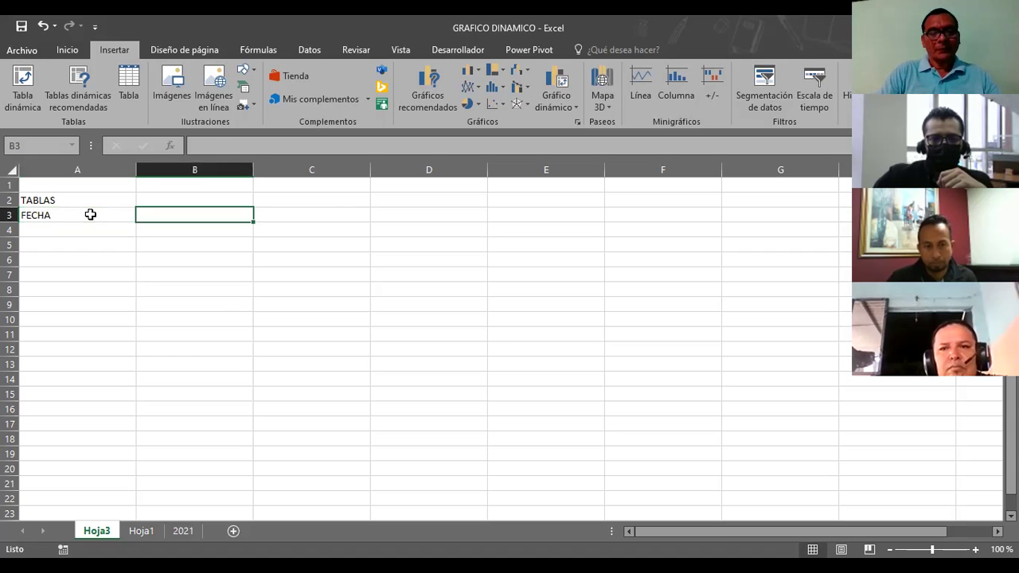
{"action": "type", "text": "STS"}
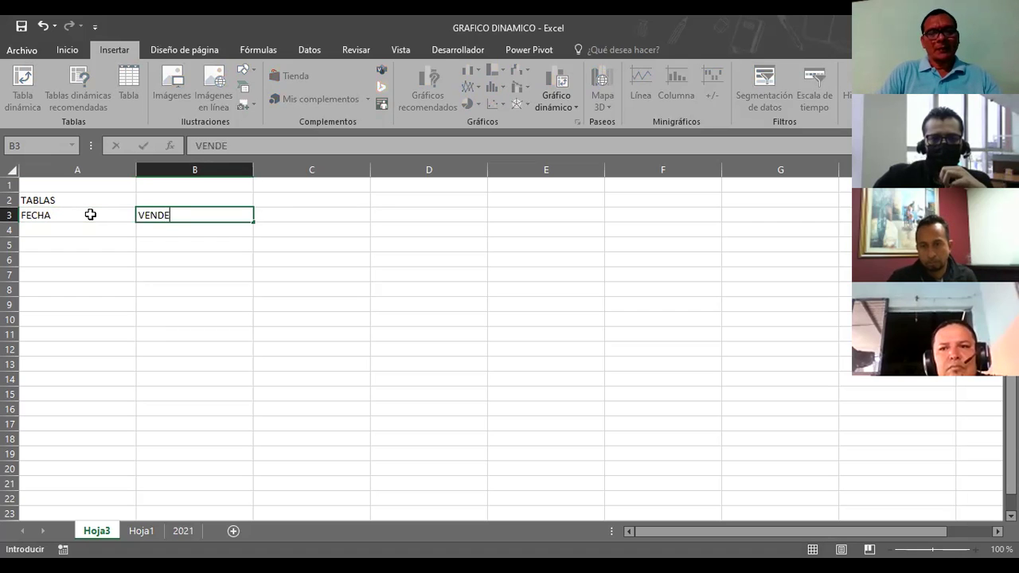
{"action": "type", "text": "OR"}
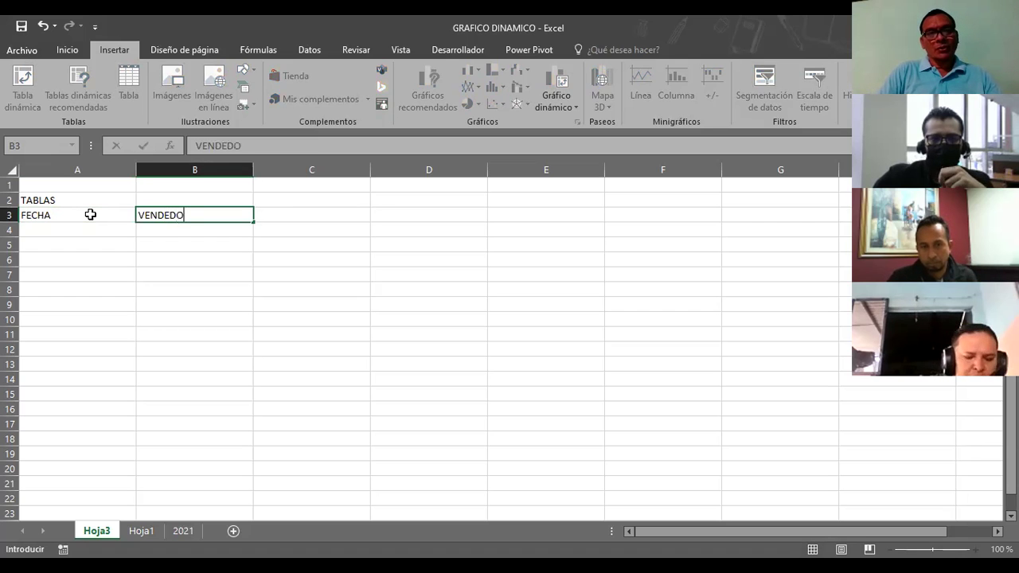
{"action": "key", "text": "Return"}
{"action": "key", "text": "Up"}
{"action": "key", "text": "Right"}
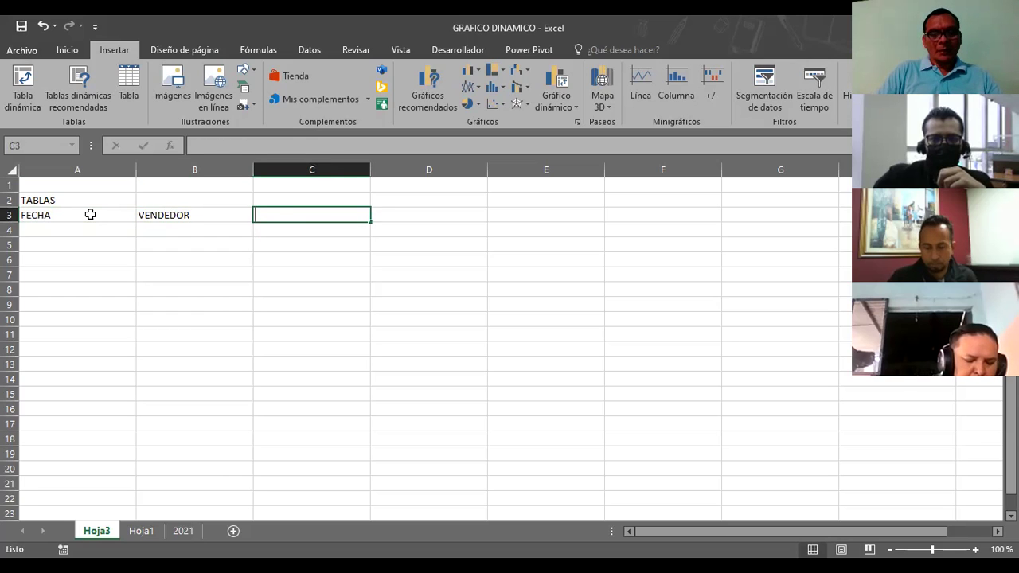
{"action": "type", "text": "PRODC"}
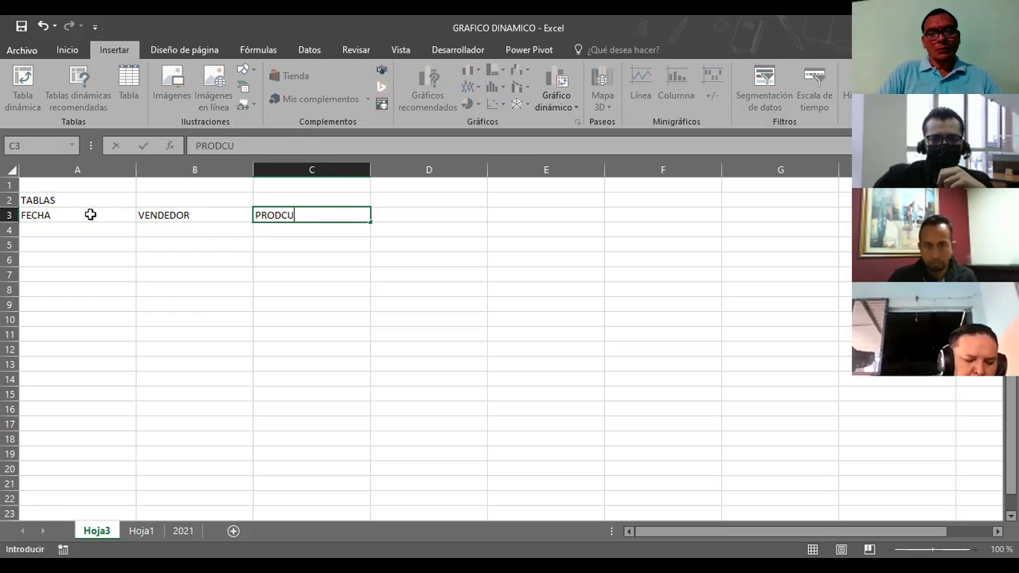
{"action": "key", "text": "BackSpace"}
{"action": "type", "text": "TOS"}
{"action": "key", "text": "Return"}
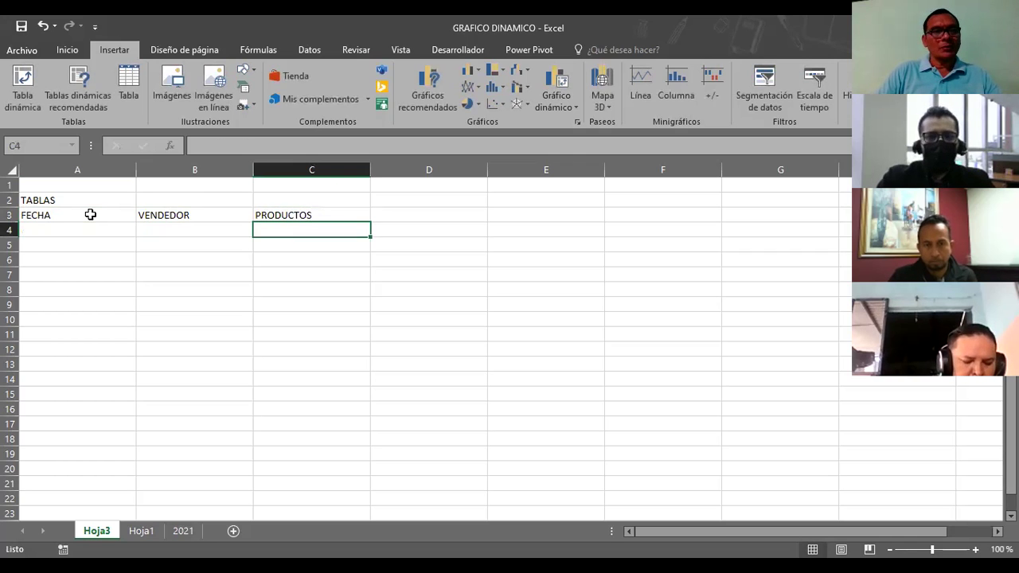
Step: Enter the headers PRECIO, PREC.UNITARIO and TOTAL in D3:F3
{"action": "key", "text": "Up"}
{"action": "key", "text": "Right"}
{"action": "type", "text": "P"}
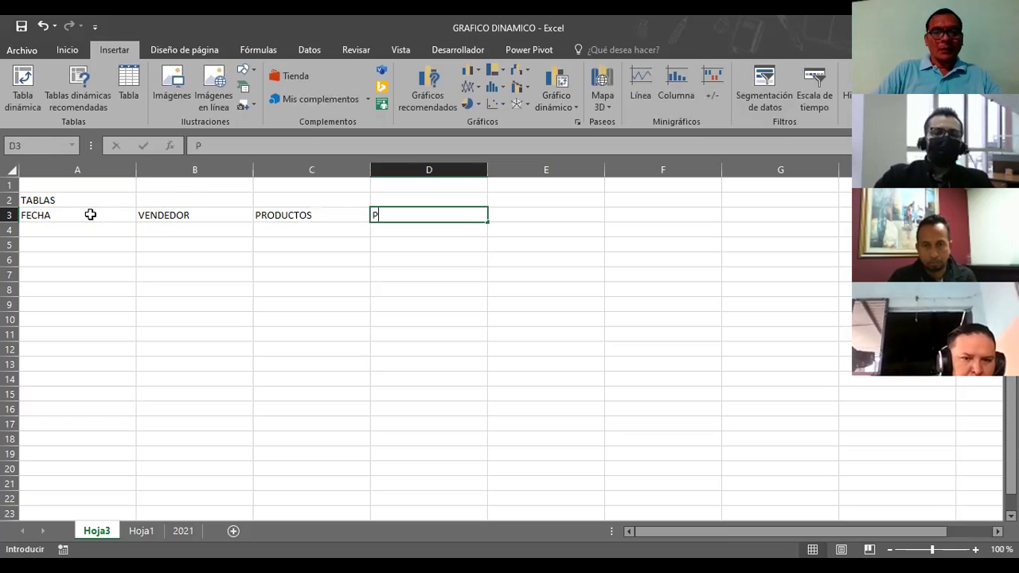
{"action": "type", "text": "RECIO"}
{"action": "key", "text": "Right"}
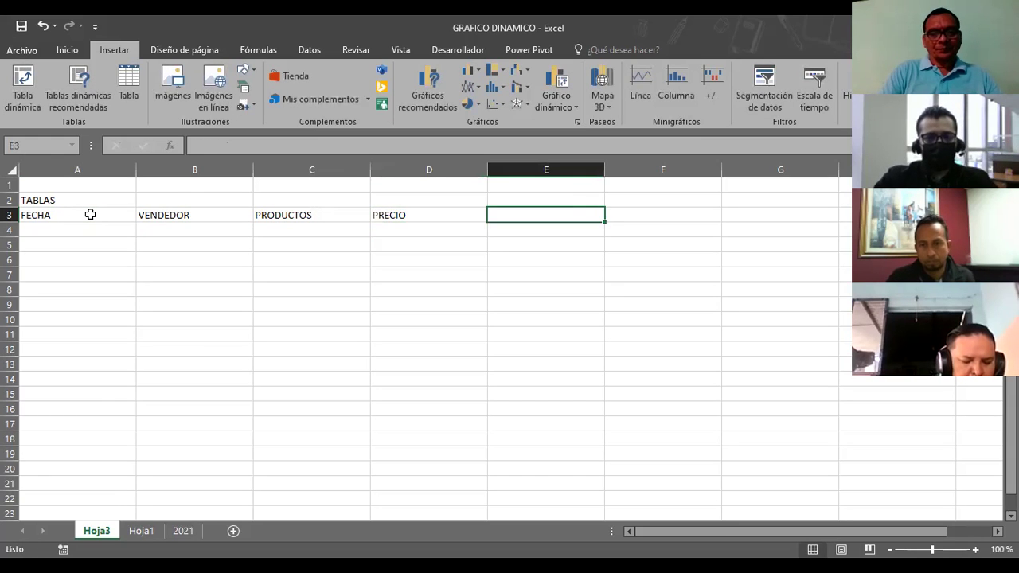
{"action": "type", "text": "UNITA"}
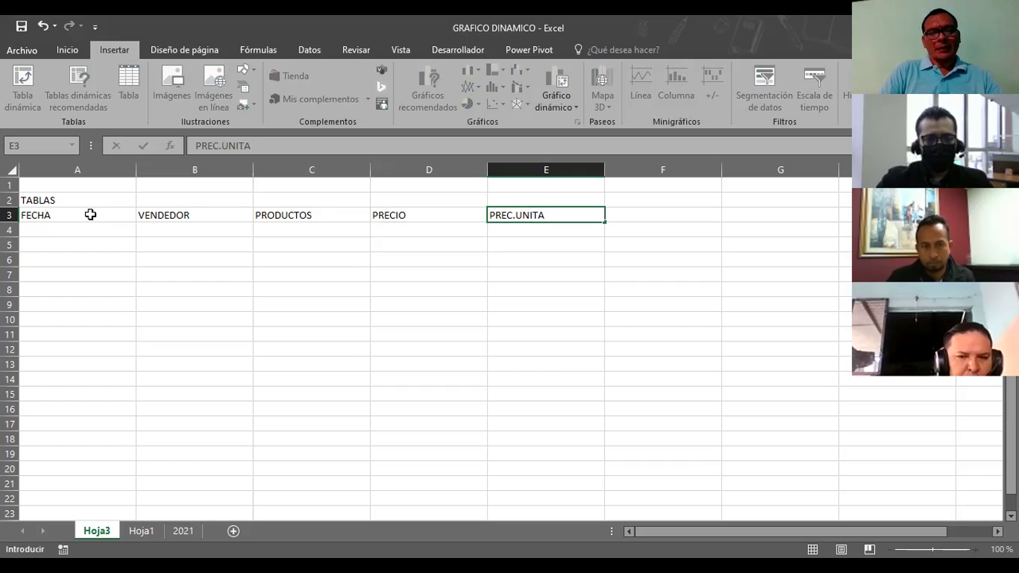
{"action": "key", "text": "Up"}
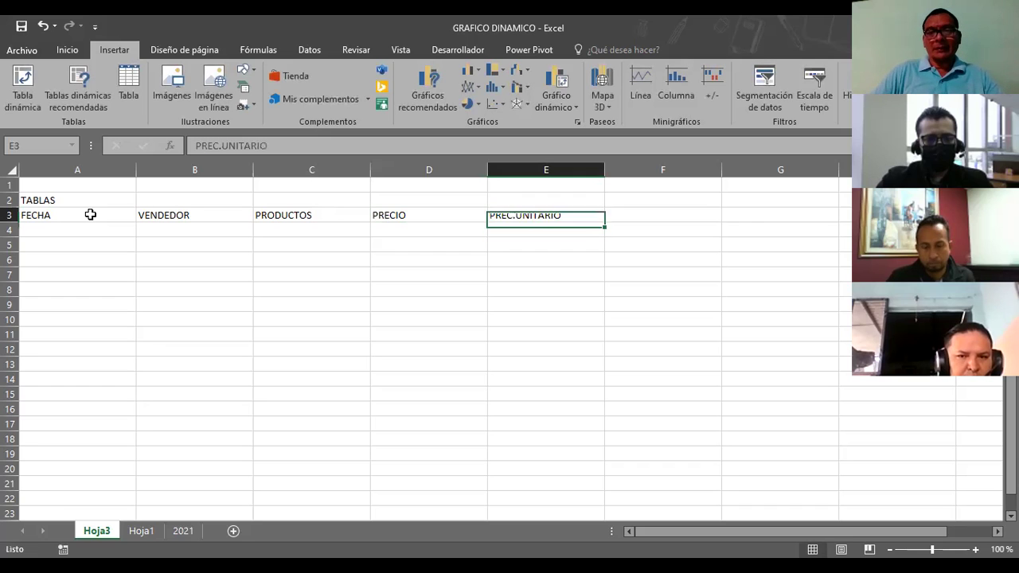
{"action": "key", "text": "Right"}
{"action": "type", "text": "T"}
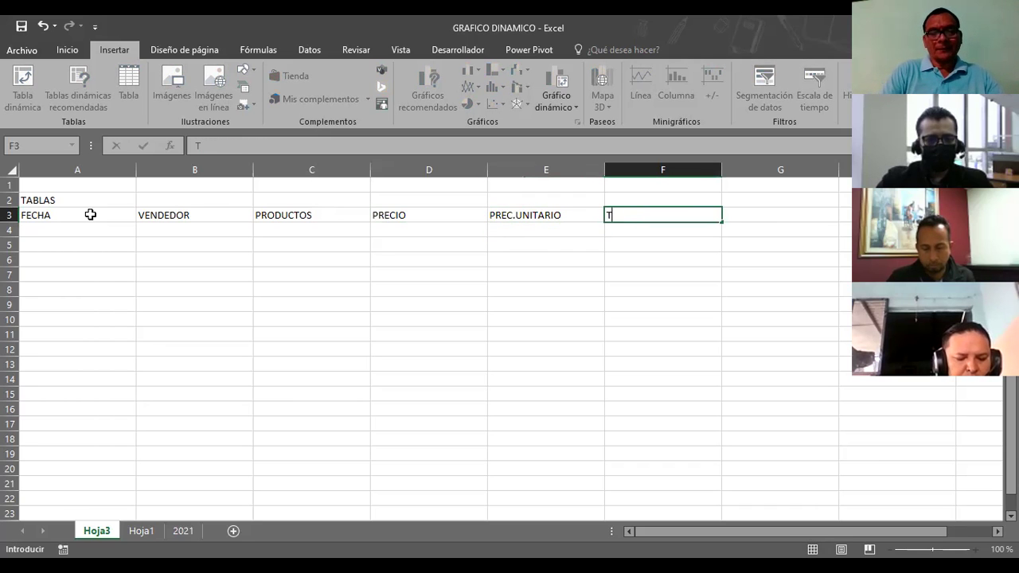
{"action": "type", "text": "OTAL"}
{"action": "key", "text": "Return"}
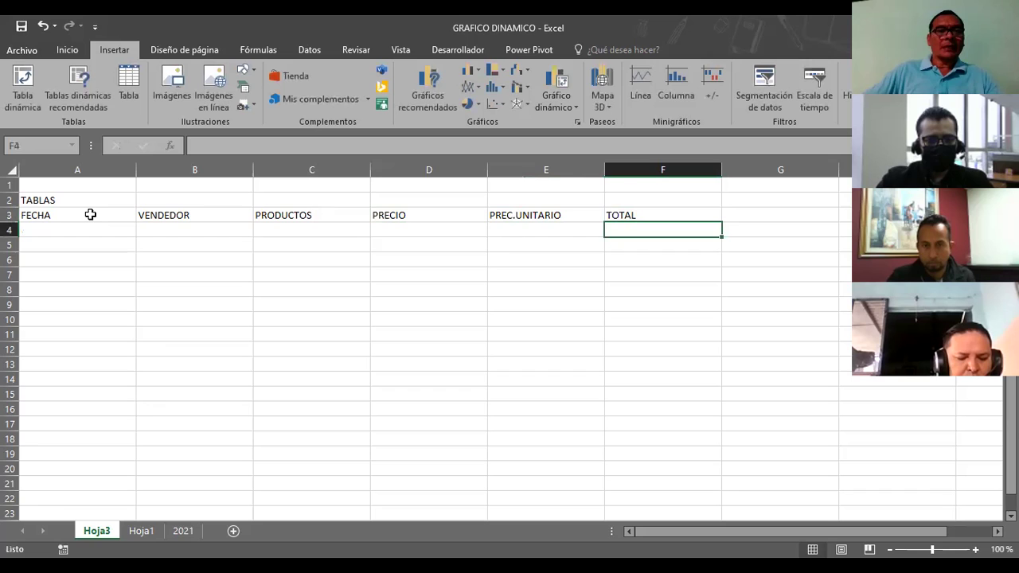
Step: Put borders on every cell of A3:F8 and enlarge the table text to size 14
{"action": "left_click_drag", "start_coordinate": [78, 215], "coordinate": [640, 283]}
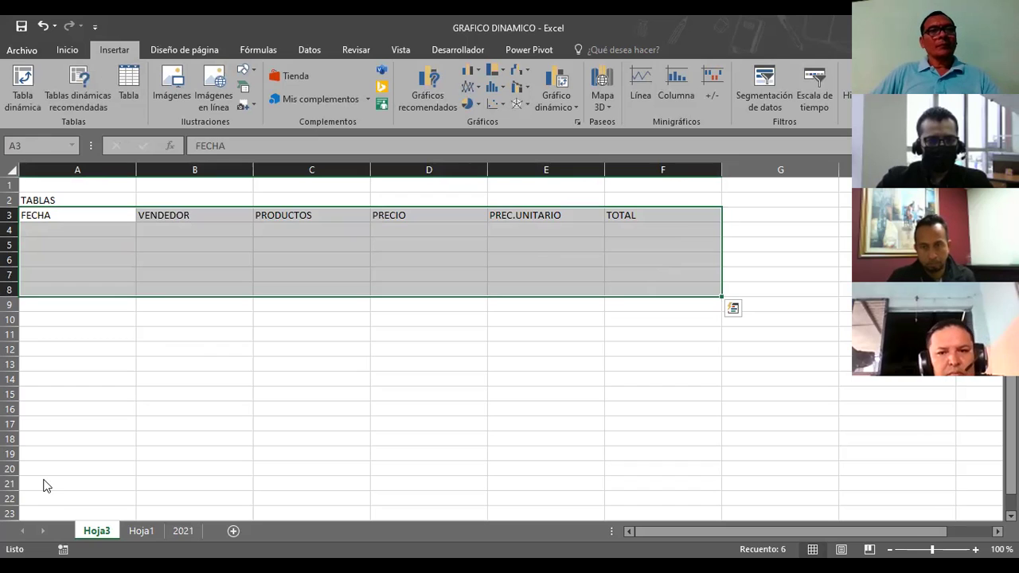
{"action": "left_click", "coordinate": [68, 51]}
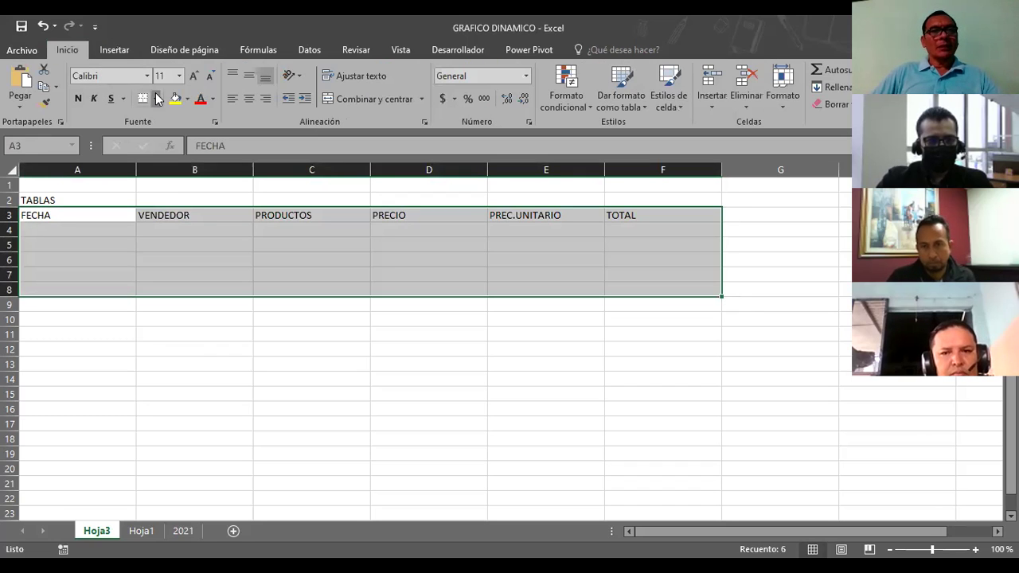
{"action": "left_click", "coordinate": [156, 98]}
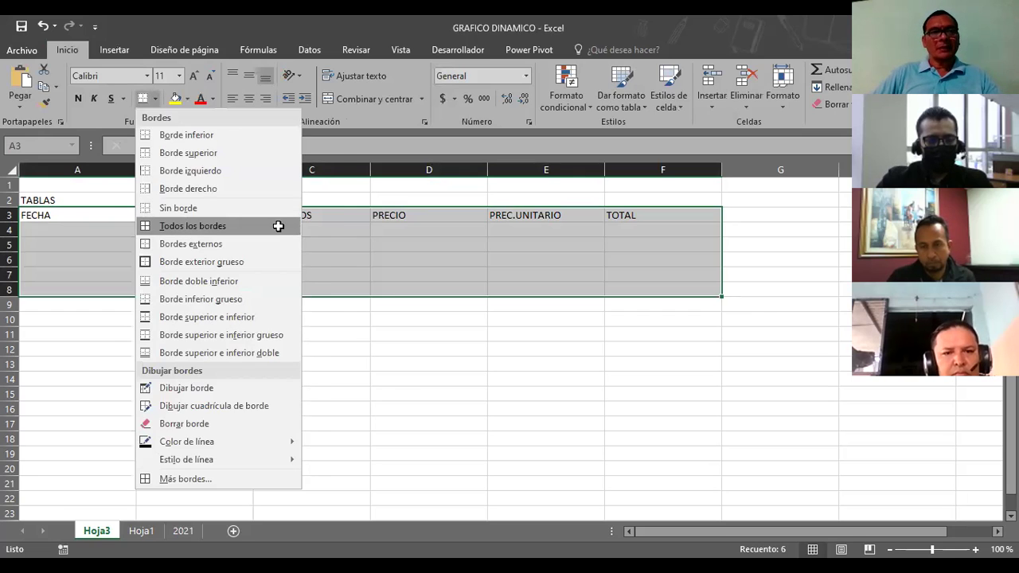
{"action": "left_click", "coordinate": [278, 226]}
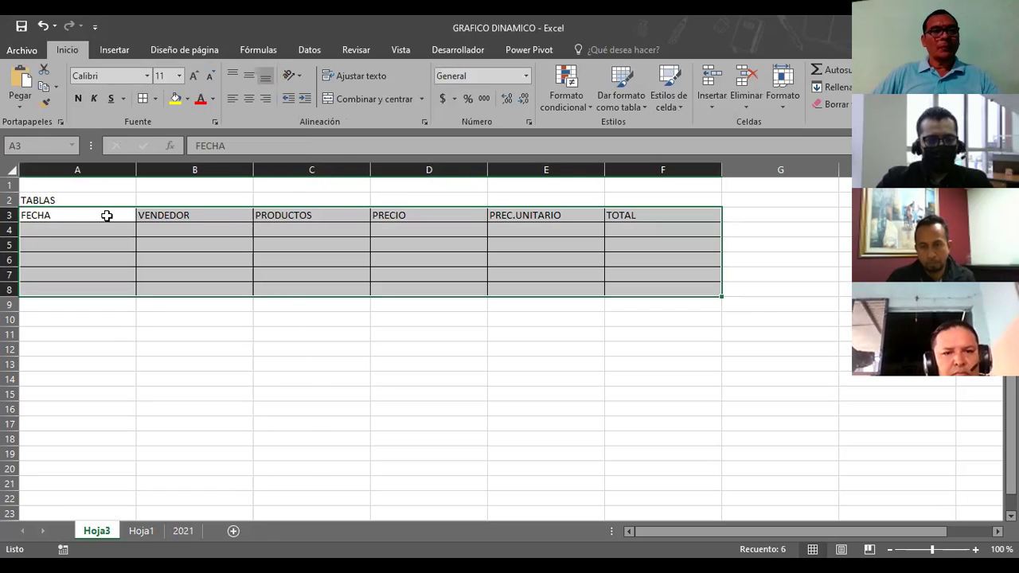
{"action": "left_click", "coordinate": [193, 77]}
{"action": "left_click", "coordinate": [193, 77]}
{"action": "left_click", "coordinate": [45, 215]}
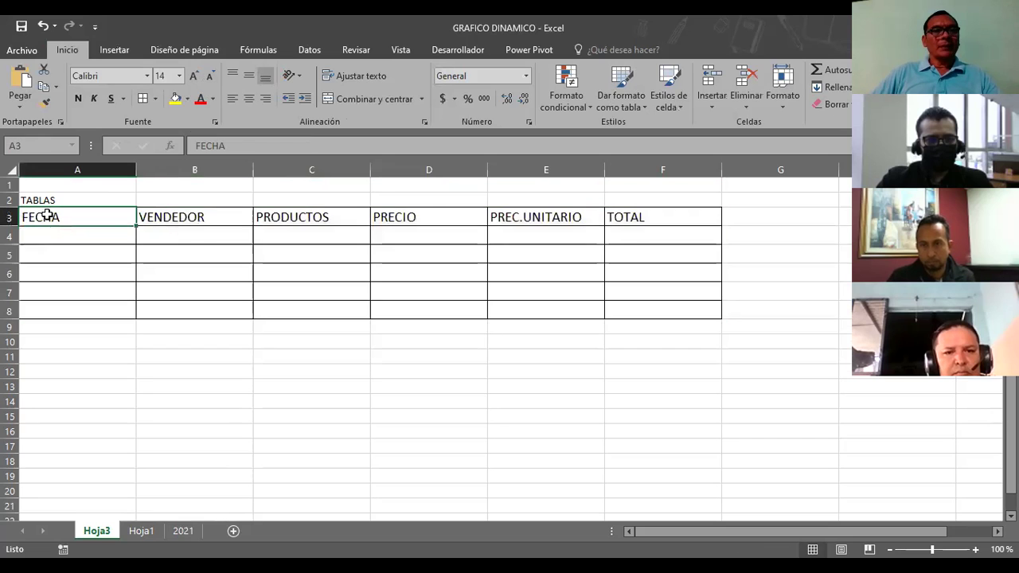
Step: Give the header row A3:F3 a yellow fill and center its text
{"action": "double_click", "coordinate": [654, 222]}
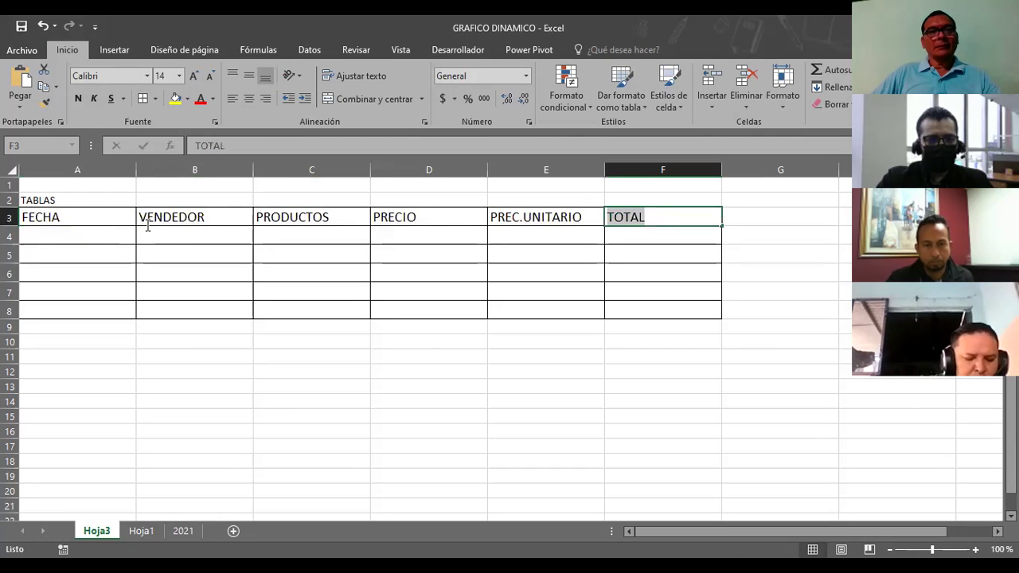
{"action": "left_click", "coordinate": [94, 217]}
{"action": "left_click", "coordinate": [149, 216]}
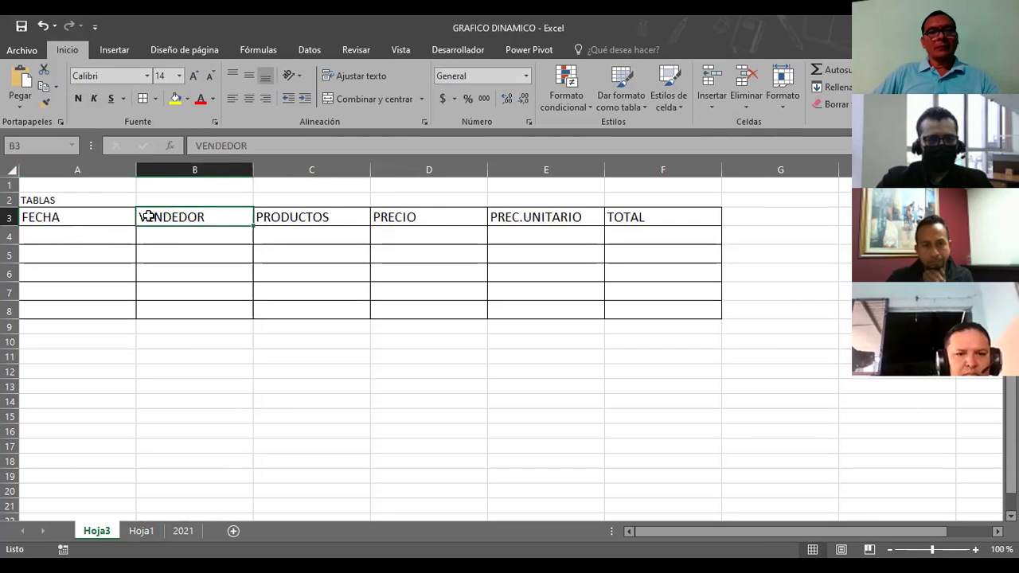
{"action": "key", "text": "Left"}
{"action": "key", "text": "shift+Right"}
{"action": "key", "text": "shift+Right"}
{"action": "key", "text": "shift+Right"}
{"action": "key", "text": "shift+Right"}
{"action": "key", "text": "shift+Right"}
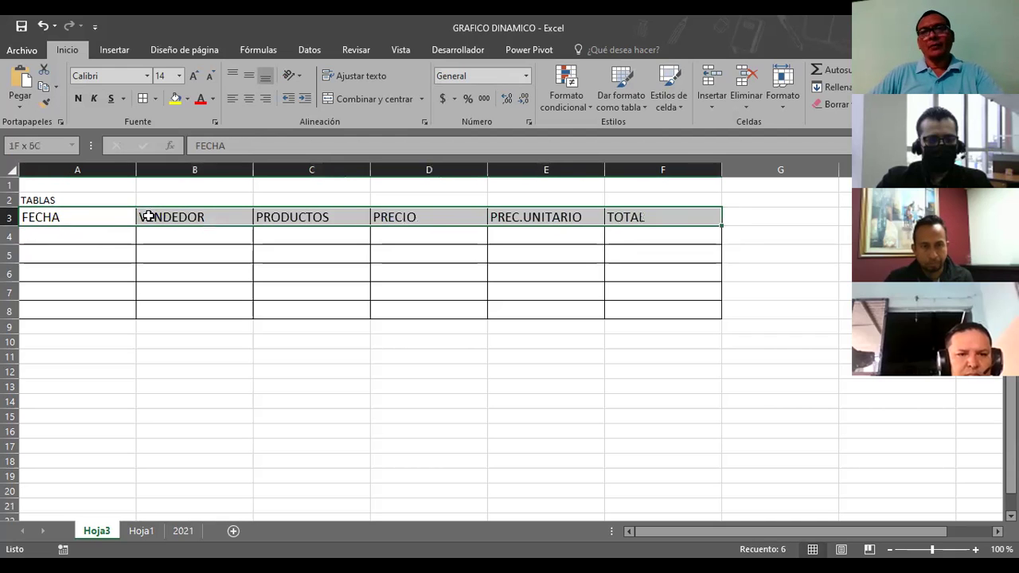
{"action": "left_click", "coordinate": [175, 98]}
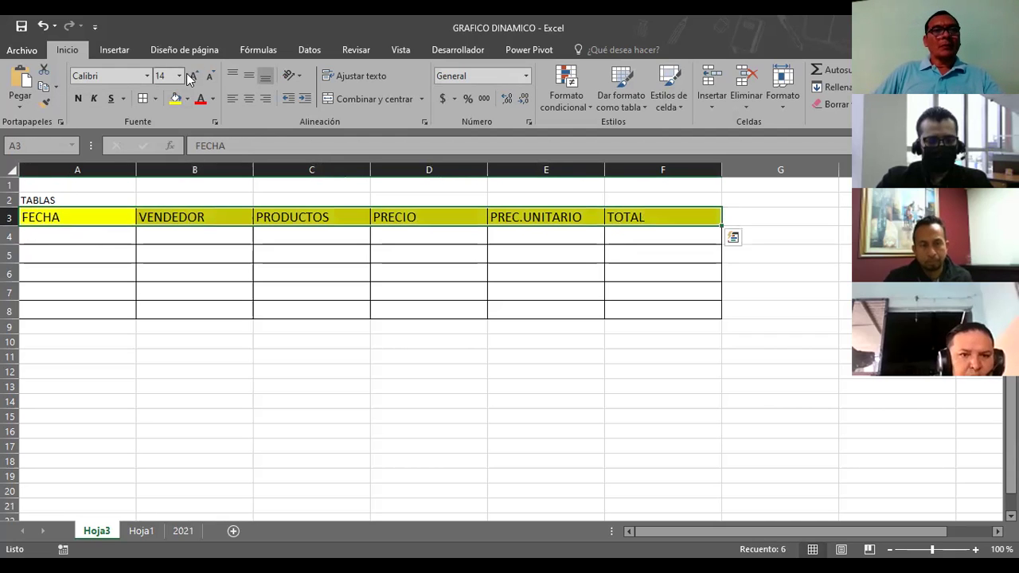
{"action": "left_click", "coordinate": [181, 76]}
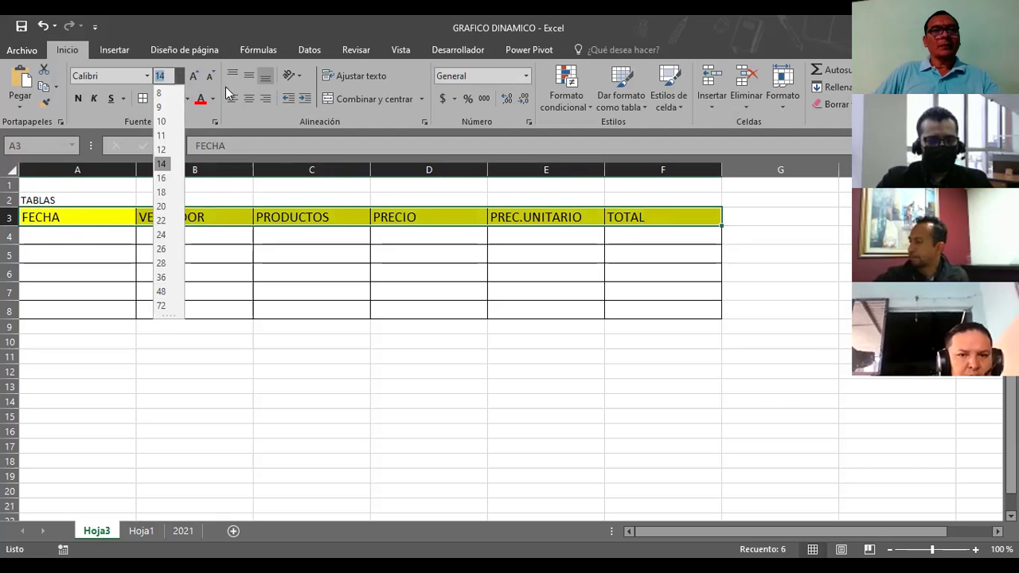
{"action": "left_click", "coordinate": [249, 98]}
{"action": "left_click", "coordinate": [249, 99]}
{"action": "left_click", "coordinate": [208, 250]}
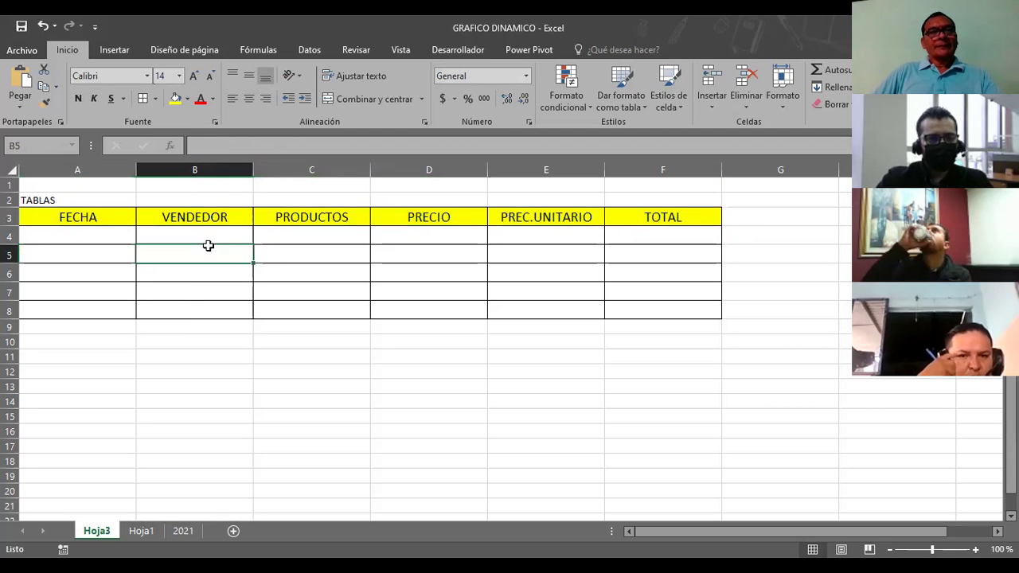
{"action": "left_click", "coordinate": [95, 233]}
Step: Enter the first four dates in A4:A7, starting with 01/12/2018
{"action": "type", "text": "0"}
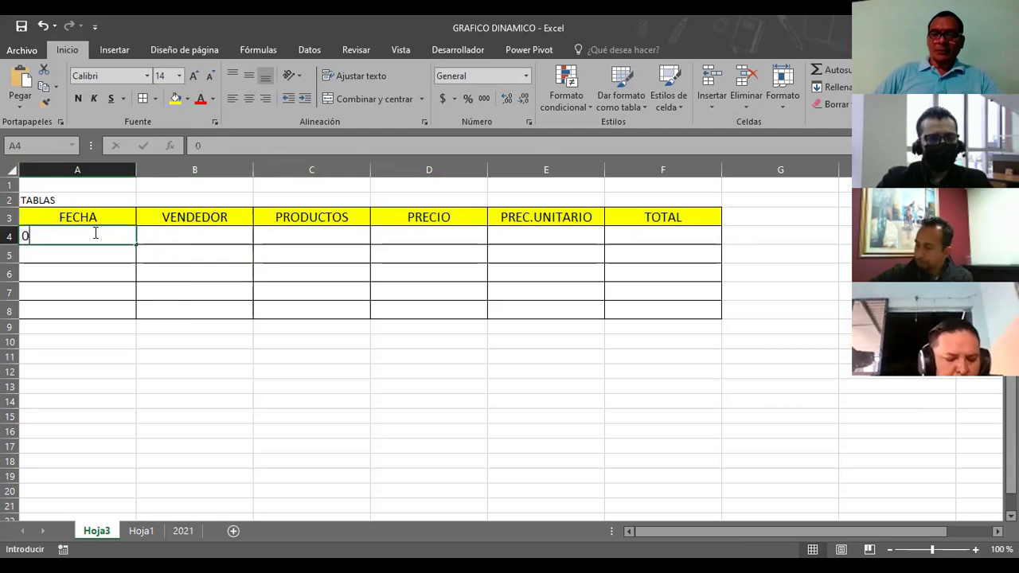
{"action": "type", "text": "1/12/2018"}
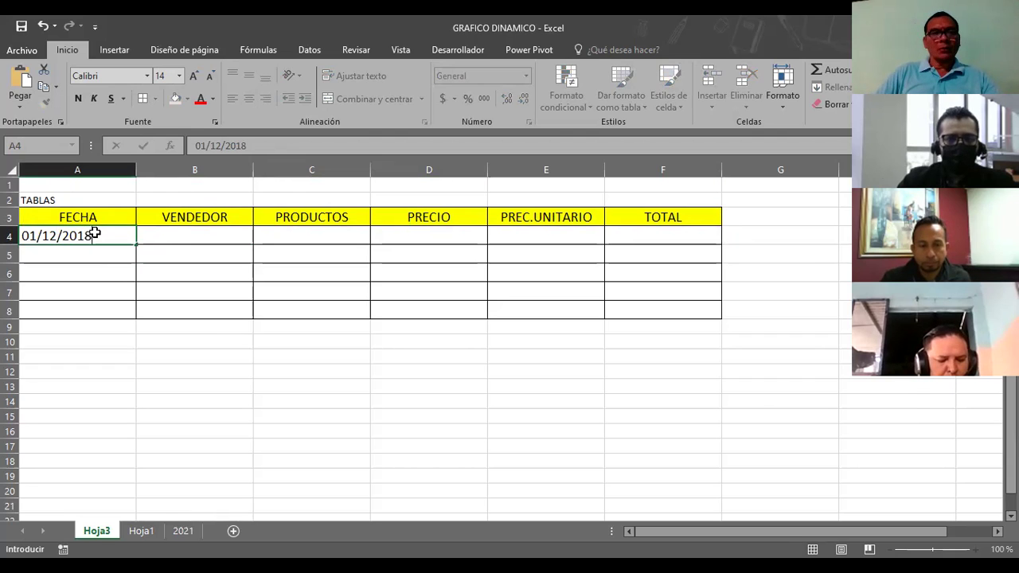
{"action": "key", "text": "Return"}
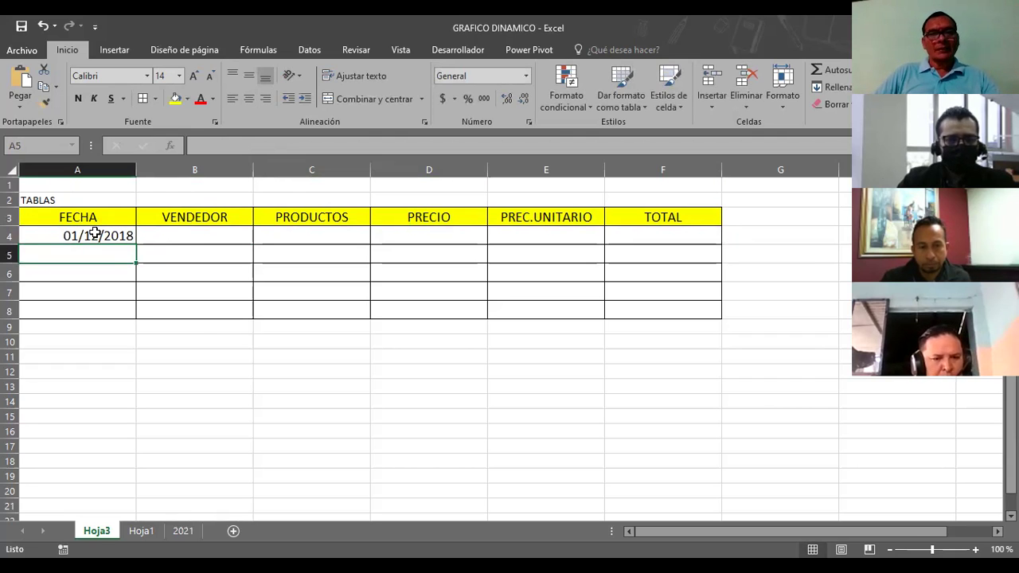
{"action": "type", "text": "15"}
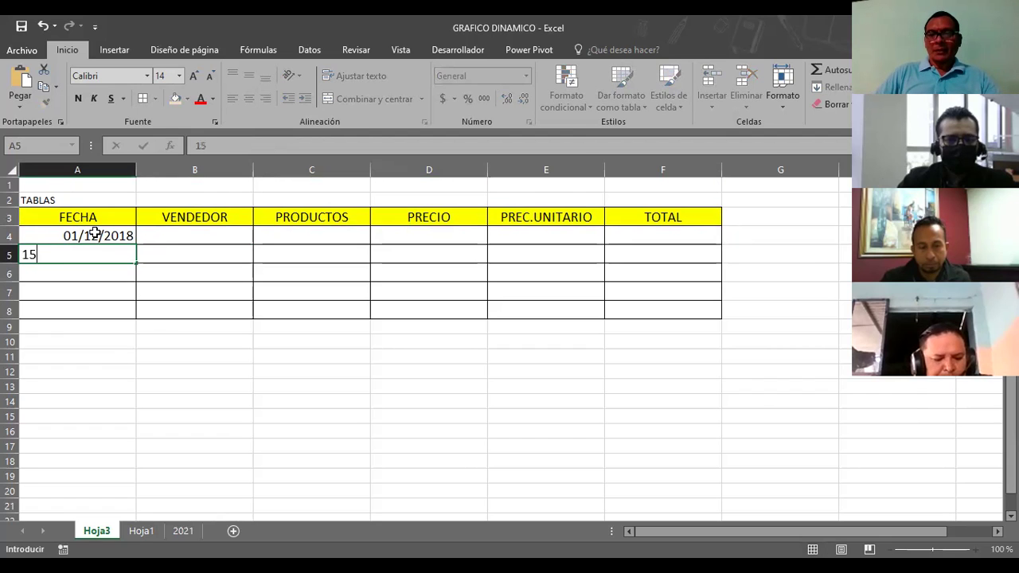
{"action": "type", "text": "/11/2020"}
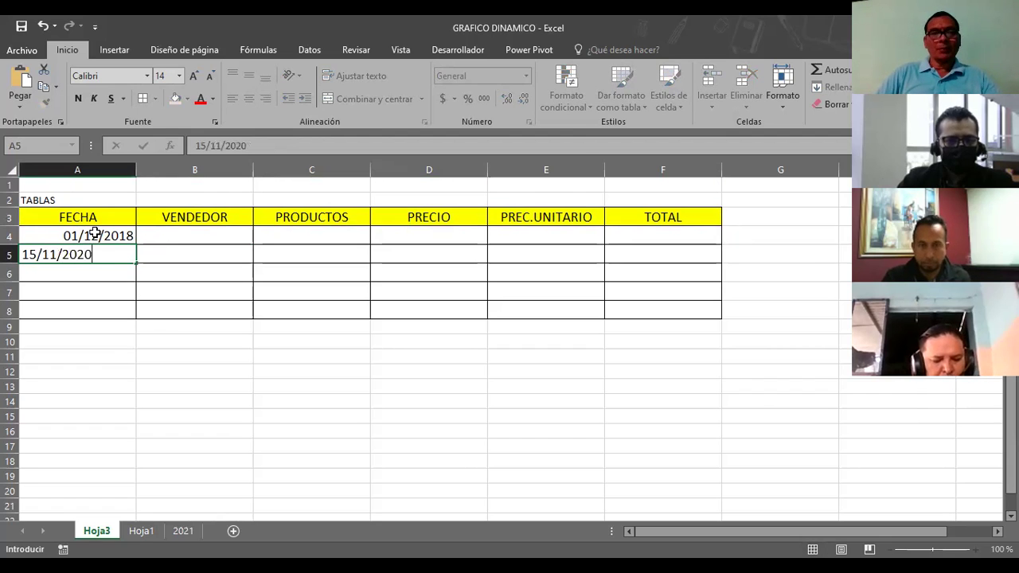
{"action": "key", "text": "Return"}
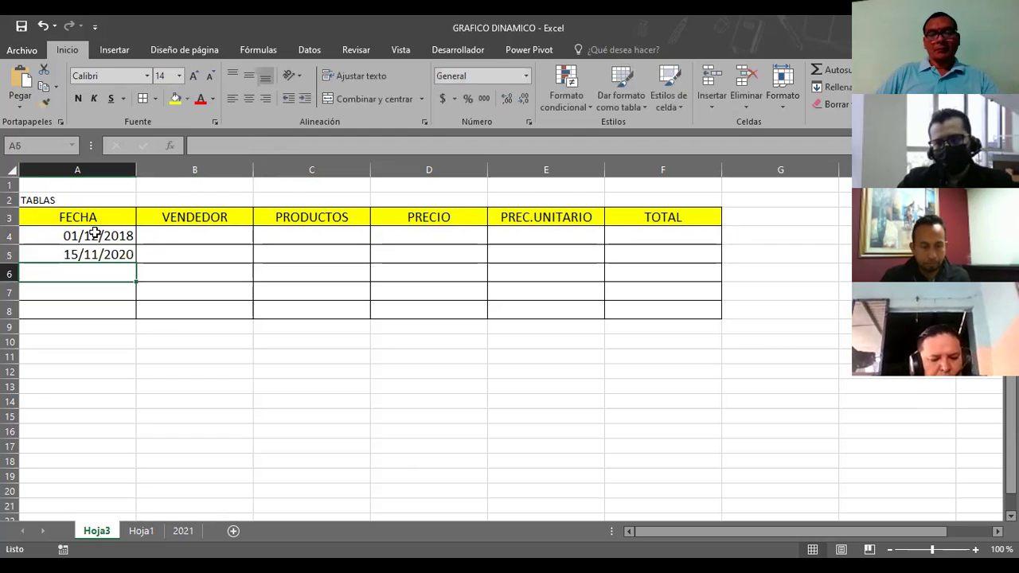
{"action": "type", "text": "04/"}
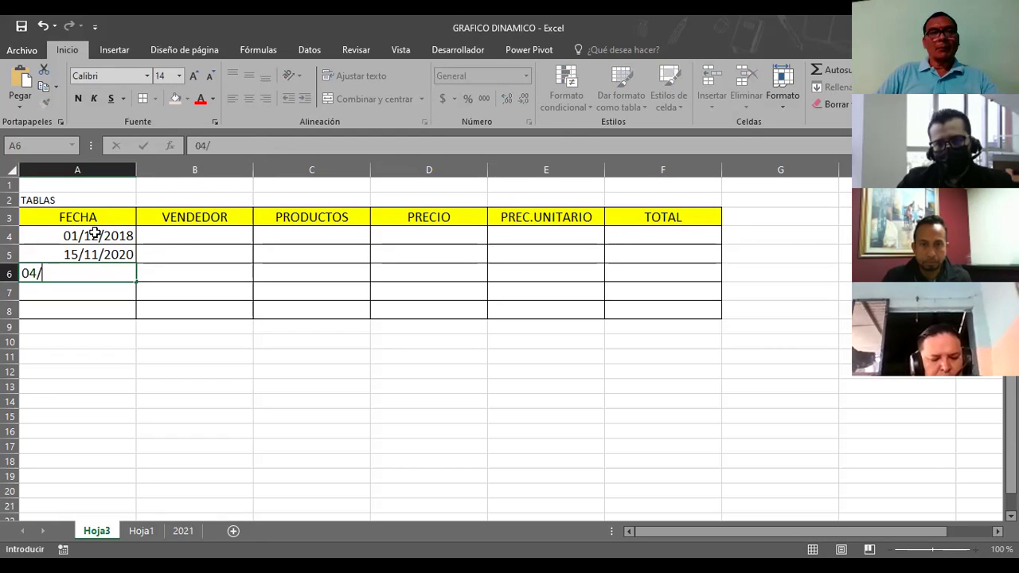
{"action": "type", "text": "2/2022"}
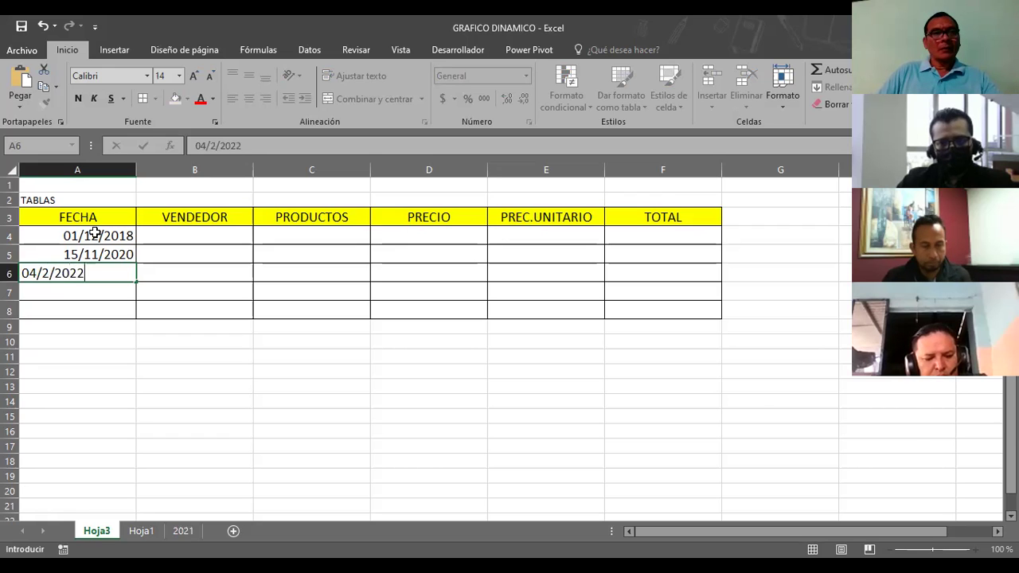
{"action": "key", "text": "Return"}
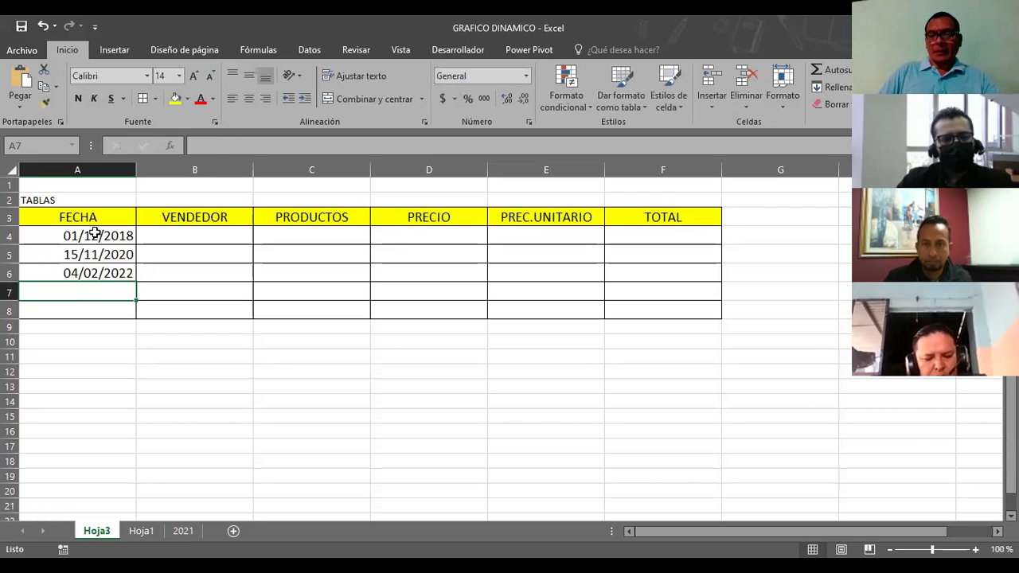
{"action": "type", "text": "15/05/"}
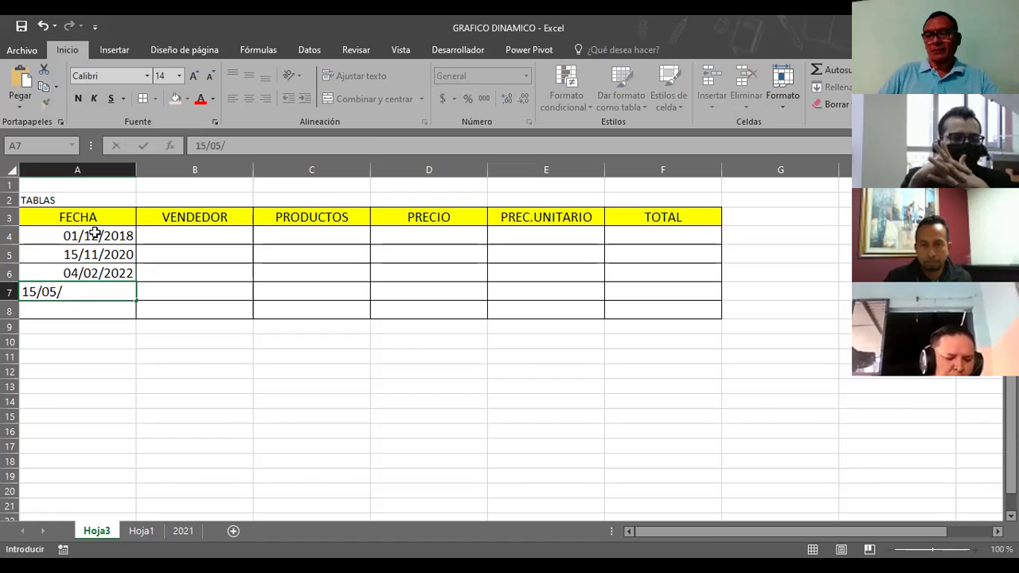
{"action": "type", "text": "11/2010"}
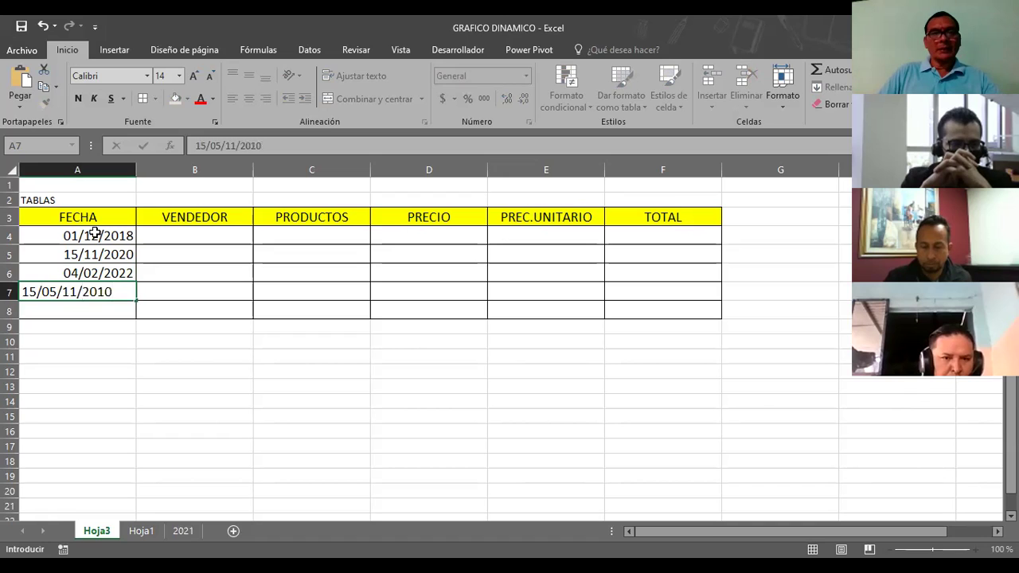
{"action": "key", "text": "Return"}
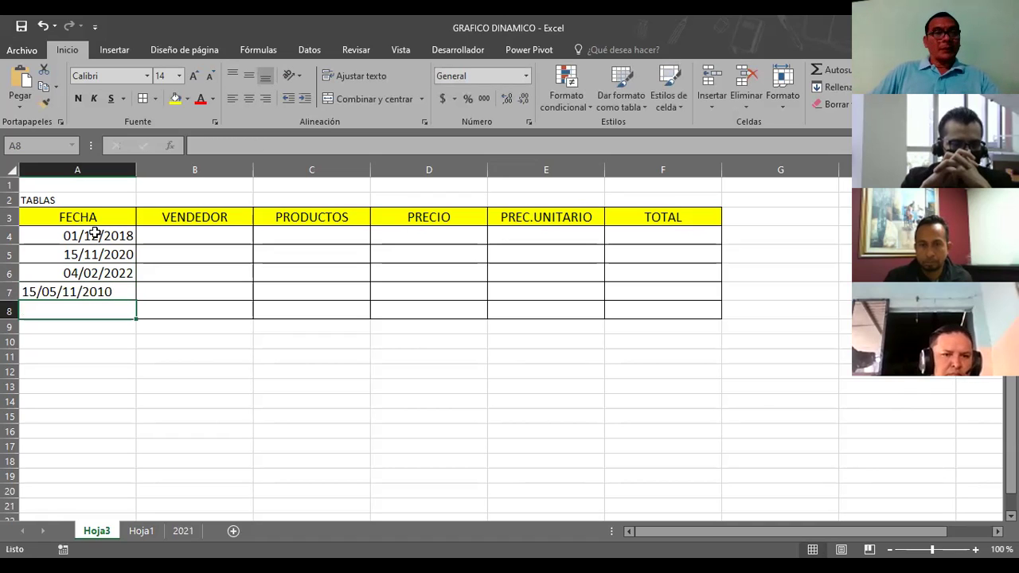
Step: Correct A7 to 05/11/2020 and enter 04/02/2021 in A8
{"action": "left_click", "coordinate": [35, 290]}
{"action": "double_click", "coordinate": [40, 288]}
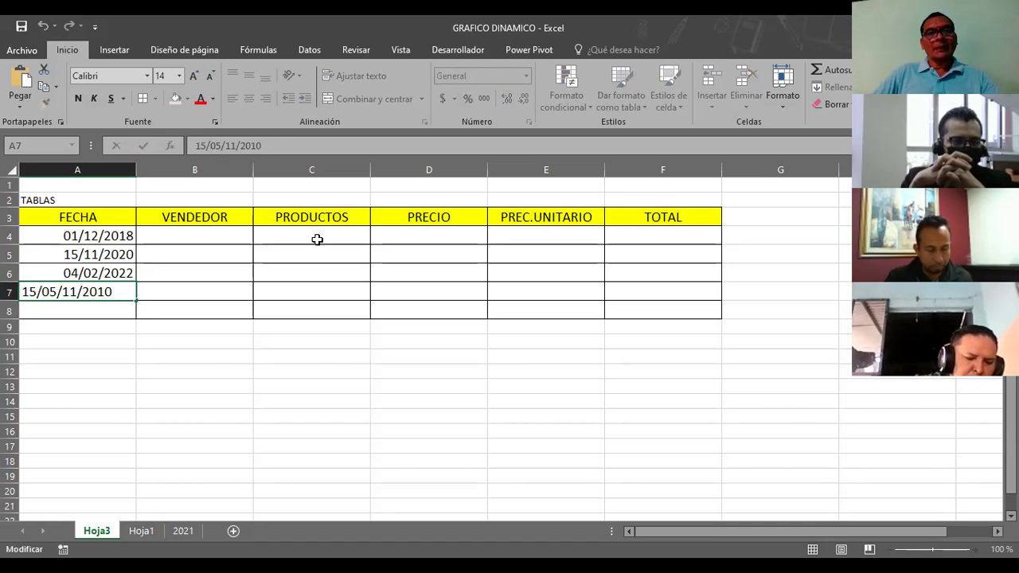
{"action": "key", "text": "Delete"}
{"action": "key", "text": "Delete"}
{"action": "key", "text": "Delete"}
{"action": "key", "text": "Return"}
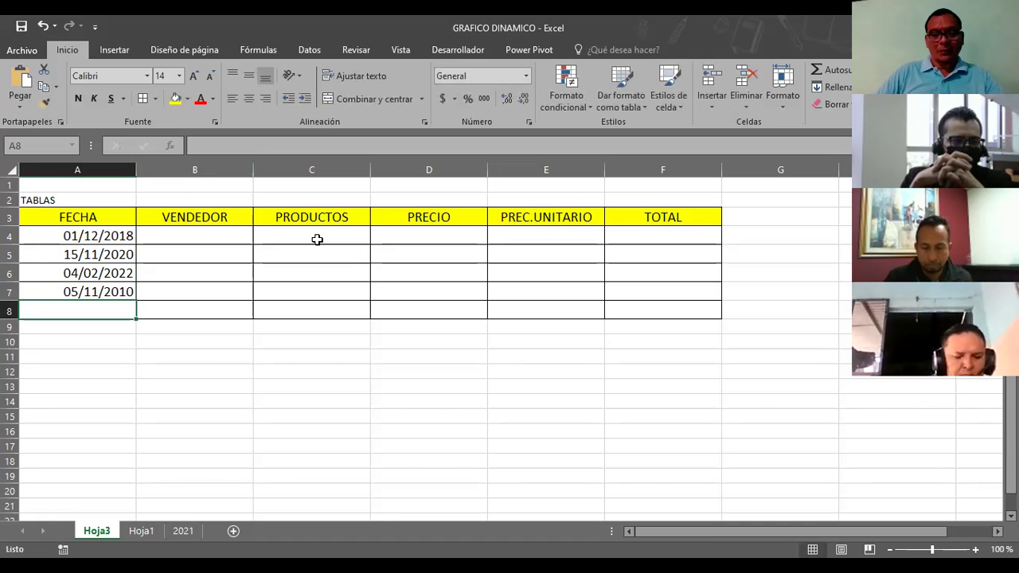
{"action": "type", "text": "4/"}
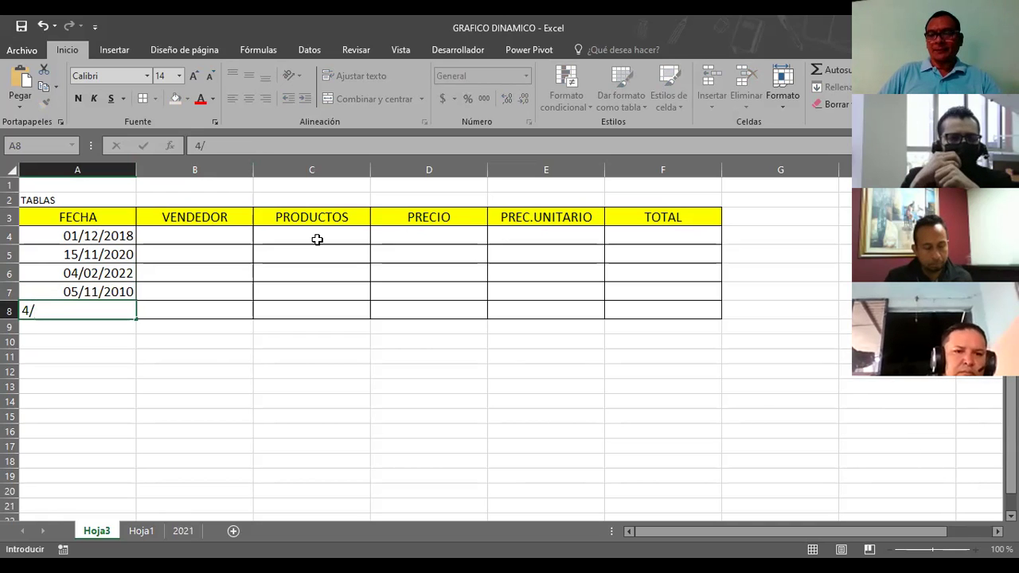
{"action": "type", "text": "02/2021"}
{"action": "key", "text": "Return"}
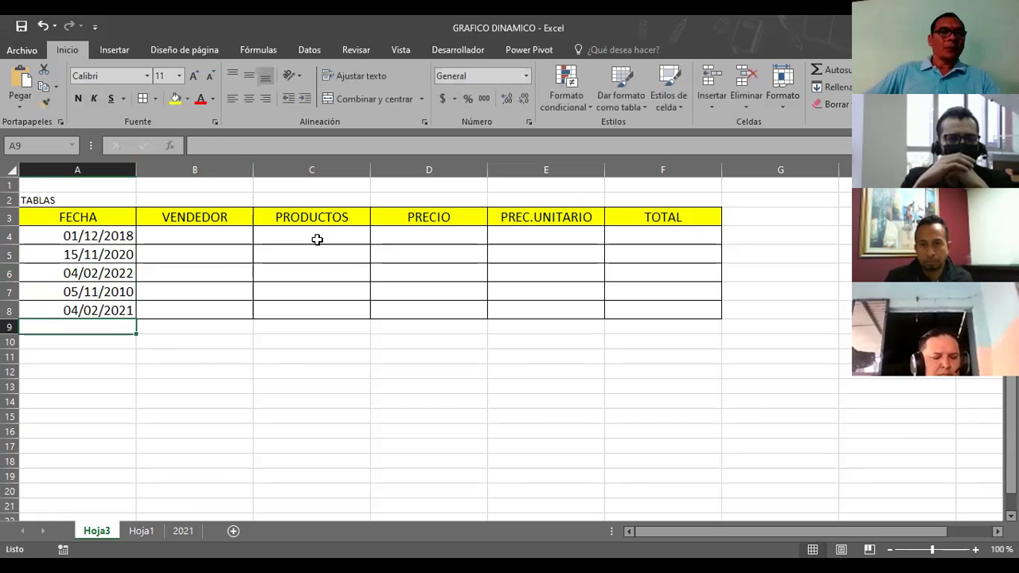
Step: Enter a salesperson's name in each of cells B4 through B8
{"action": "left_click", "coordinate": [203, 243]}
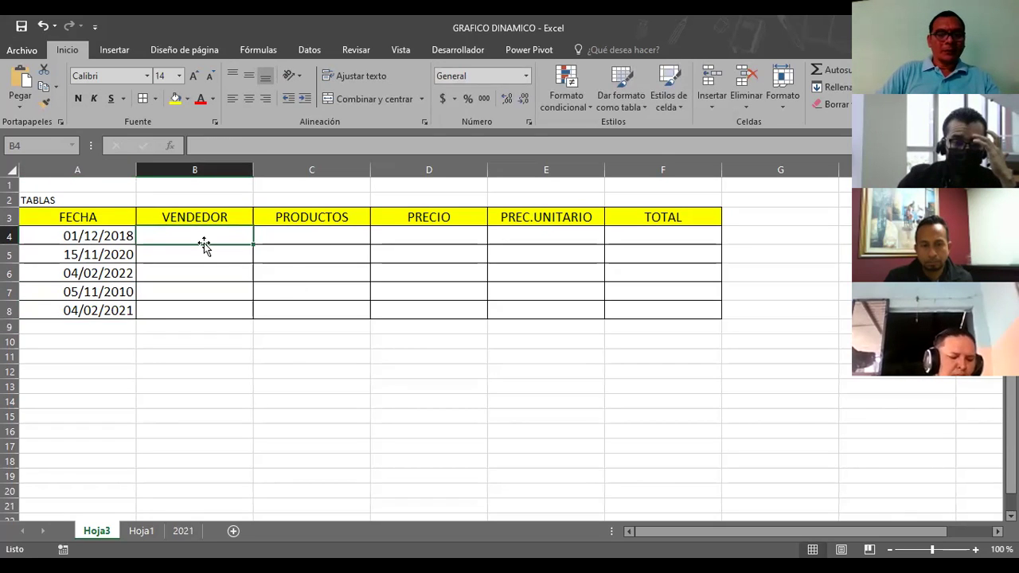
{"action": "type", "text": "MAURI"}
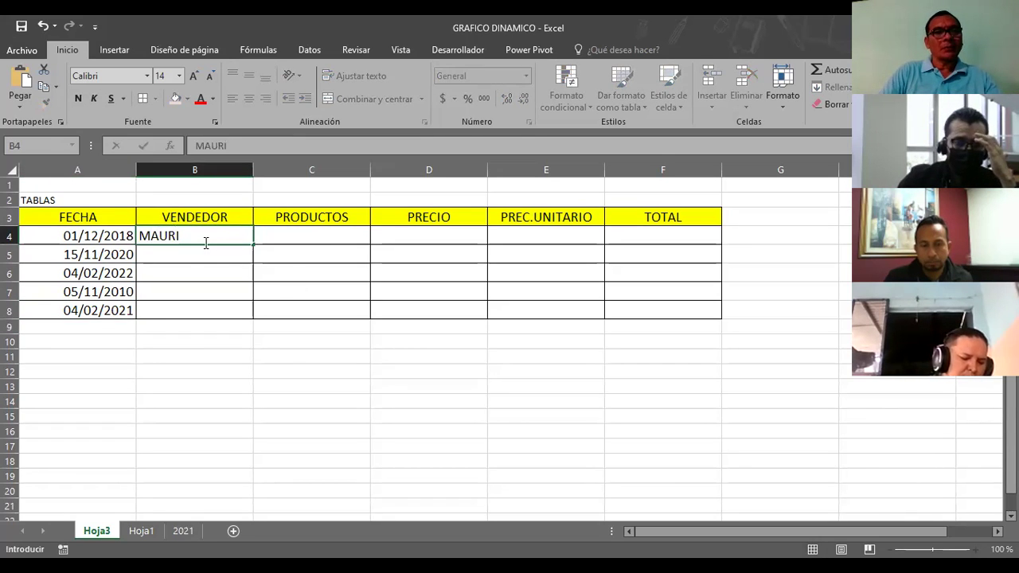
{"action": "type", "text": "CIO"}
{"action": "key", "text": "Return"}
{"action": "type", "text": "DANIEL"}
{"action": "key", "text": "Return"}
{"action": "type", "text": "KA"}
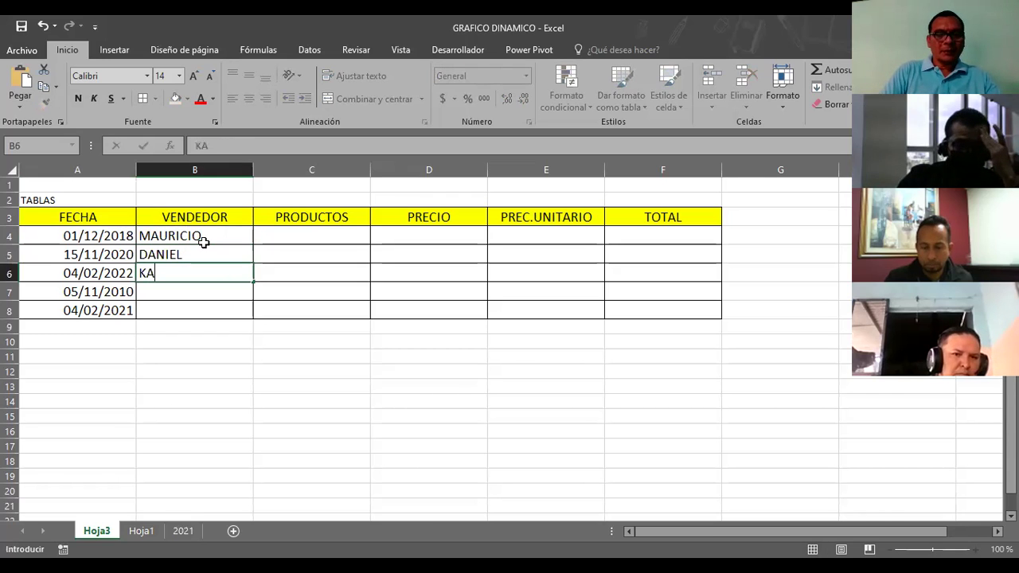
{"action": "type", "text": "REN"}
{"action": "key", "text": "Return"}
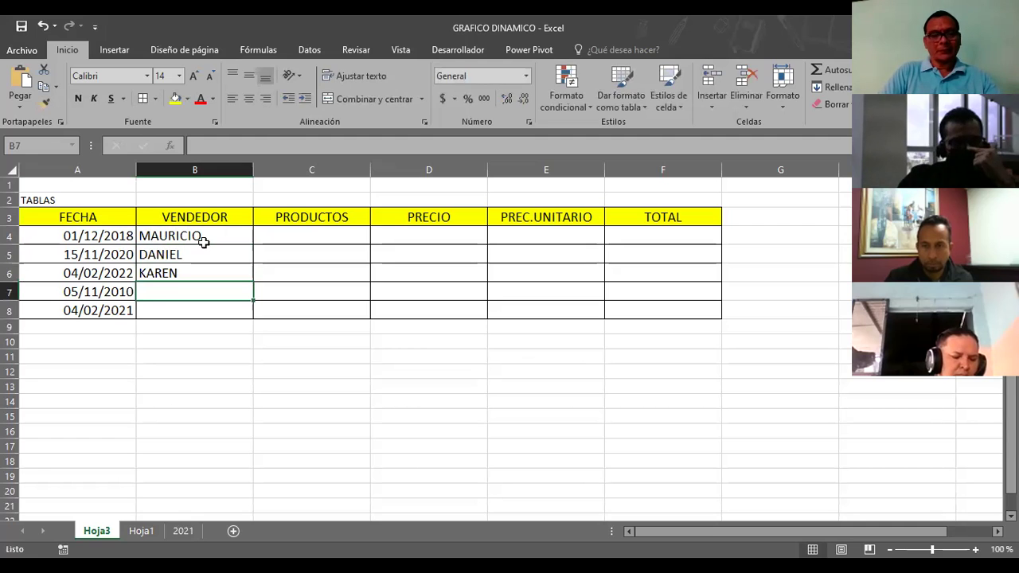
{"action": "type", "text": "CARLOS"}
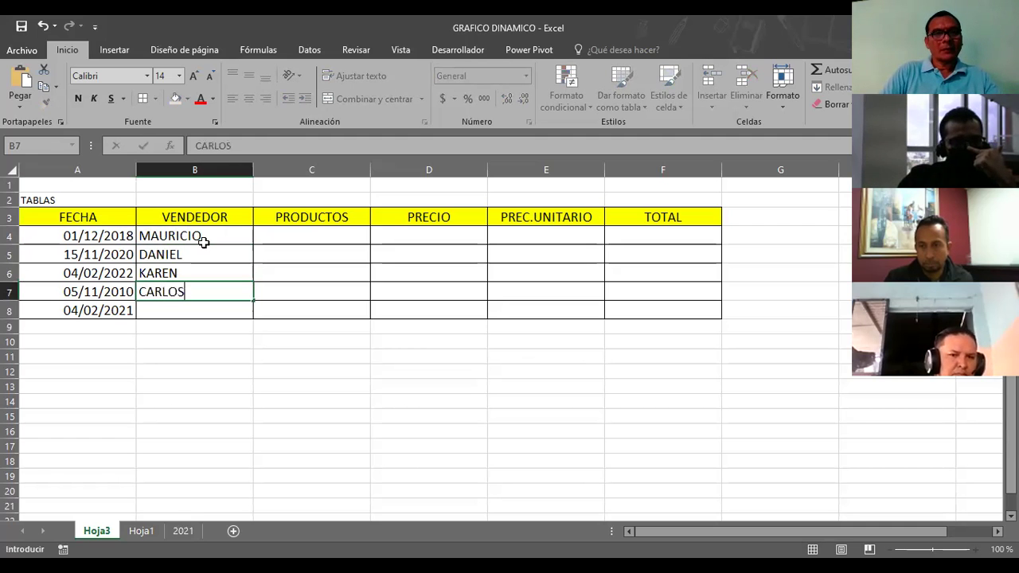
{"action": "key", "text": "Return"}
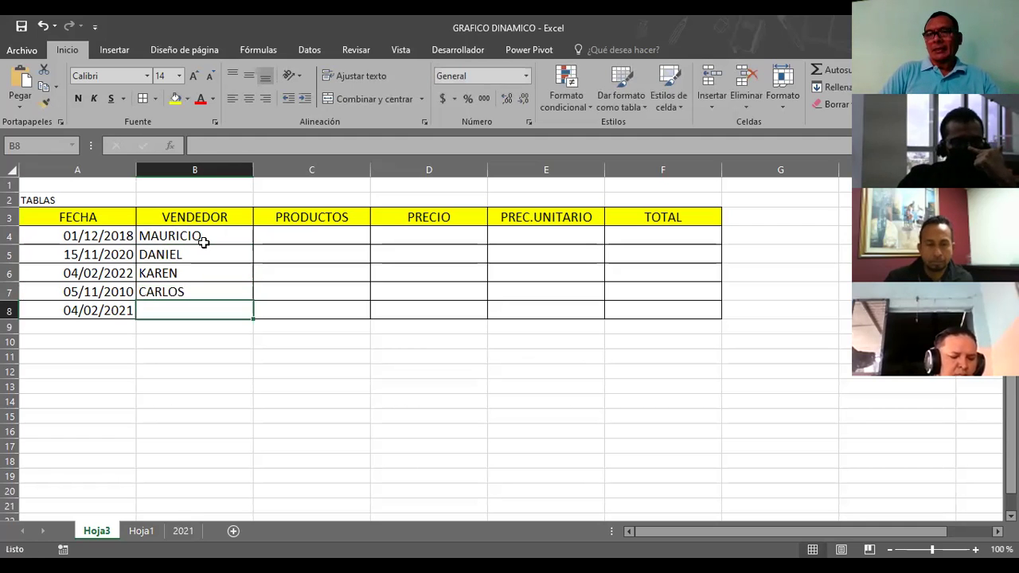
{"action": "type", "text": "WANS"}
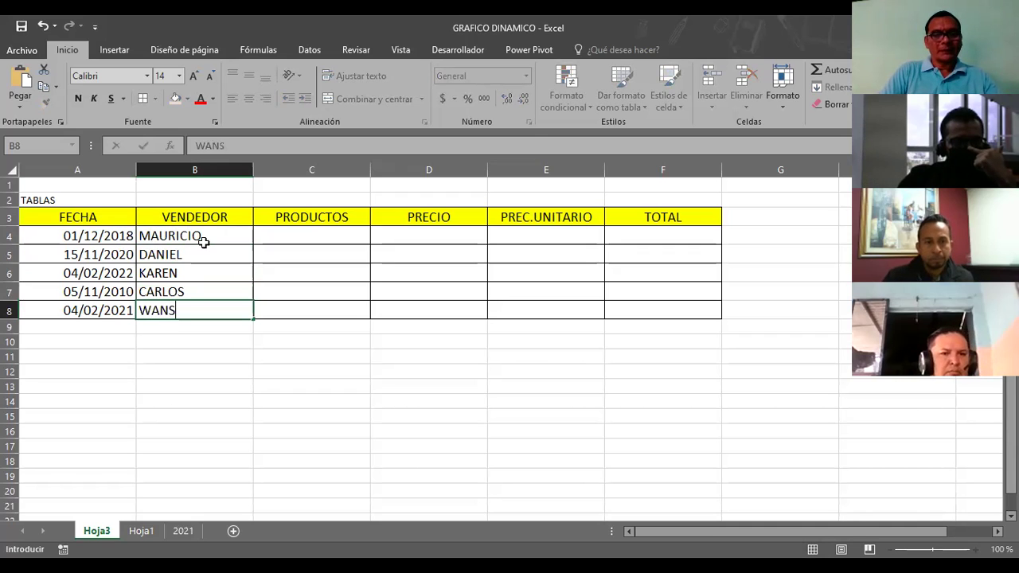
{"action": "key", "text": "BackSpace"}
{"action": "type", "text": "DA"}
{"action": "key", "text": "Return"}
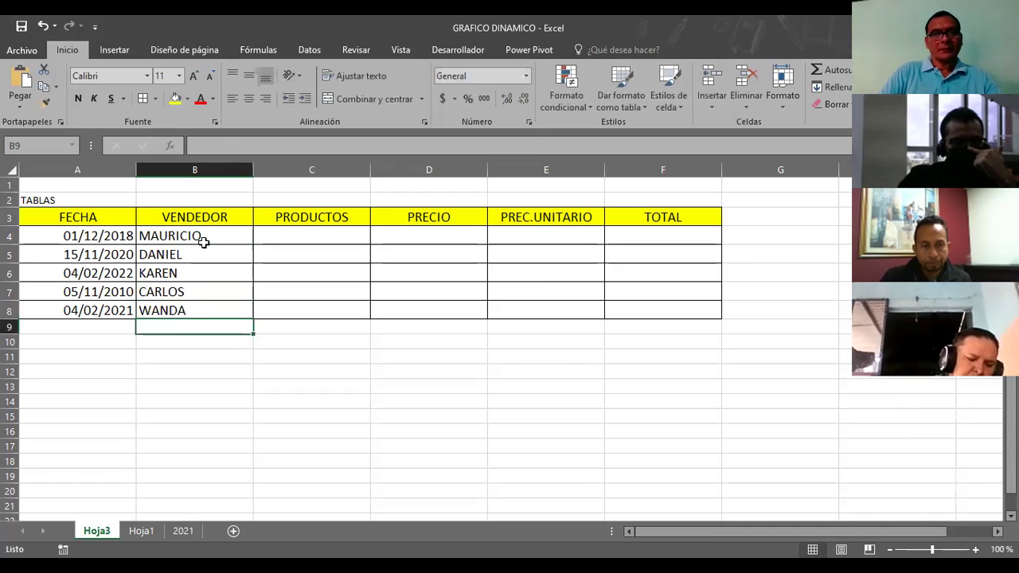
{"action": "left_click", "coordinate": [276, 232]}
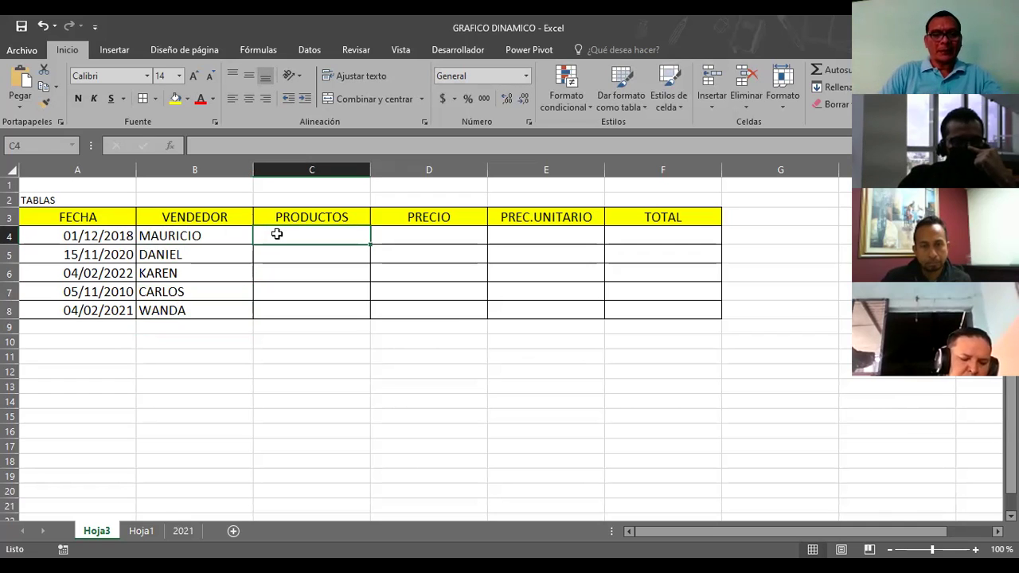
Step: List MEMORIAS, PANTALLAS, PROCESADORES, CASE and TECLADO in cells C4:C8
{"action": "type", "text": "MEMORIA"}
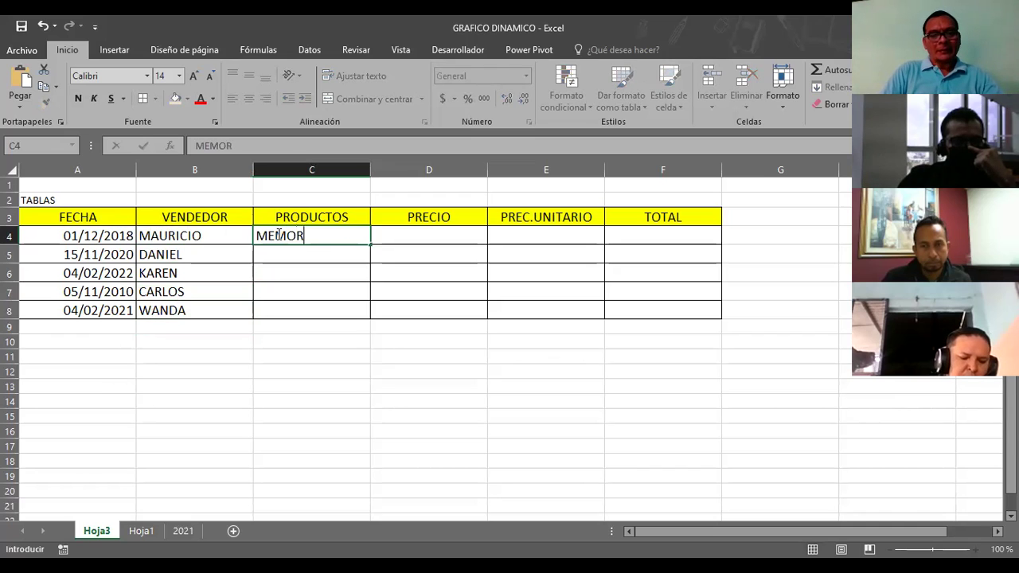
{"action": "type", "text": "S"}
{"action": "key", "text": "Return"}
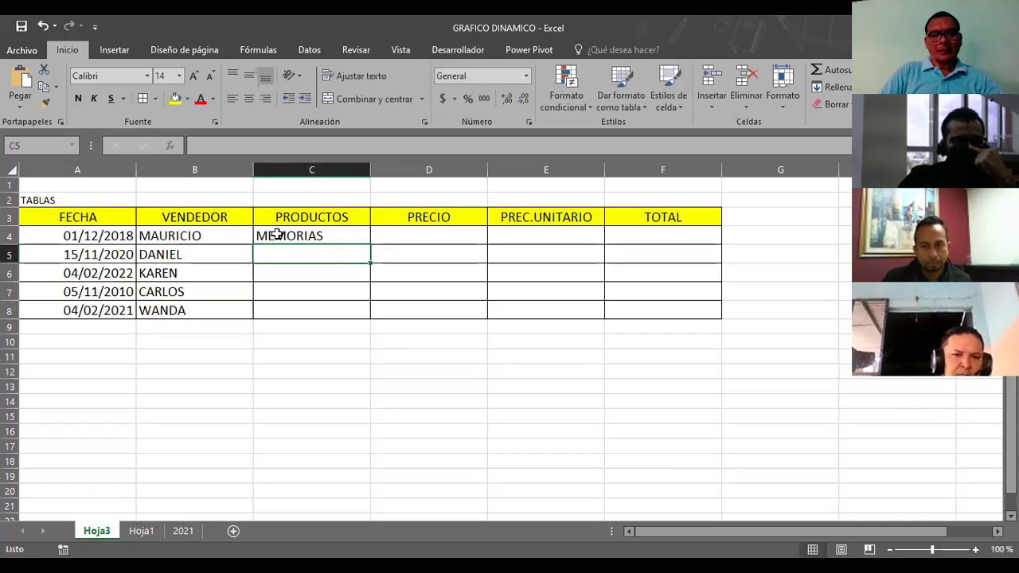
{"action": "type", "text": "PANTALLAS"}
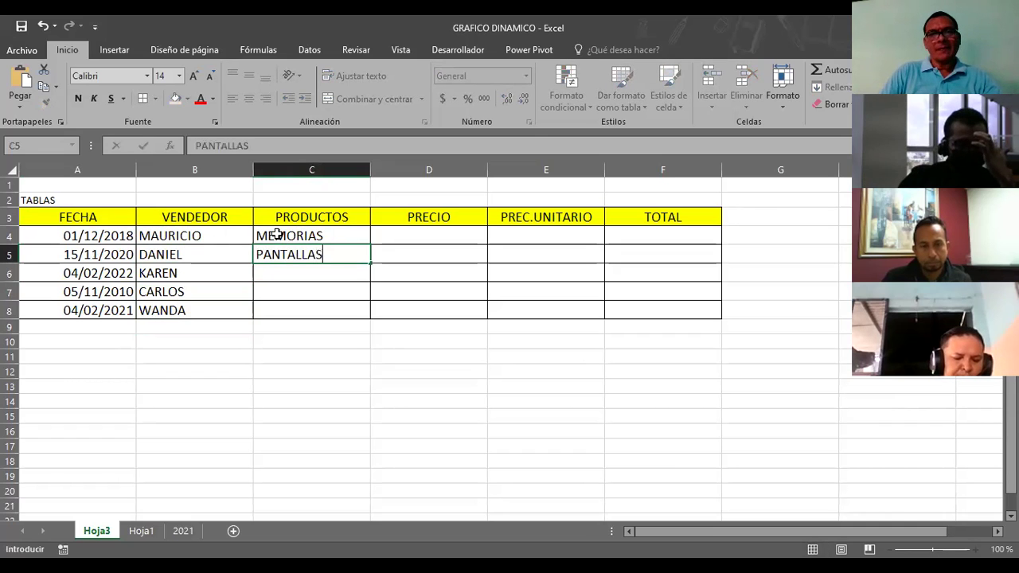
{"action": "key", "text": "Return"}
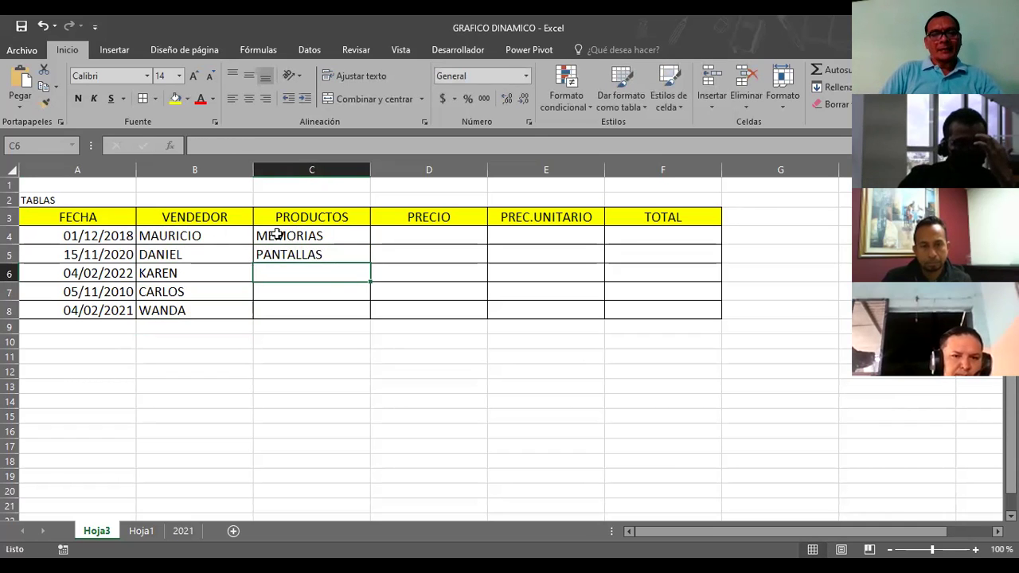
{"action": "type", "text": "PROCESADORES"}
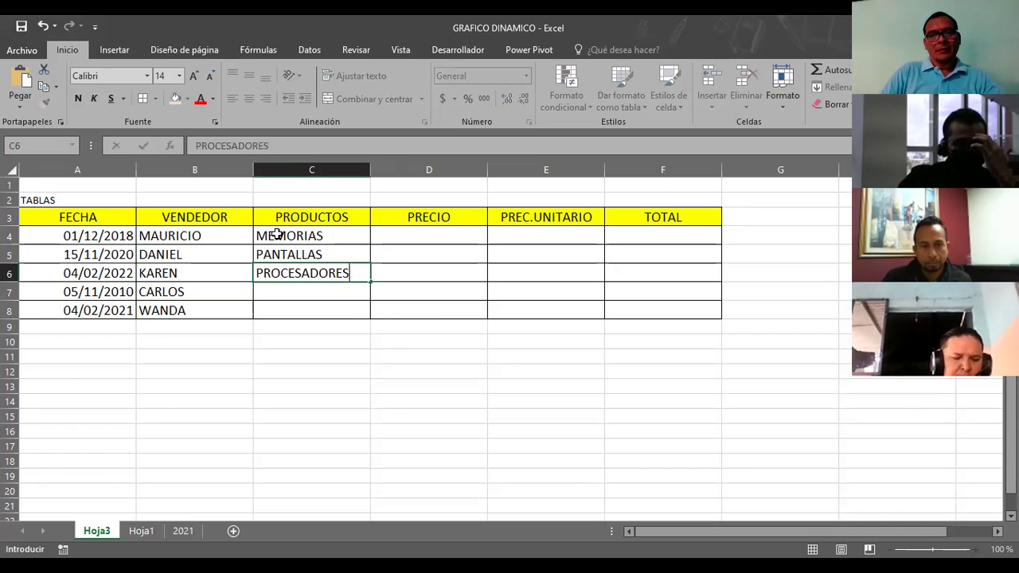
{"action": "key", "text": "Return"}
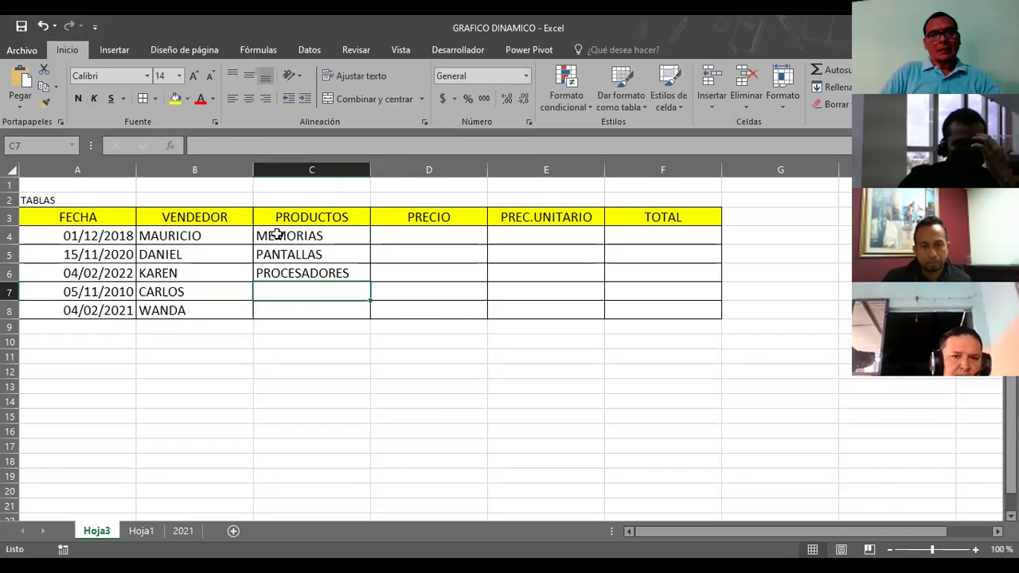
{"action": "type", "text": "CASE"}
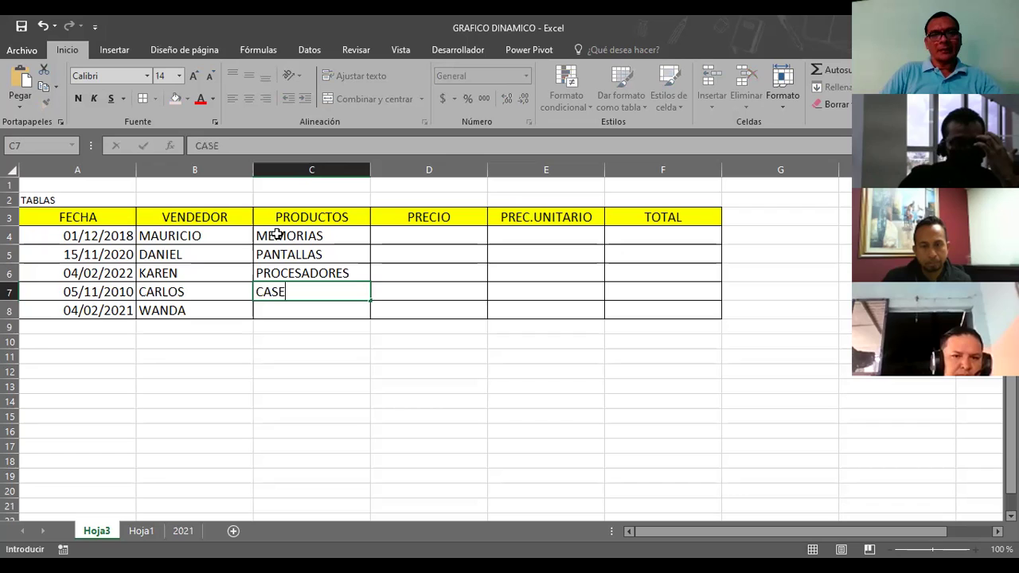
{"action": "key", "text": "Return"}
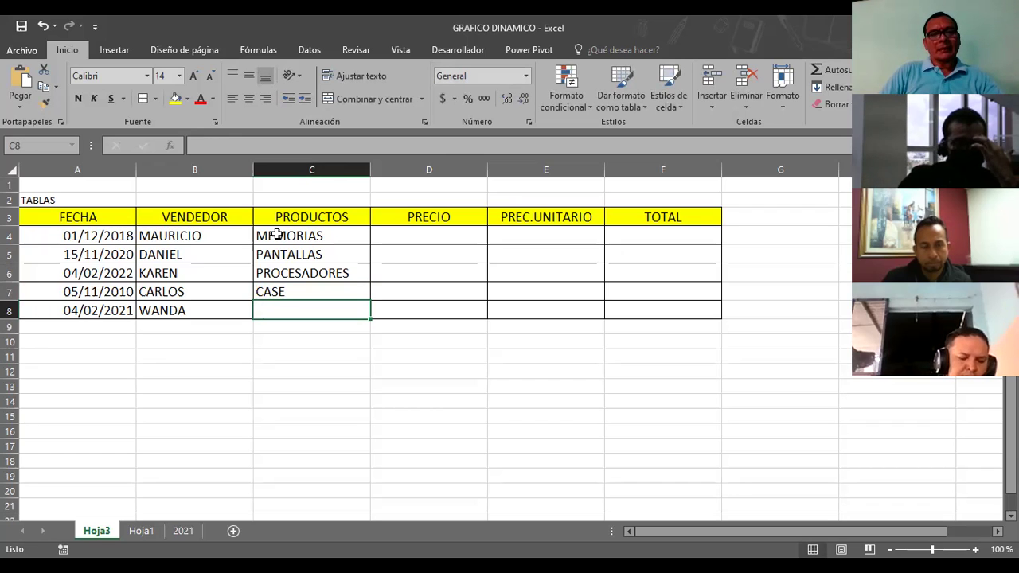
{"action": "type", "text": "TECLADO"}
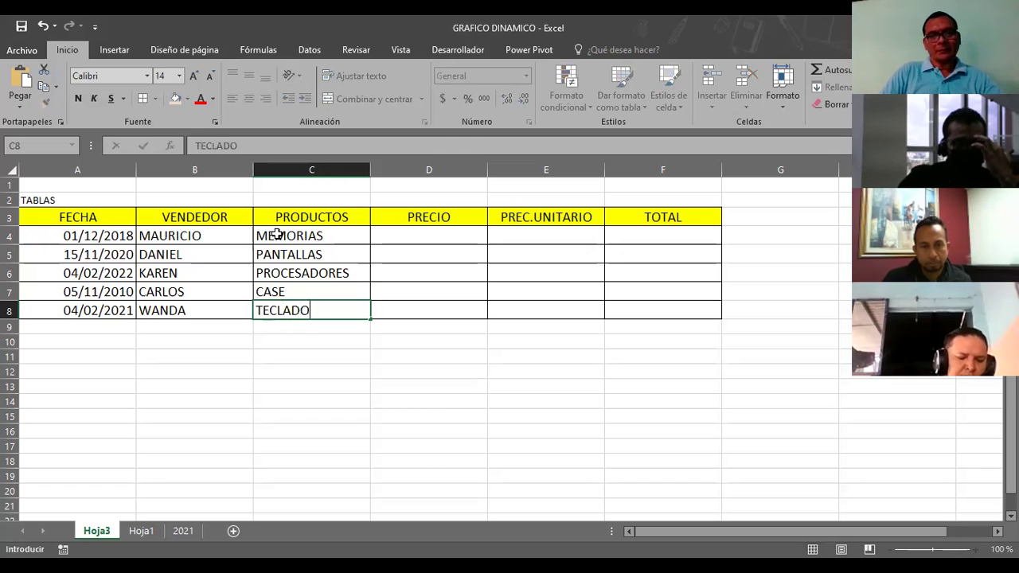
{"action": "key", "text": "Return"}
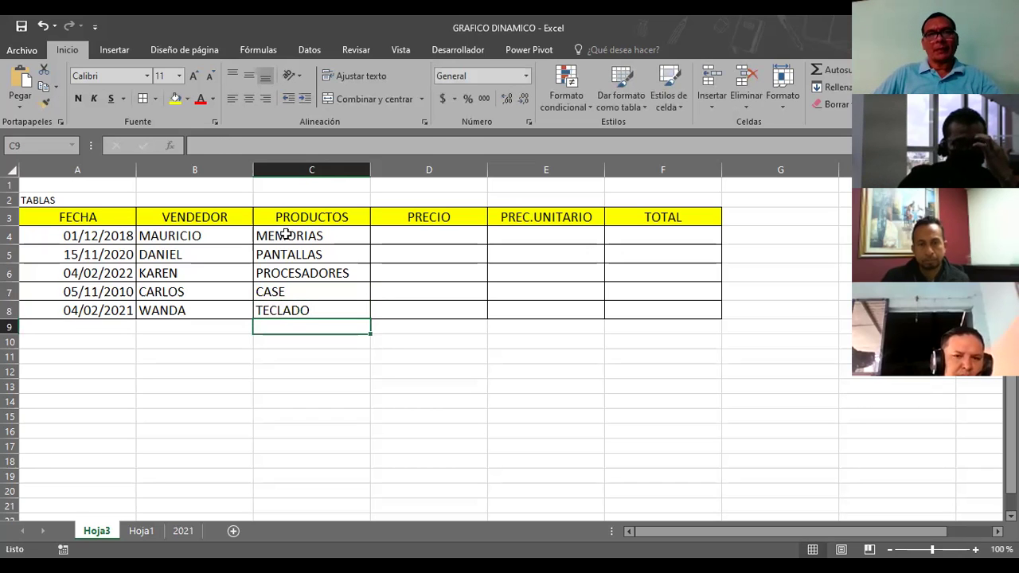
{"action": "left_click", "coordinate": [428, 234]}
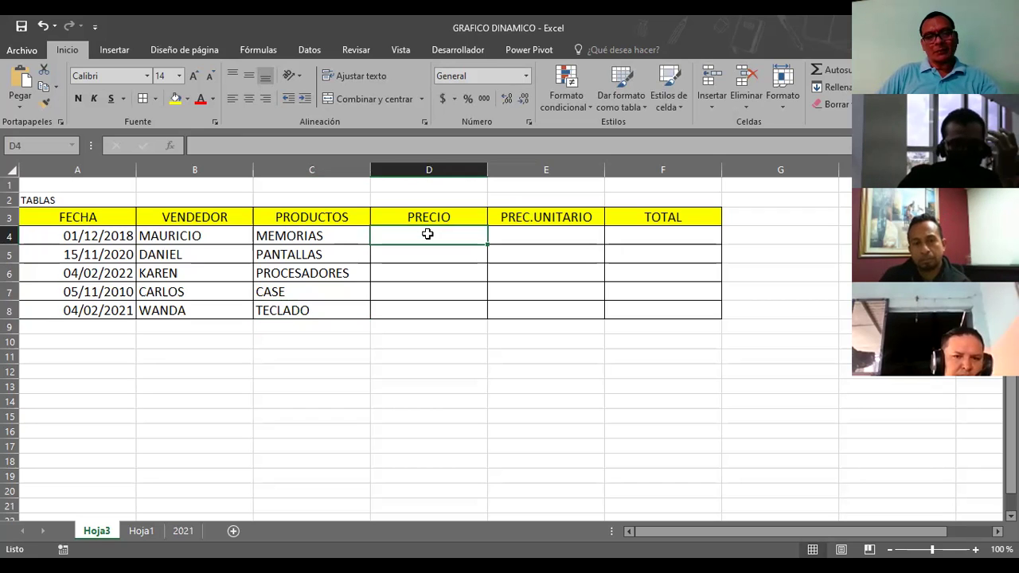
Step: Type the prices 65, 456, I7, 70 and 45 into cells D4:D8
{"action": "type", "text": "65"}
{"action": "key", "text": "Return"}
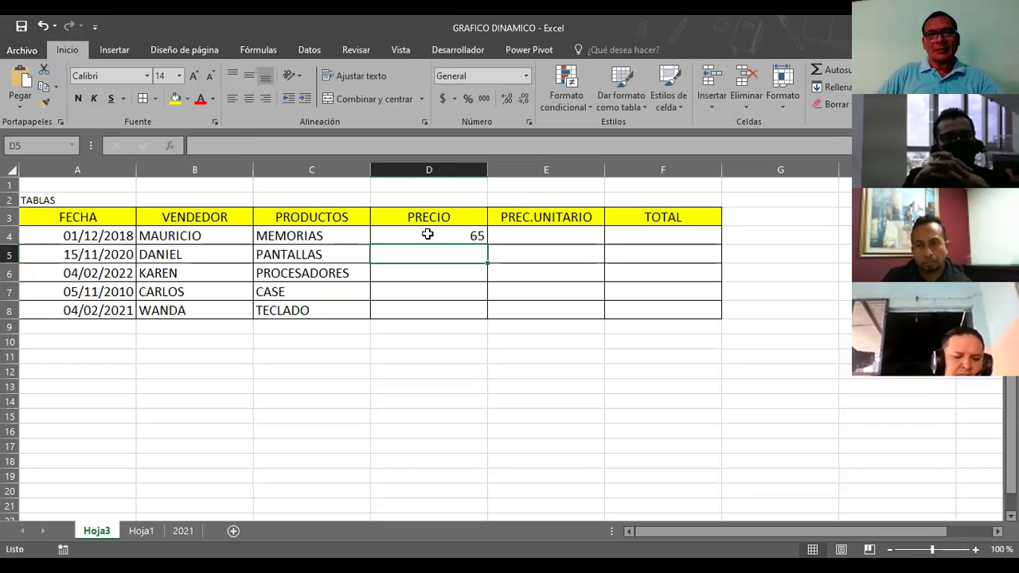
{"action": "type", "text": "456"}
{"action": "key", "text": "Return"}
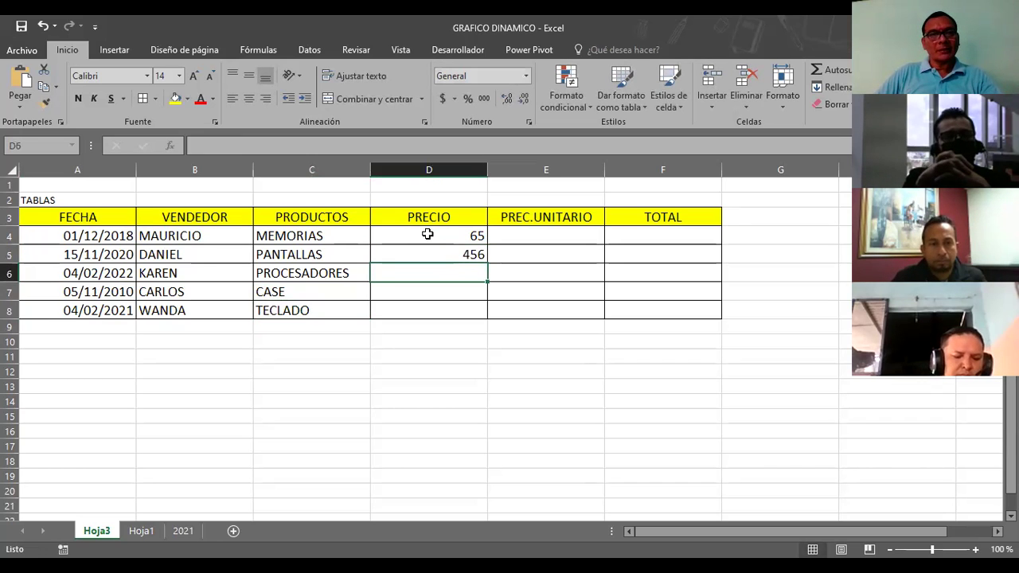
{"action": "type", "text": "17"}
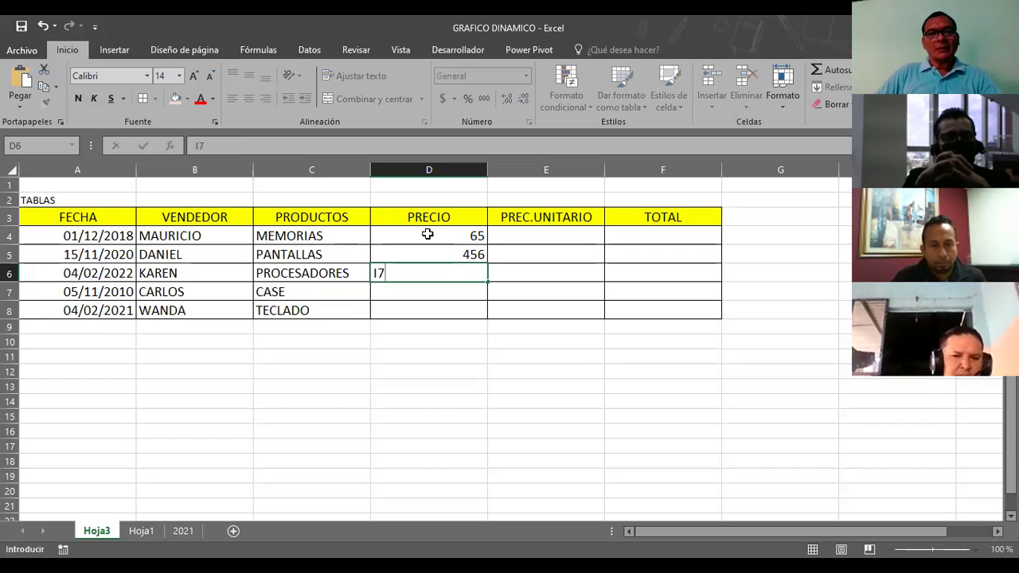
{"action": "key", "text": "Return"}
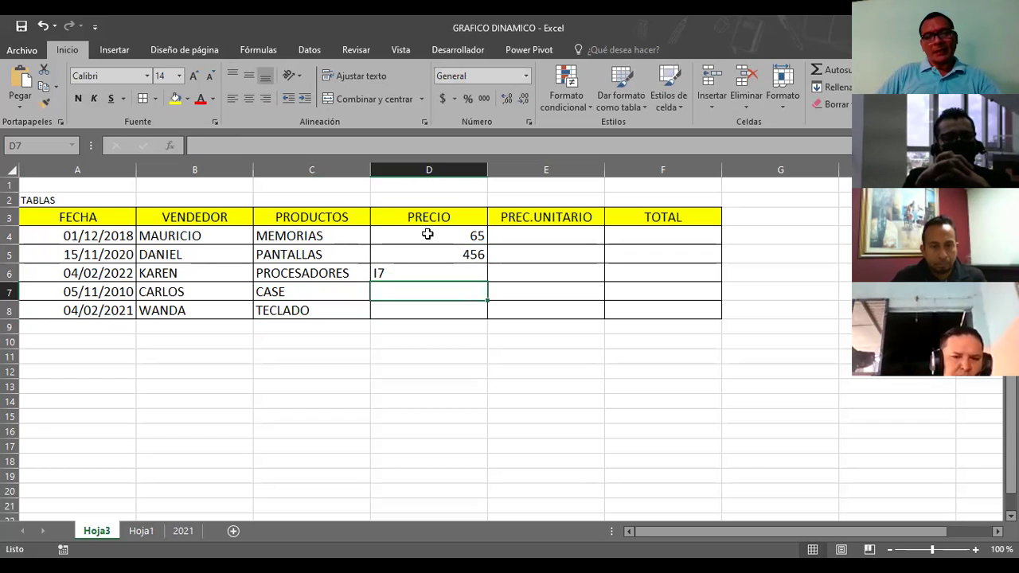
{"action": "type", "text": "70"}
{"action": "key", "text": "Return"}
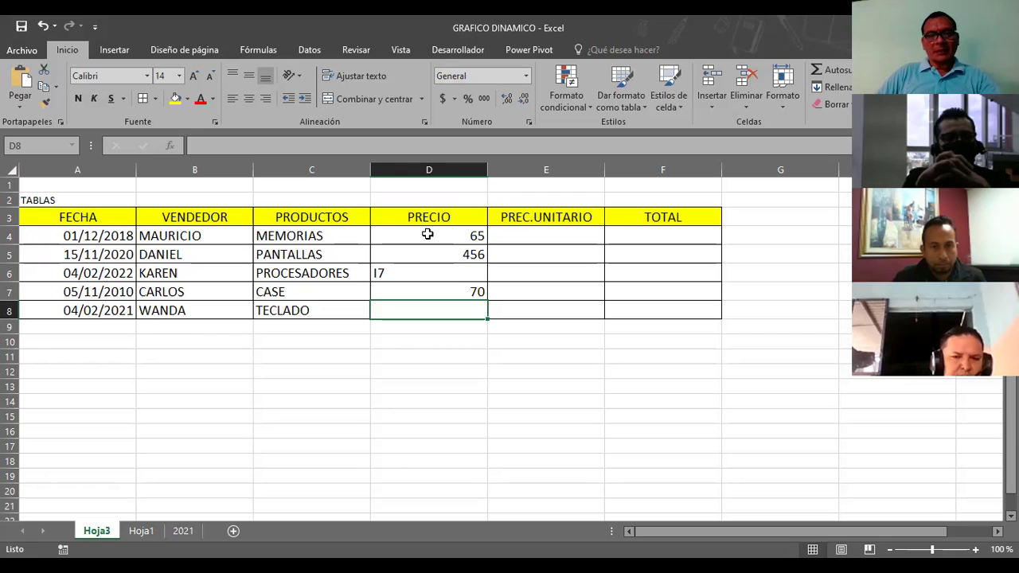
{"action": "type", "text": "45"}
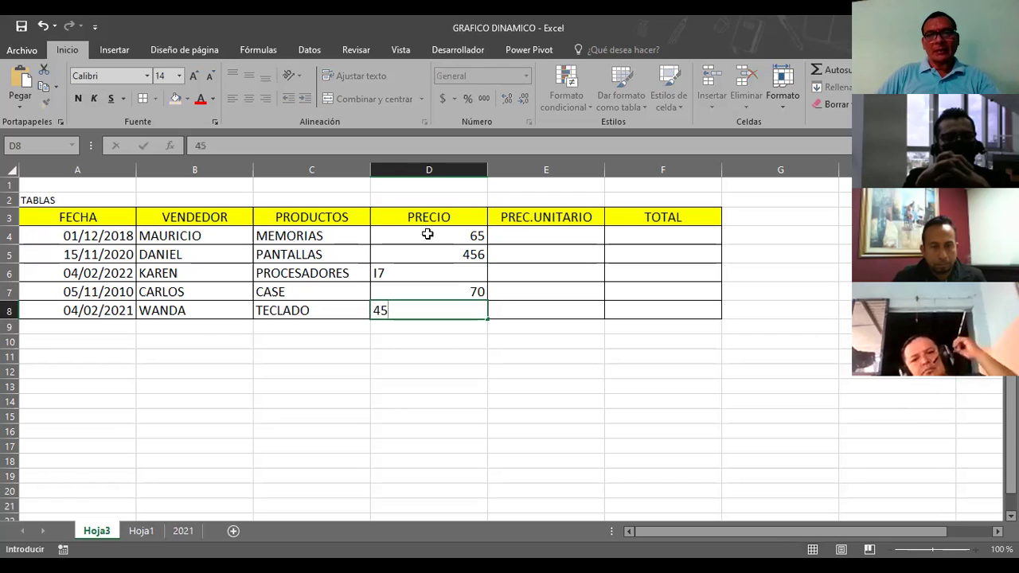
{"action": "key", "text": "Up"}
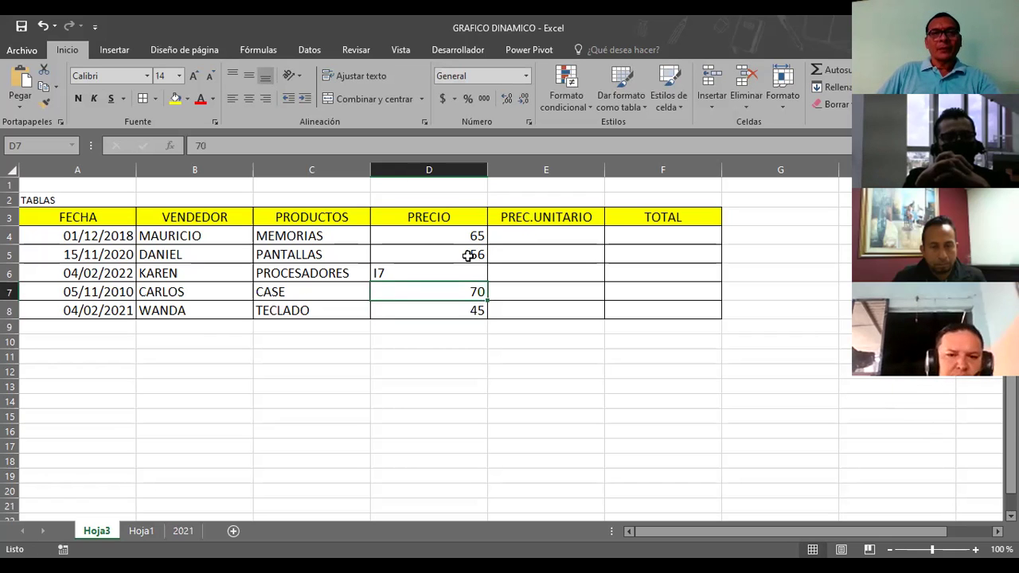
{"action": "left_click", "coordinate": [468, 273]}
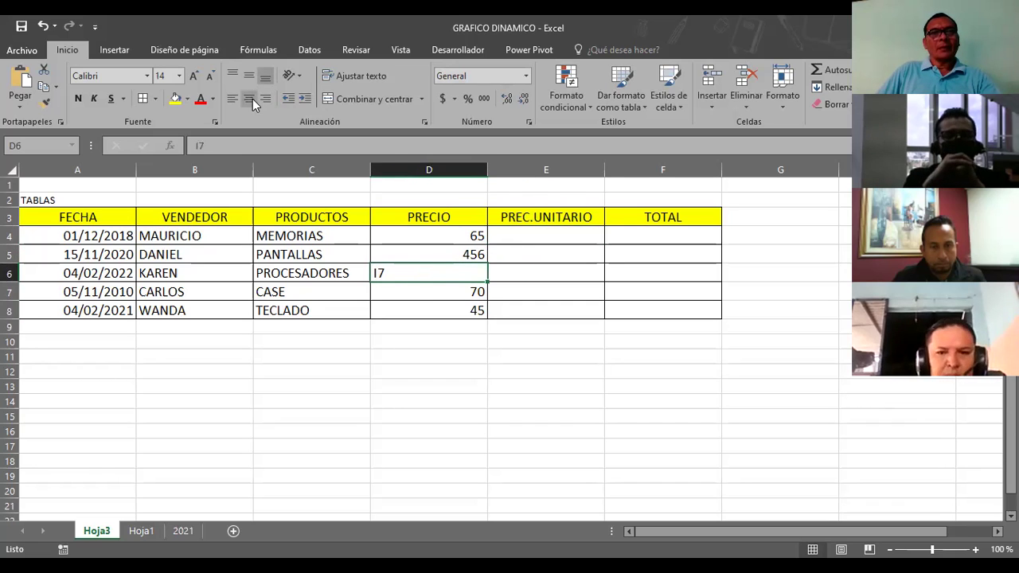
Step: Select the price range D4:D8, copy it, and left-align it
{"action": "left_click", "coordinate": [405, 236]}
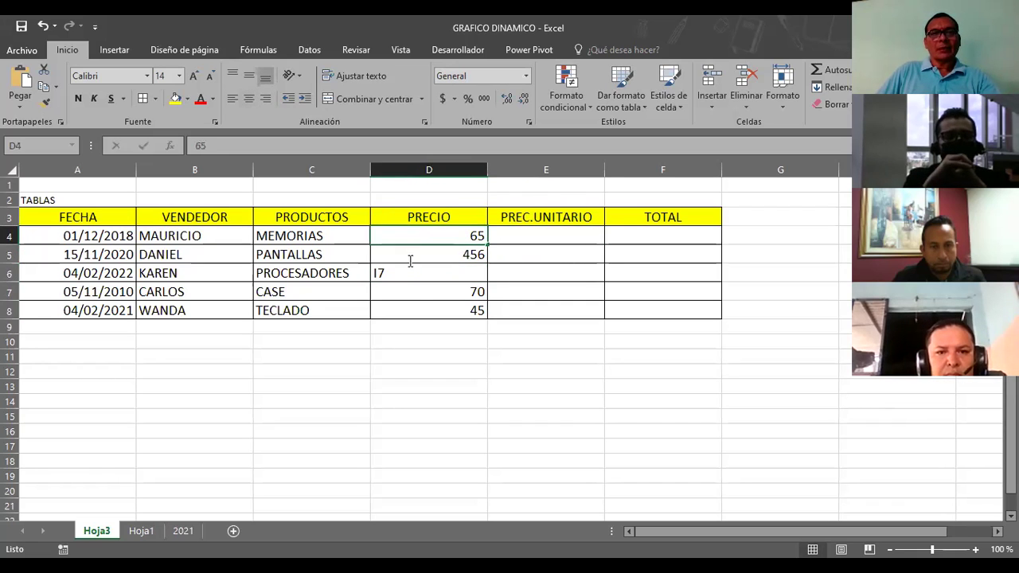
{"action": "left_click", "coordinate": [412, 309]}
{"action": "left_click_drag", "start_coordinate": [408, 243], "coordinate": [416, 309]}
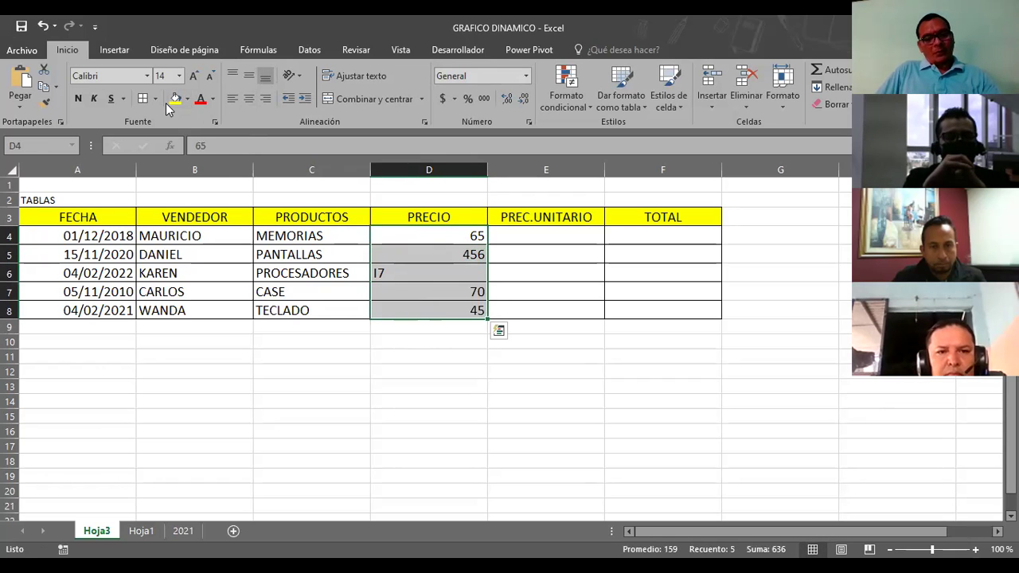
{"action": "key", "text": "ctrl+c"}
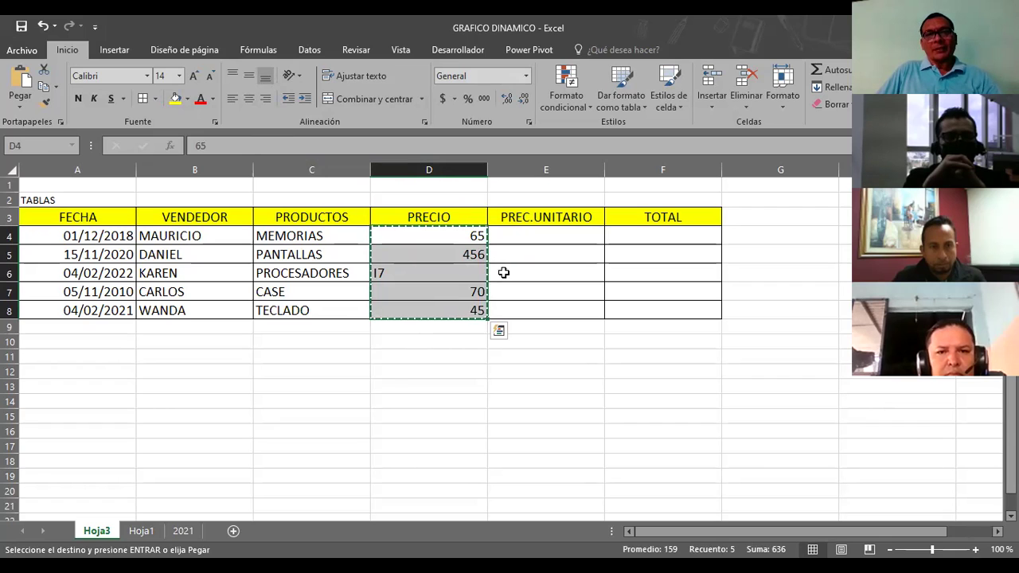
{"action": "left_click", "coordinate": [239, 96]}
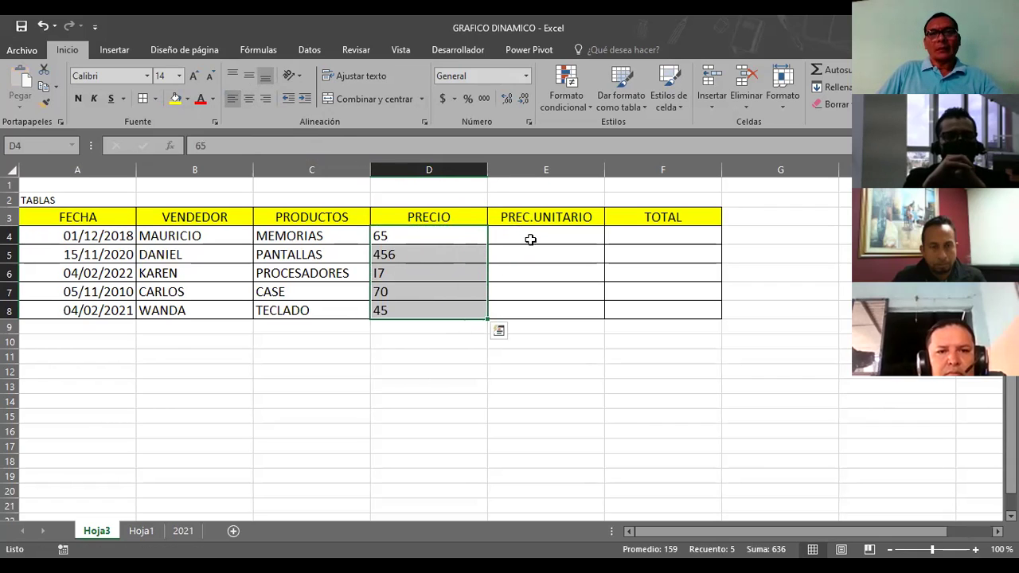
{"action": "left_click", "coordinate": [530, 239]}
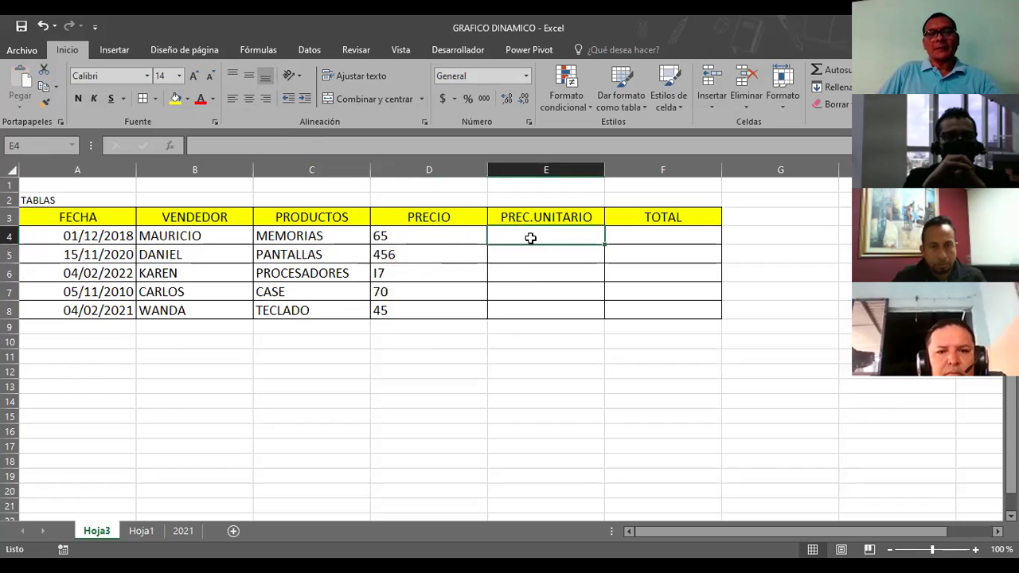
Step: Rename the E3 header from PREC.UNITARIO to CANTIDAD
{"action": "left_click", "coordinate": [419, 237]}
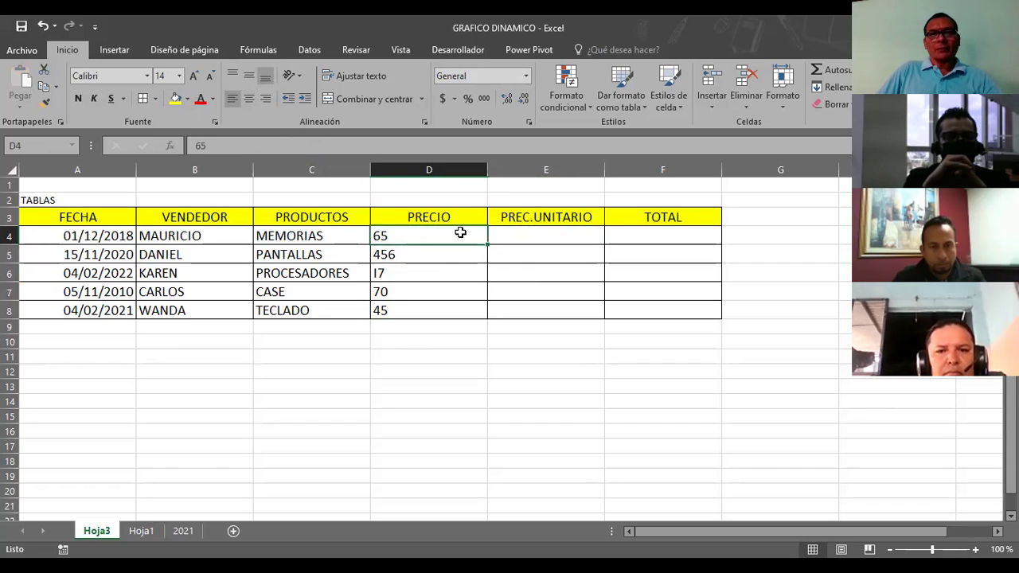
{"action": "left_click", "coordinate": [531, 222]}
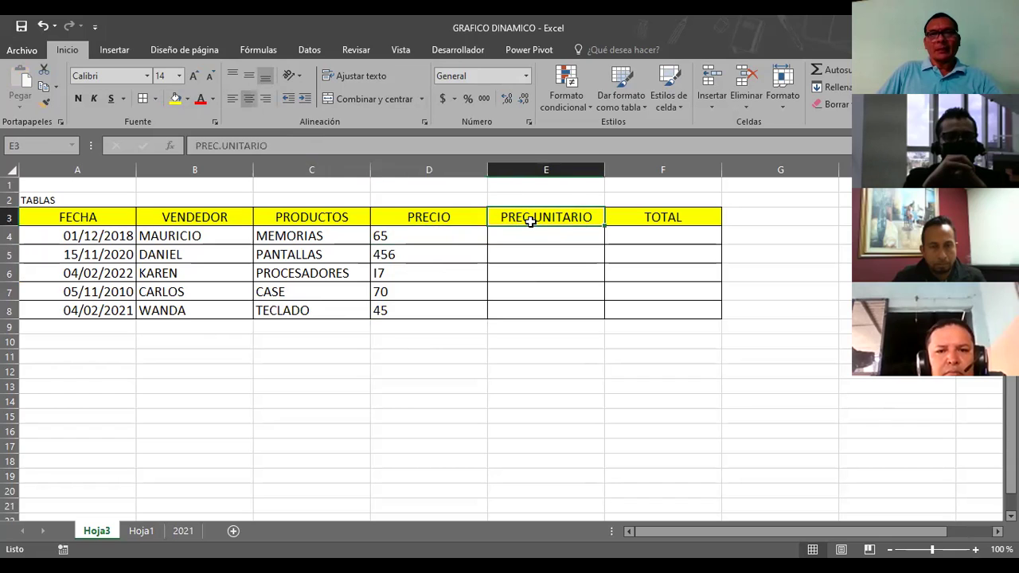
{"action": "type", "text": "CANTIDAD"}
{"action": "key", "text": "Tab"}
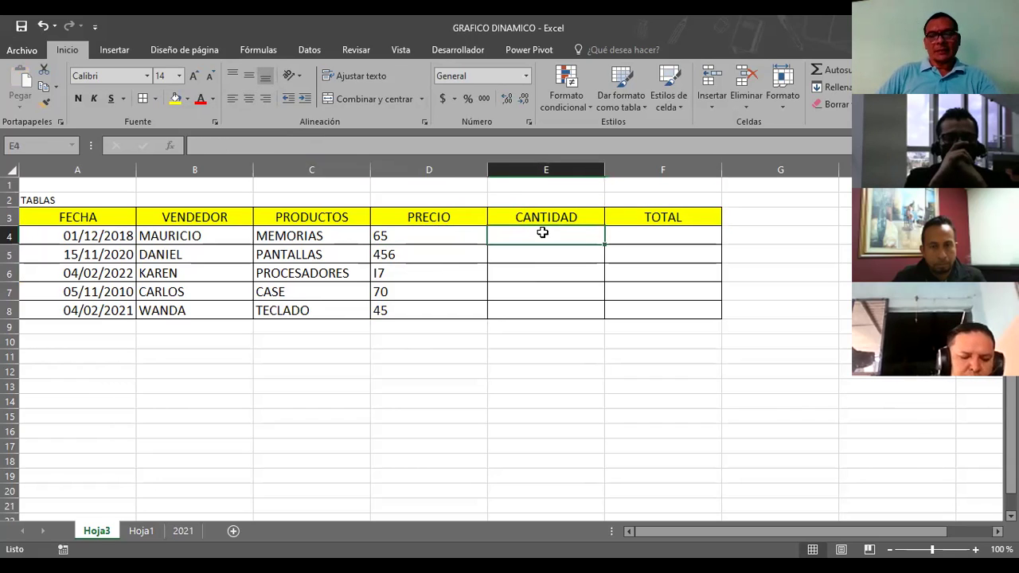
Step: Enter the quantities 4, 12, 5, 9 and 8 in E4:E8
{"action": "type", "text": "4"}
{"action": "key", "text": "Return"}
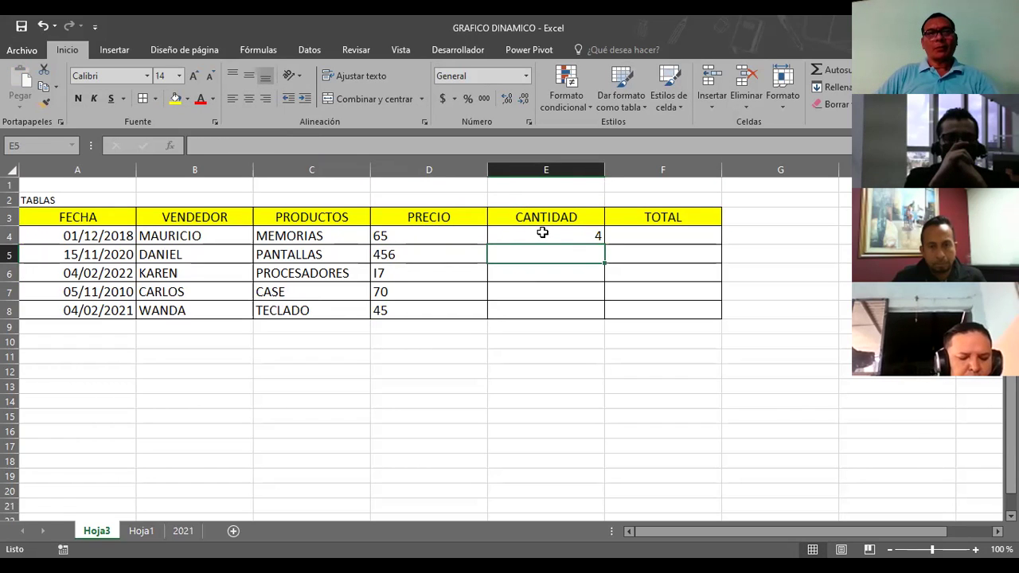
{"action": "type", "text": "12"}
{"action": "key", "text": "Return"}
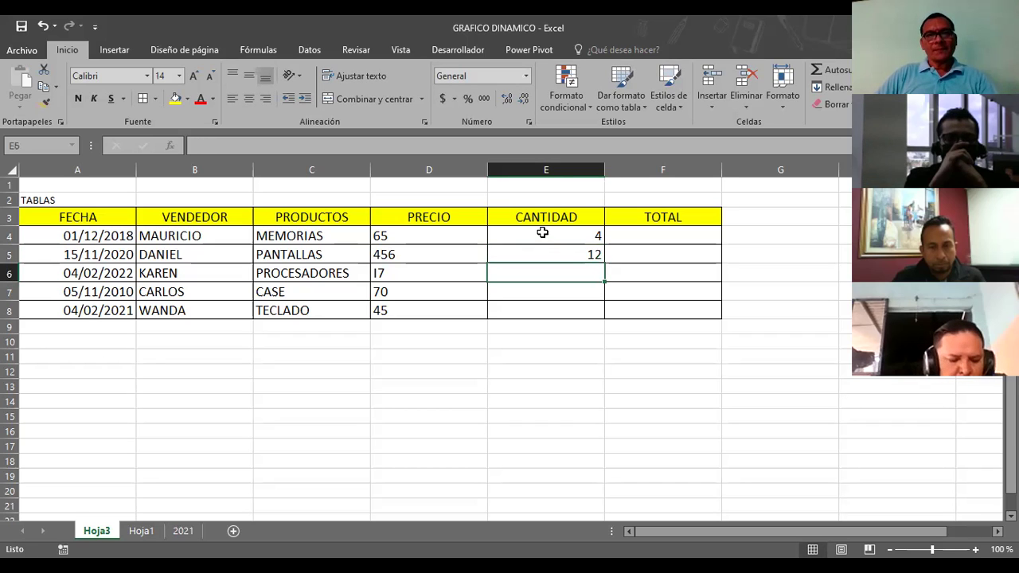
{"action": "type", "text": "5"}
{"action": "key", "text": "Return"}
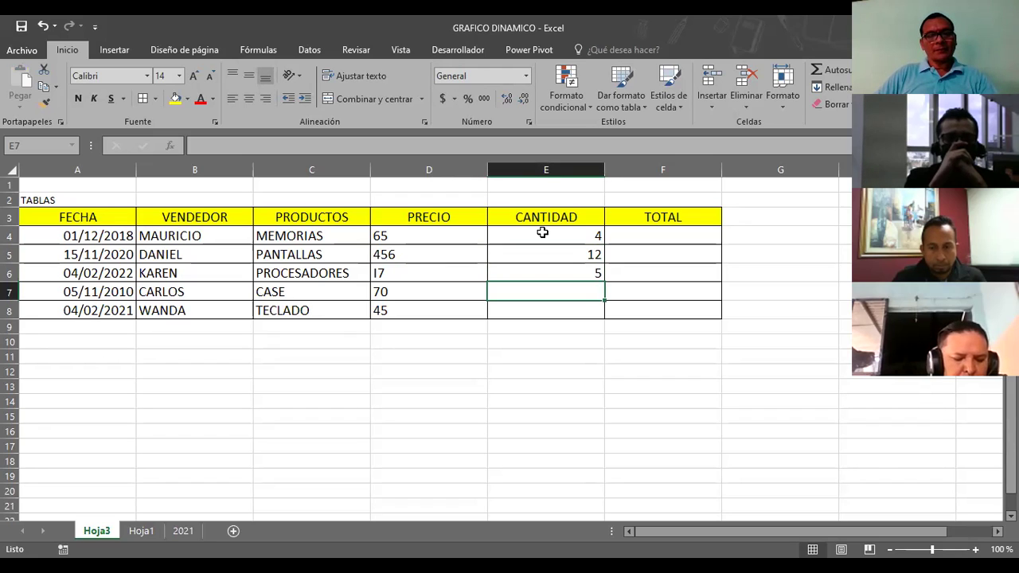
{"action": "type", "text": "9"}
{"action": "key", "text": "Return"}
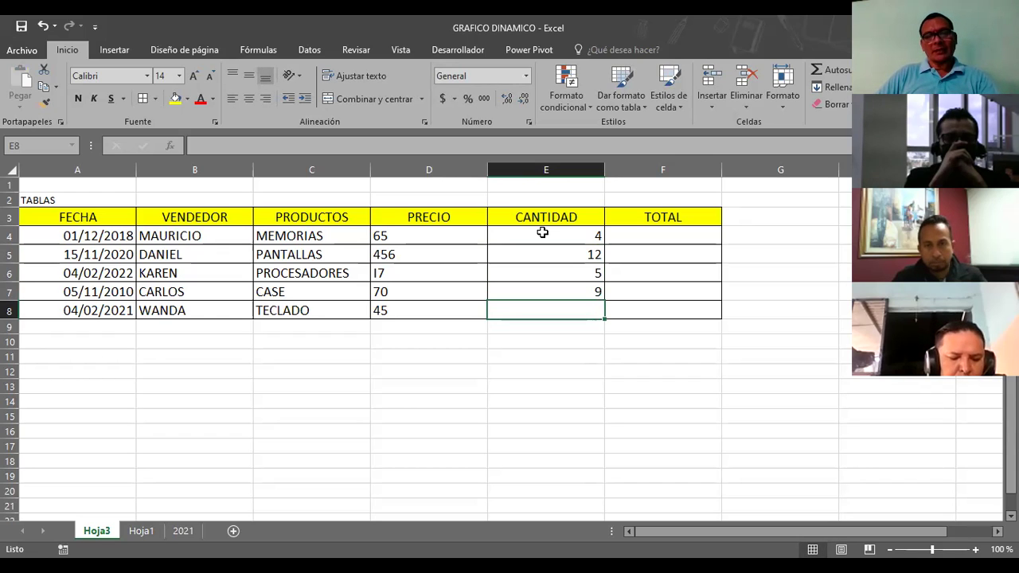
{"action": "type", "text": "8"}
{"action": "key", "text": "Tab"}
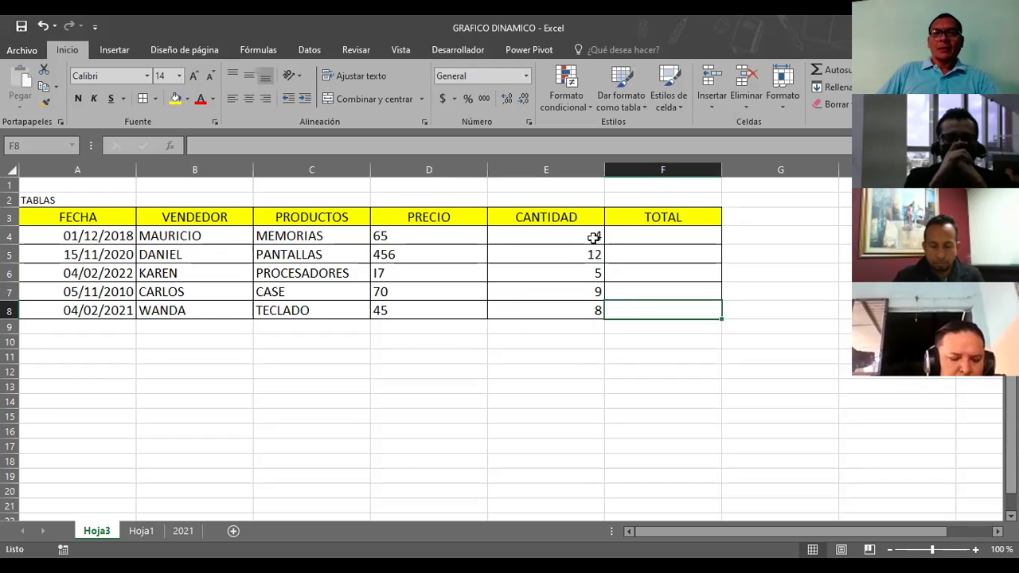
Step: Enter =D4*E4 in F4 and fill it to F8, giving 260, 5472, an error, 630 and 360
{"action": "left_click", "coordinate": [632, 231]}
{"action": "type", "text": "=D"}
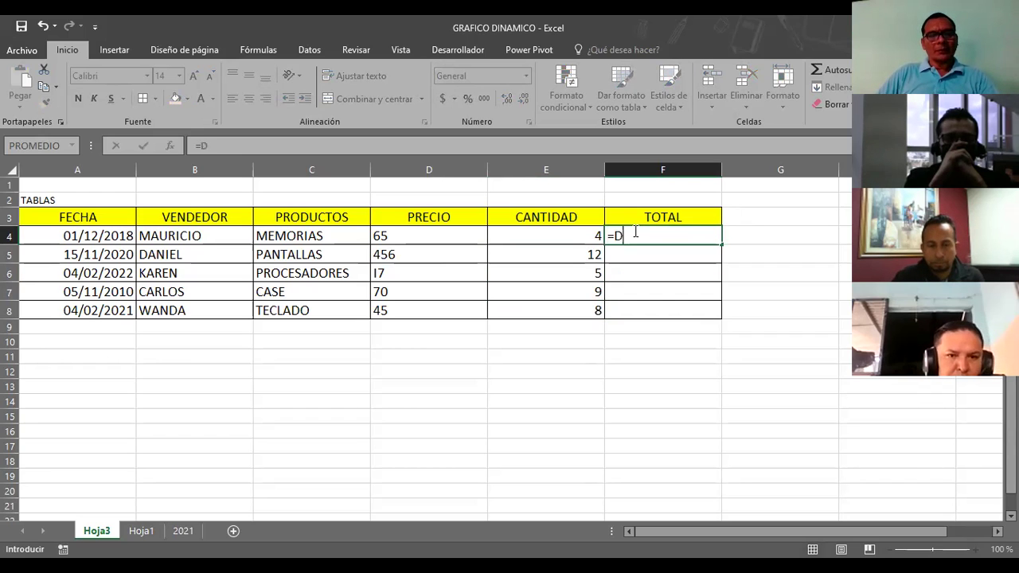
{"action": "type", "text": "4*E"}
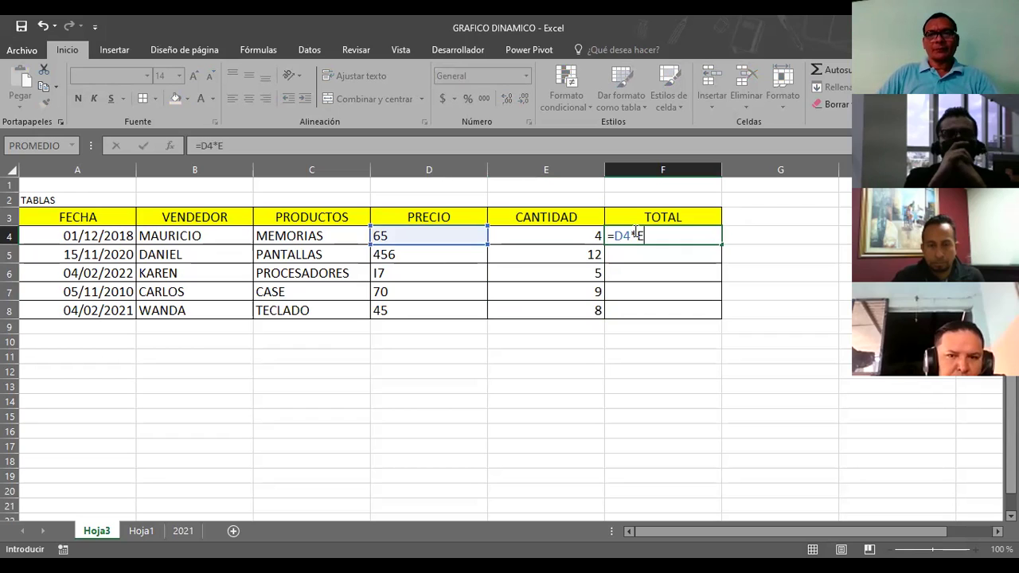
{"action": "type", "text": "4"}
{"action": "key", "text": "Return"}
{"action": "left_click", "coordinate": [633, 231]}
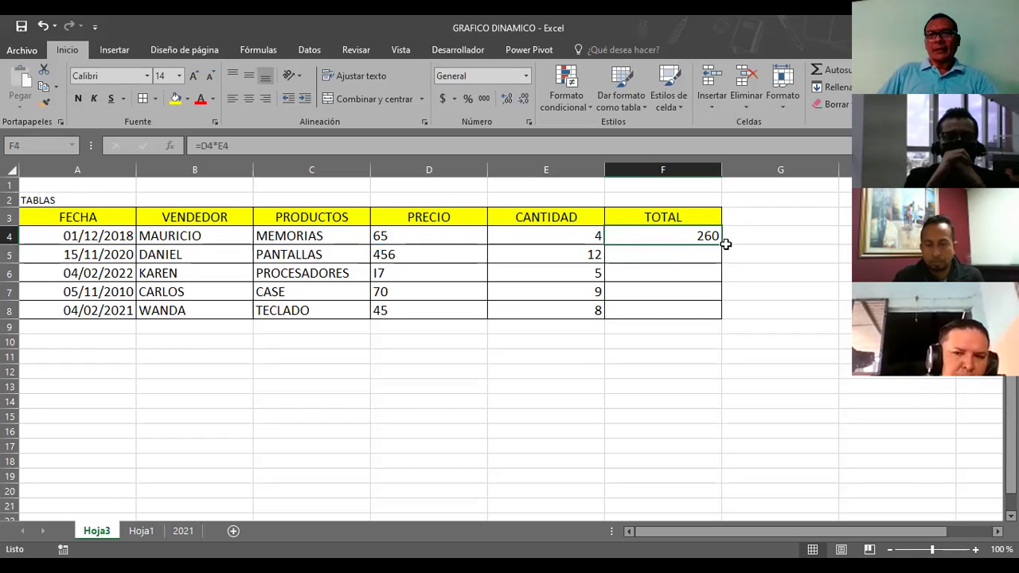
{"action": "left_click_drag", "start_coordinate": [722, 244], "coordinate": [728, 317]}
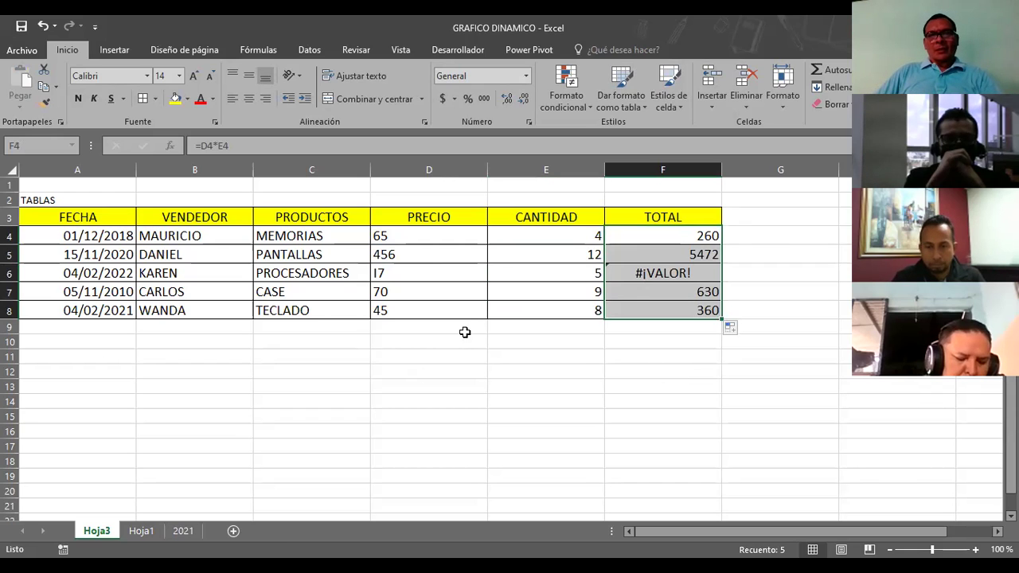
{"action": "left_click", "coordinate": [615, 274]}
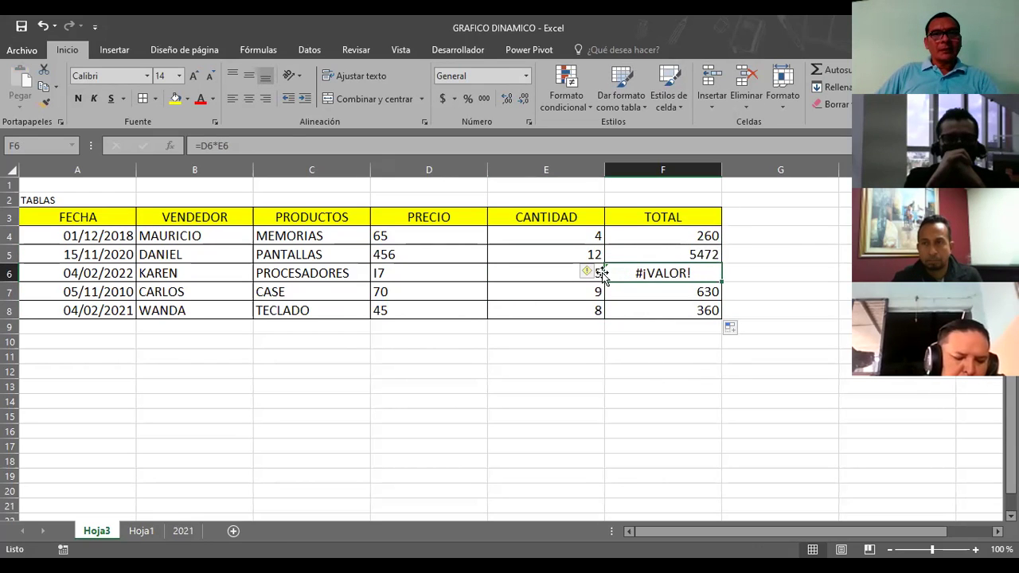
Step: Rename the processors product in C6 to PROCESADORES I7
{"action": "left_click", "coordinate": [436, 271]}
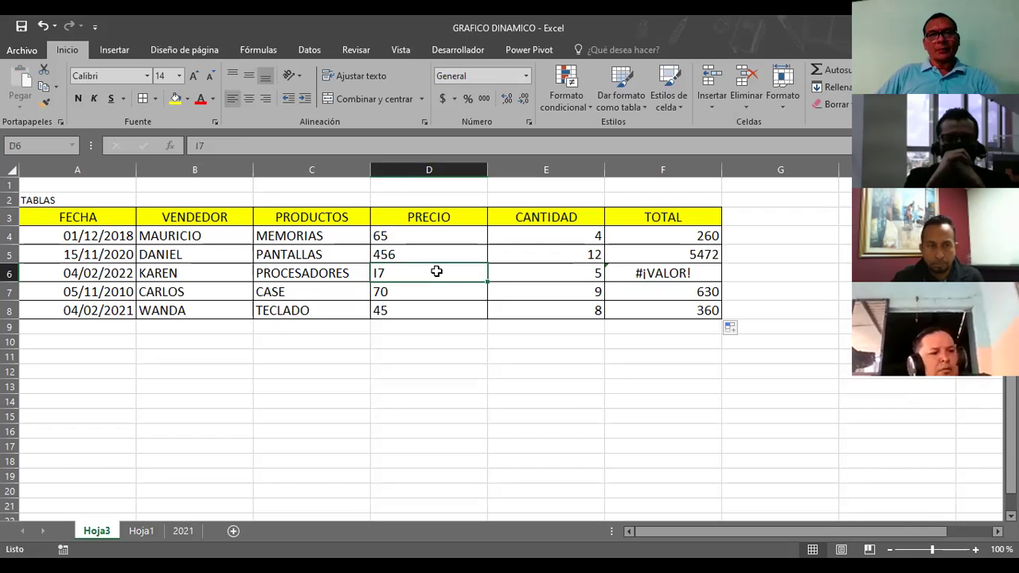
{"action": "left_click", "coordinate": [353, 273]}
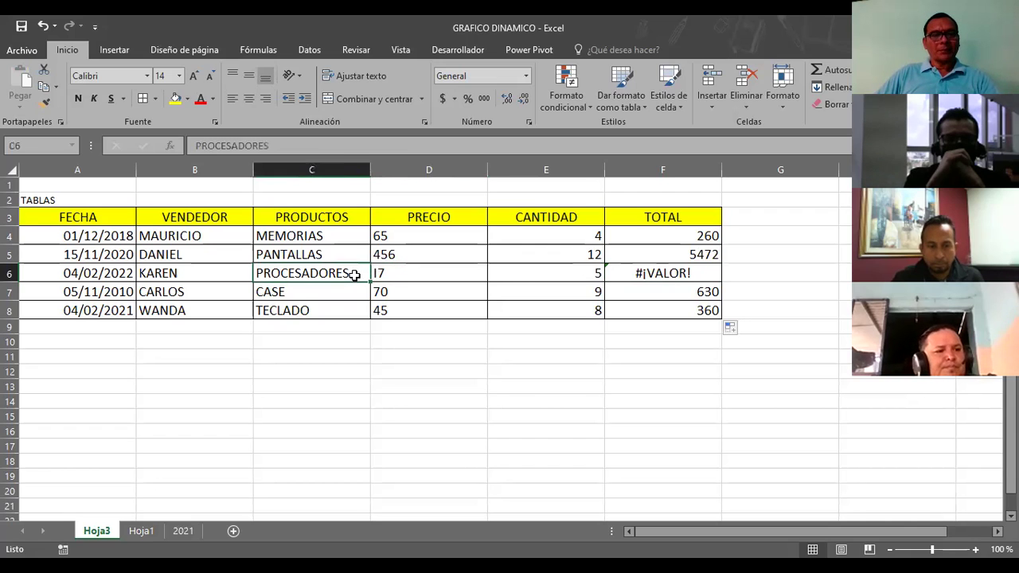
{"action": "double_click", "coordinate": [355, 274]}
{"action": "type", "text": "I"}
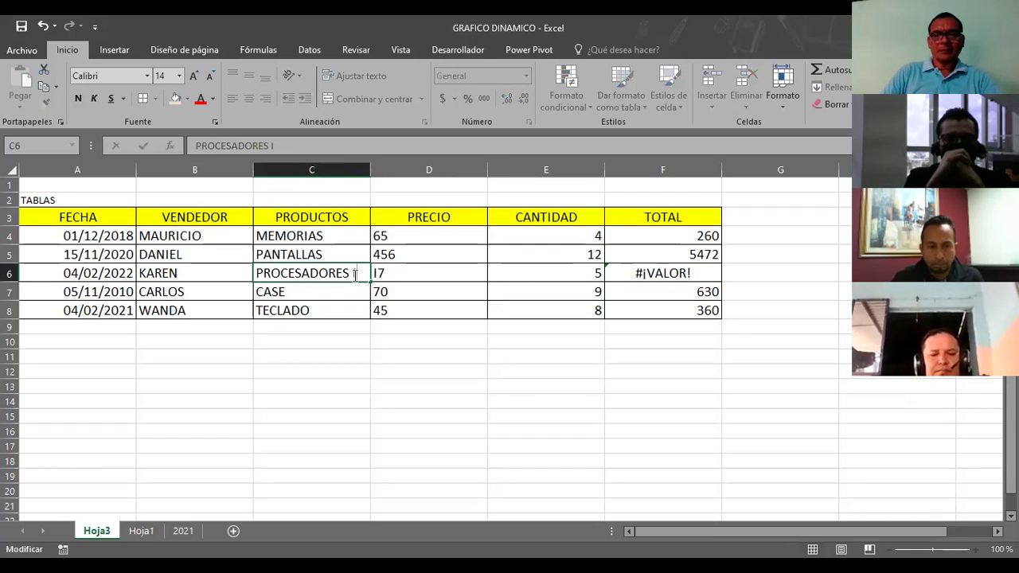
{"action": "type", "text": "7"}
{"action": "key", "text": "Return"}
Step: Set the processors price to 170 and select the whole sales table A3:F8
{"action": "key", "text": "Up"}
{"action": "key", "text": "Right"}
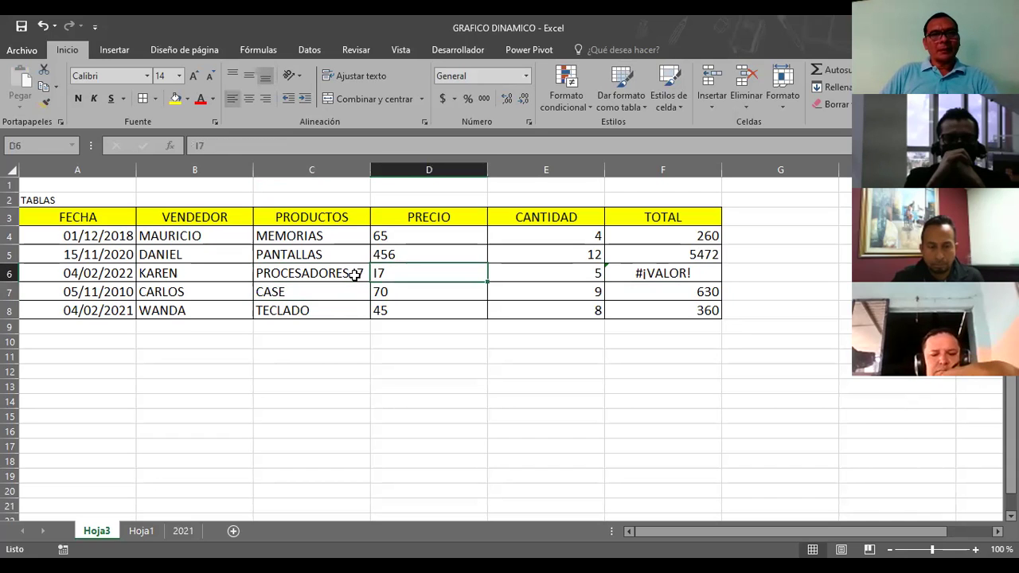
{"action": "type", "text": "170"}
{"action": "key", "text": "Return"}
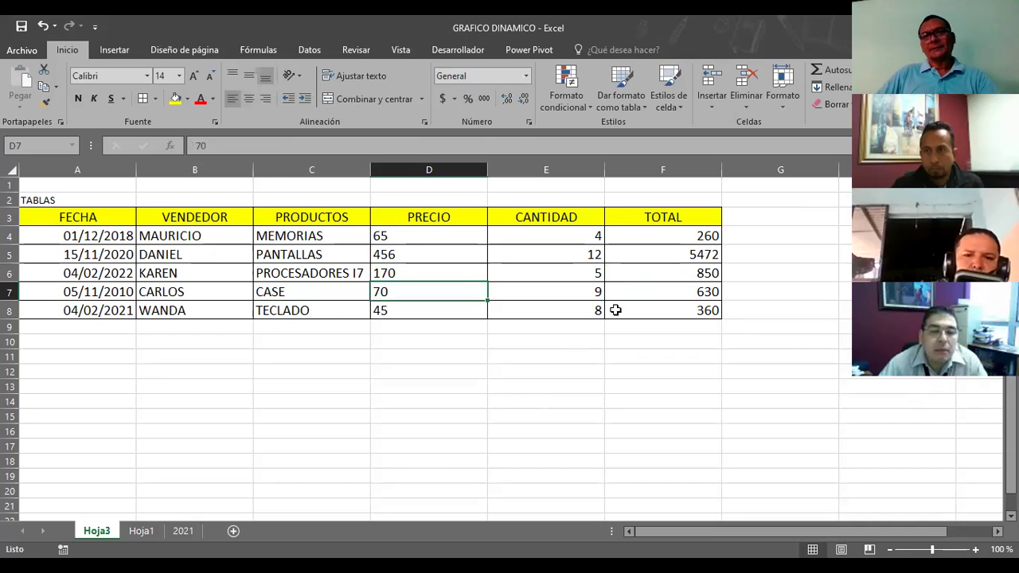
{"action": "left_click", "coordinate": [317, 391]}
{"action": "mouse_move", "coordinate": [55, 221]}
{"action": "left_mouse_down"}
{"action": "mouse_move", "coordinate": [562, 273]}
{"action": "mouse_move", "coordinate": [657, 312]}
{"action": "left_mouse_up"}
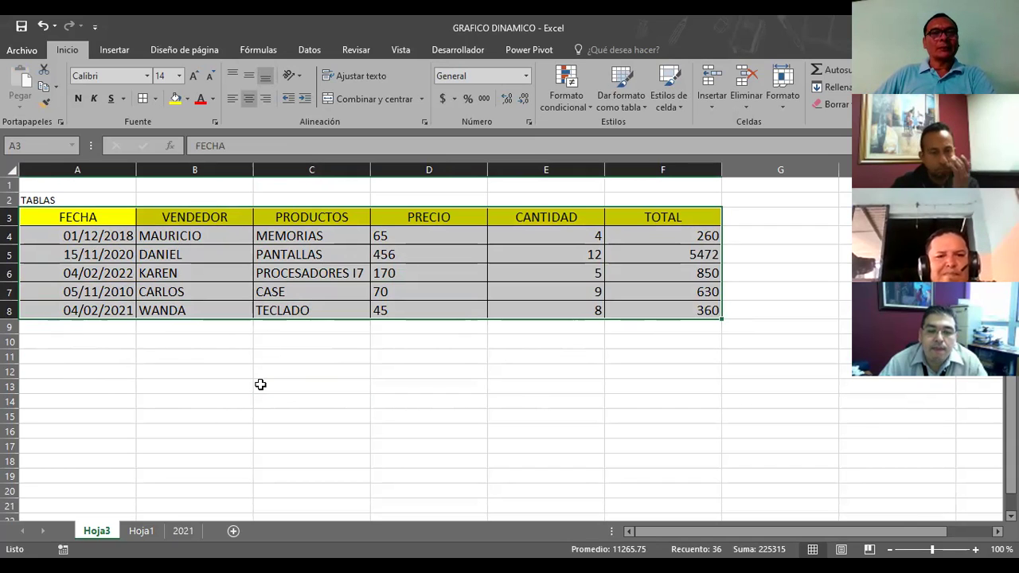
Step: Insert a pivot table from Hoja3!$A$3:$F$8 on a new worksheet
{"action": "left_click", "coordinate": [112, 51]}
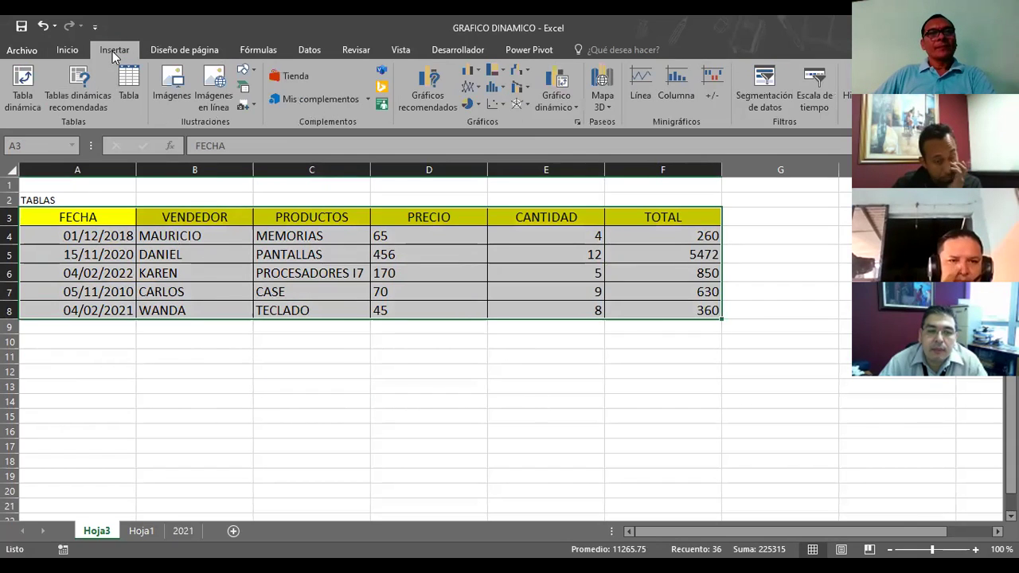
{"action": "left_click", "coordinate": [32, 91]}
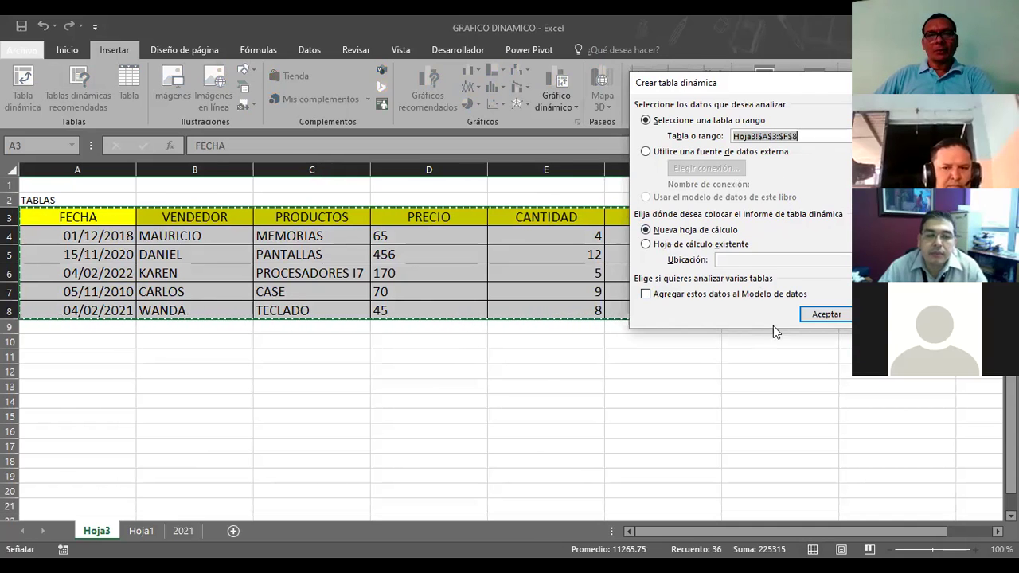
{"action": "left_click", "coordinate": [810, 317]}
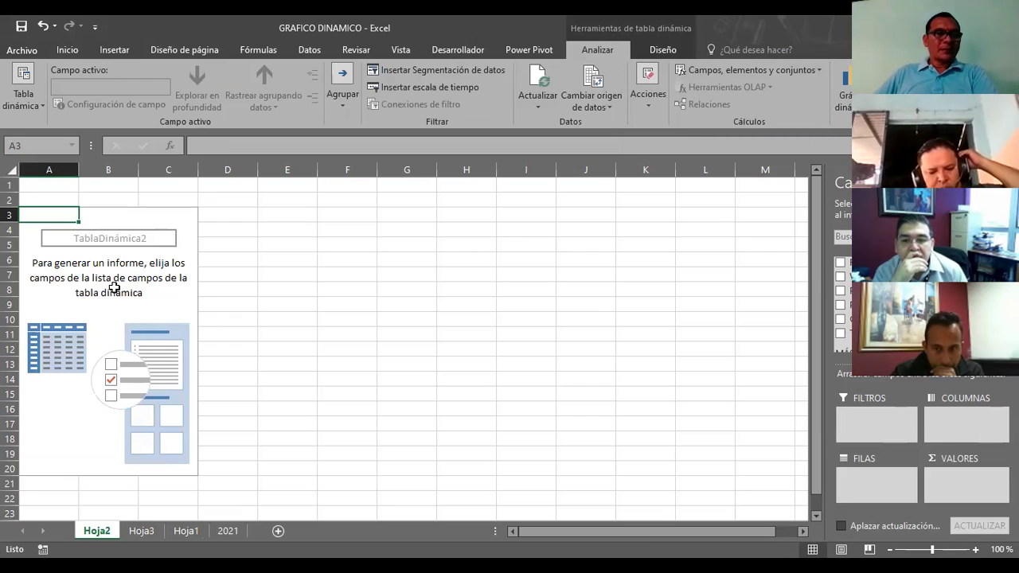
Step: Add the TOTAL field to the pivot's Values area, showing Suma de TOTAL of 7572
{"action": "left_click", "coordinate": [163, 364]}
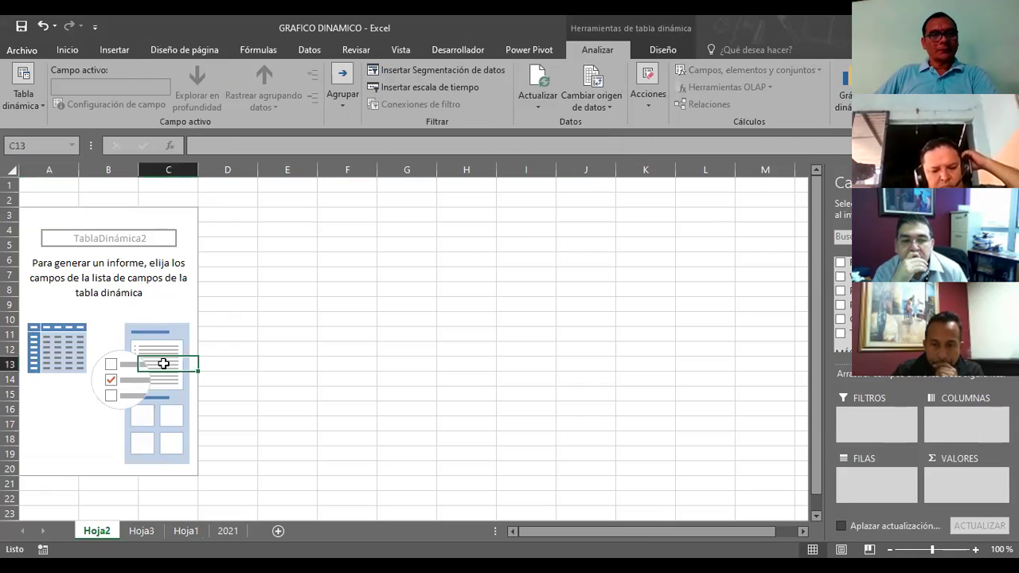
{"action": "left_click", "coordinate": [144, 420]}
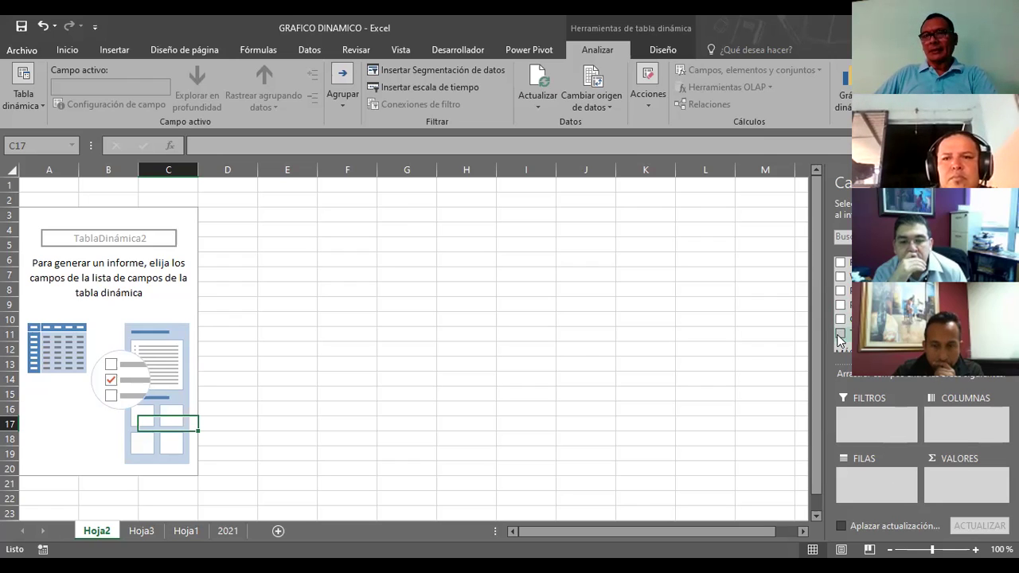
{"action": "left_click_drag", "start_coordinate": [850, 333], "coordinate": [953, 484]}
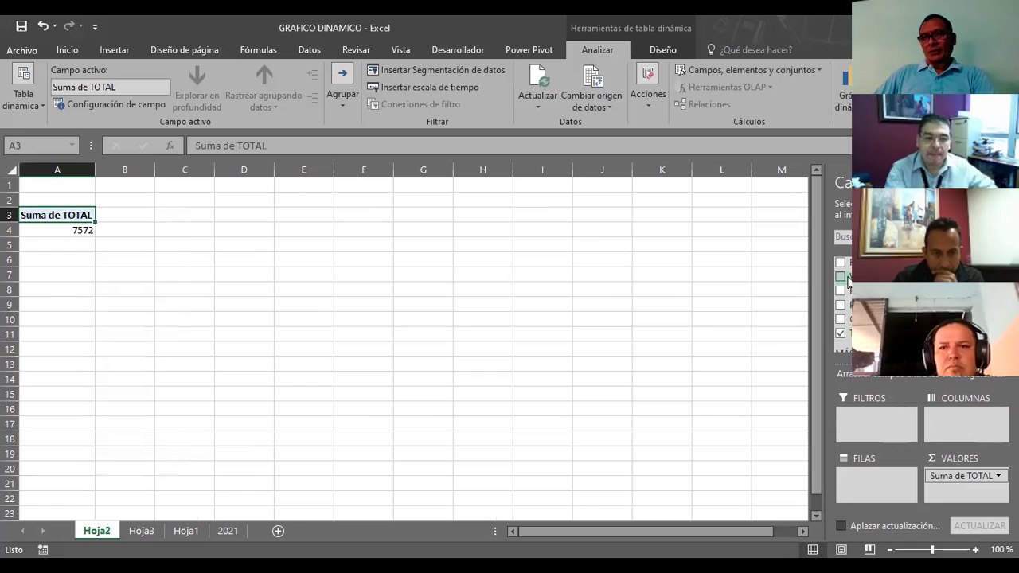
Step: Arrange the pivot with PRECIO in Columns and PRODUCTOS as the report filter
{"action": "left_click_drag", "start_coordinate": [867, 291], "coordinate": [958, 422]}
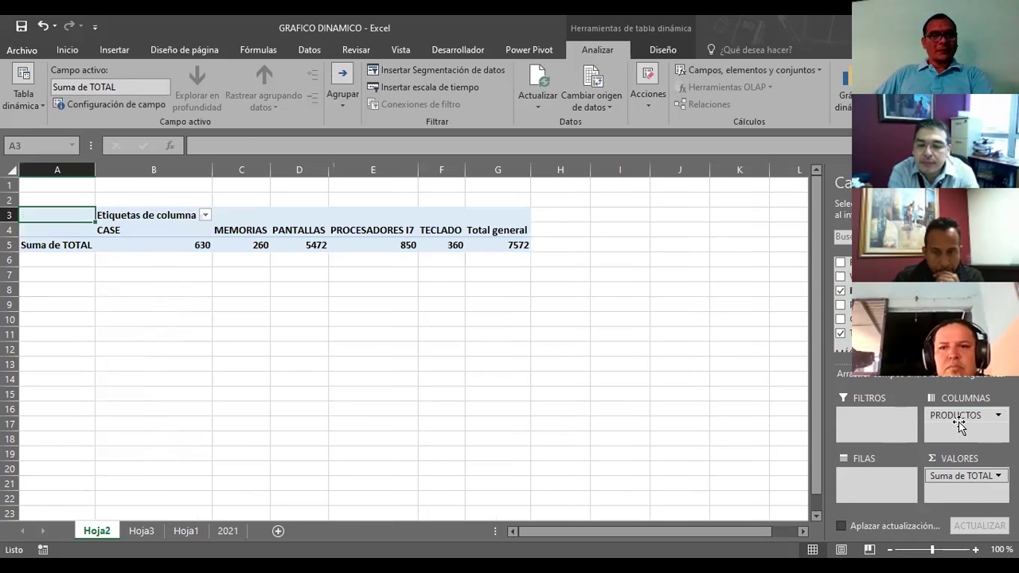
{"action": "left_click_drag", "start_coordinate": [958, 422], "coordinate": [875, 483]}
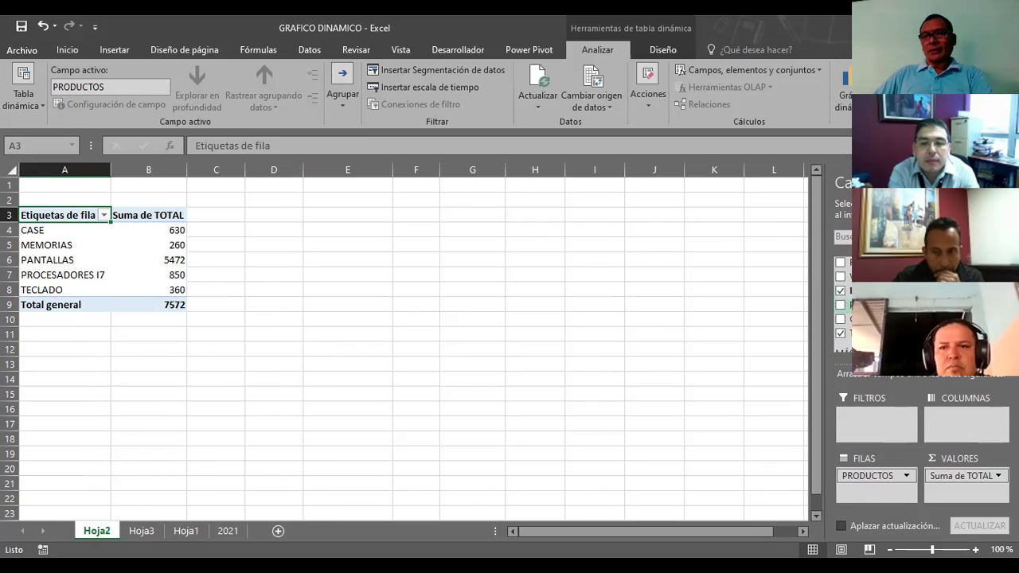
{"action": "left_click_drag", "start_coordinate": [867, 305], "coordinate": [965, 427]}
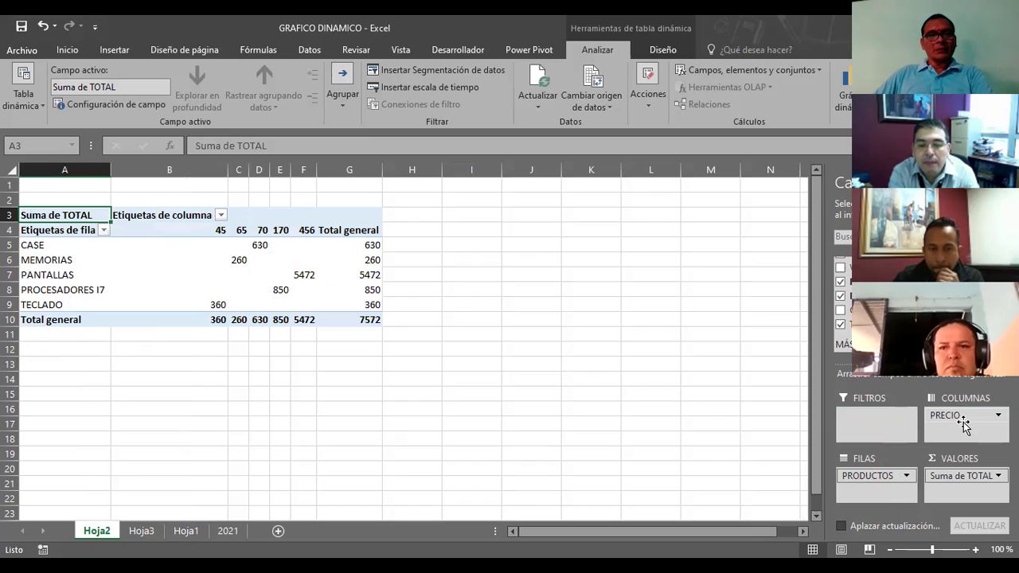
{"action": "left_click_drag", "start_coordinate": [876, 476], "coordinate": [873, 430]}
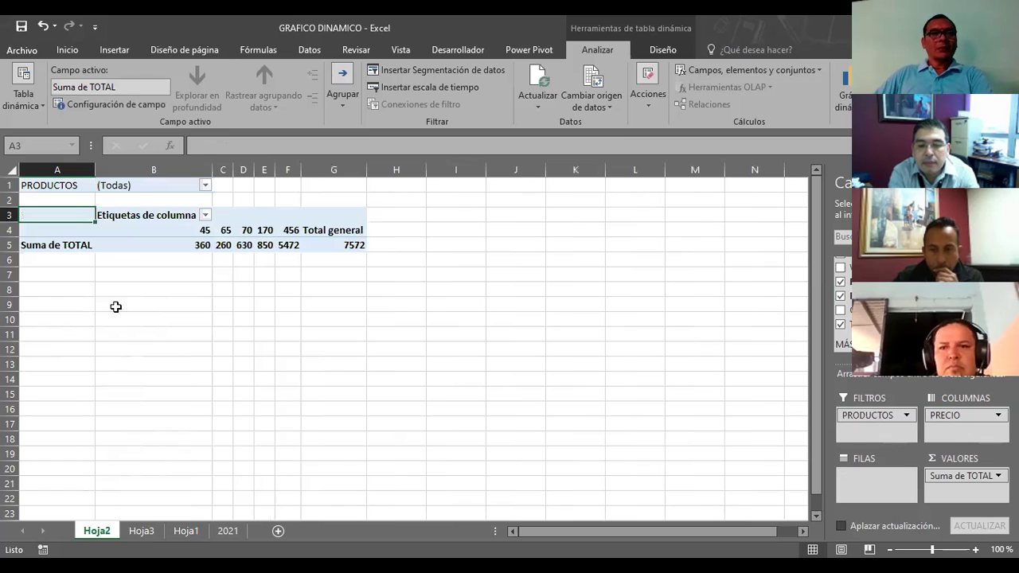
Step: Filter the pivot's PRODUCTOS to MEMORIAS, showing 65 with a total of 260
{"action": "left_click", "coordinate": [205, 187]}
{"action": "left_click", "coordinate": [64, 244]}
{"action": "left_click", "coordinate": [110, 375]}
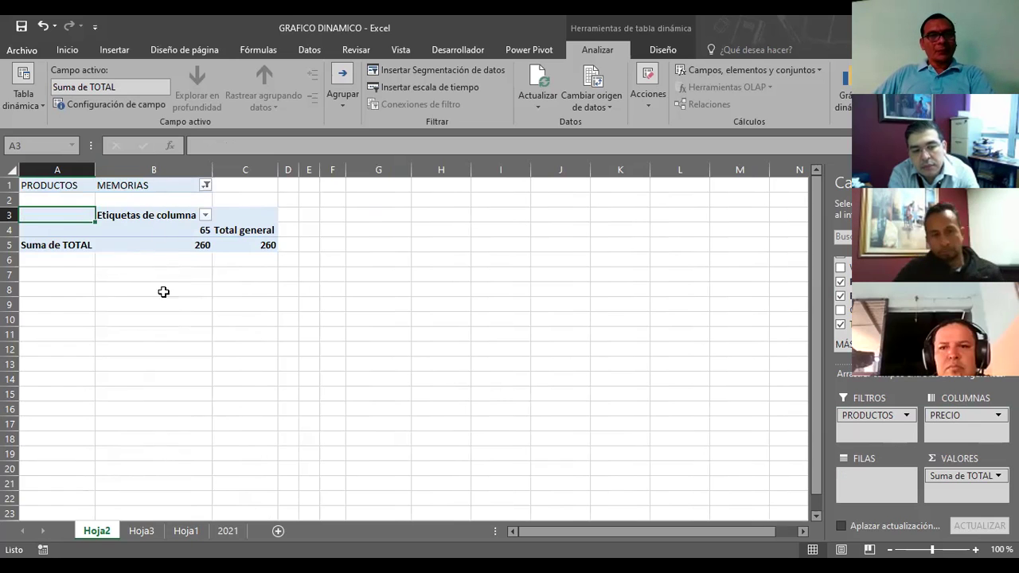
Step: Rename the Hoja3 data sheet to TABLA_P
{"action": "left_click", "coordinate": [156, 533]}
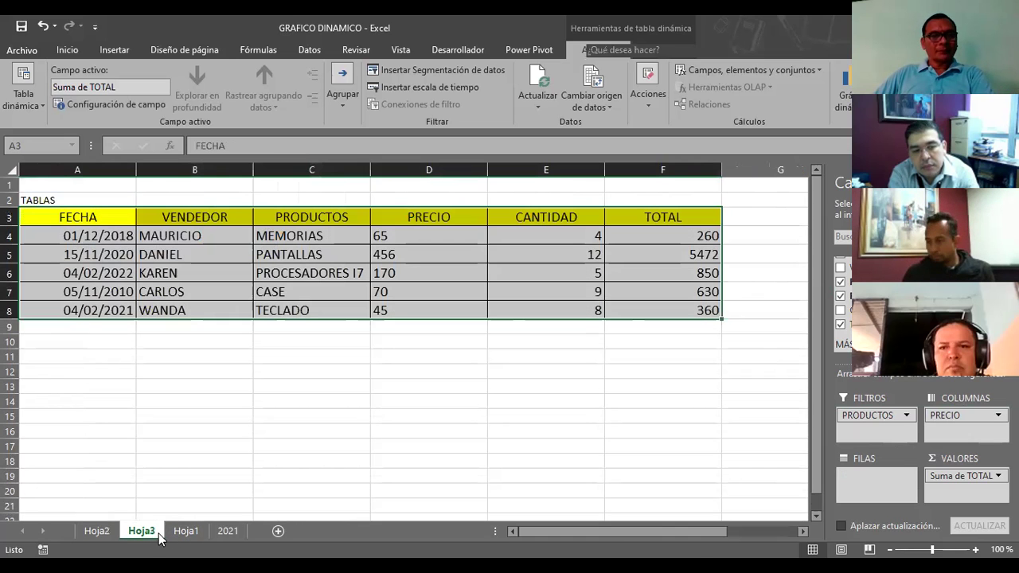
{"action": "right_click", "coordinate": [159, 535]}
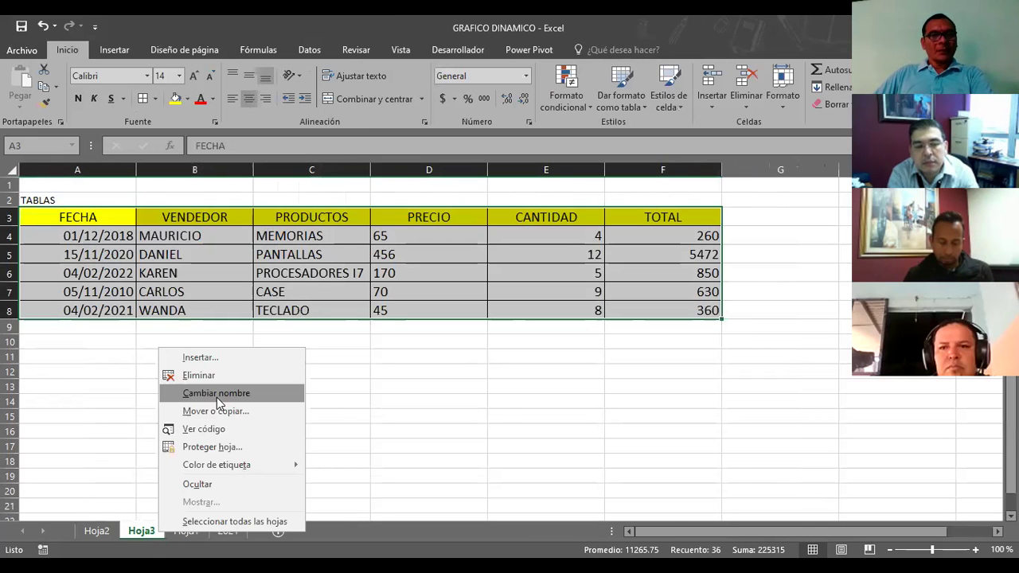
{"action": "left_click", "coordinate": [217, 397]}
{"action": "type", "text": "TABLA_P"}
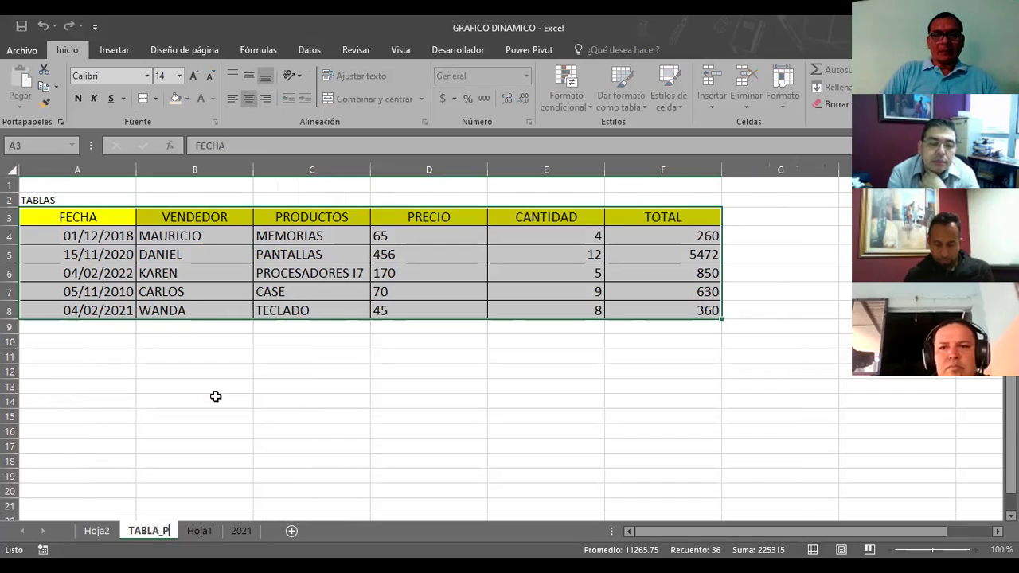
{"action": "key", "text": "Return"}
Step: Select the first PRECIO value, 65, then return to the Hoja2 pivot sheet
{"action": "left_click", "coordinate": [214, 400]}
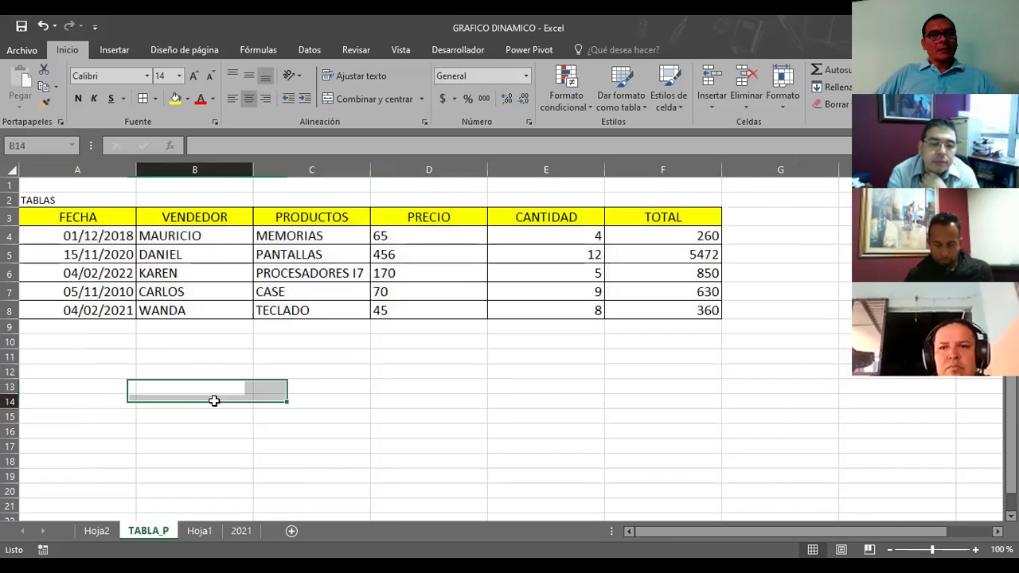
{"action": "left_click", "coordinate": [404, 242]}
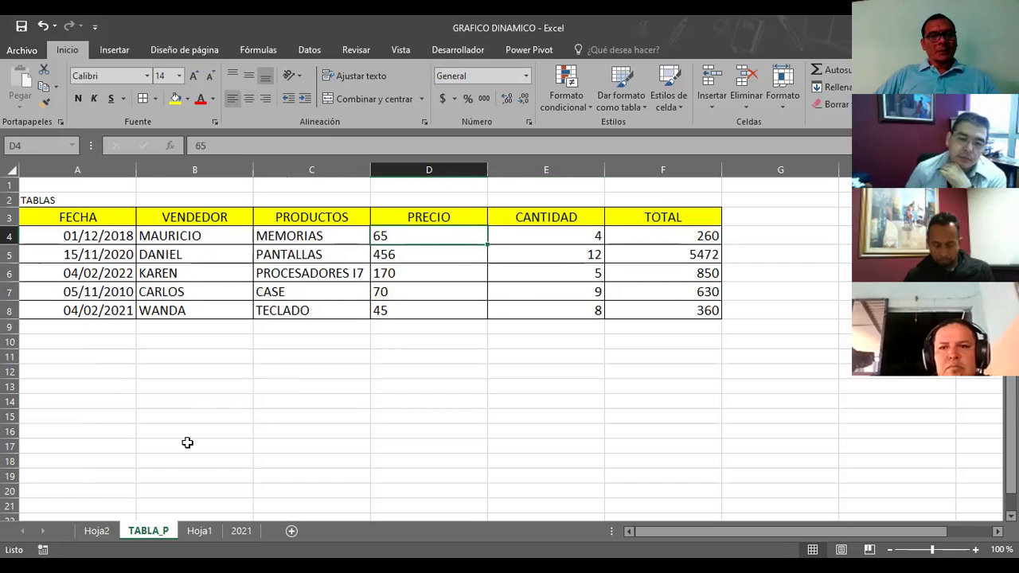
{"action": "left_click", "coordinate": [99, 535]}
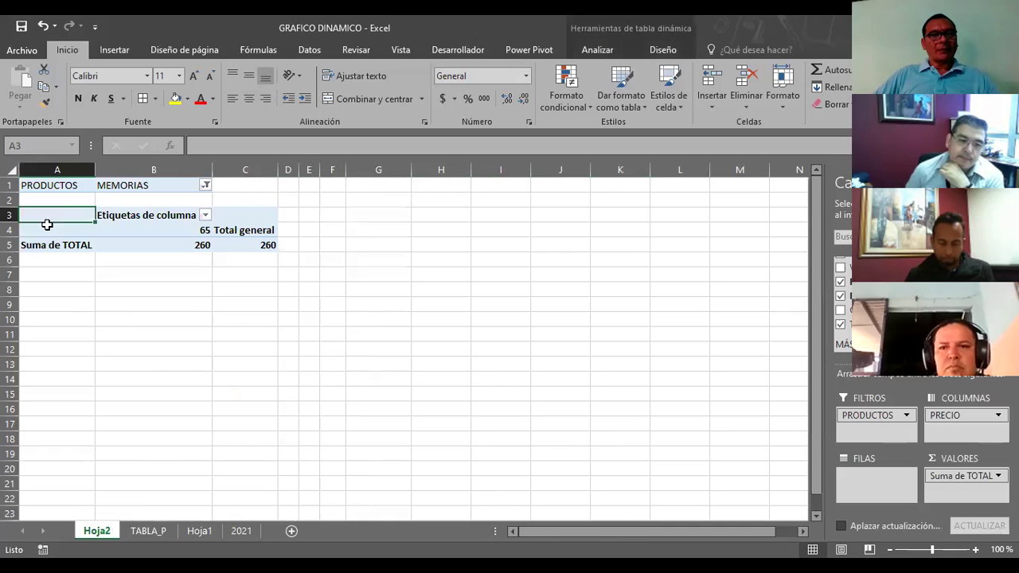
Step: Add CANTIDAD to the pivot values beside TOTAL, showing 4 units for MEMORIAS
{"action": "left_click", "coordinate": [148, 530]}
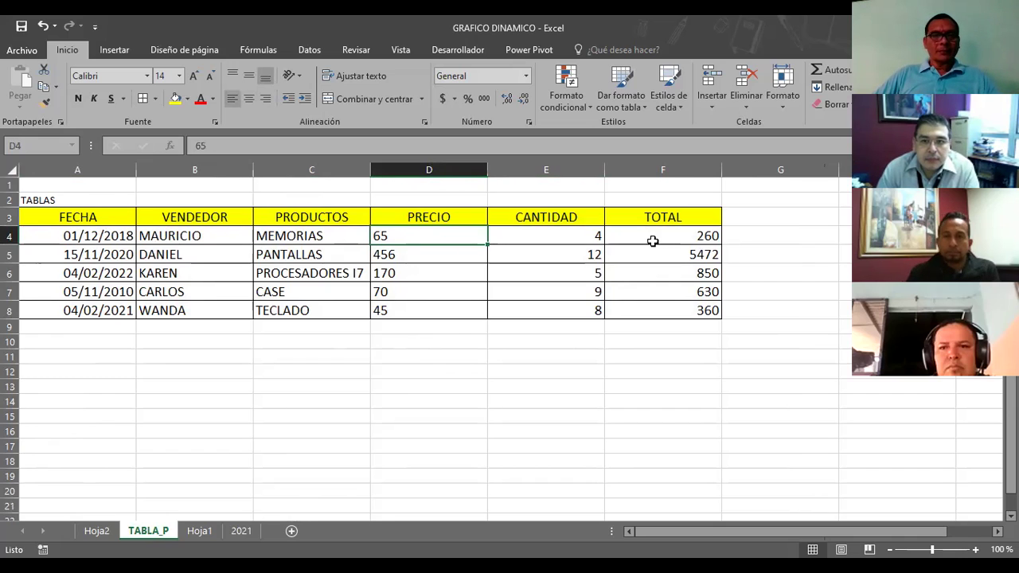
{"action": "left_click", "coordinate": [97, 532]}
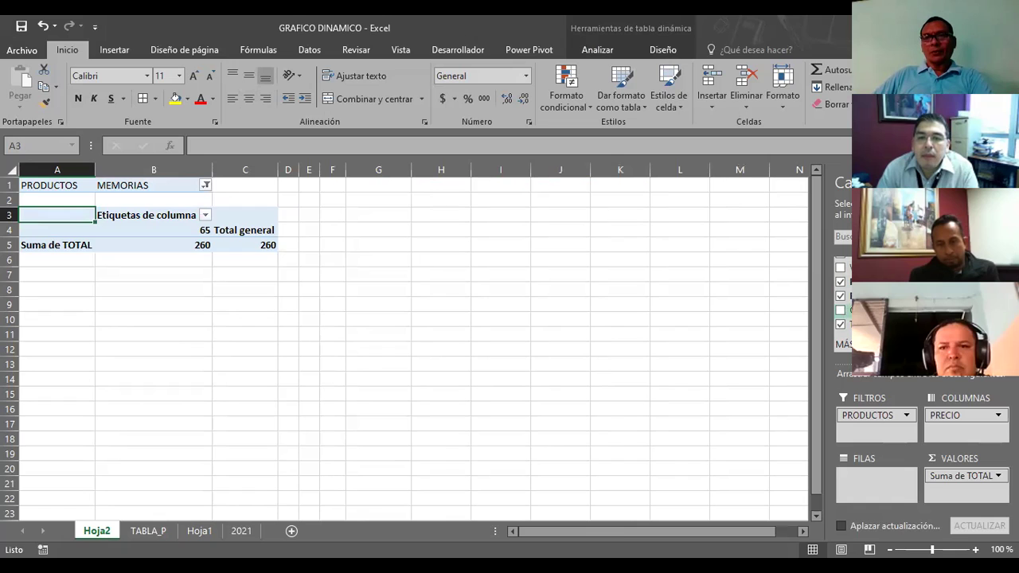
{"action": "left_click", "coordinate": [842, 312]}
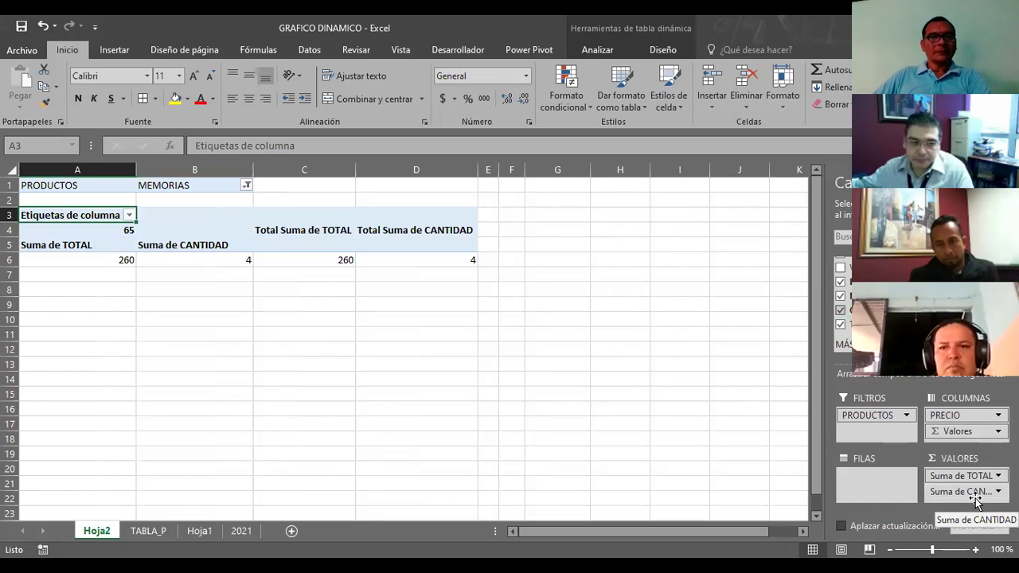
Step: Drag Suma de TOTAL out of the pivot values, leaving only Suma de CANTIDAD
{"action": "left_click_drag", "start_coordinate": [977, 500], "coordinate": [959, 499]}
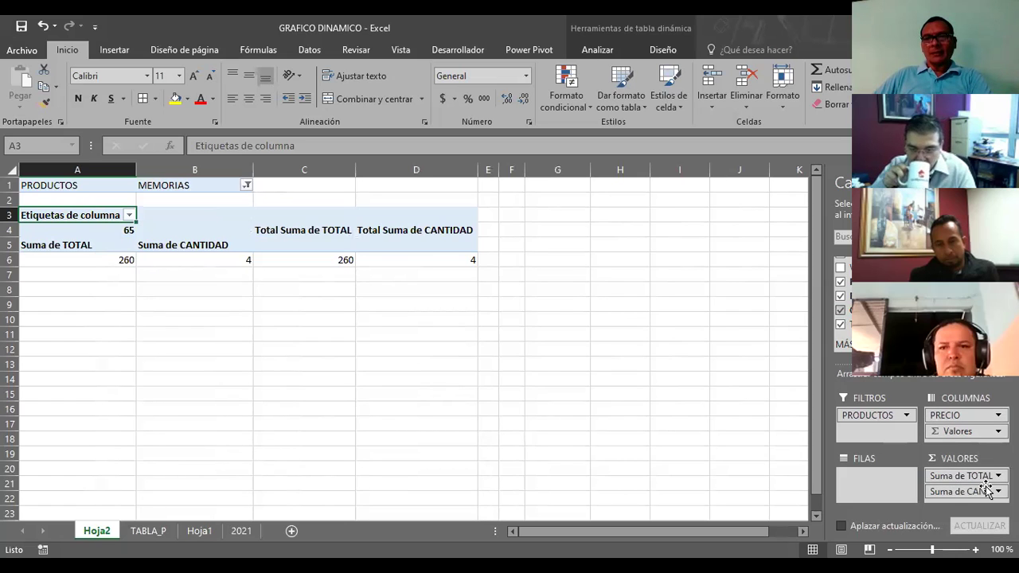
{"action": "mouse_move", "coordinate": [959, 499]}
{"action": "left_mouse_down"}
{"action": "mouse_move", "coordinate": [978, 481]}
{"action": "mouse_move", "coordinate": [791, 383]}
{"action": "left_mouse_up"}
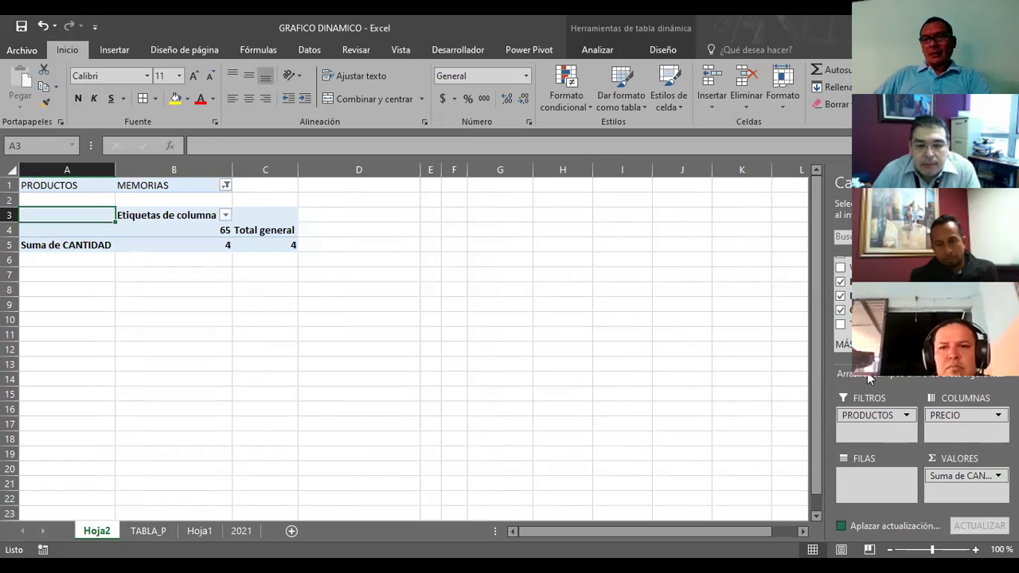
{"action": "left_click", "coordinate": [969, 476]}
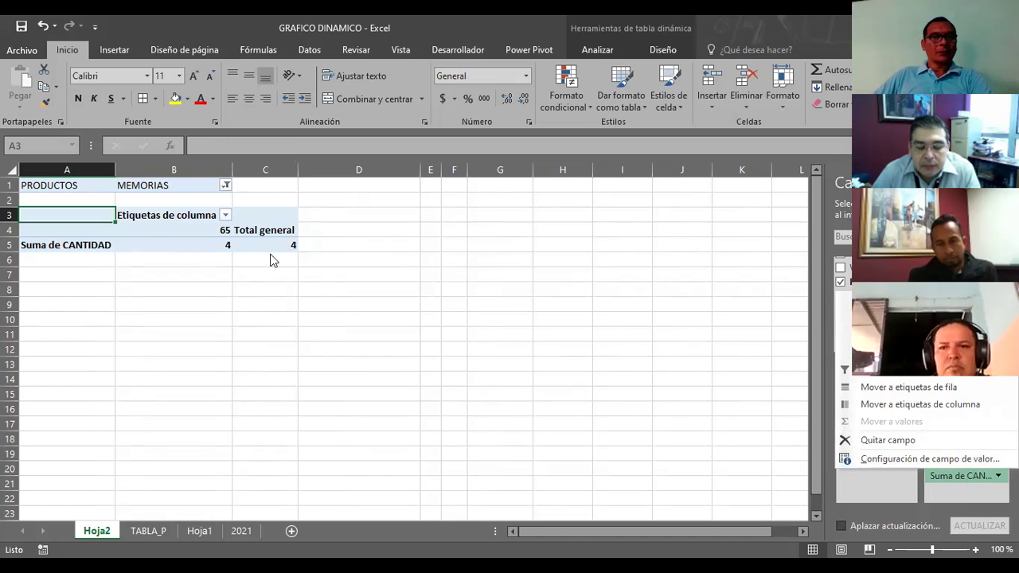
Step: Open the Value Field Settings for the CANTIDAD sum and close it without changes
{"action": "left_click", "coordinate": [181, 243]}
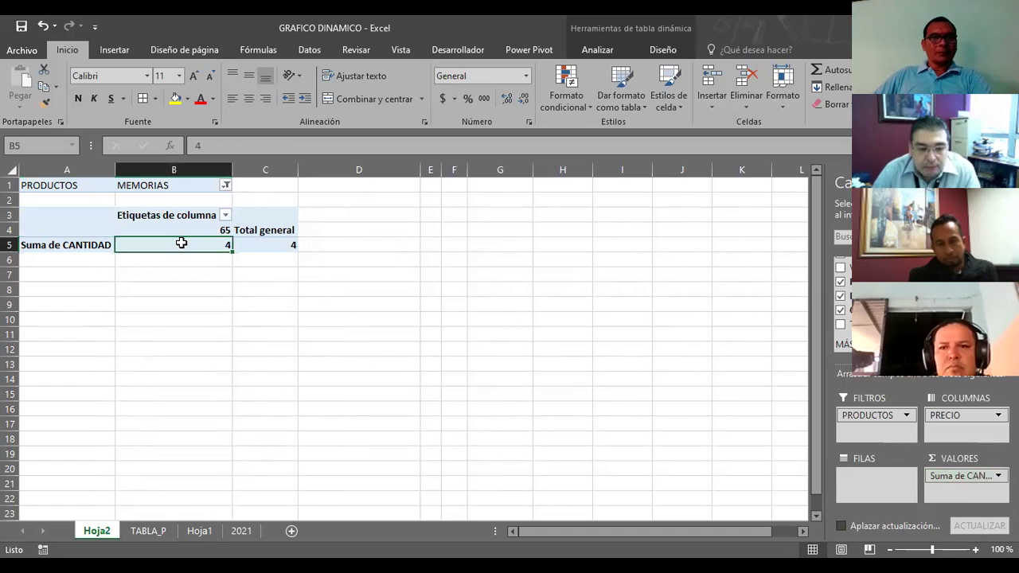
{"action": "right_click", "coordinate": [181, 242]}
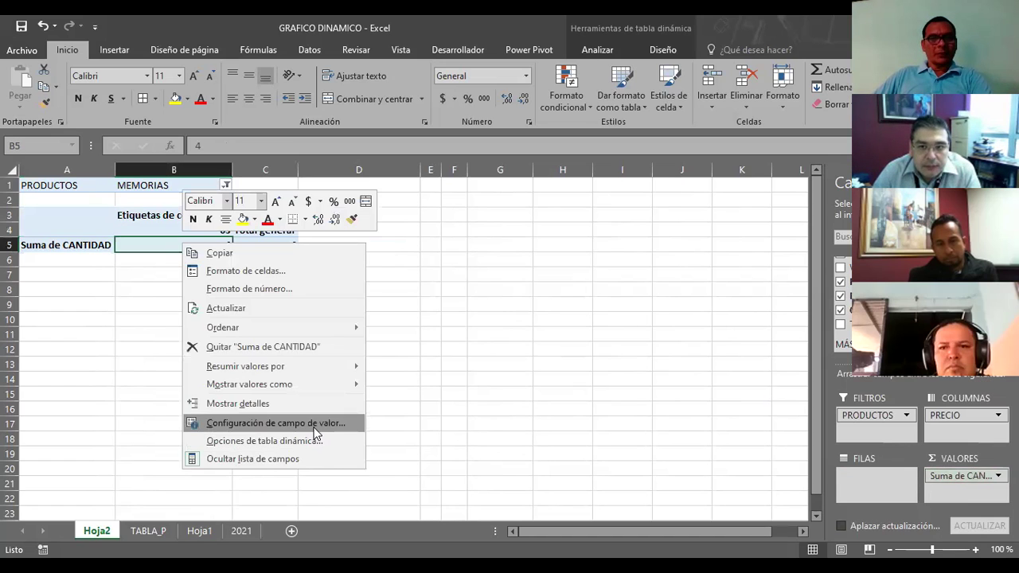
{"action": "left_click", "coordinate": [315, 426]}
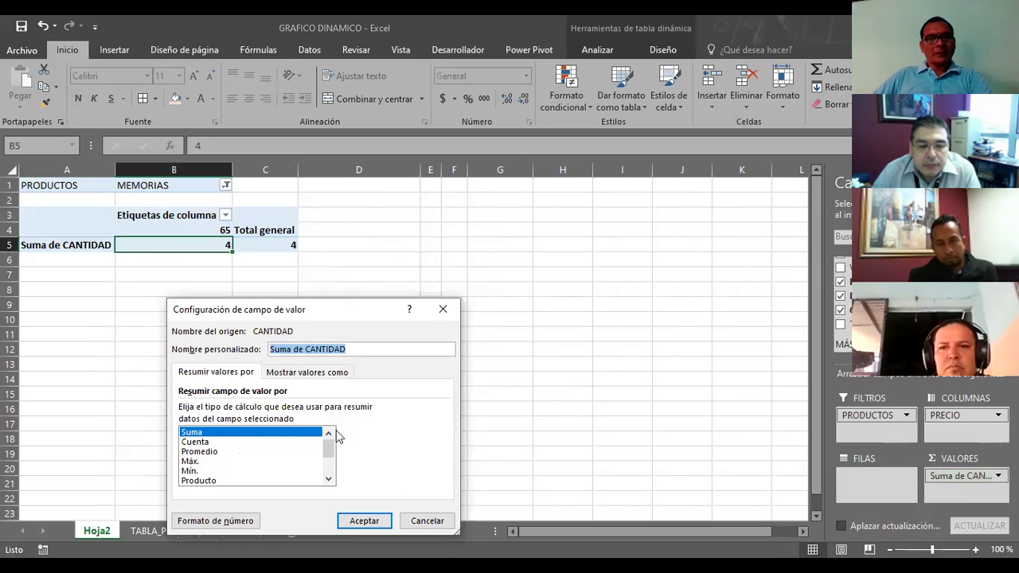
{"action": "left_click", "coordinate": [427, 521]}
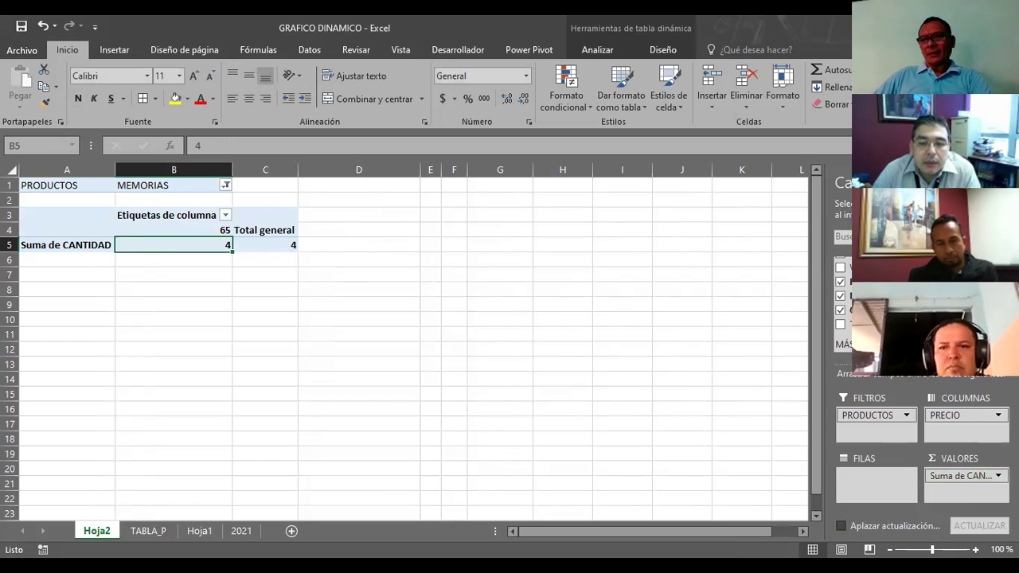
{"action": "left_click", "coordinate": [973, 476]}
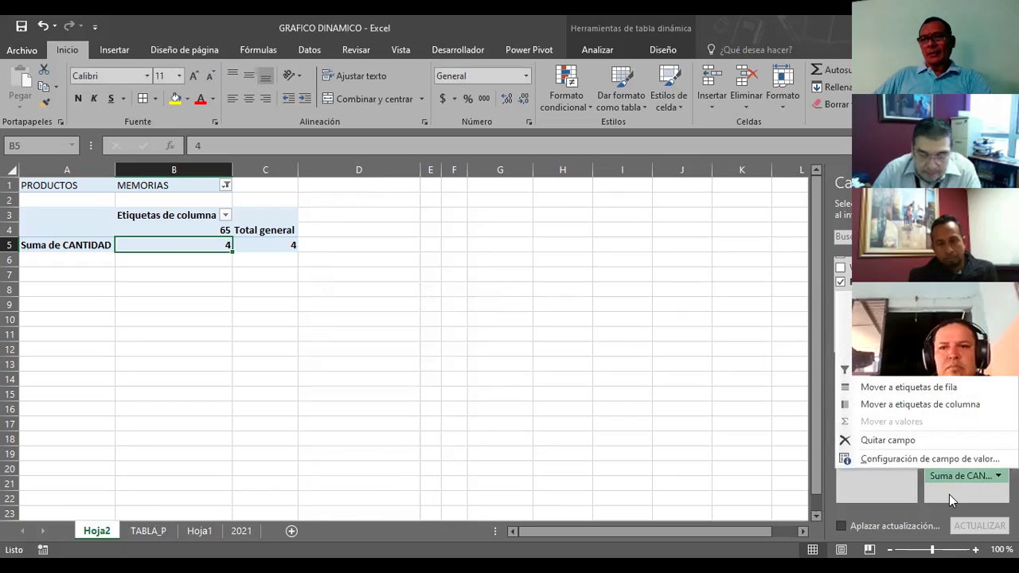
{"action": "left_click", "coordinate": [949, 495]}
Step: Move the TOTAL field into the pivot's Rows area
{"action": "left_click_drag", "start_coordinate": [856, 324], "coordinate": [866, 475]}
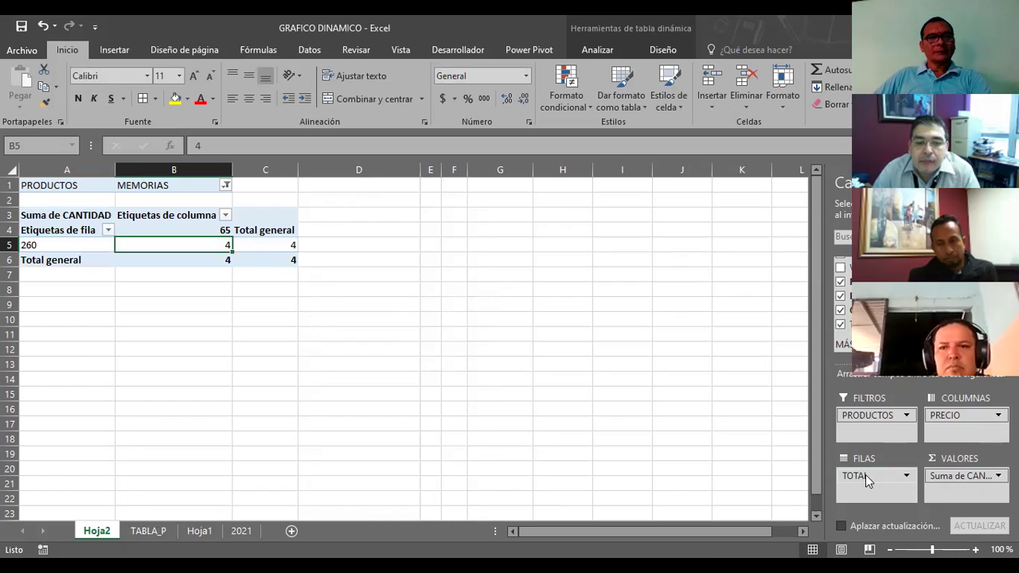
{"action": "left_click", "coordinate": [184, 336]}
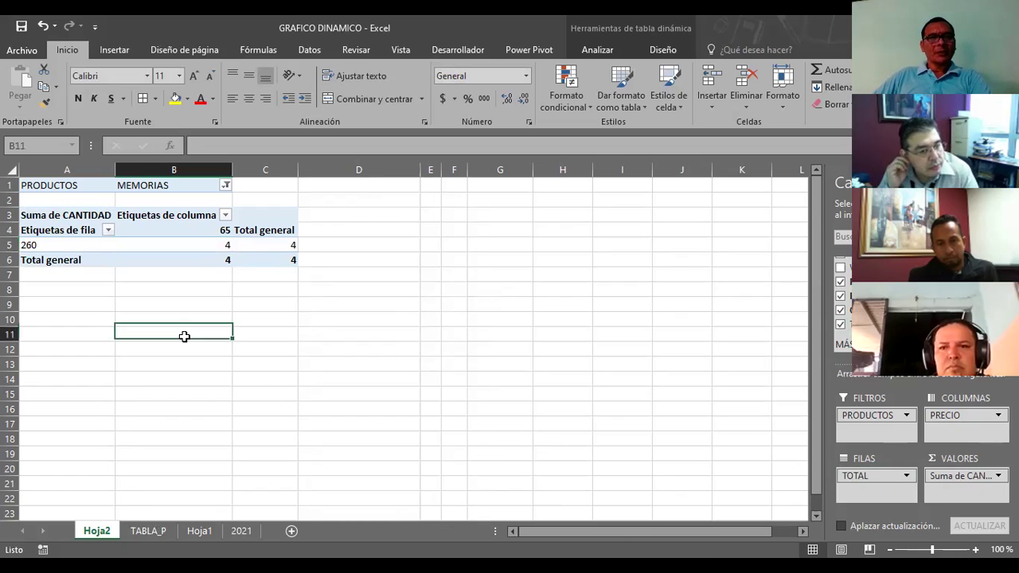
{"action": "left_click", "coordinate": [90, 279]}
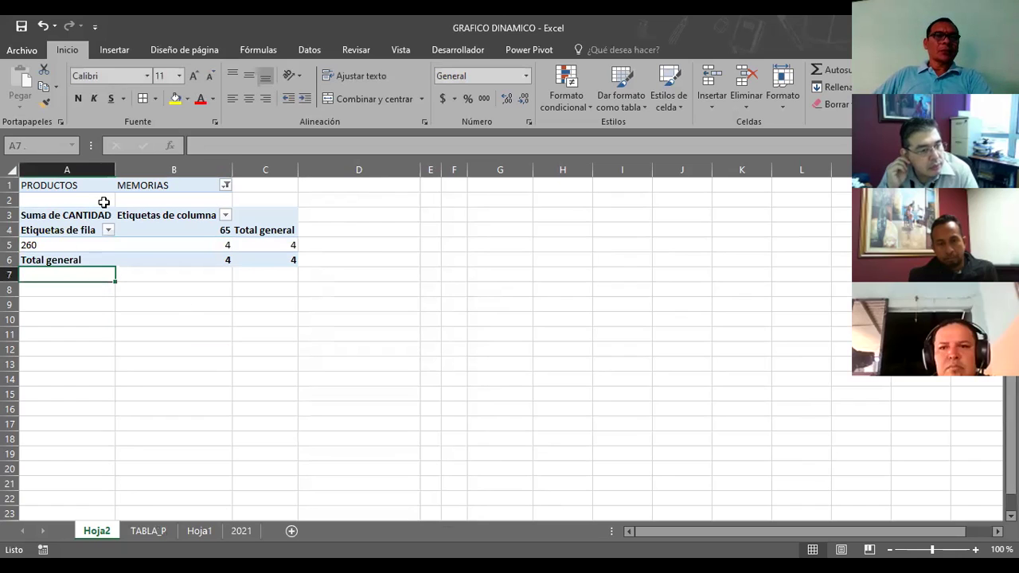
Step: Filter PRODUCTOS by multiple items, keeping only CASE and PROCESADORES I7 for a total of 14
{"action": "left_click", "coordinate": [225, 185]}
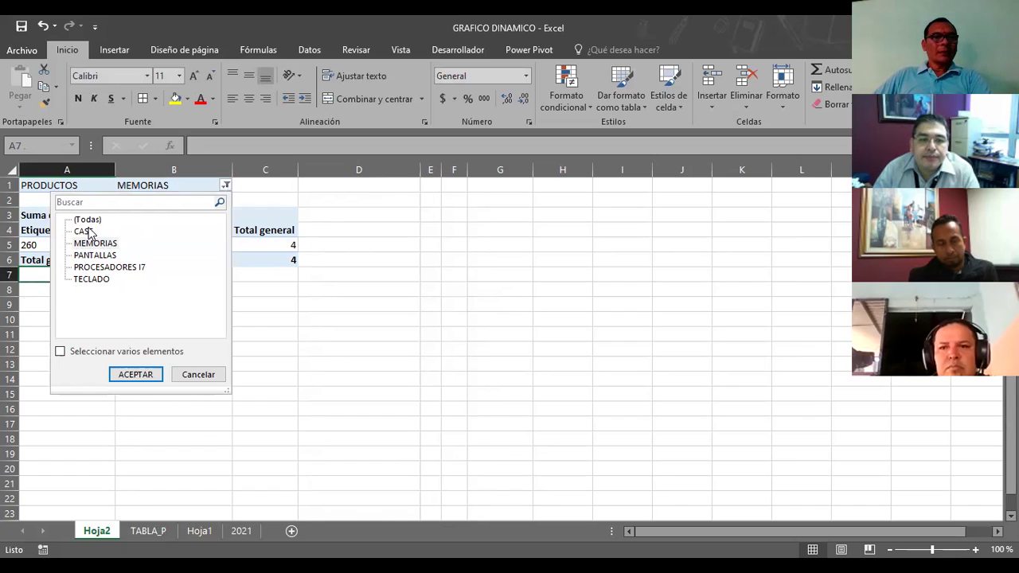
{"action": "left_click", "coordinate": [59, 352]}
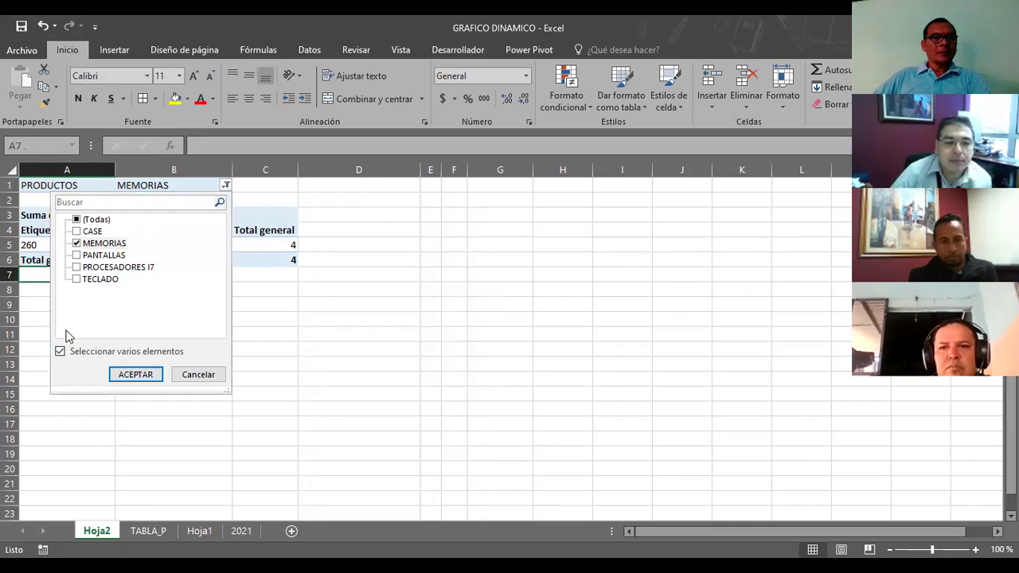
{"action": "left_click", "coordinate": [76, 220]}
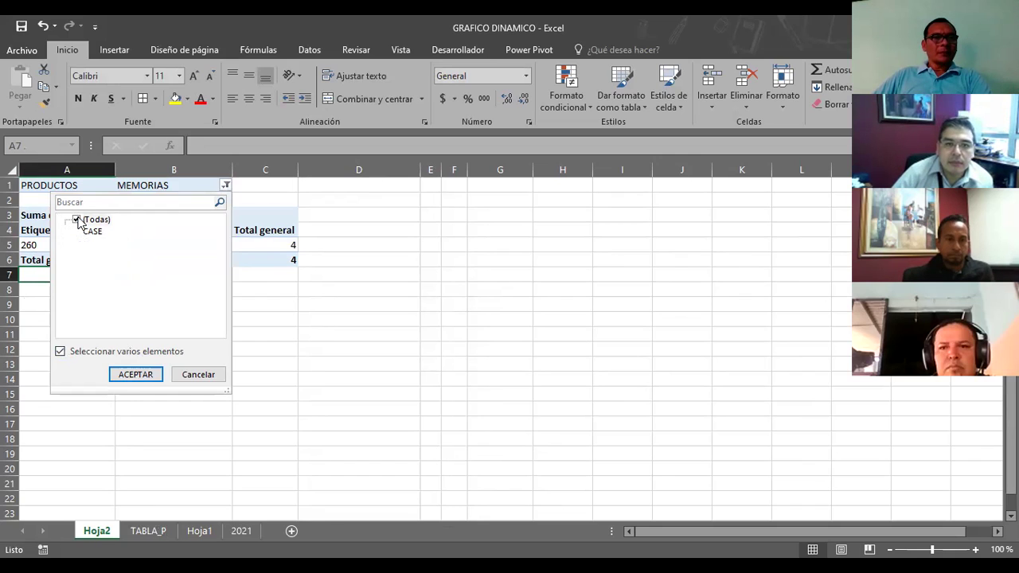
{"action": "left_click", "coordinate": [137, 376]}
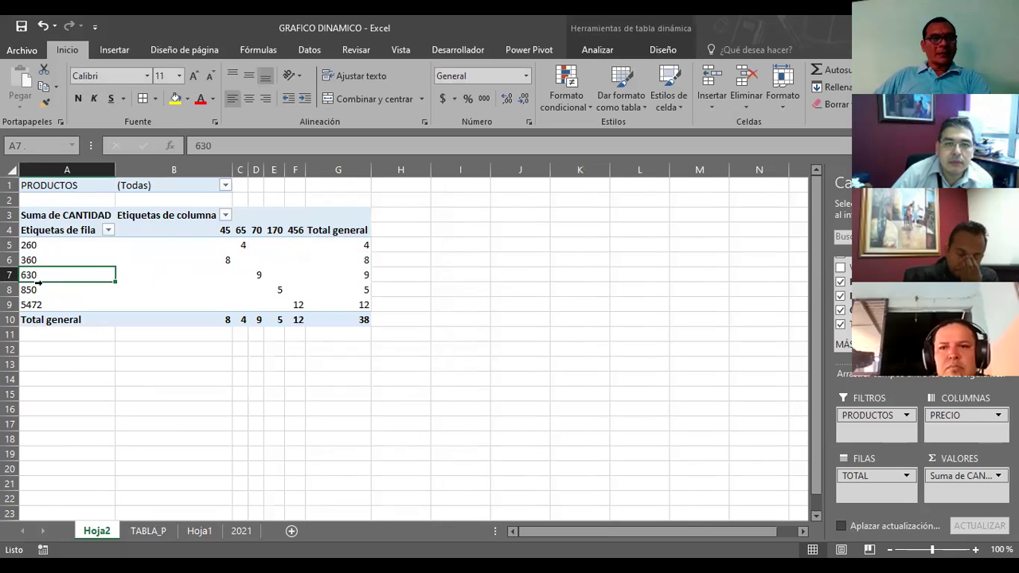
{"action": "left_click", "coordinate": [227, 187]}
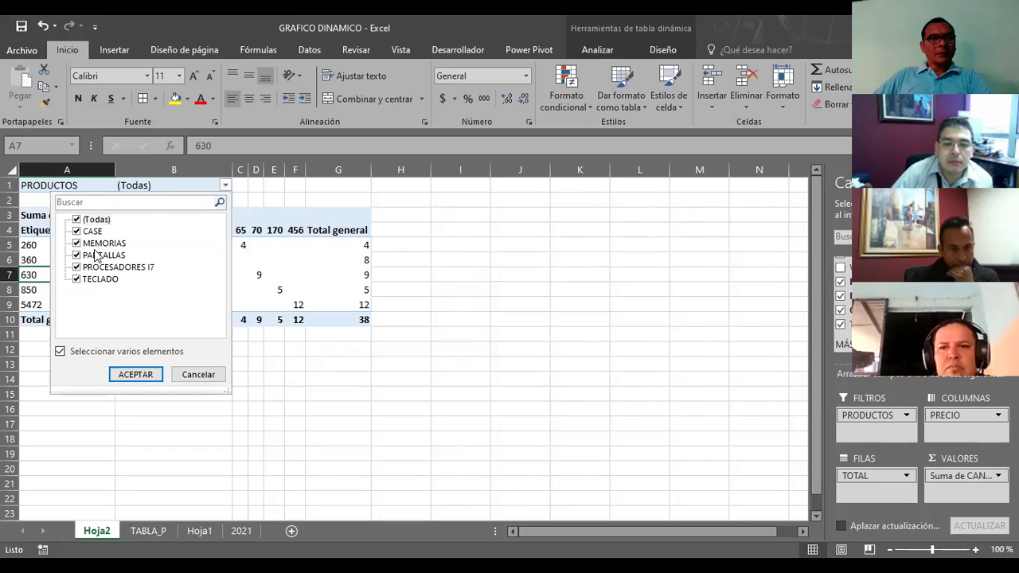
{"action": "left_click", "coordinate": [76, 279]}
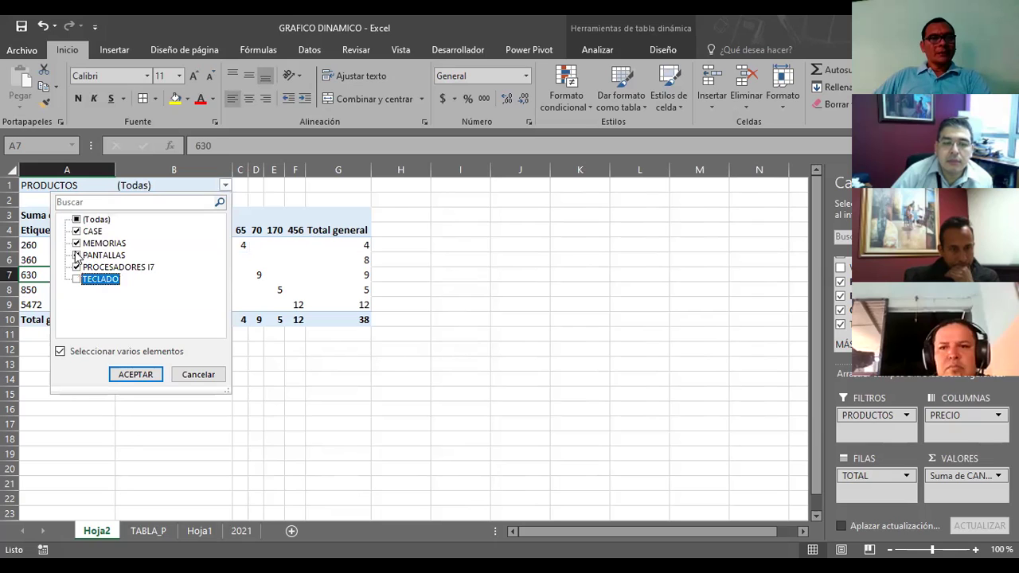
{"action": "left_click", "coordinate": [78, 256]}
{"action": "left_click", "coordinate": [77, 243]}
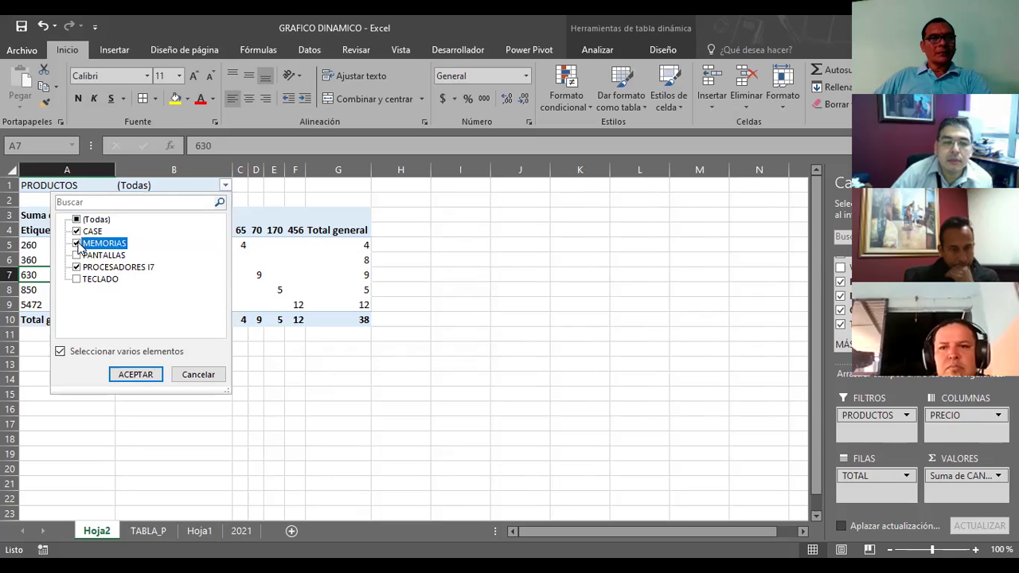
{"action": "left_click", "coordinate": [133, 376]}
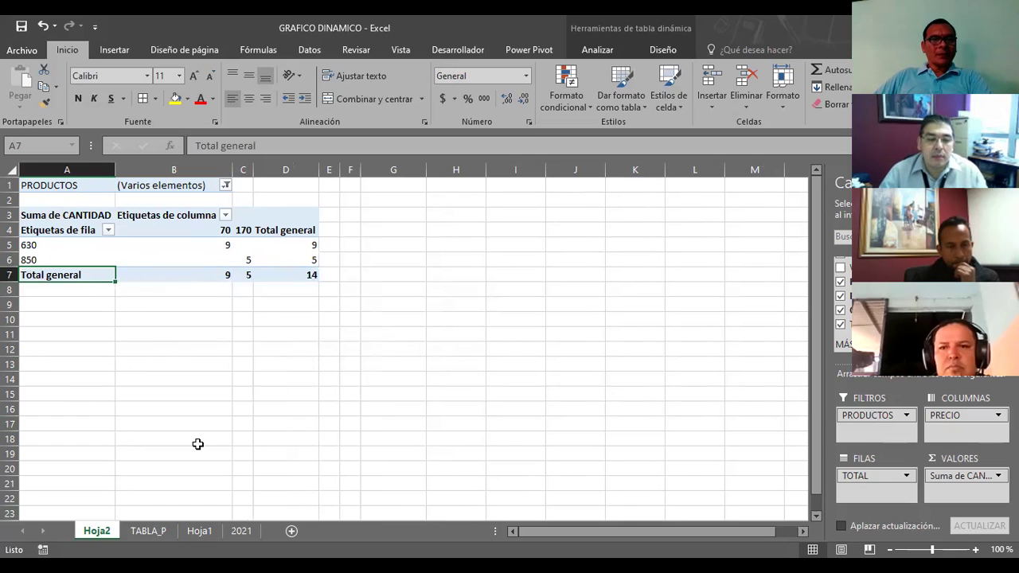
Step: Check the CASE and PROCESADORES I7 prices and totals in TABLA_P cells D7, D6, F6, F7
{"action": "left_click", "coordinate": [137, 533]}
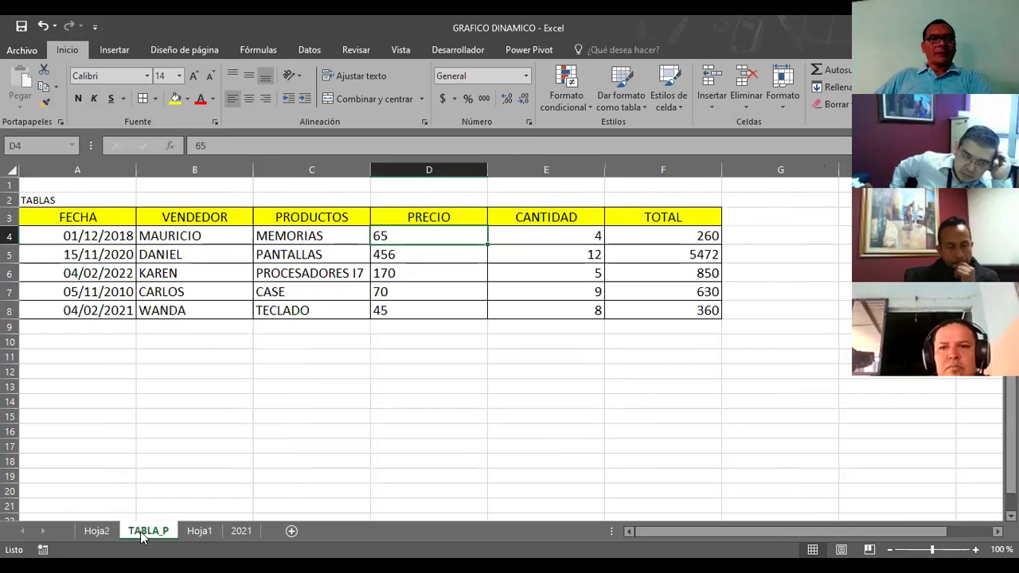
{"action": "left_click", "coordinate": [94, 532]}
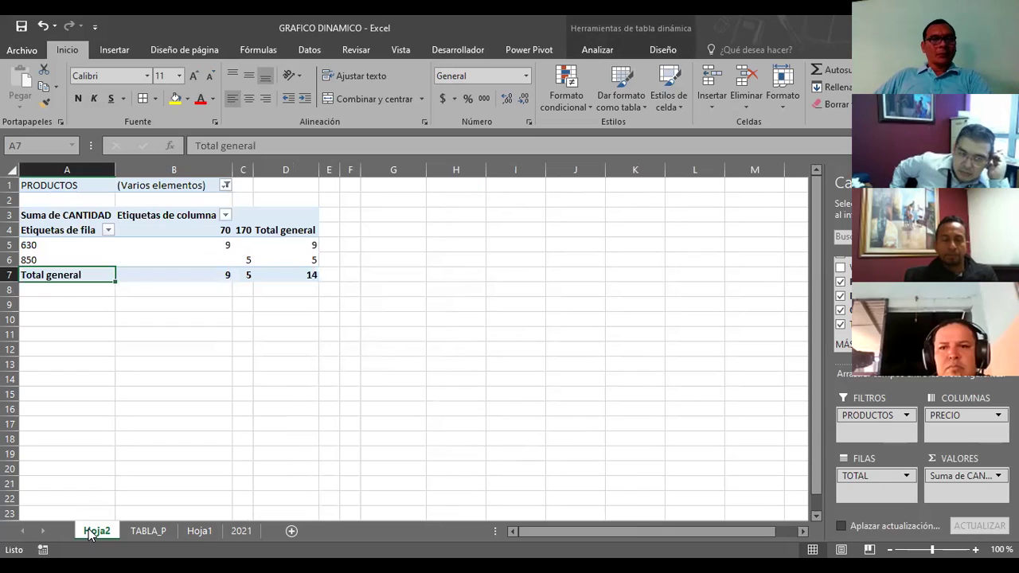
{"action": "left_click", "coordinate": [226, 185]}
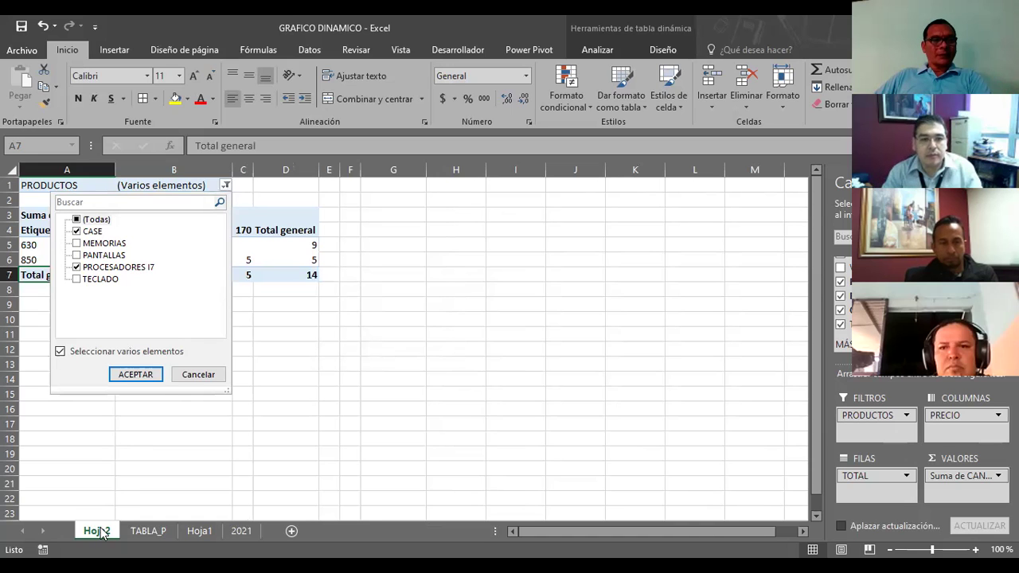
{"action": "left_click", "coordinate": [134, 534]}
{"action": "left_click", "coordinate": [135, 533]}
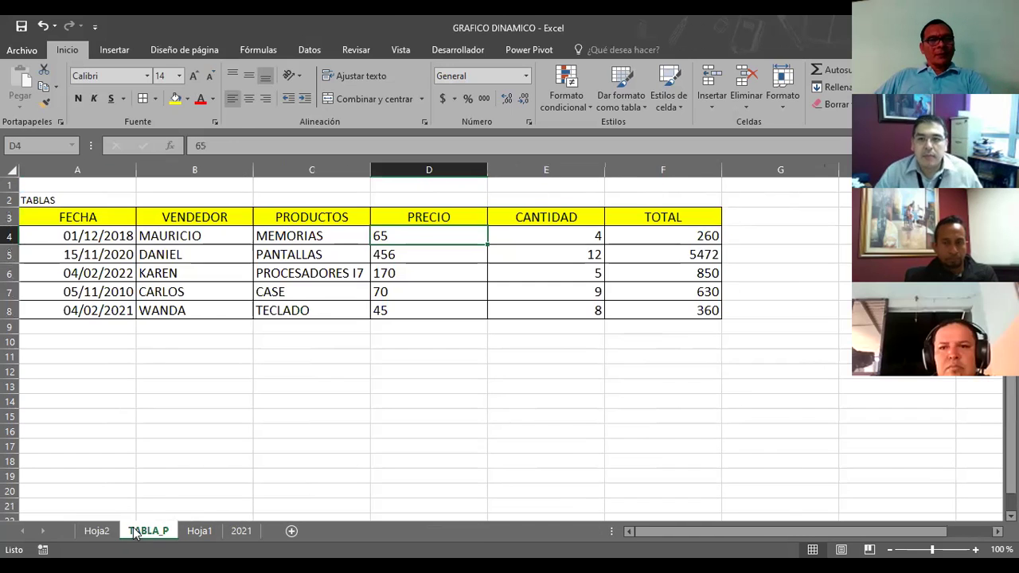
{"action": "left_click", "coordinate": [406, 292]}
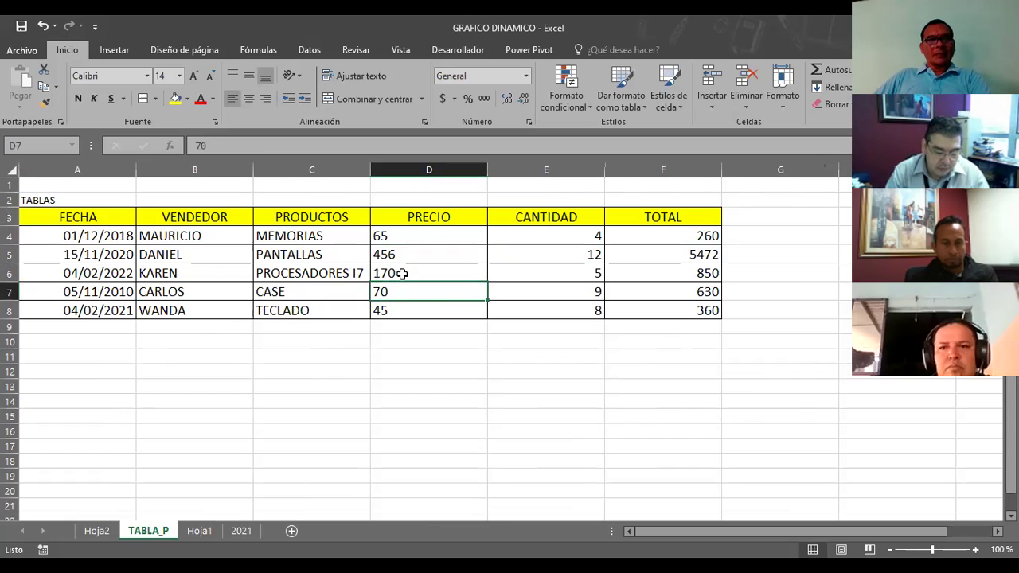
{"action": "left_click", "coordinate": [403, 273]}
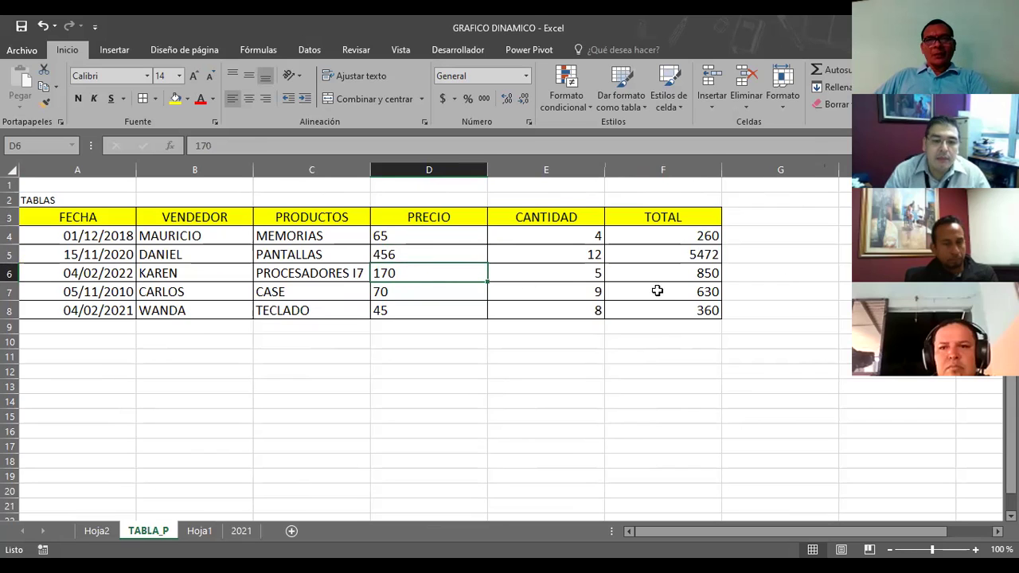
{"action": "left_click", "coordinate": [708, 277]}
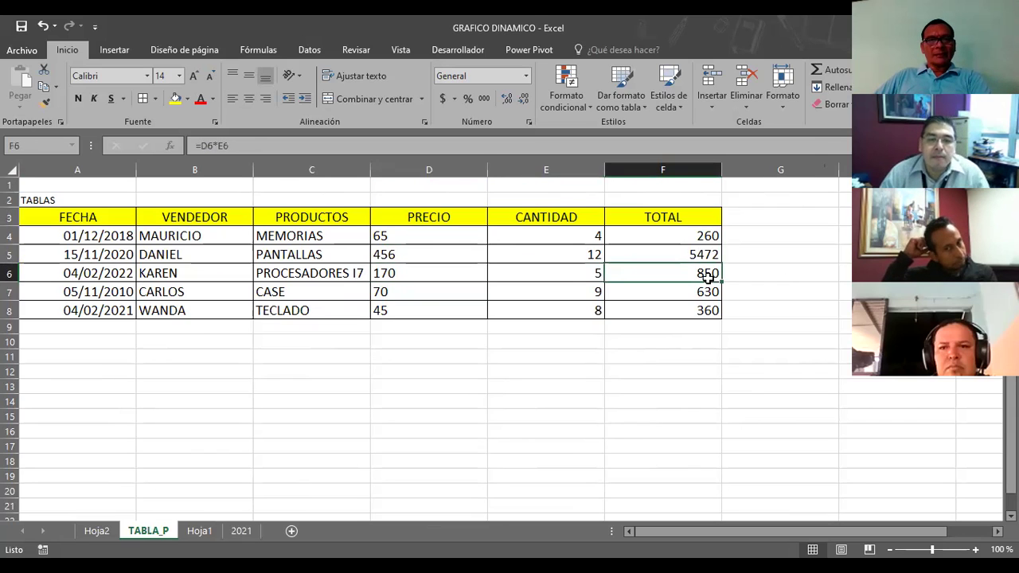
{"action": "left_click", "coordinate": [686, 296]}
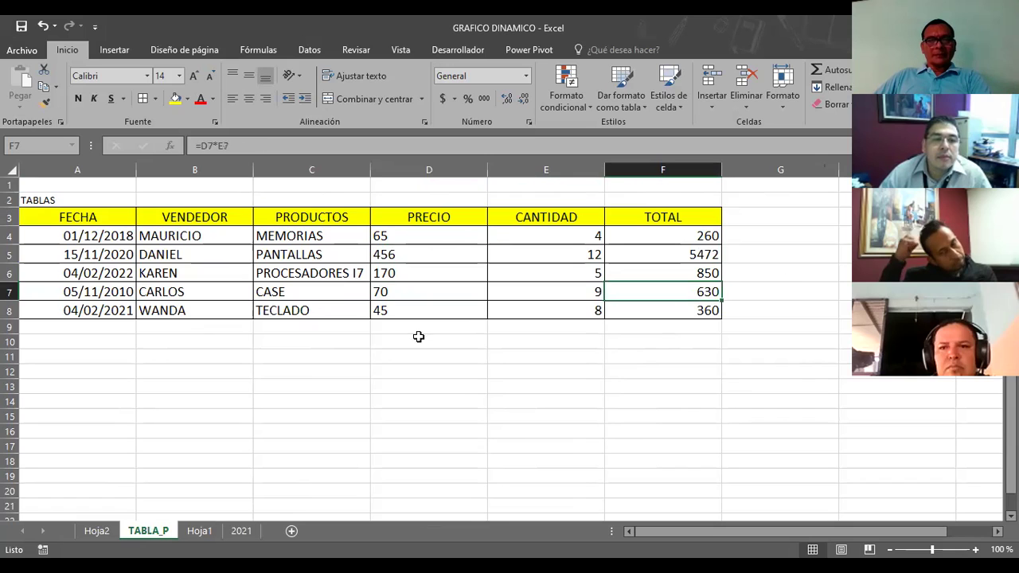
Step: Return to Hoja2 and review the pivot's TOTAL rows 630 and 850
{"action": "left_click", "coordinate": [97, 531]}
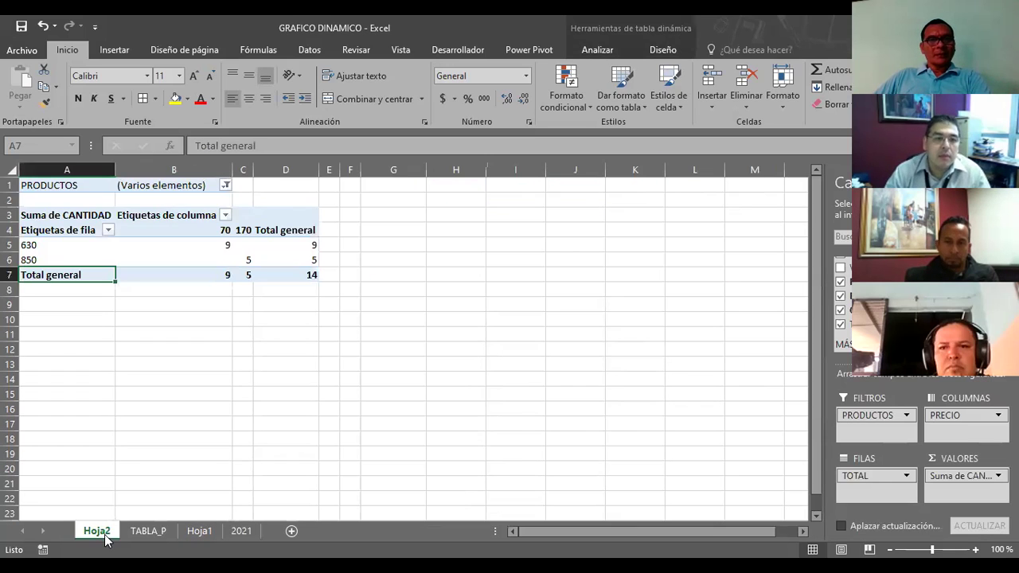
{"action": "left_click", "coordinate": [25, 244]}
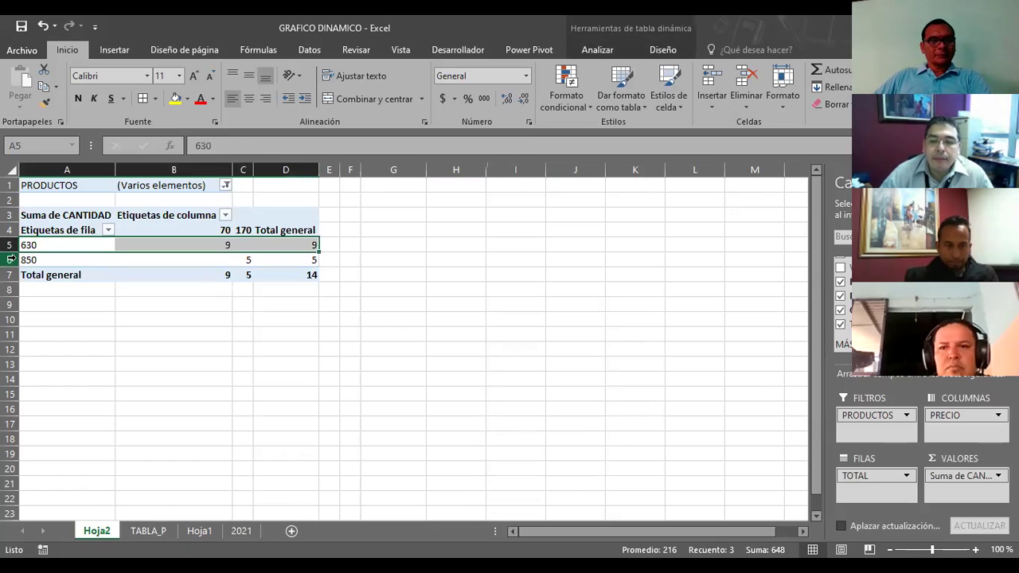
{"action": "left_click", "coordinate": [16, 259]}
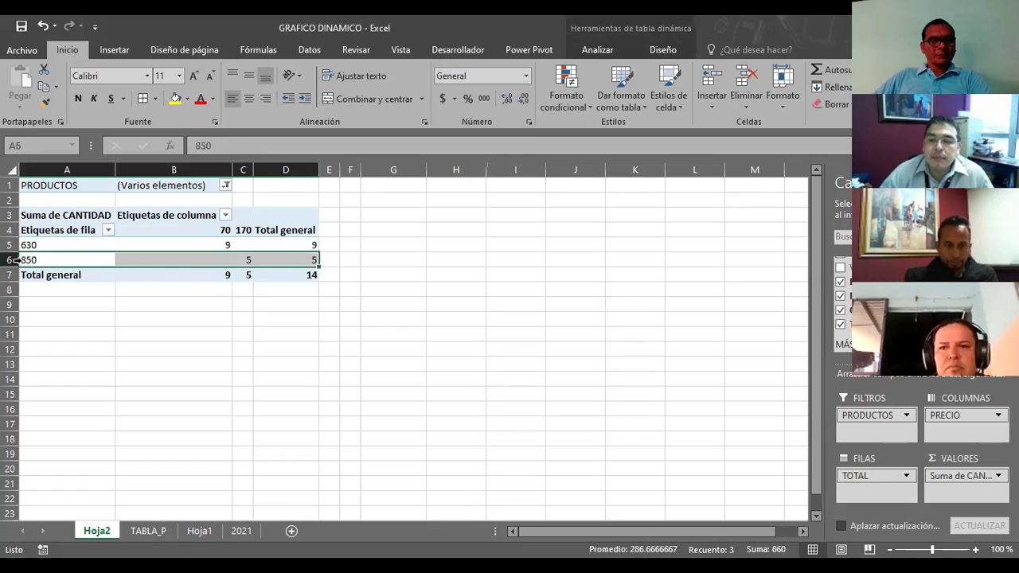
{"action": "left_click", "coordinate": [203, 366]}
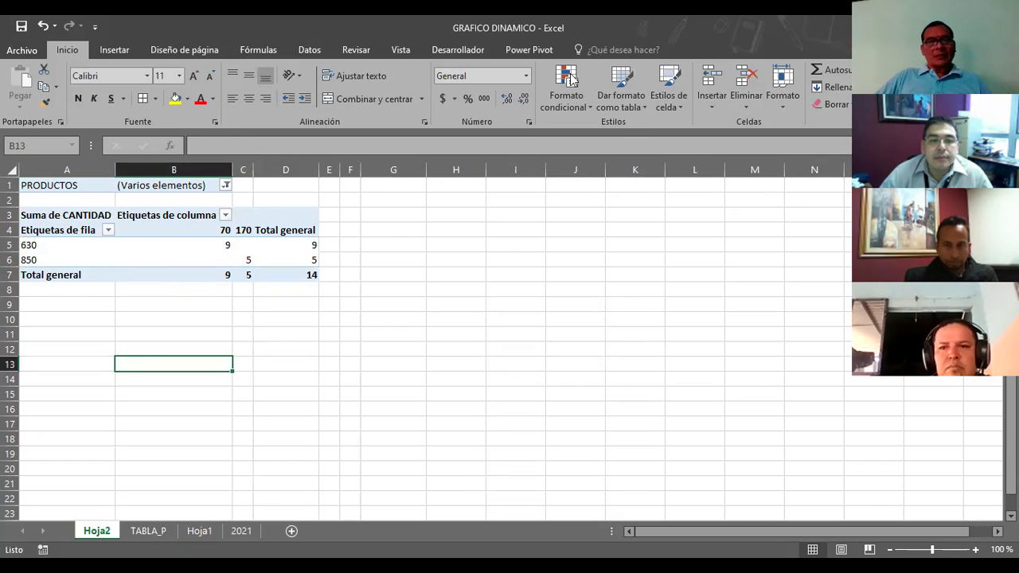
Step: Replace TOTAL with VENDEDOR in the pivot table's rows
{"action": "left_click", "coordinate": [145, 230]}
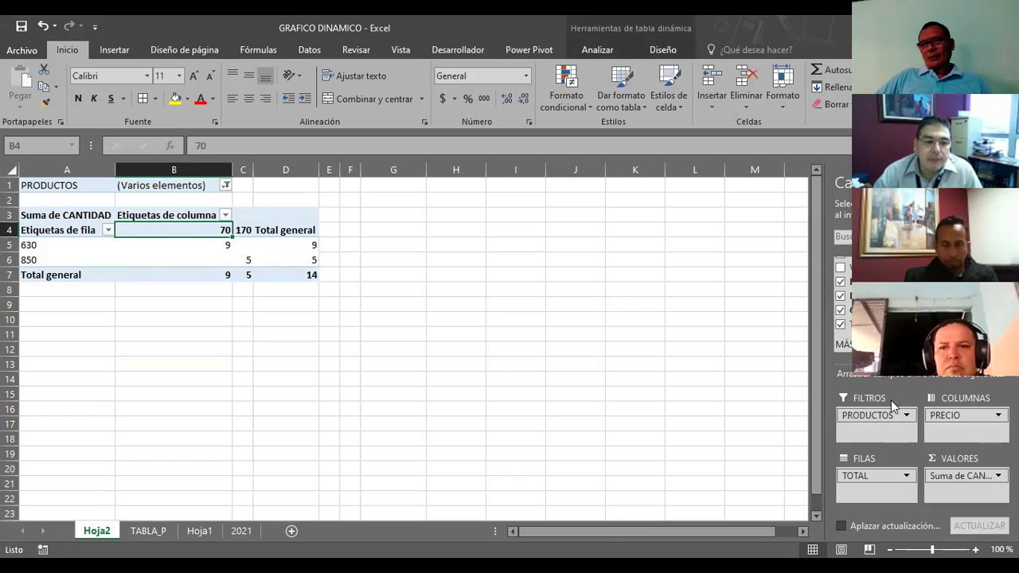
{"action": "left_click", "coordinate": [866, 477]}
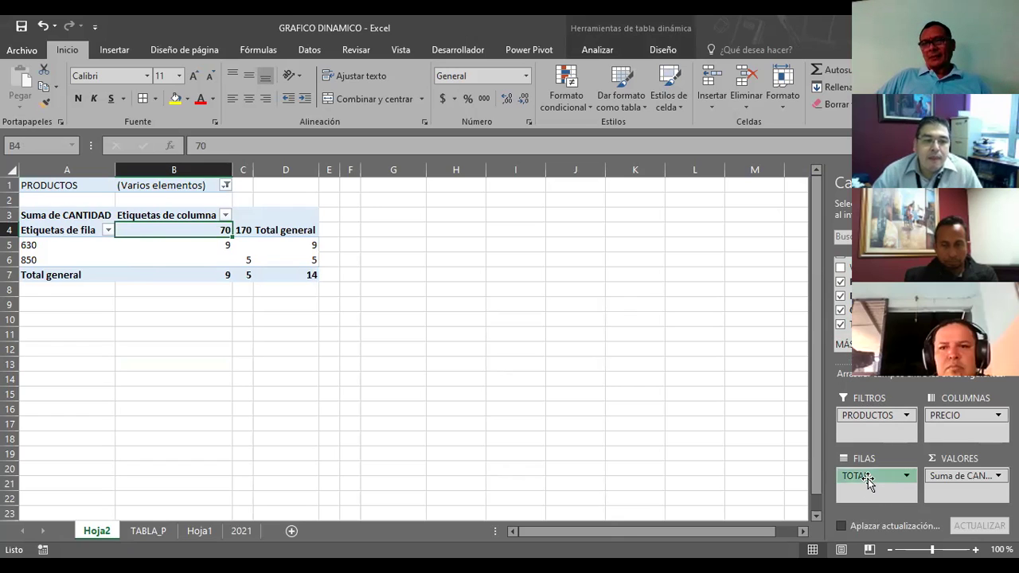
{"action": "mouse_move", "coordinate": [867, 477]}
{"action": "left_mouse_down"}
{"action": "mouse_move", "coordinate": [868, 461]}
{"action": "mouse_move", "coordinate": [784, 380]}
{"action": "left_mouse_up"}
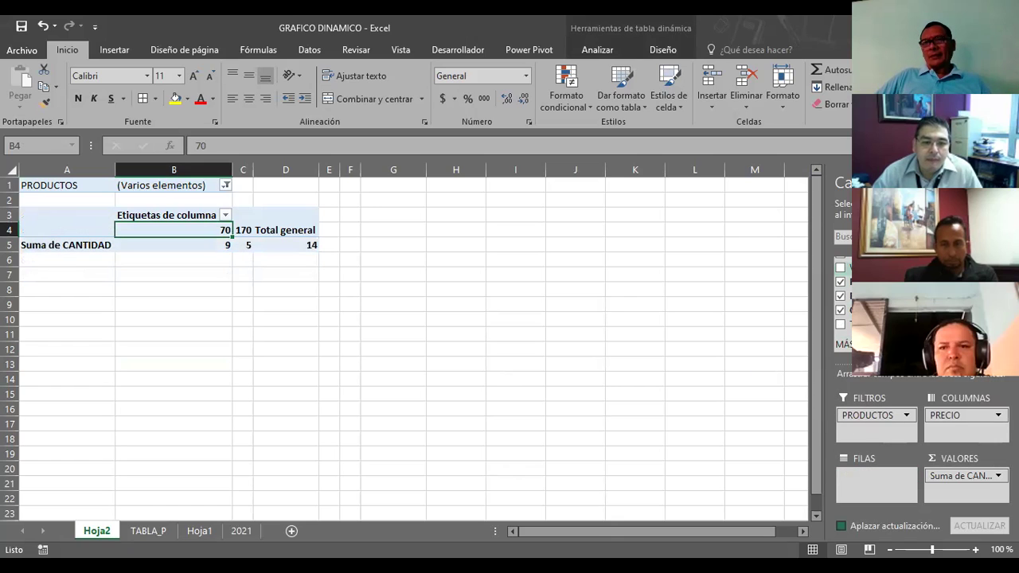
{"action": "left_click_drag", "start_coordinate": [846, 267], "coordinate": [875, 476]}
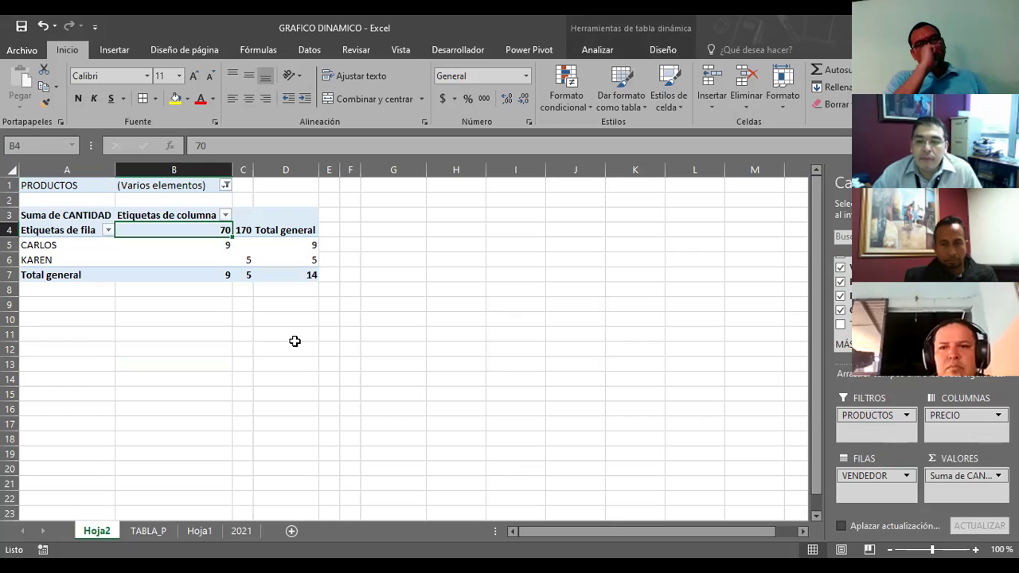
Step: Filter PRODUCTOS to show only MEMORIAS, then view the TABLA_P sheet
{"action": "left_click", "coordinate": [227, 187]}
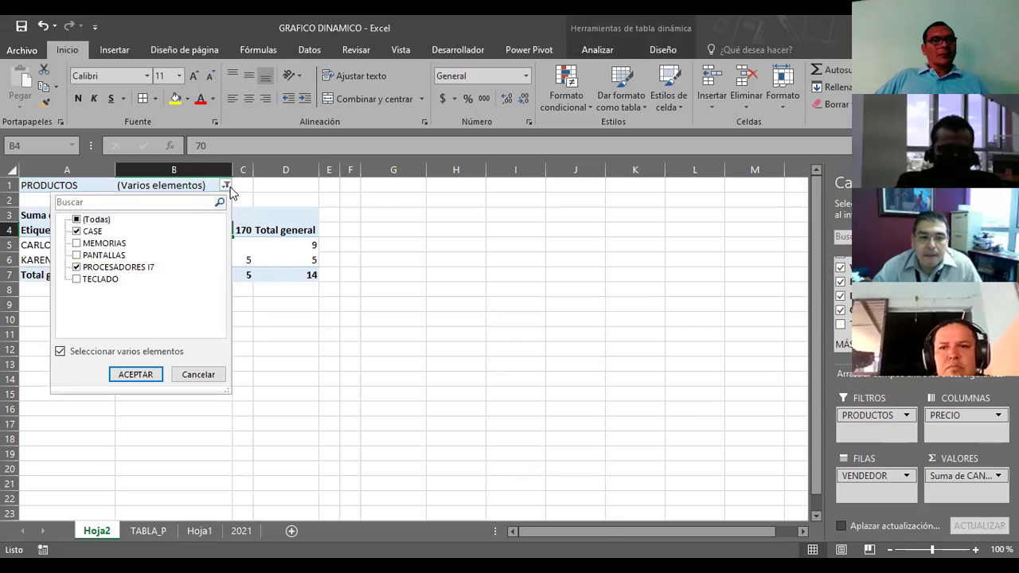
{"action": "left_click", "coordinate": [76, 243]}
{"action": "left_click", "coordinate": [77, 231]}
{"action": "left_click", "coordinate": [76, 267]}
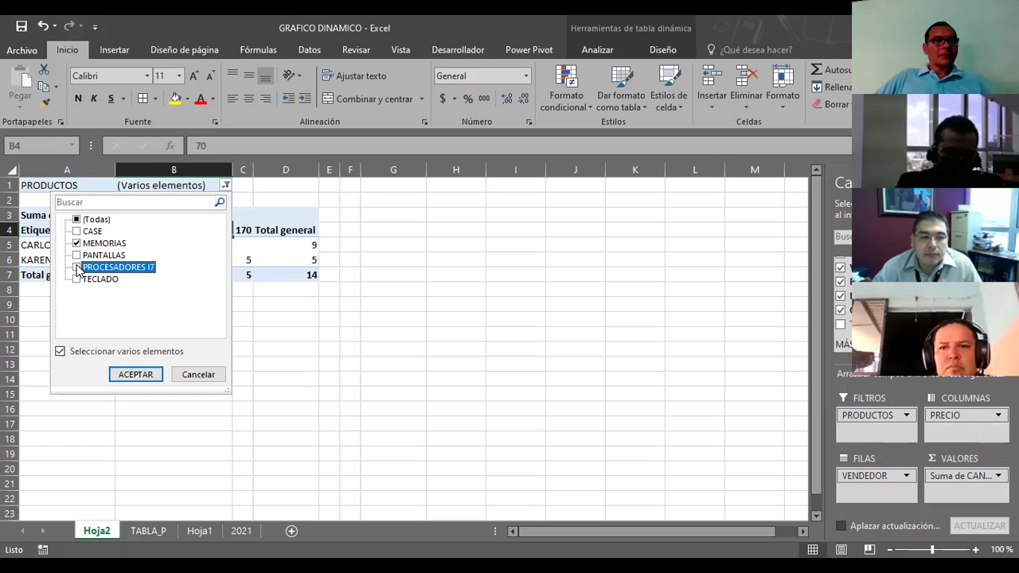
{"action": "left_click", "coordinate": [137, 372]}
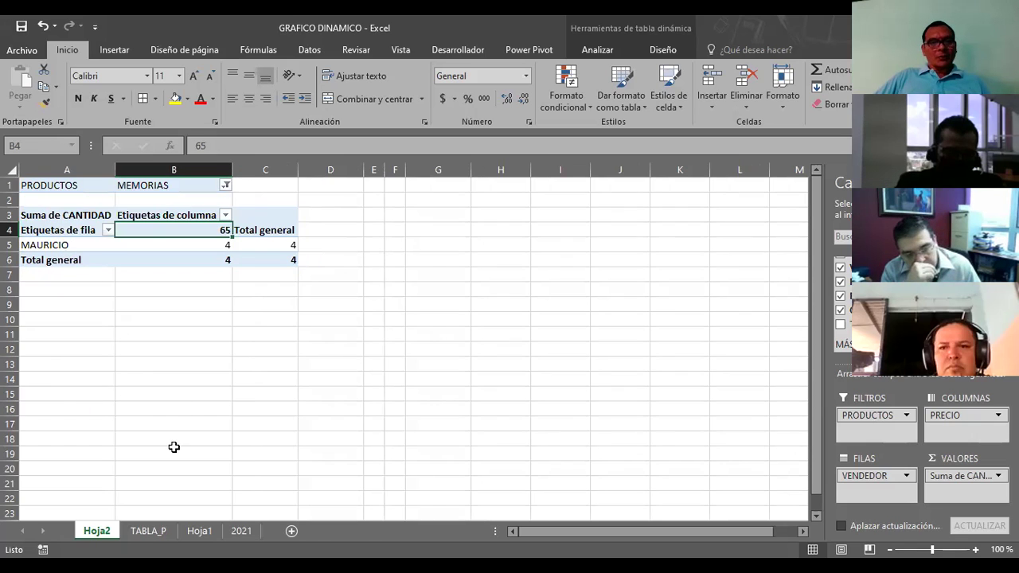
{"action": "left_click", "coordinate": [151, 531]}
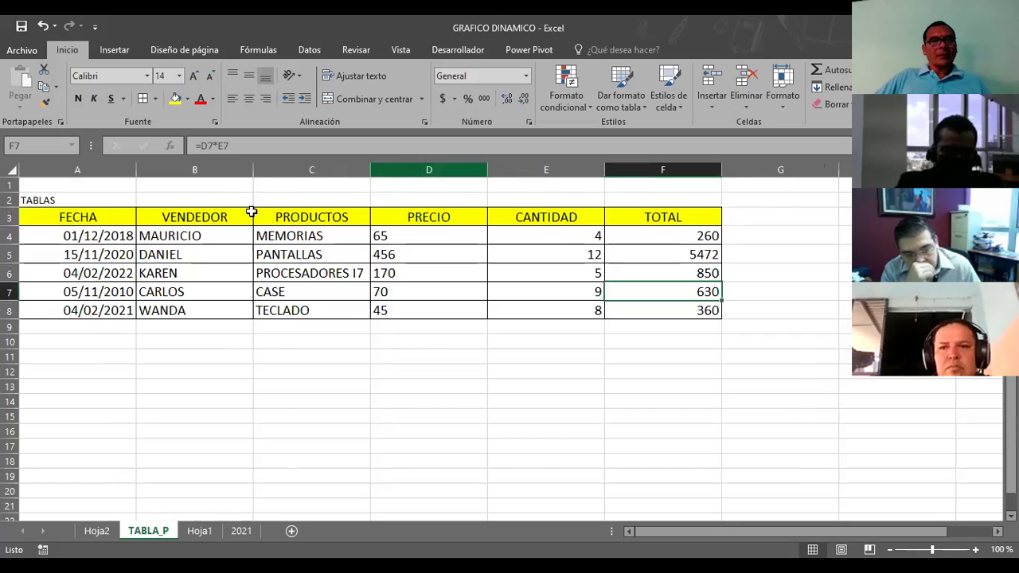
Step: On Hoja2, change the PRODUCTOS filter to include PANTALLAS and TECLADO
{"action": "left_click", "coordinate": [106, 535]}
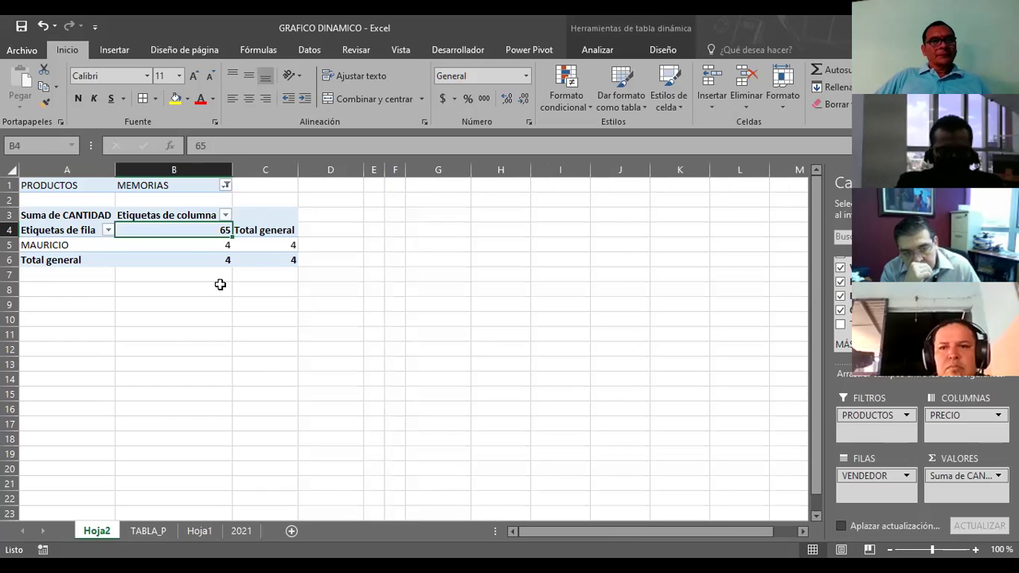
{"action": "left_click", "coordinate": [226, 186]}
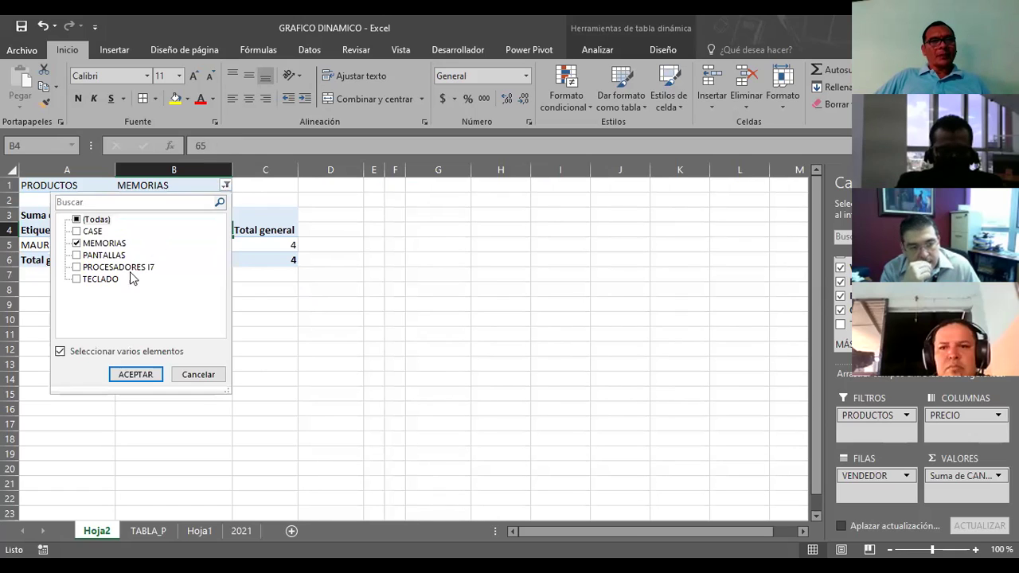
{"action": "left_click", "coordinate": [77, 255]}
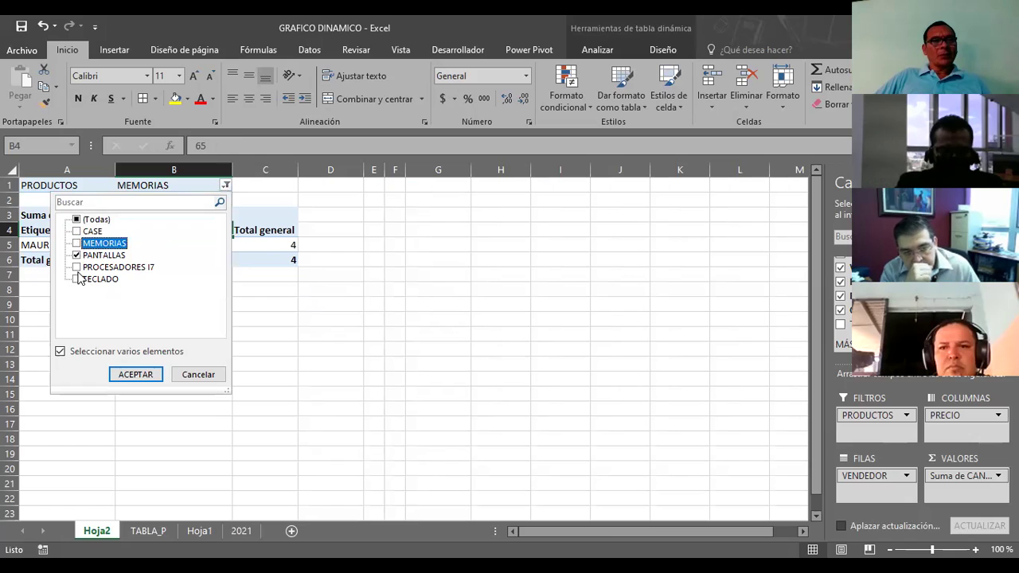
{"action": "left_click", "coordinate": [78, 280]}
{"action": "left_click", "coordinate": [134, 376]}
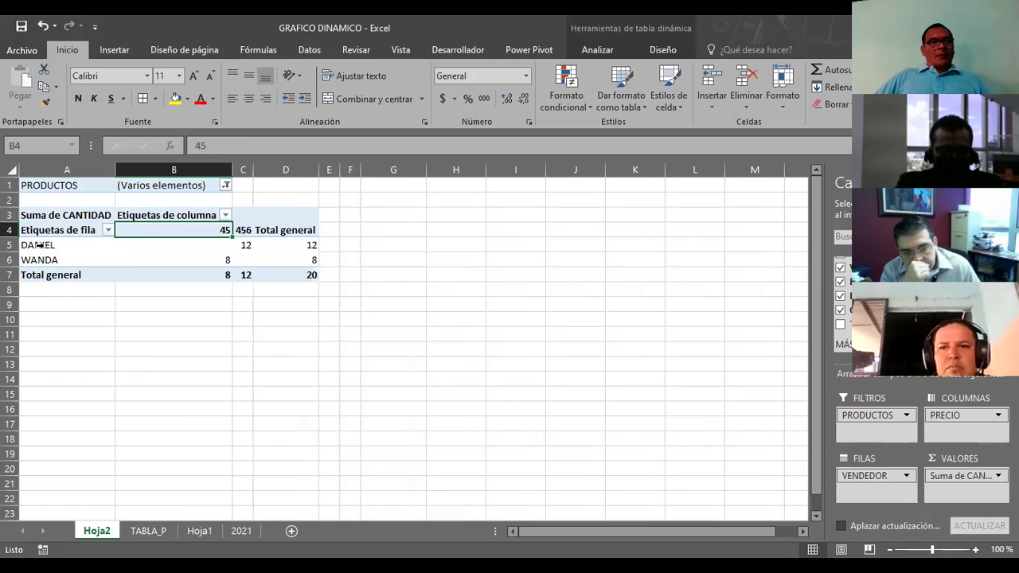
Step: Review DANIEL's row and WANDA's quantity of 8, then return to TABLA_P
{"action": "left_click", "coordinate": [38, 245]}
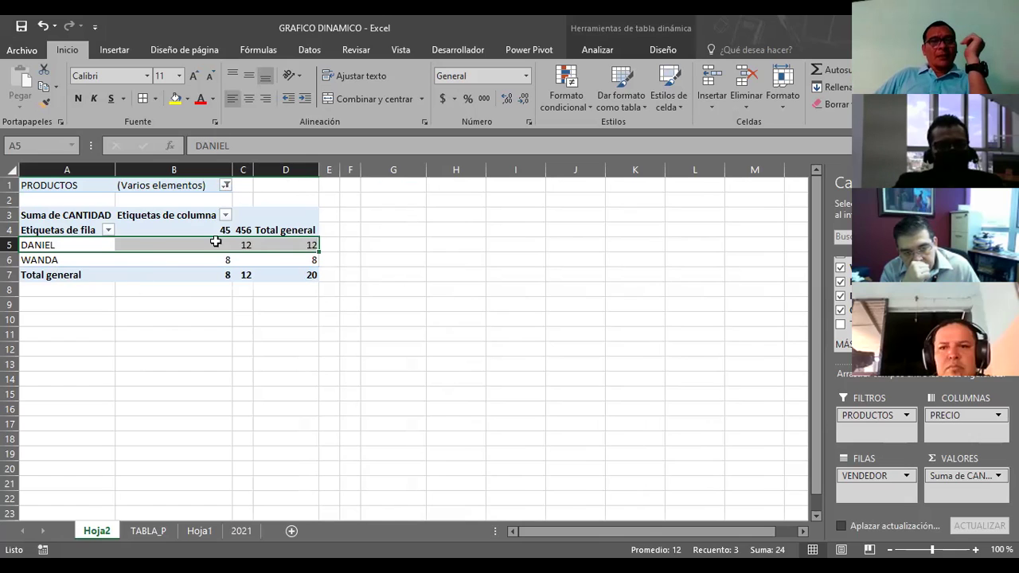
{"action": "left_click", "coordinate": [175, 260]}
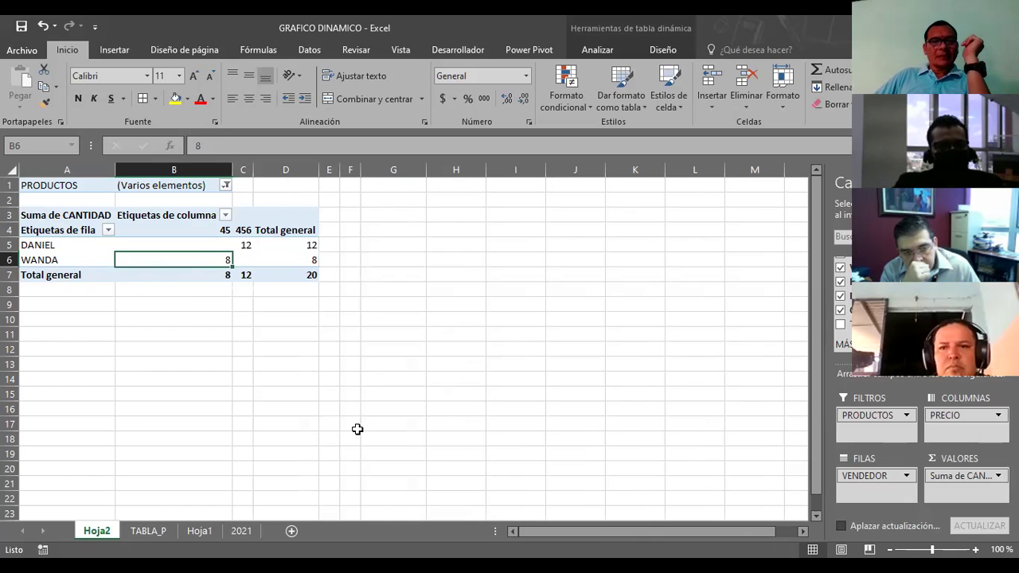
{"action": "left_click", "coordinate": [145, 531]}
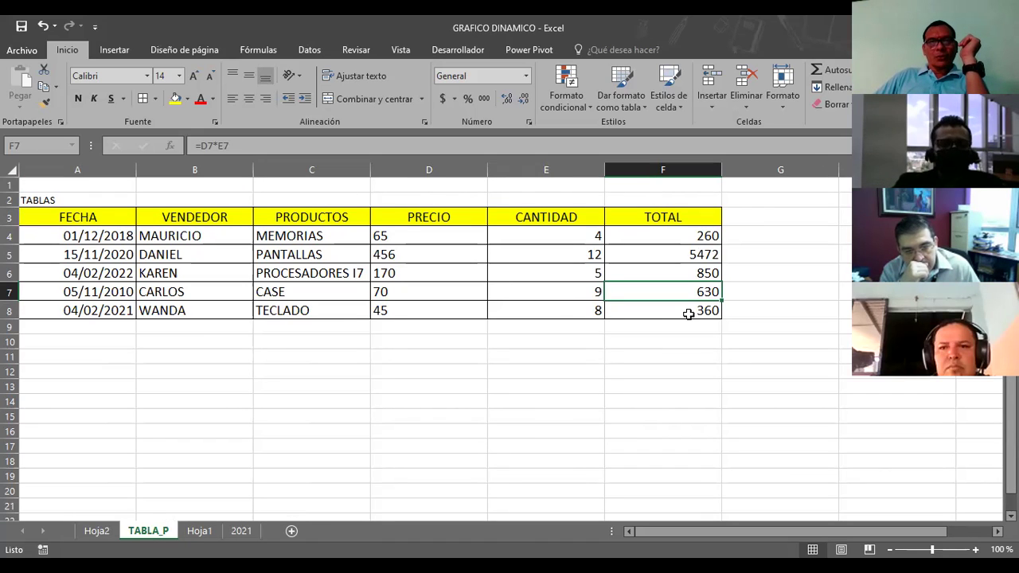
Step: Back on Hoja2, review the price 45 column and WANDA's quantity of 8
{"action": "left_click", "coordinate": [109, 532]}
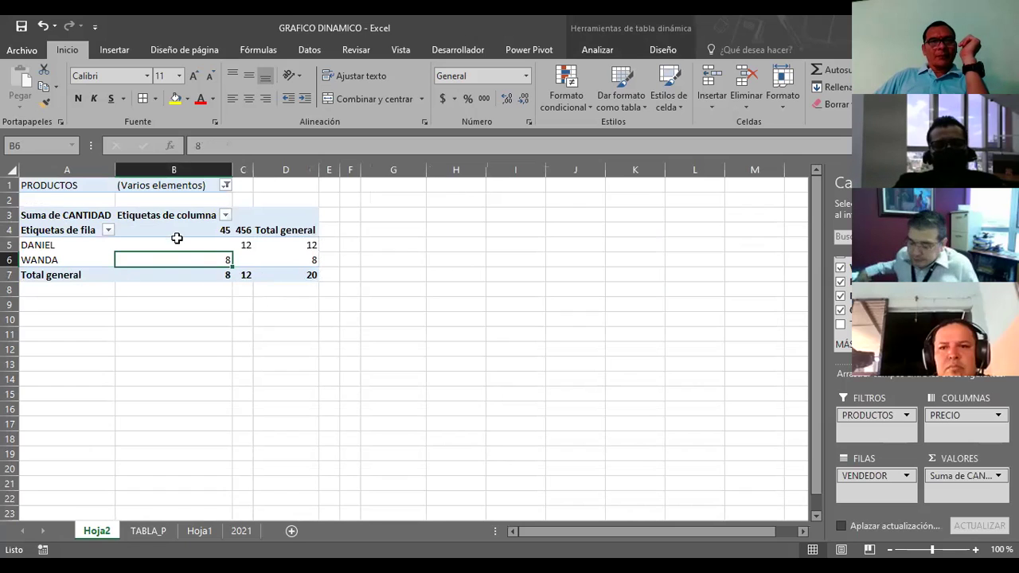
{"action": "left_click", "coordinate": [209, 229]}
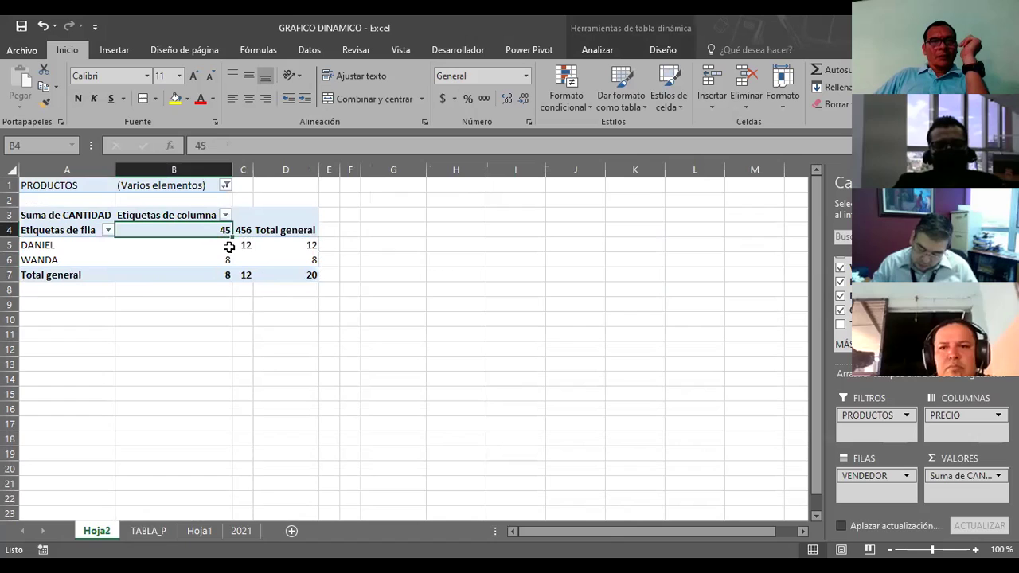
{"action": "left_click", "coordinate": [215, 260]}
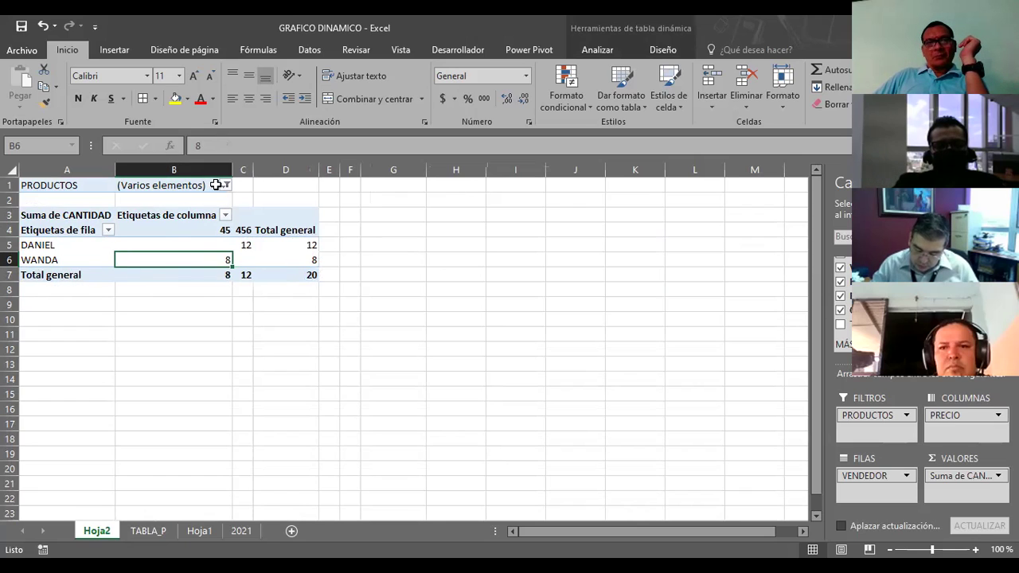
{"action": "left_click", "coordinate": [107, 230]}
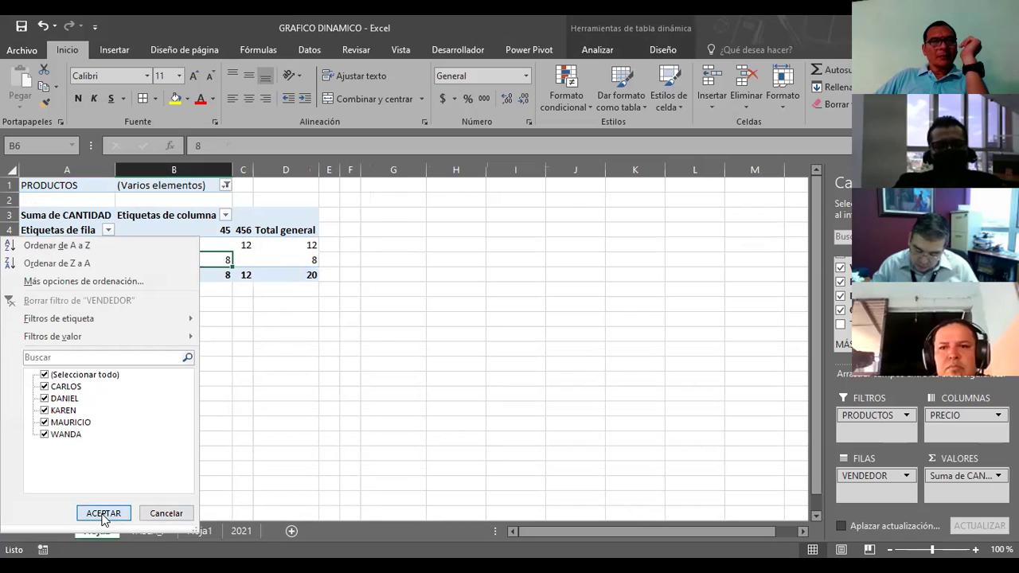
Step: Set the PRODUCTOS filter to (Todas) so every product is included
{"action": "left_click", "coordinate": [226, 186]}
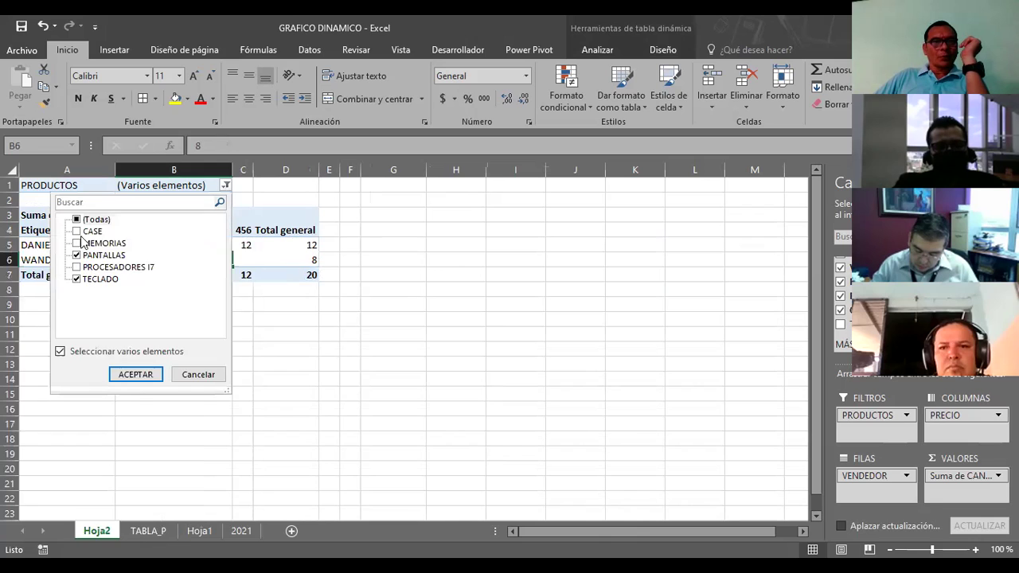
{"action": "left_click", "coordinate": [77, 220]}
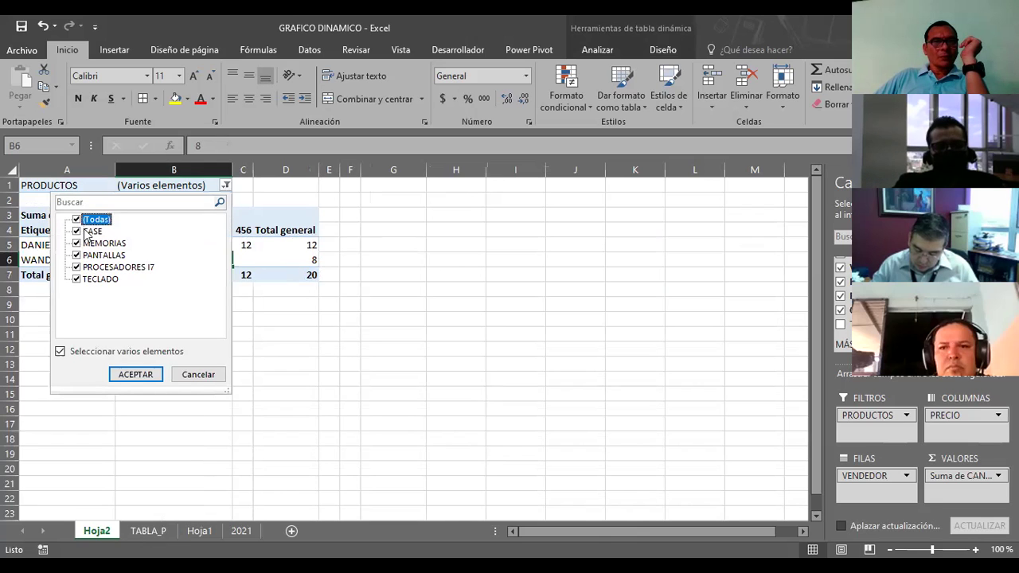
{"action": "left_click", "coordinate": [121, 371]}
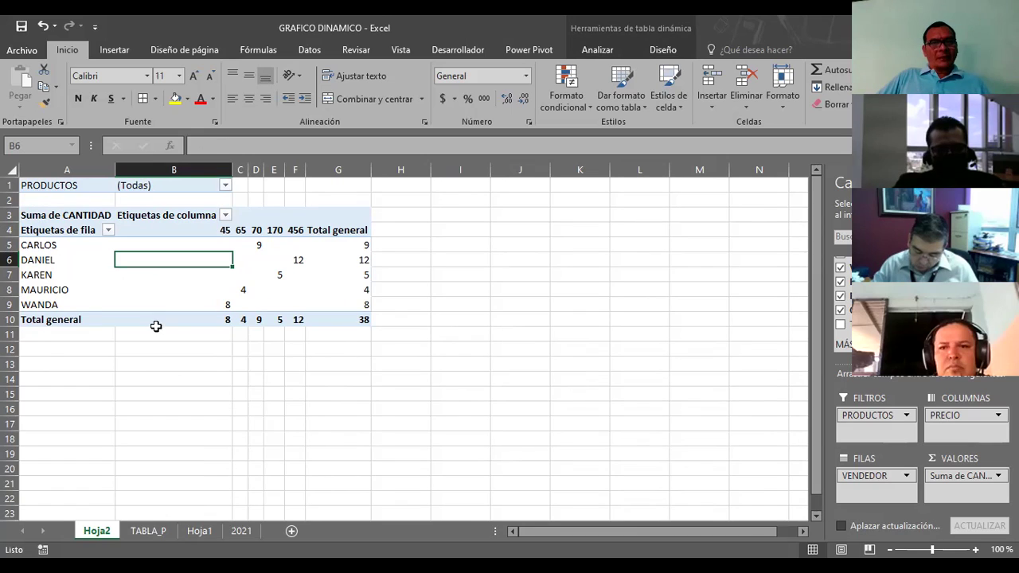
{"action": "left_click", "coordinate": [156, 536]}
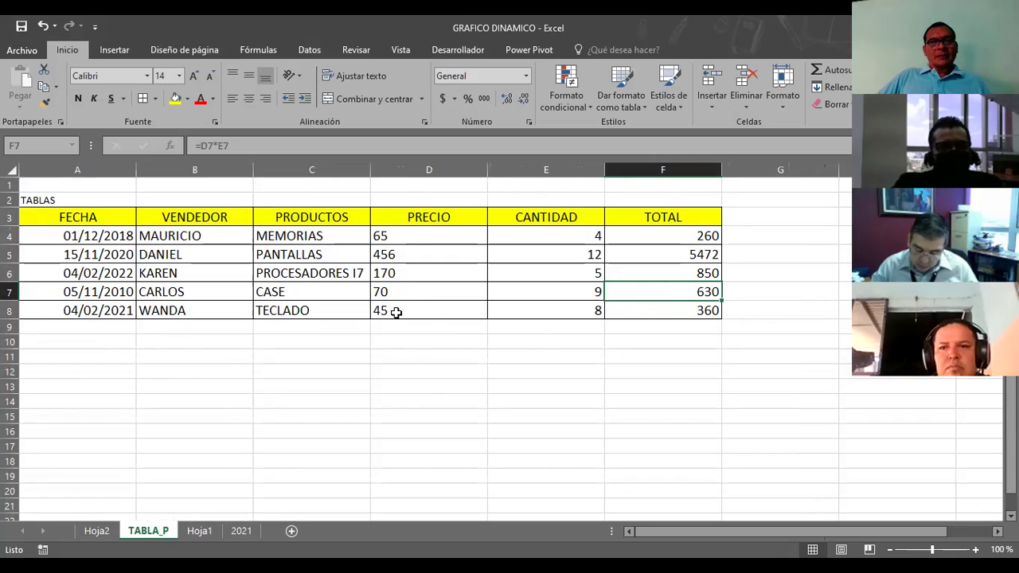
{"action": "left_click", "coordinate": [199, 531]}
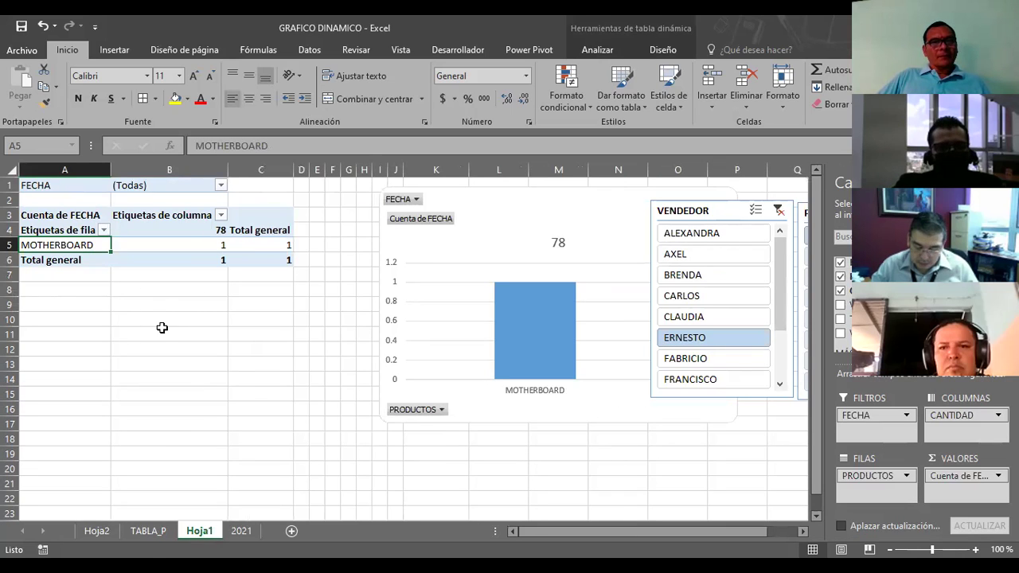
{"action": "left_click", "coordinate": [96, 532]}
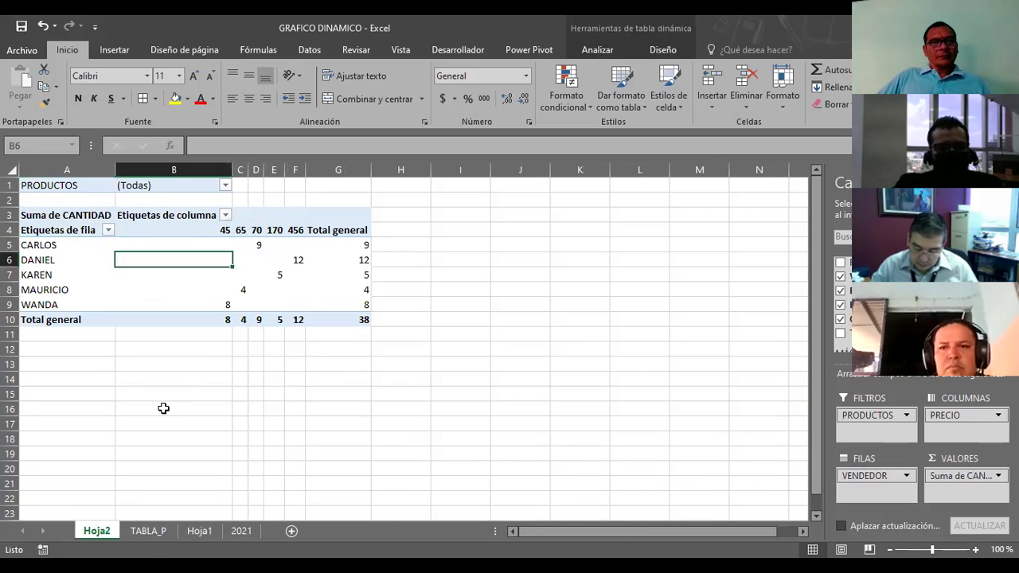
{"action": "left_click", "coordinate": [164, 409]}
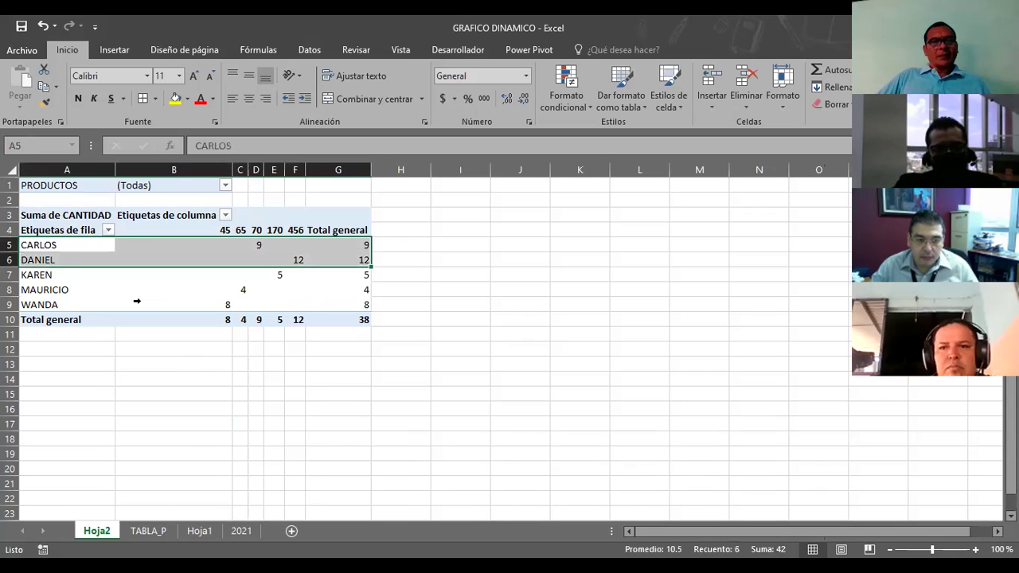
Step: Apply Todos los bordes to the seller rows A5:G9
{"action": "left_click_drag", "start_coordinate": [38, 246], "coordinate": [136, 304]}
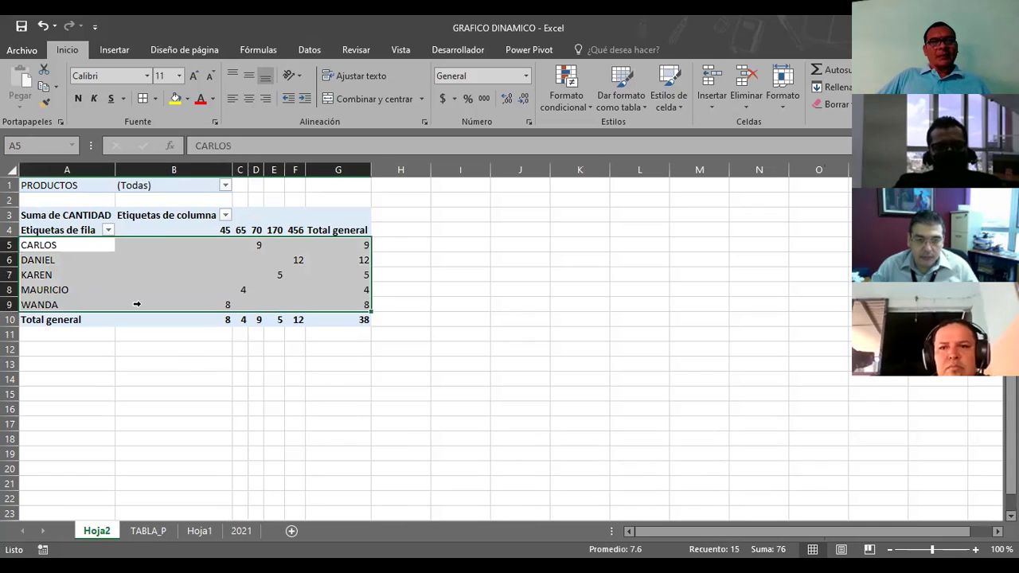
{"action": "left_click", "coordinate": [156, 99]}
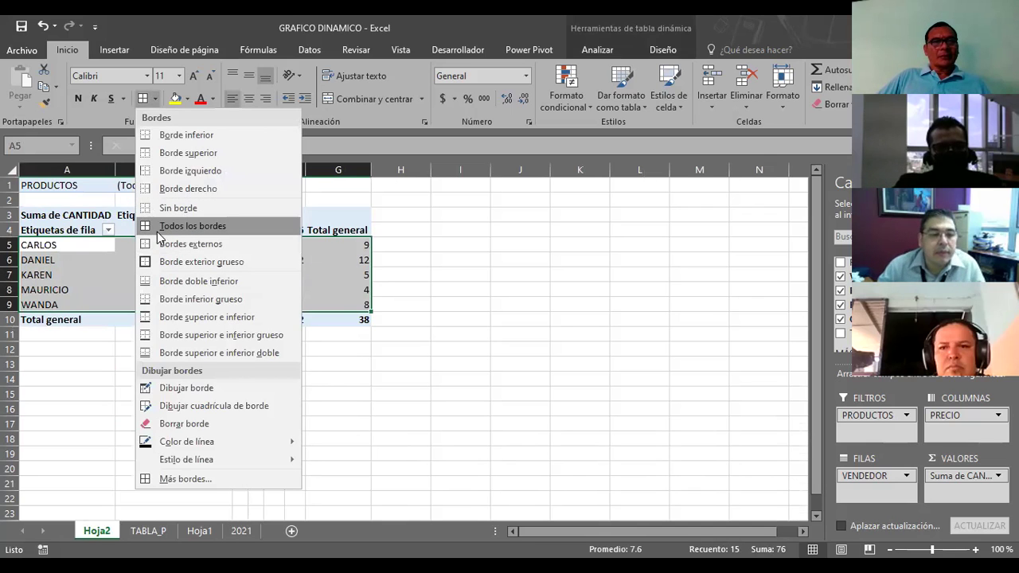
{"action": "left_click", "coordinate": [191, 226]}
{"action": "left_click", "coordinate": [546, 271]}
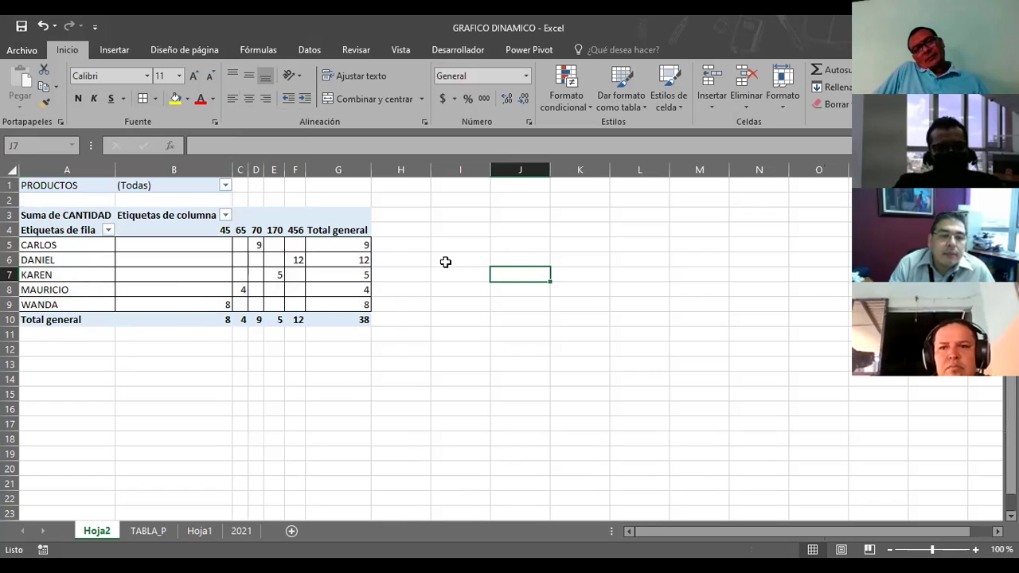
Step: Fill the Total general row A10:G10 yellow, then select the pivot area A1:H13
{"action": "left_click_drag", "start_coordinate": [48, 244], "coordinate": [117, 316]}
{"action": "left_click", "coordinate": [119, 320]}
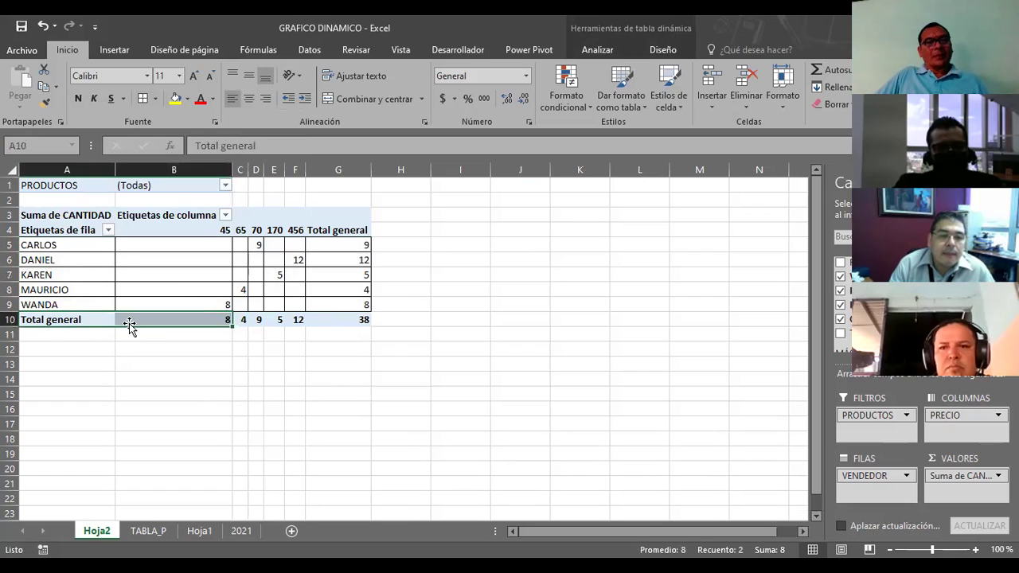
{"action": "left_click", "coordinate": [191, 377]}
{"action": "left_click_drag", "start_coordinate": [47, 319], "coordinate": [326, 321]}
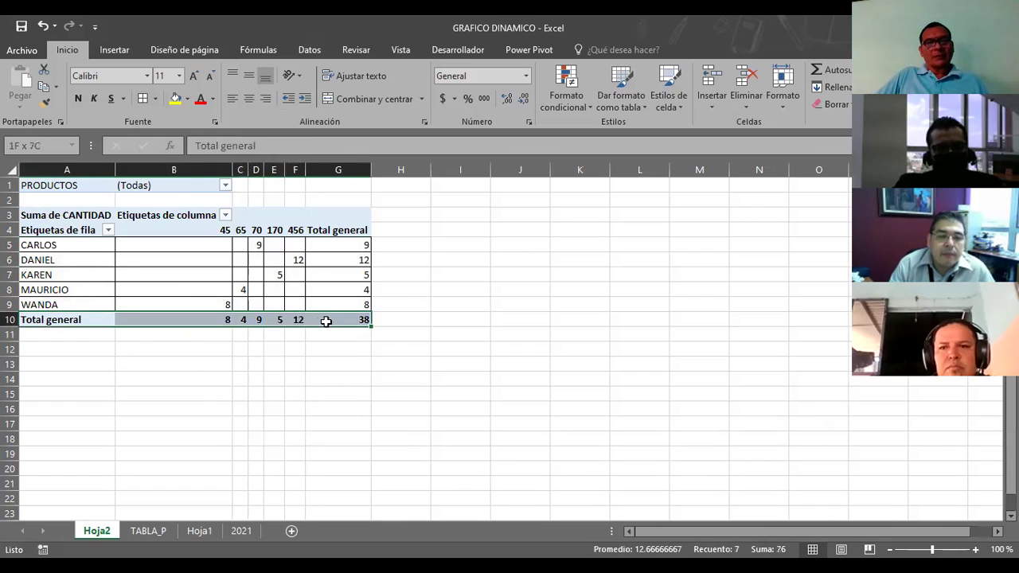
{"action": "left_click", "coordinate": [175, 98]}
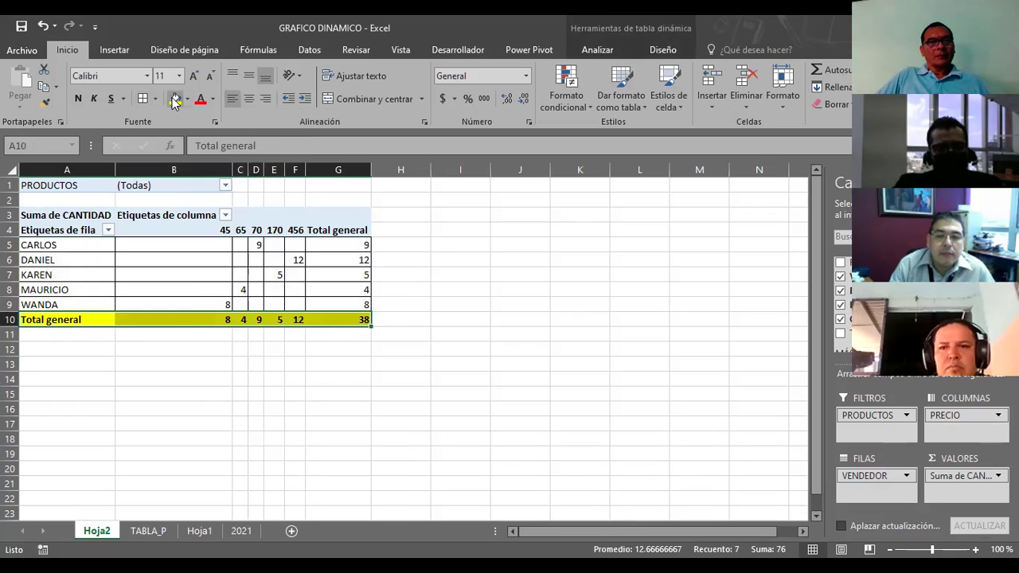
{"action": "left_click", "coordinate": [506, 309]}
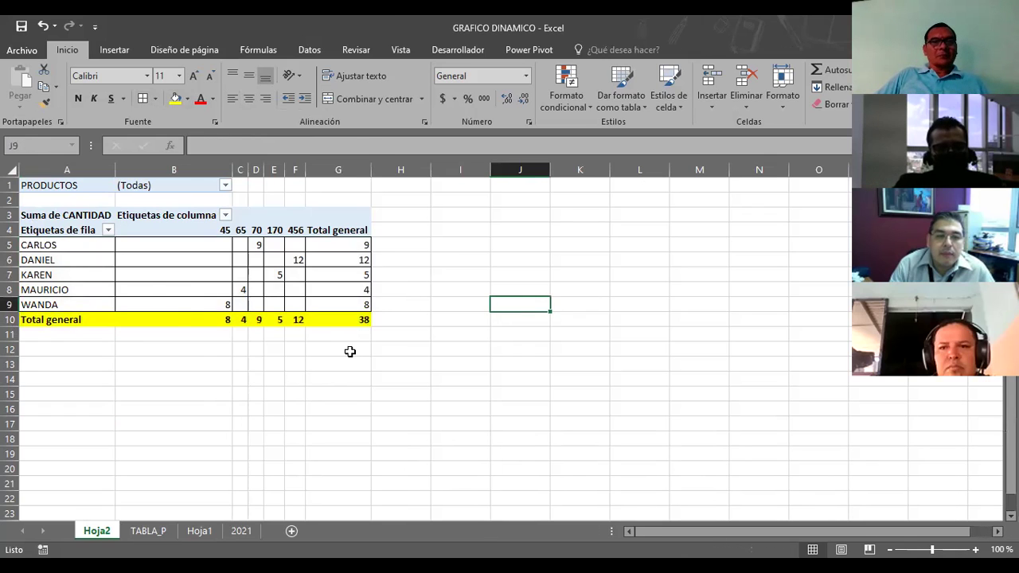
{"action": "left_click_drag", "start_coordinate": [400, 364], "coordinate": [77, 140]}
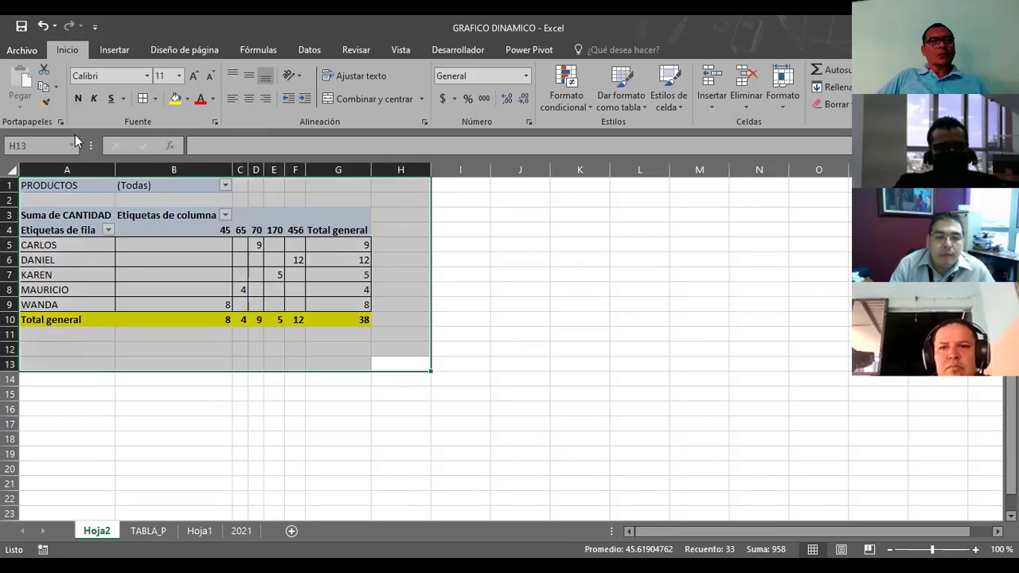
Step: Switch the print setting from Imprimir hojas activas to Imprimir selección and return to the sheet
{"action": "left_click", "coordinate": [23, 49]}
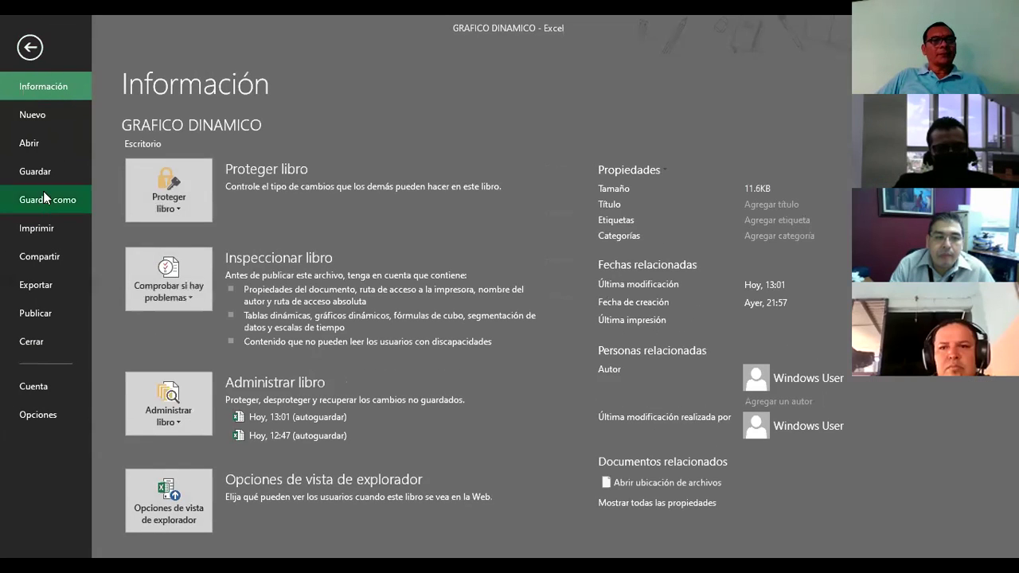
{"action": "left_click", "coordinate": [41, 235]}
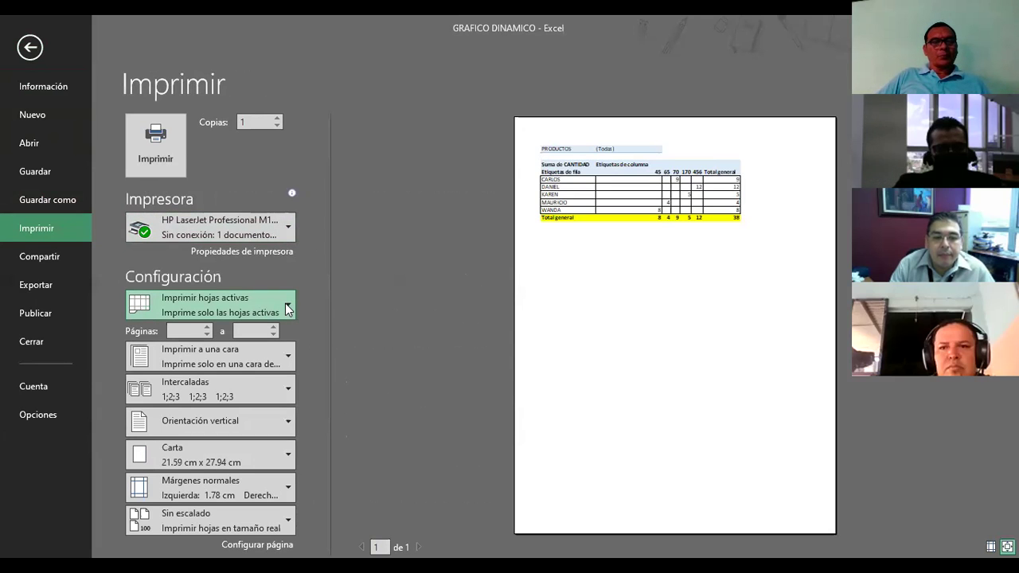
{"action": "left_click", "coordinate": [287, 308]}
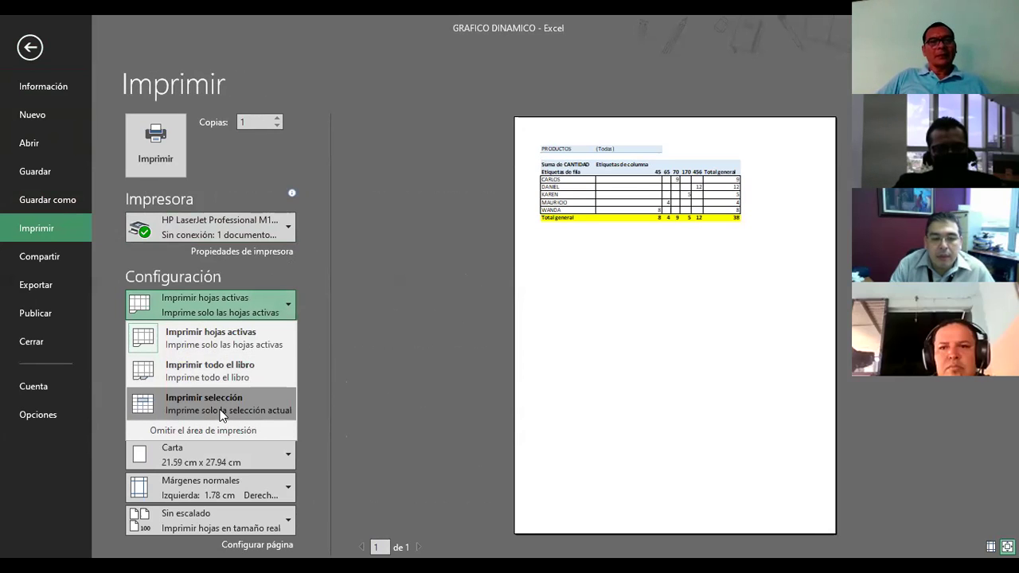
{"action": "left_click", "coordinate": [222, 415]}
{"action": "key", "text": "Tab"}
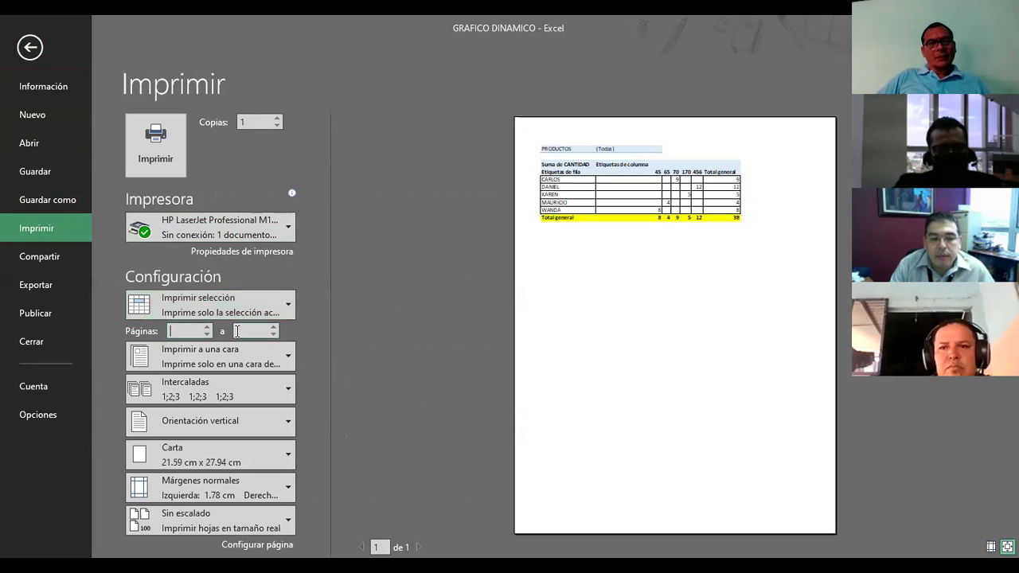
{"action": "left_click", "coordinate": [39, 52]}
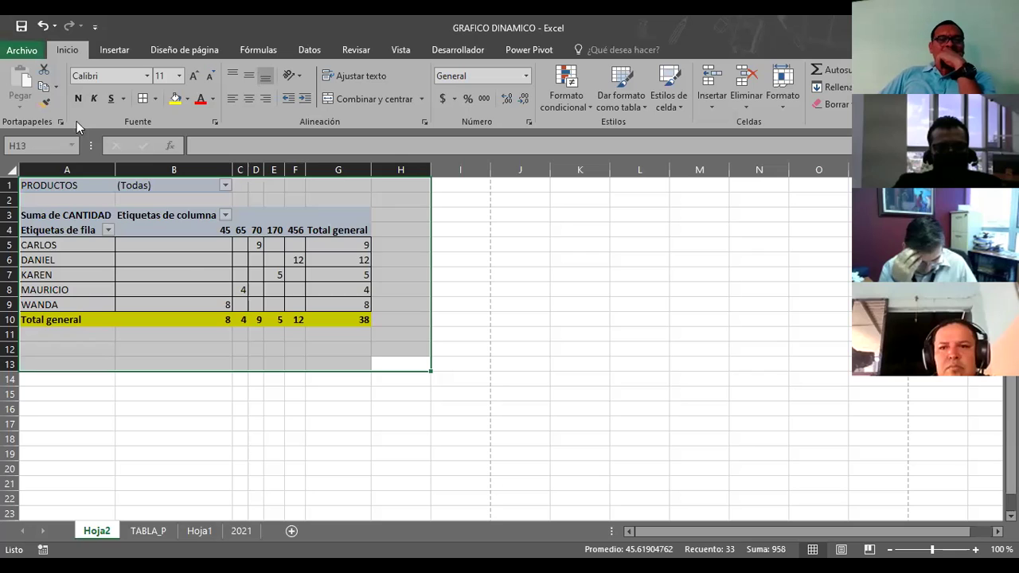
{"action": "left_click", "coordinate": [539, 303]}
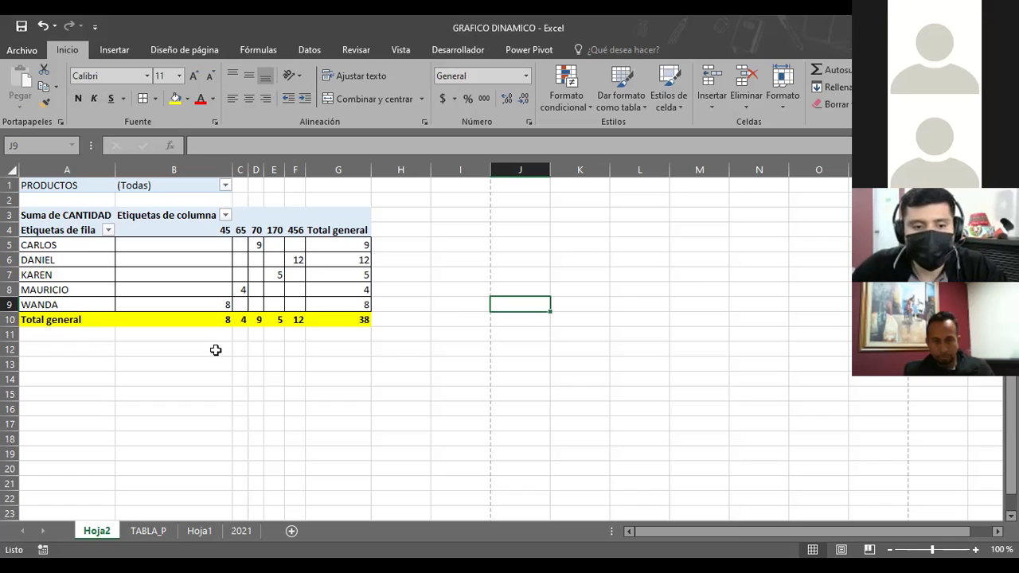
{"action": "left_click", "coordinate": [215, 350]}
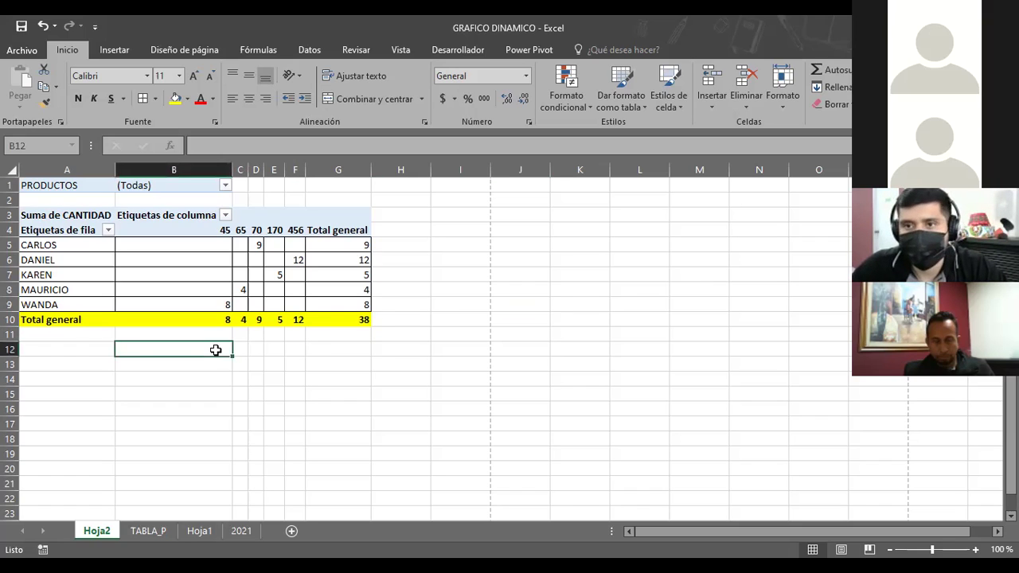
{"action": "left_click", "coordinate": [54, 338]}
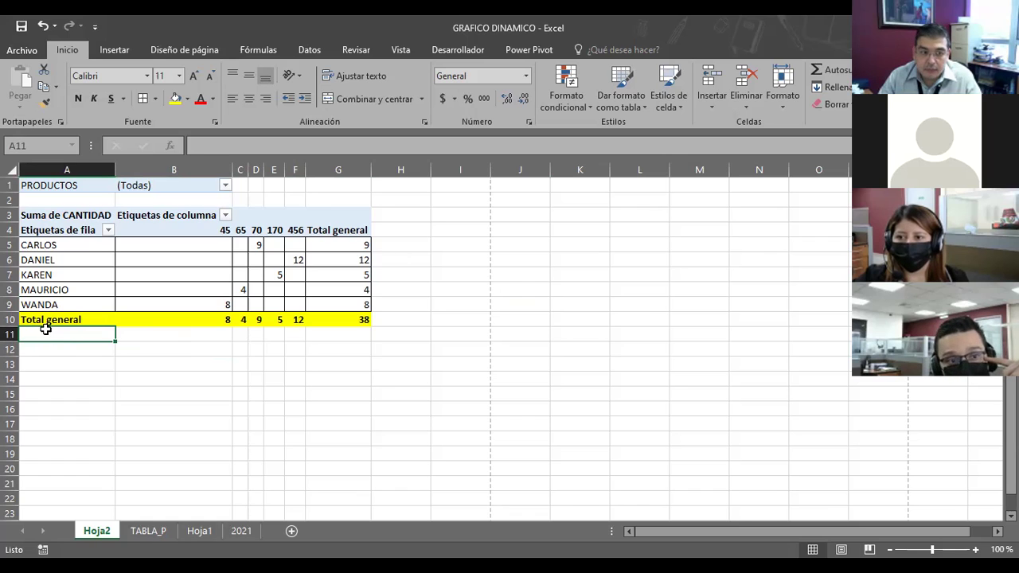
{"action": "left_click", "coordinate": [43, 323]}
{"action": "left_click", "coordinate": [35, 331]}
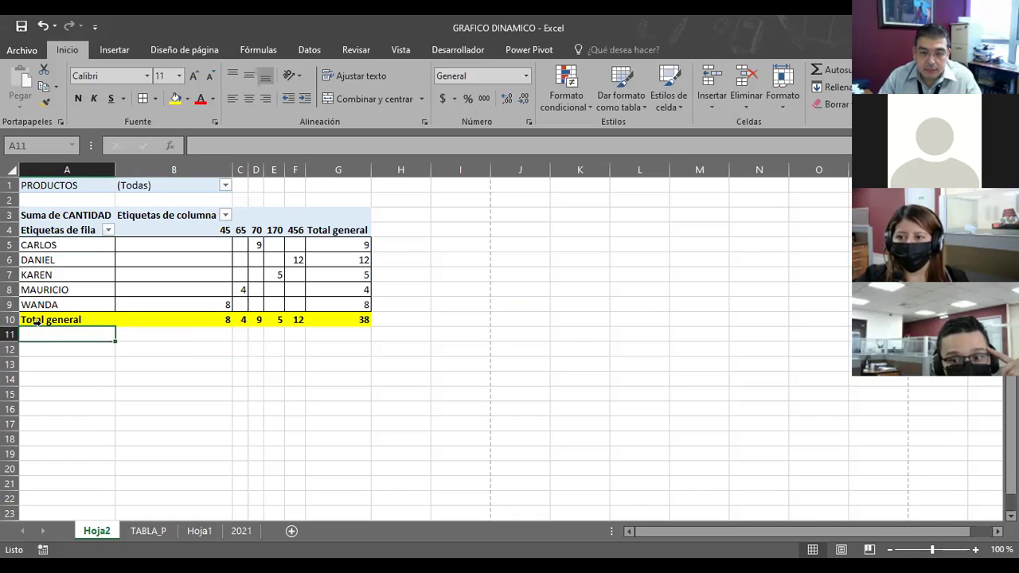
{"action": "left_click", "coordinate": [37, 320]}
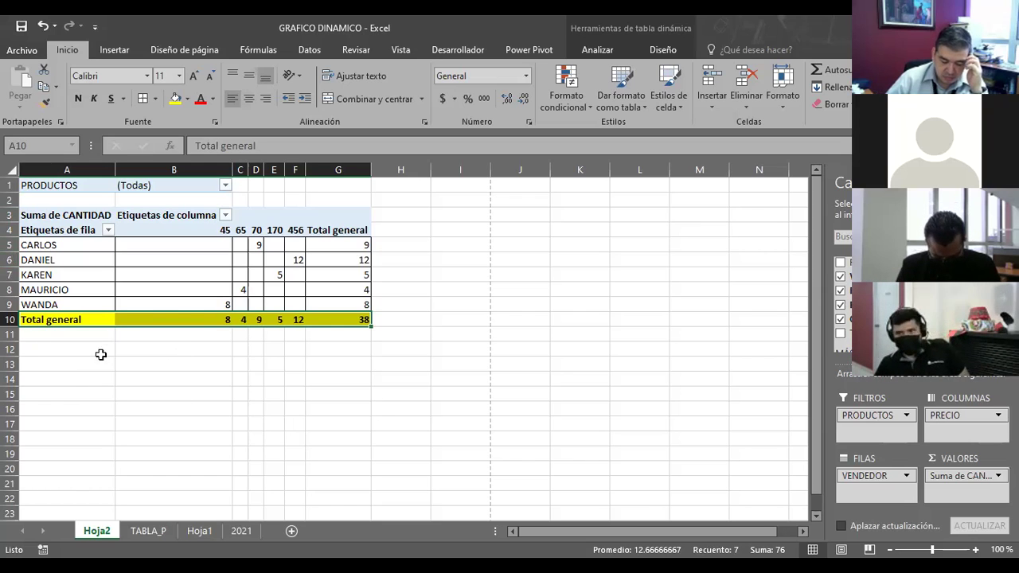
{"action": "left_click", "coordinate": [103, 350]}
{"action": "left_click", "coordinate": [88, 335]}
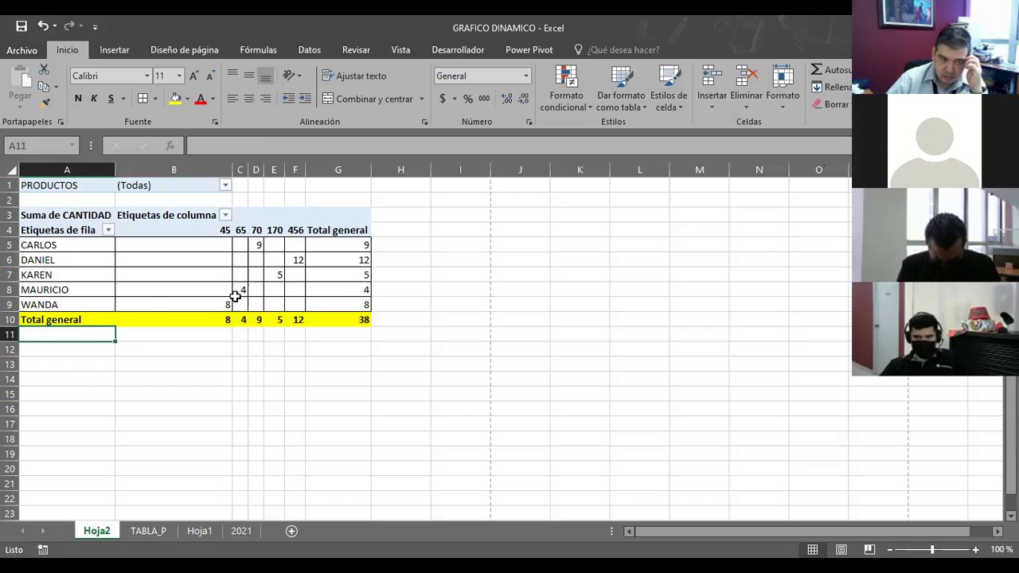
{"action": "left_click", "coordinate": [112, 318]}
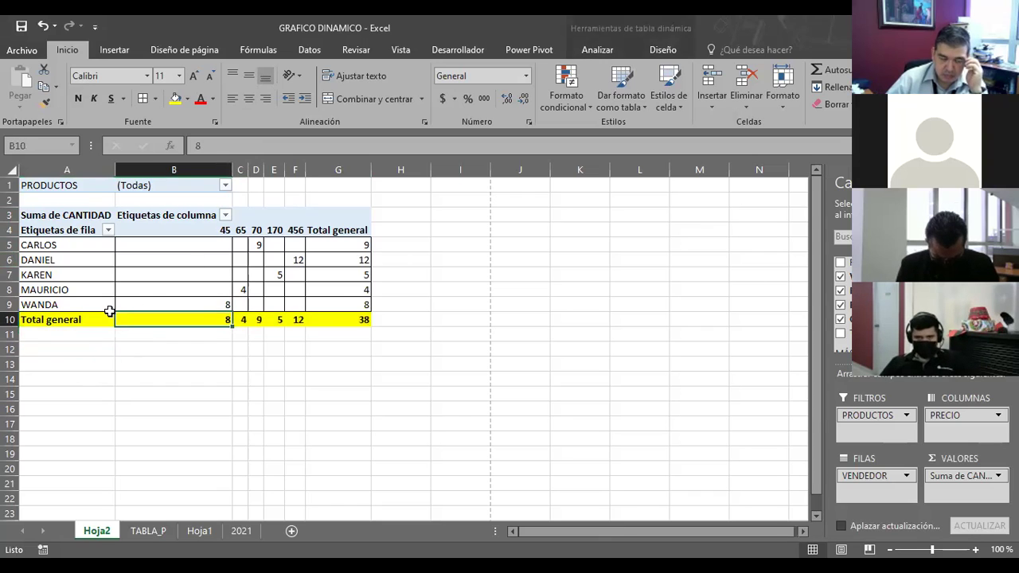
{"action": "left_click", "coordinate": [51, 275]}
{"action": "left_click", "coordinate": [64, 245]}
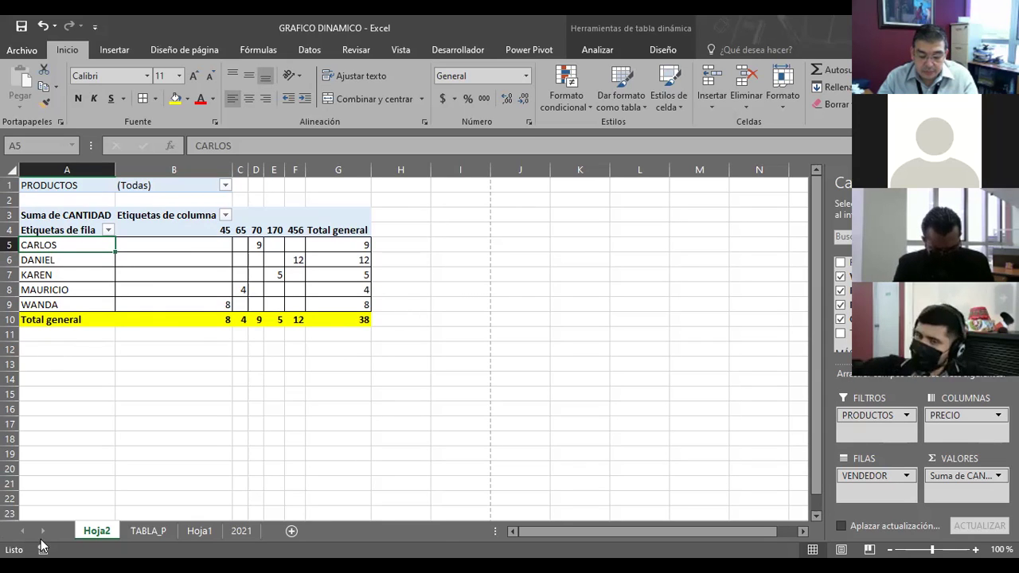
{"action": "left_click", "coordinate": [179, 392]}
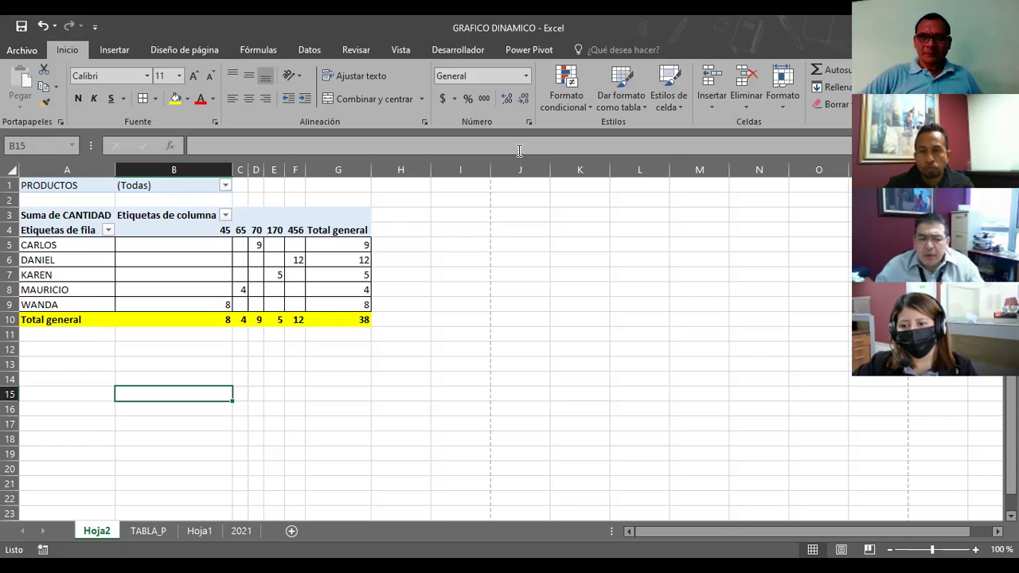
Step: Change the CANTIDAD value field summary from Suma to Cuenta
{"action": "left_click", "coordinate": [85, 226]}
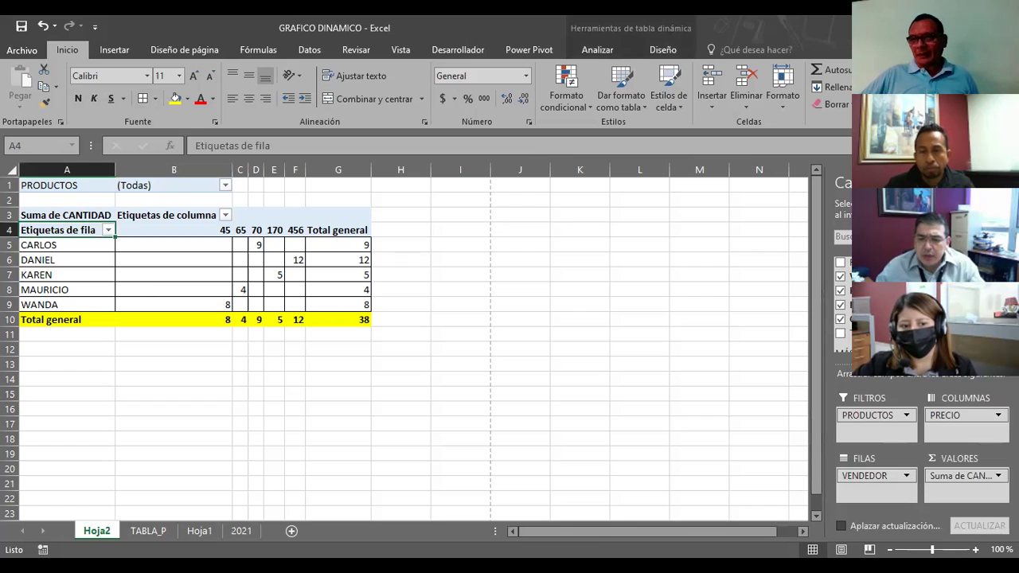
{"action": "left_click", "coordinate": [981, 475]}
{"action": "left_click", "coordinate": [981, 470]}
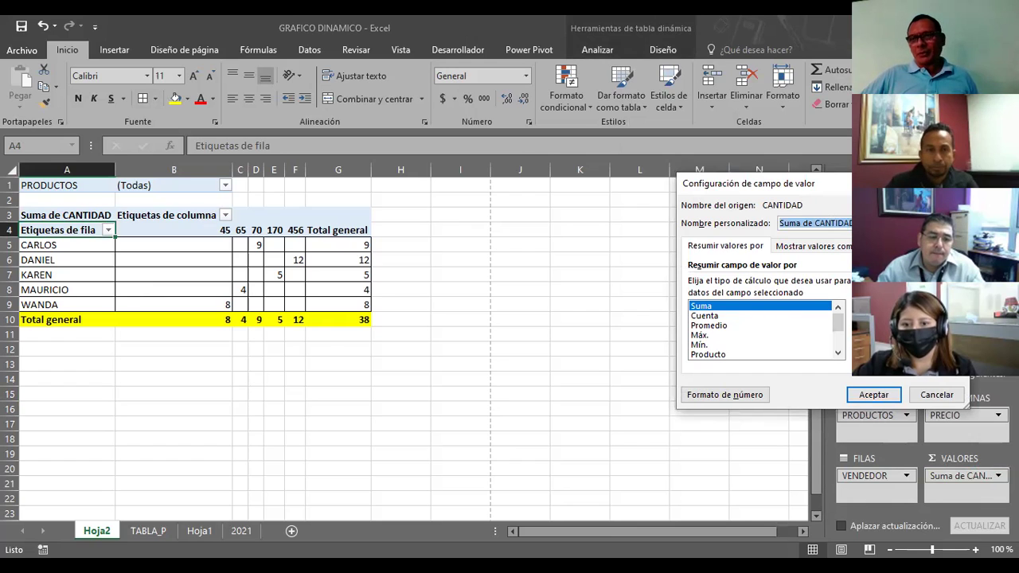
{"action": "left_click", "coordinate": [726, 319]}
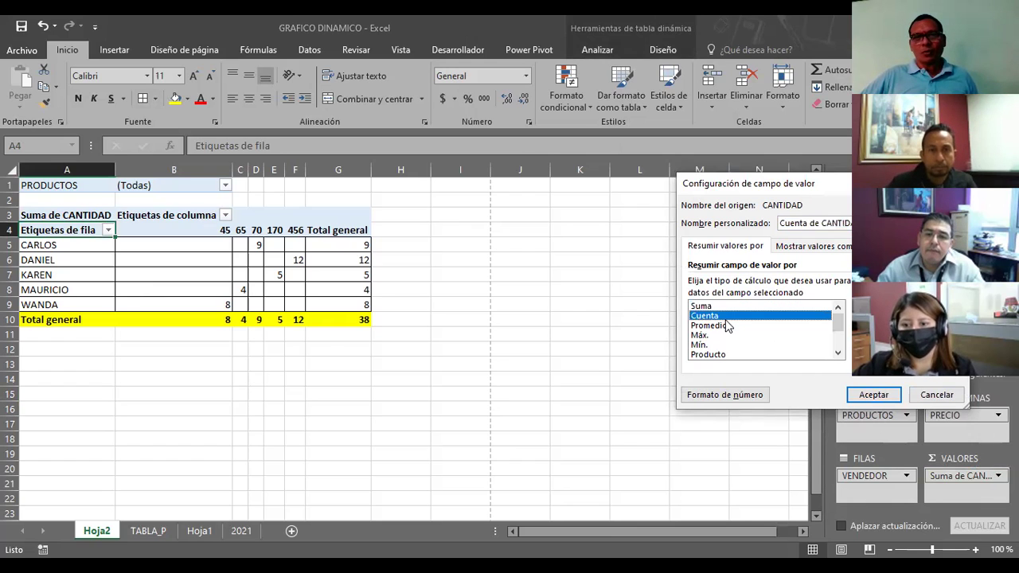
{"action": "left_click", "coordinate": [867, 401]}
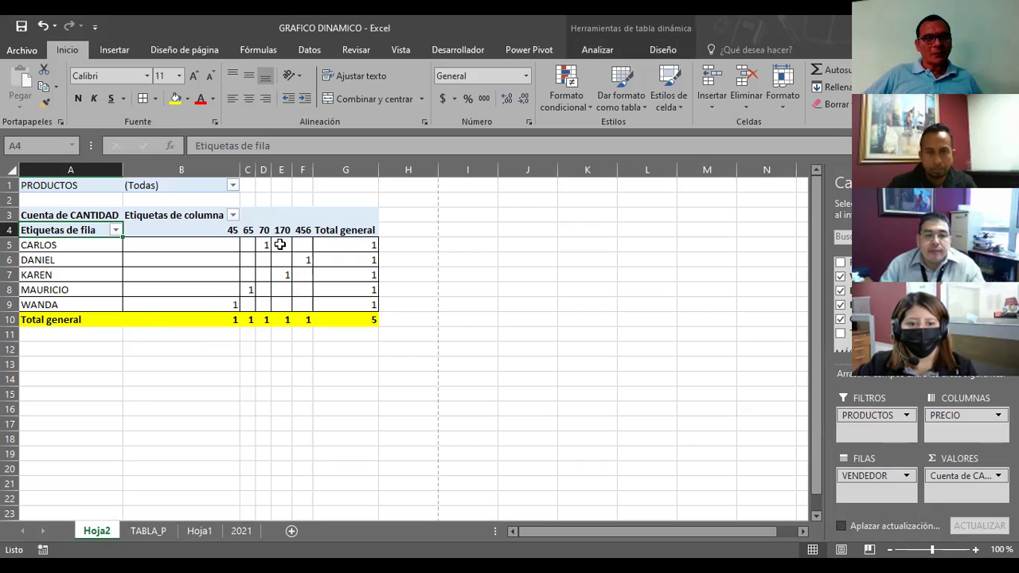
{"action": "left_click", "coordinate": [233, 186]}
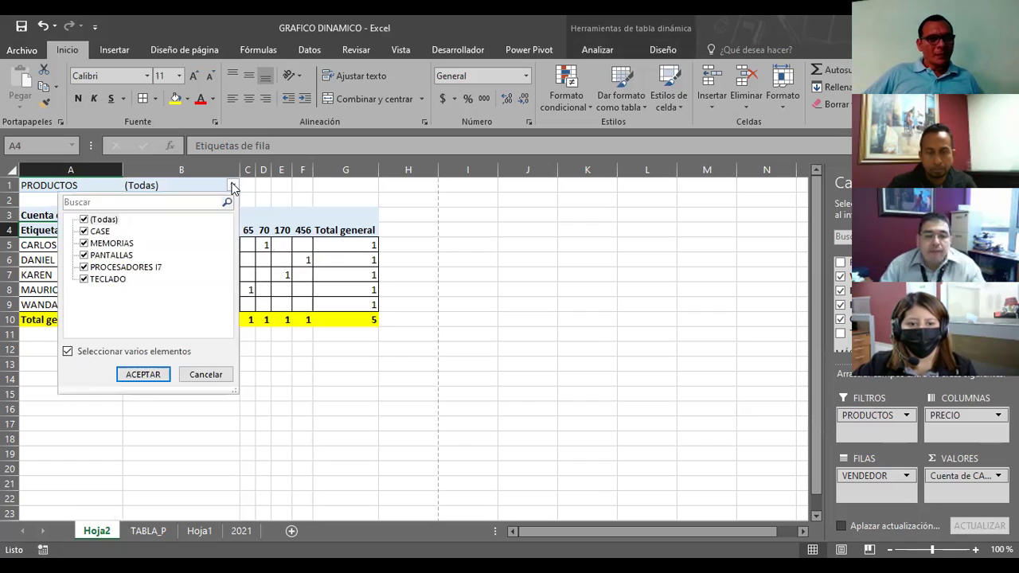
{"action": "key", "text": "Escape"}
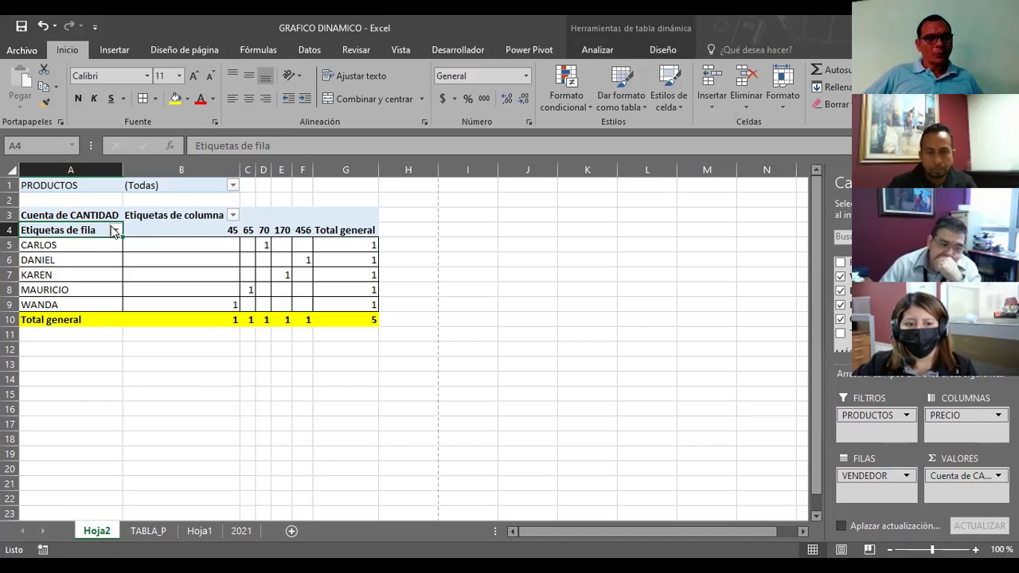
{"action": "left_click", "coordinate": [114, 228]}
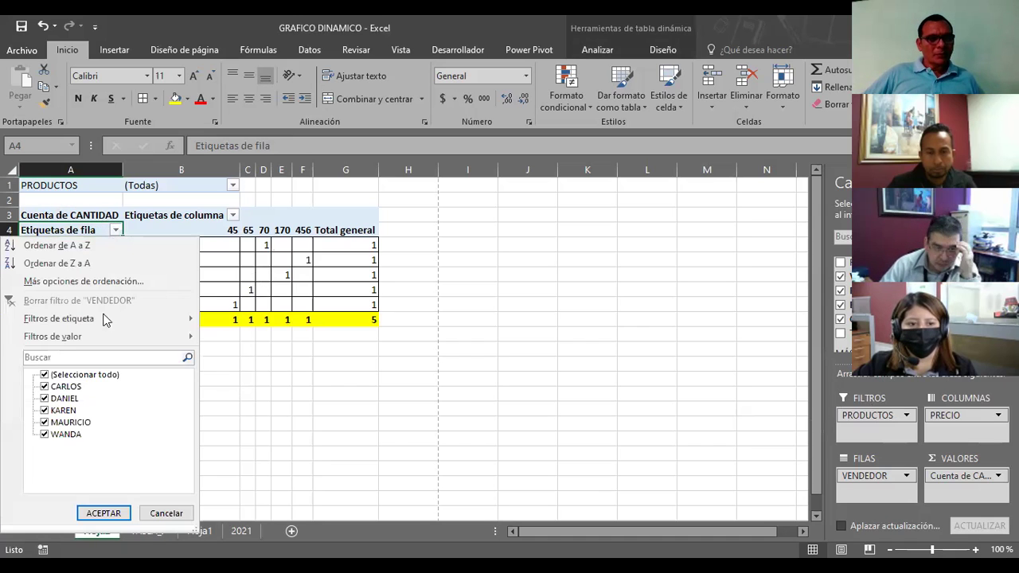
{"action": "left_click", "coordinate": [101, 516]}
{"action": "left_click", "coordinate": [107, 379]}
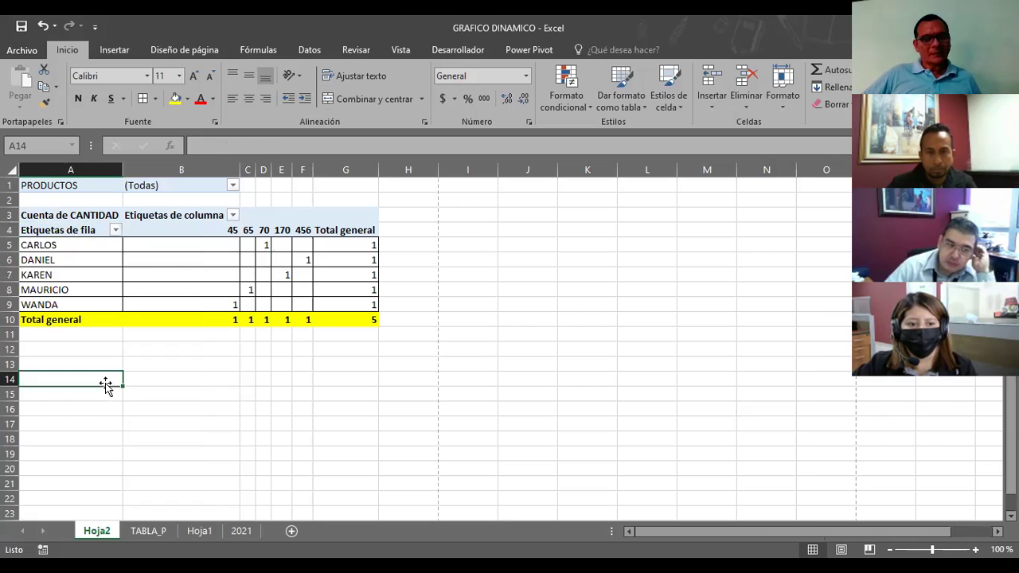
{"action": "left_click", "coordinate": [65, 245]}
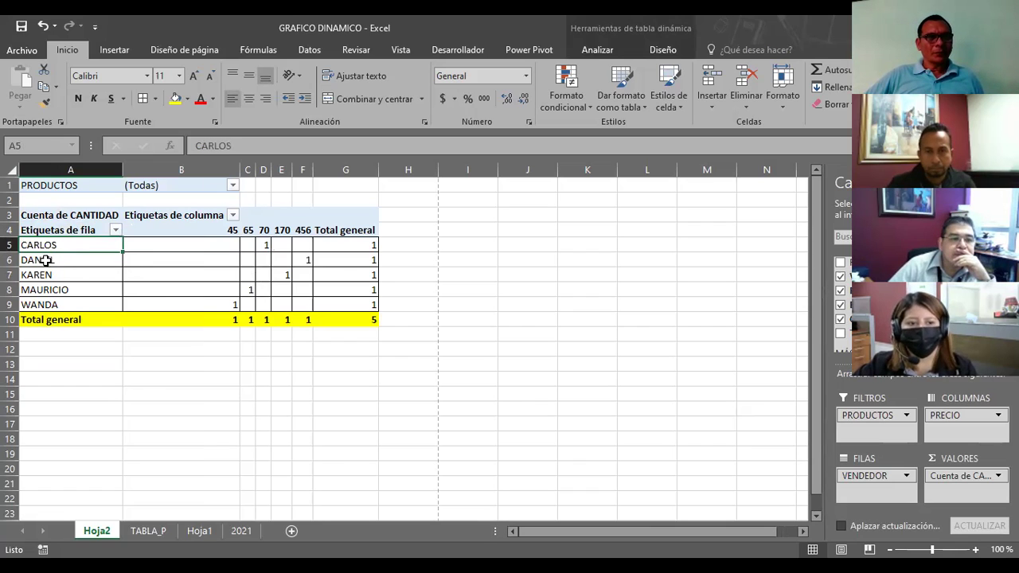
{"action": "left_click", "coordinate": [56, 304]}
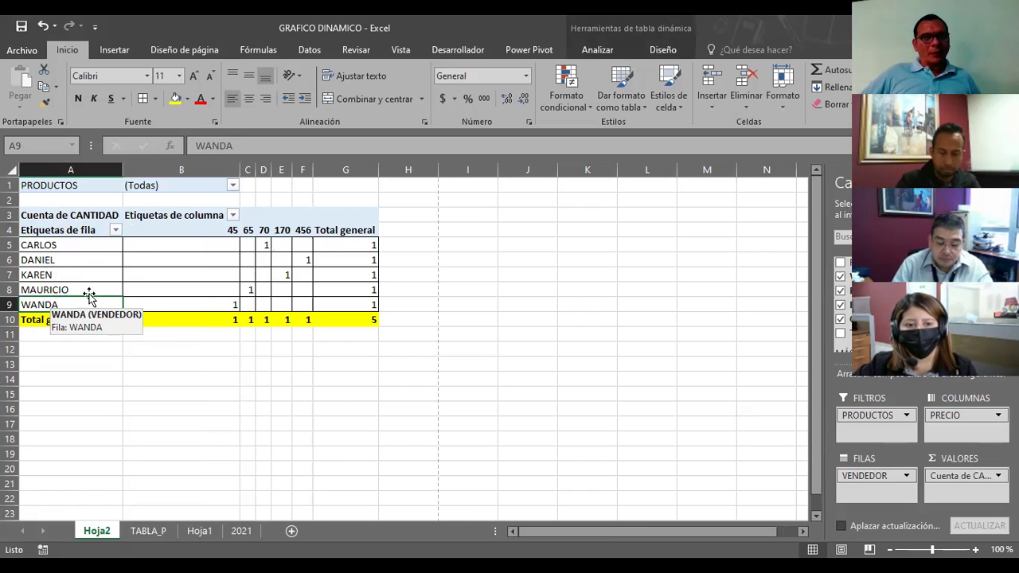
{"action": "left_click", "coordinate": [248, 291]}
{"action": "mouse_move", "coordinate": [287, 274]}
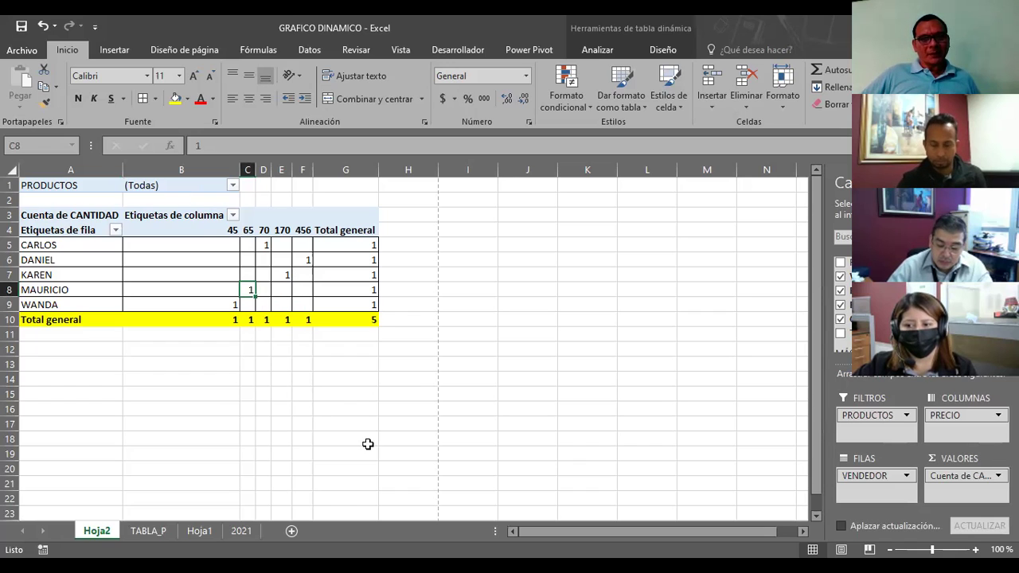
Step: Clear the quantity 4 from TABLA_P cell E4 and check the Hoja2 pivot
{"action": "left_click", "coordinate": [146, 532]}
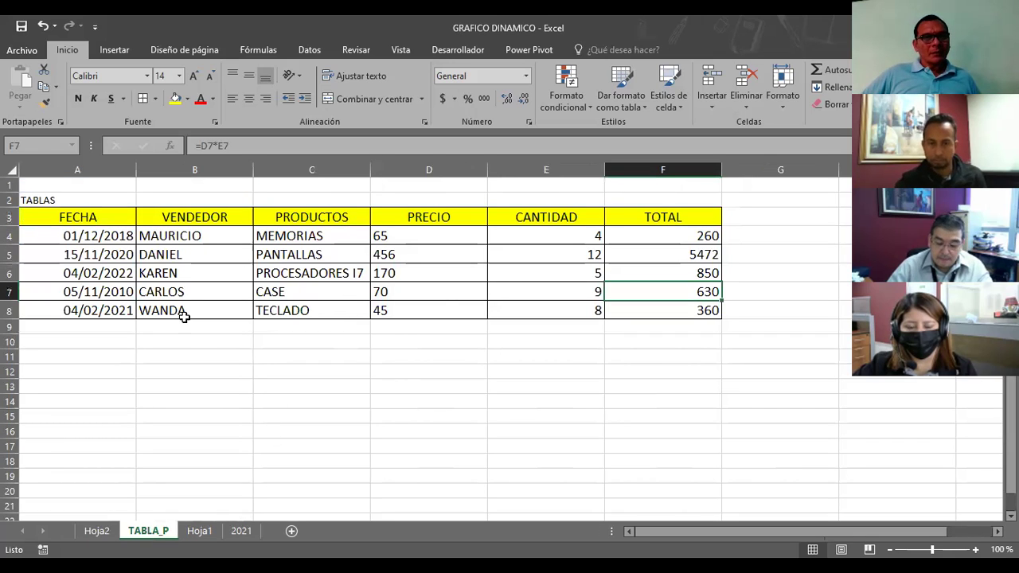
{"action": "left_click", "coordinate": [552, 236]}
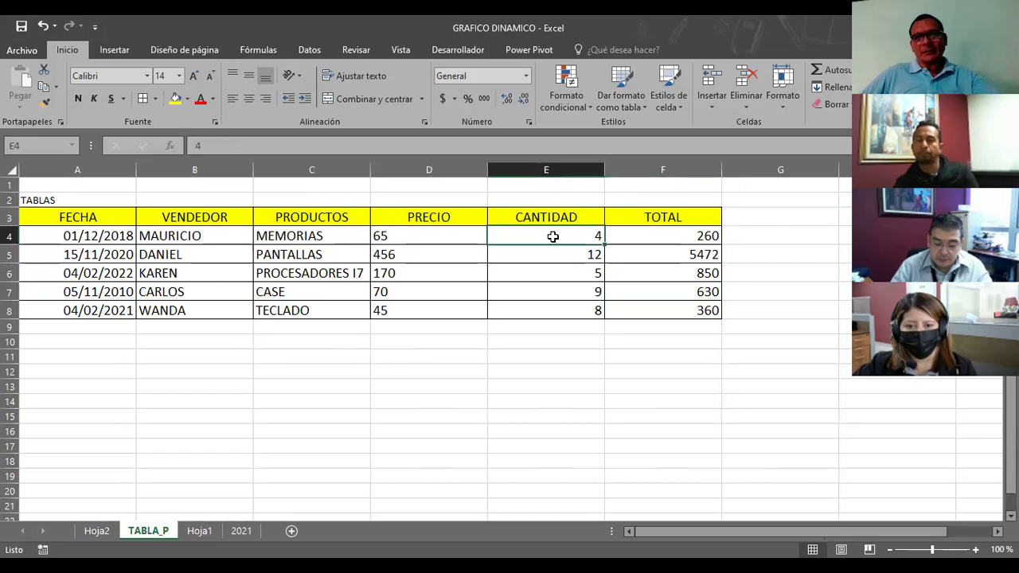
{"action": "key", "text": "Delete"}
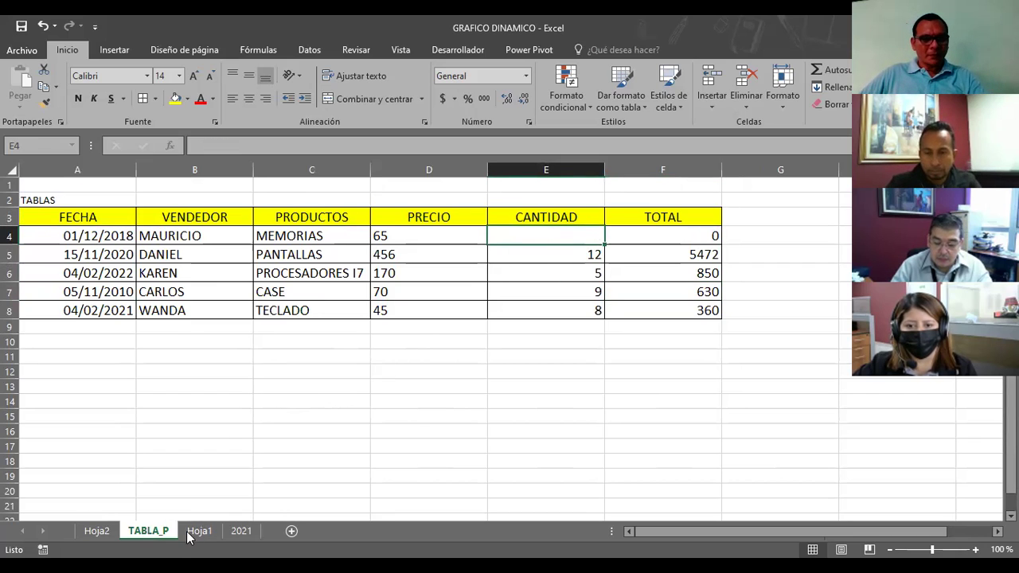
{"action": "left_click", "coordinate": [97, 531]}
{"action": "left_click", "coordinate": [245, 380]}
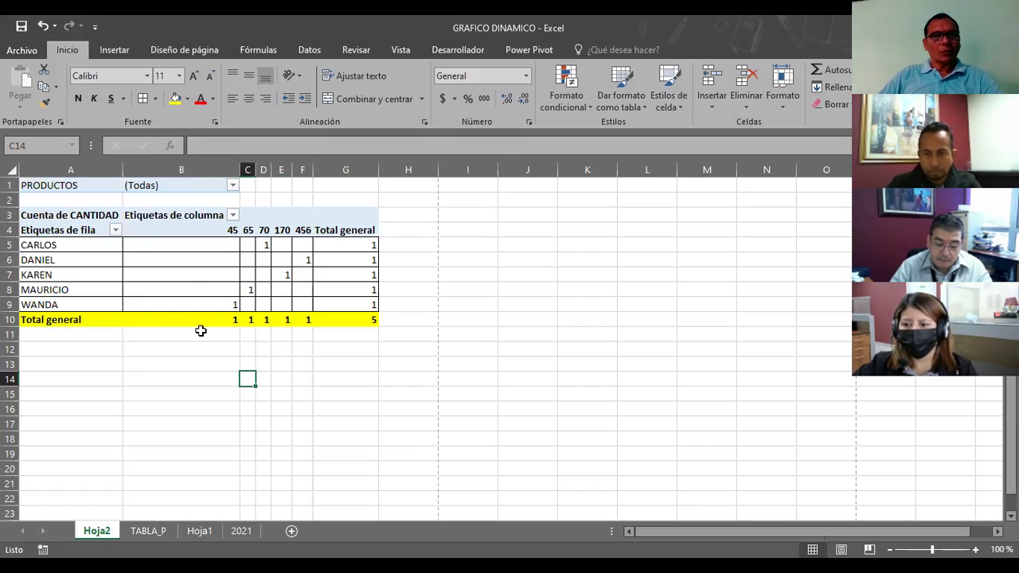
Step: Clear the price 65 in D4 and MEMORIAS in C4, then return to Hoja2
{"action": "left_click", "coordinate": [146, 531]}
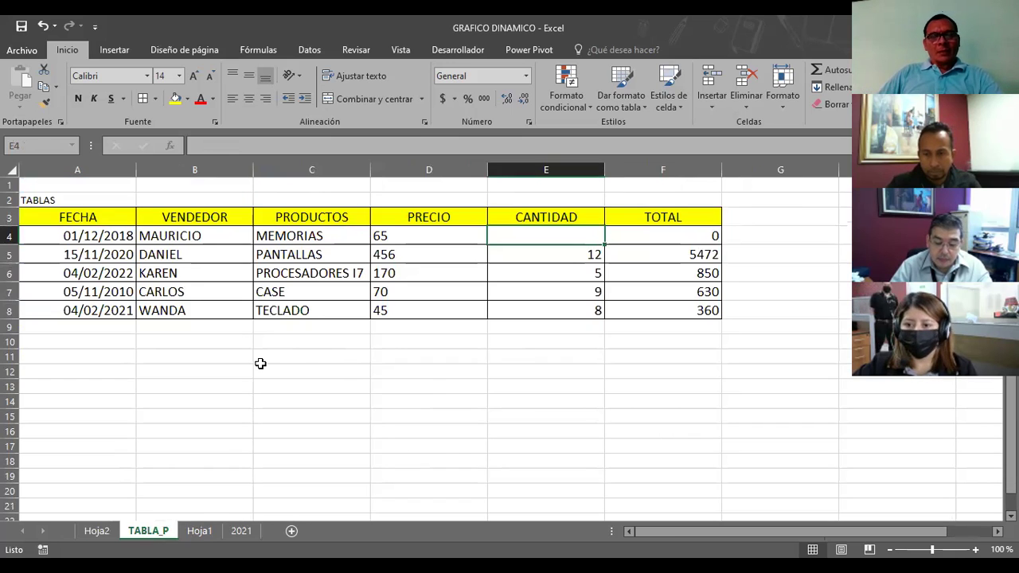
{"action": "left_click", "coordinate": [408, 238]}
{"action": "key", "text": "Delete"}
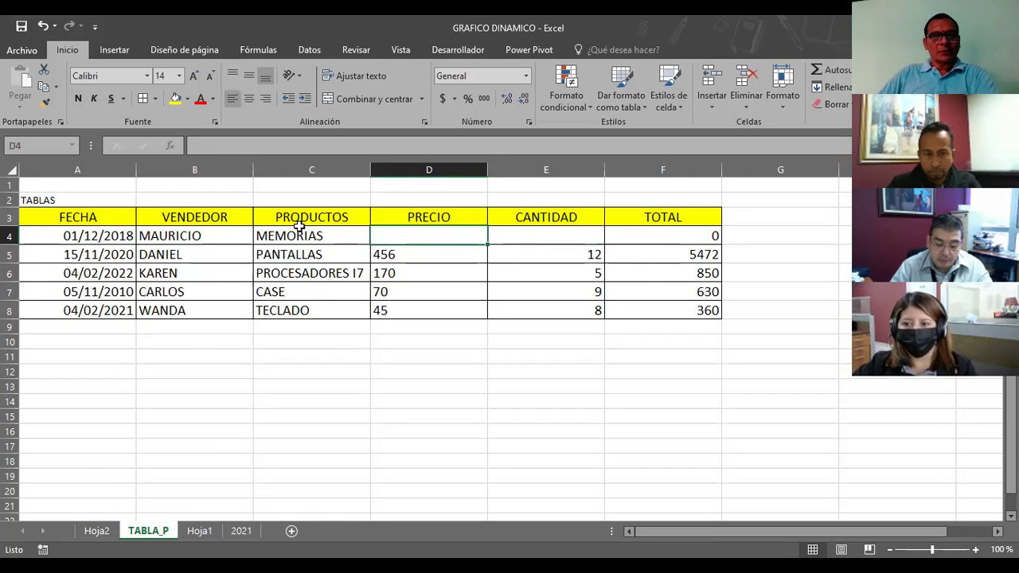
{"action": "left_click", "coordinate": [284, 238]}
{"action": "key", "text": "Delete"}
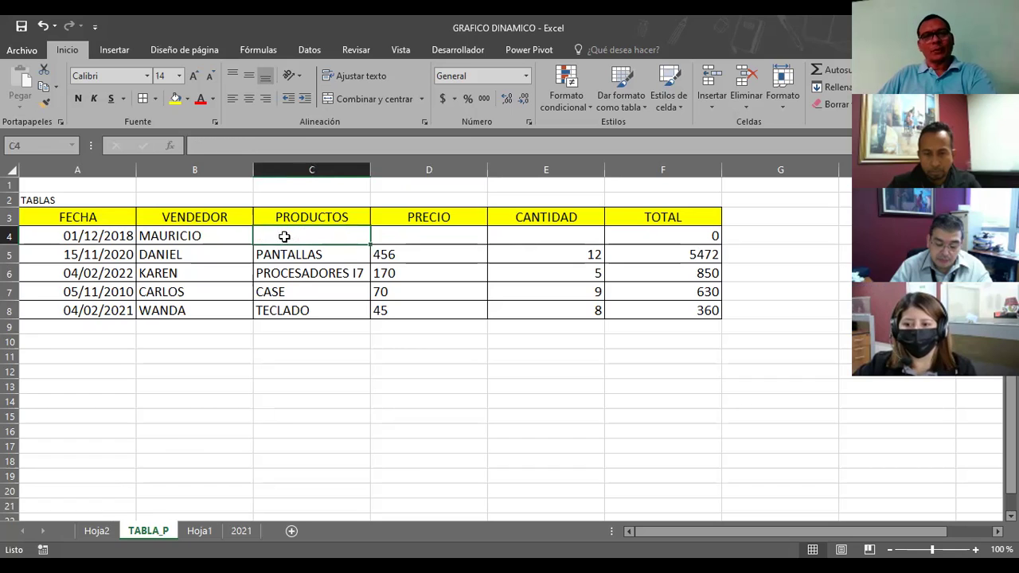
{"action": "left_click", "coordinate": [111, 532]}
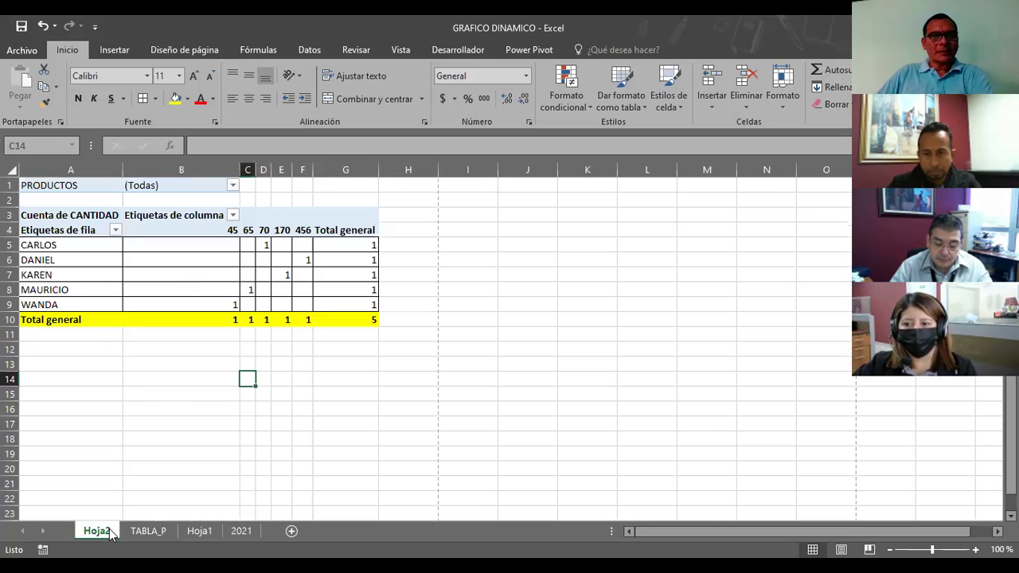
{"action": "left_click", "coordinate": [178, 390]}
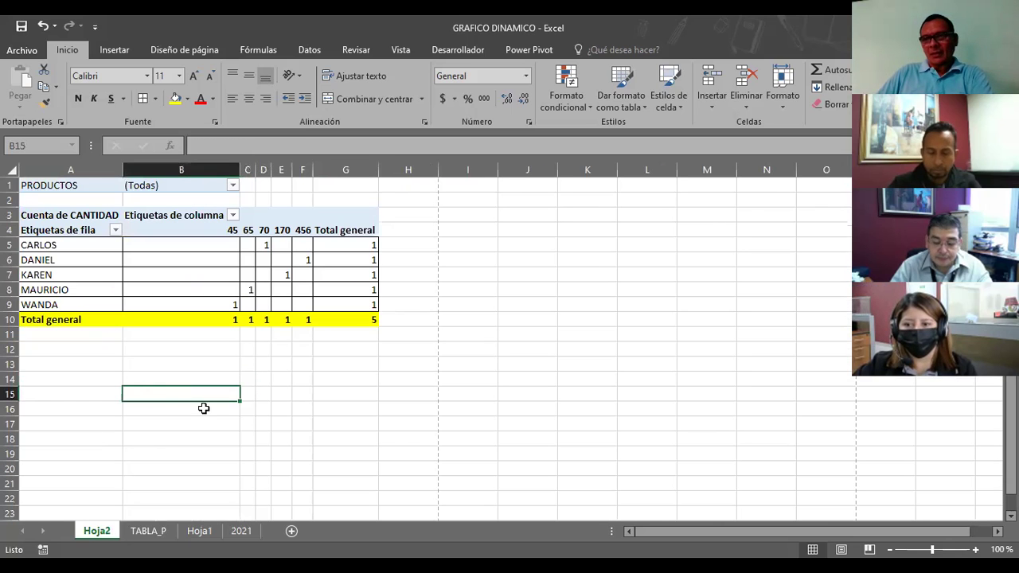
{"action": "left_click", "coordinate": [195, 216]}
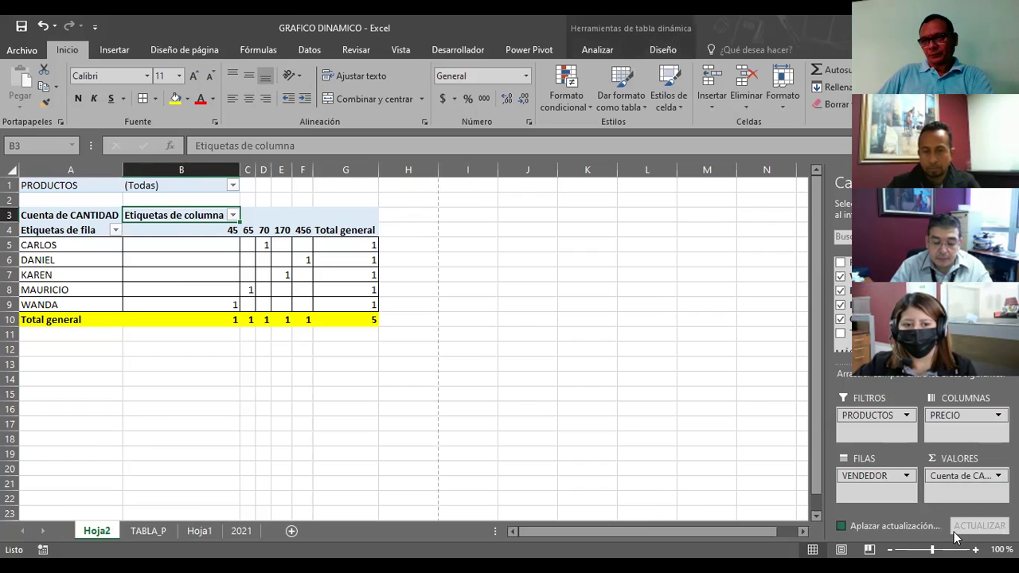
{"action": "left_click", "coordinate": [76, 320]}
{"action": "left_click", "coordinate": [144, 303]}
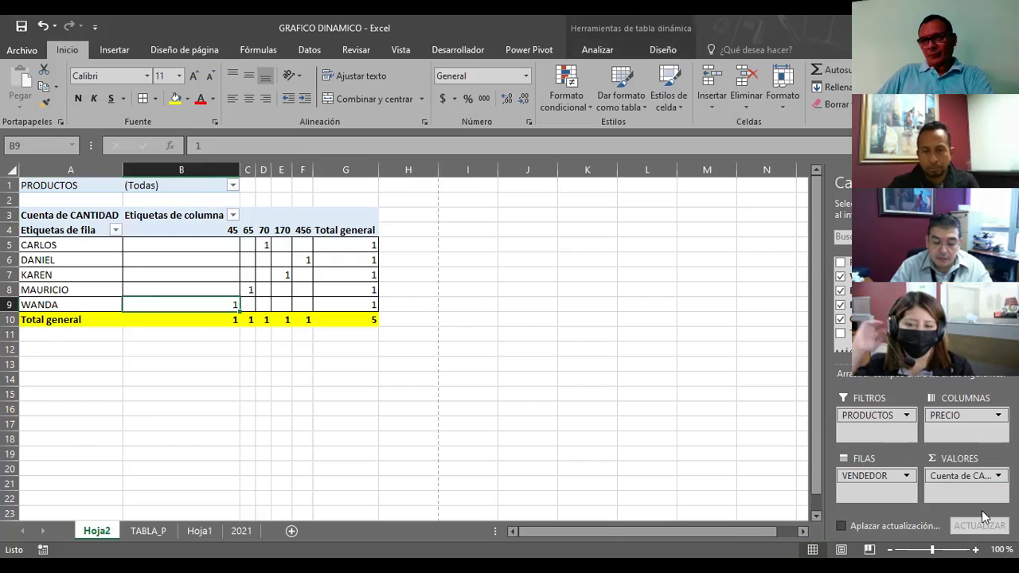
{"action": "left_click", "coordinate": [840, 528]}
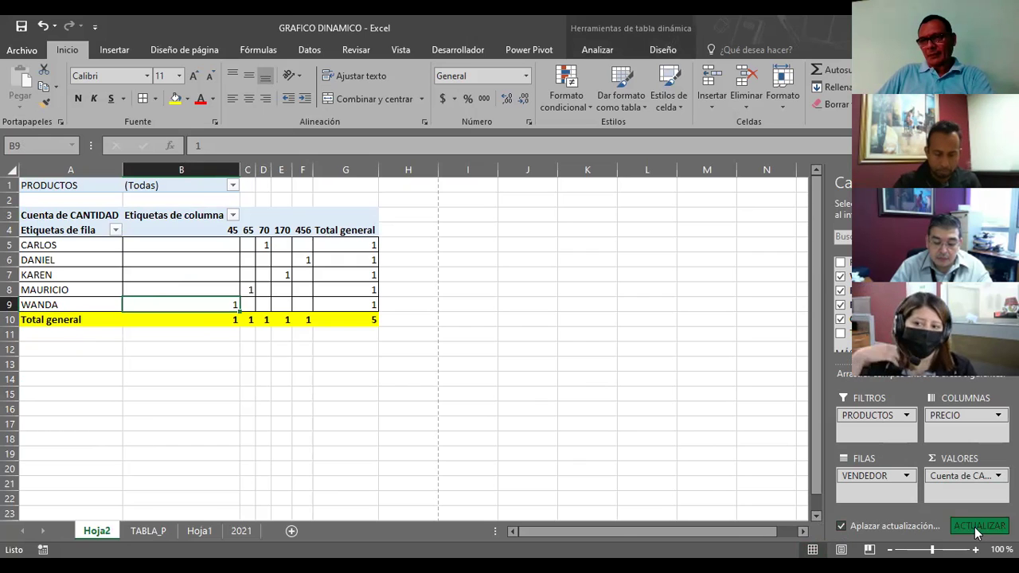
{"action": "left_click", "coordinate": [423, 380]}
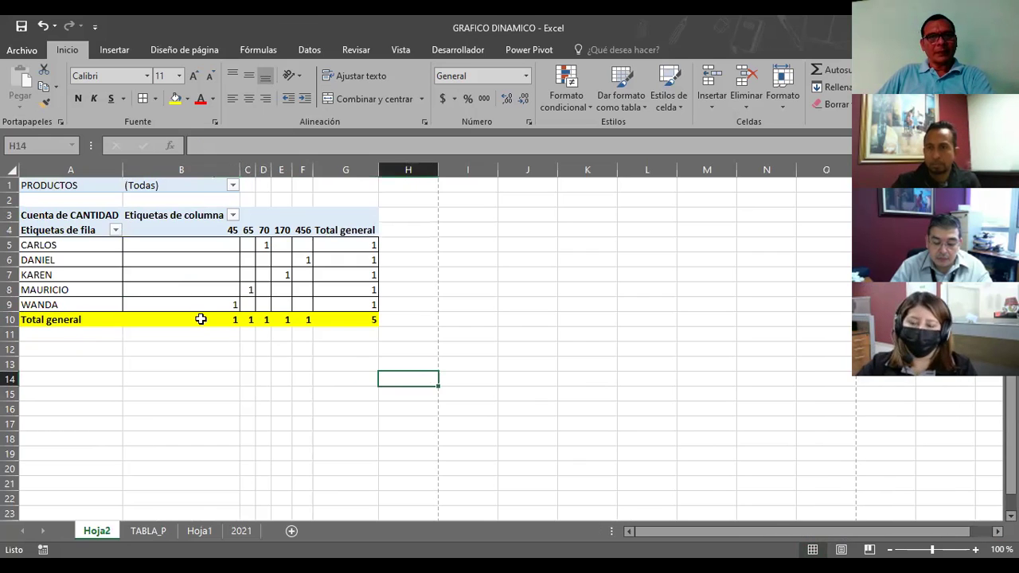
{"action": "left_click", "coordinate": [202, 319]}
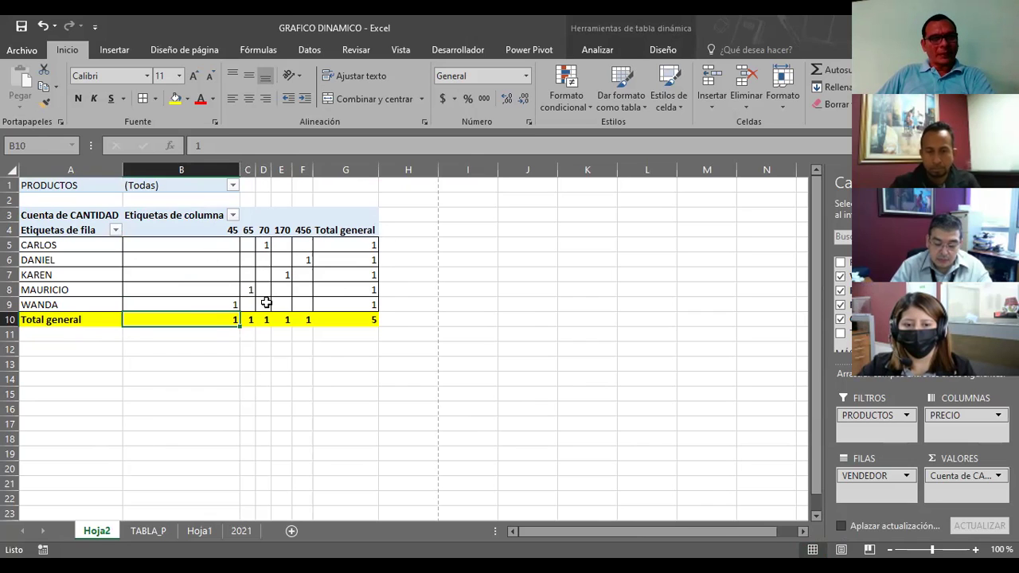
Step: Look over the blanked row in TABLA_P, then come back to the Hoja2 pivot
{"action": "left_click", "coordinate": [149, 531]}
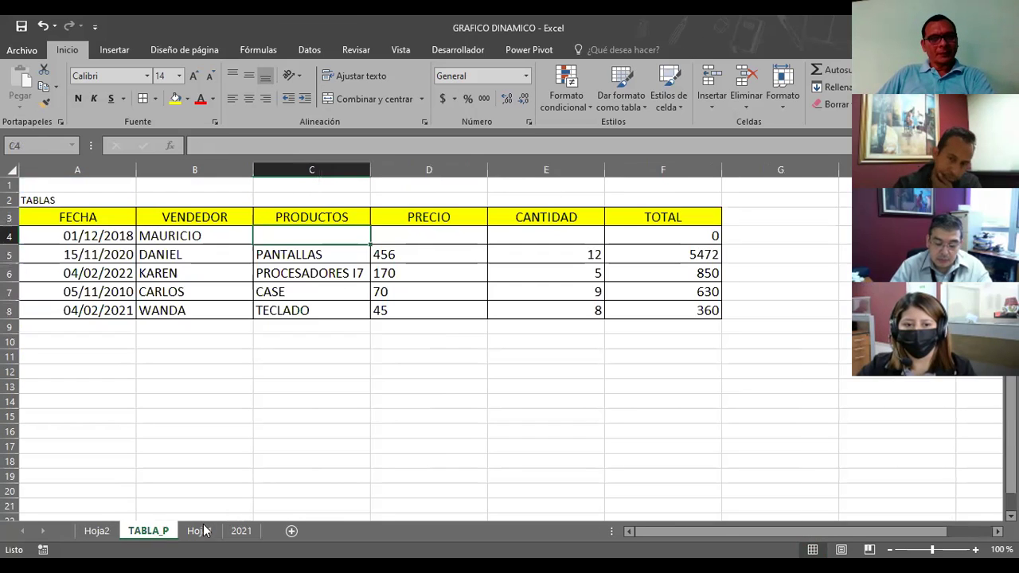
{"action": "left_click", "coordinate": [110, 533]}
{"action": "left_click", "coordinate": [199, 531]}
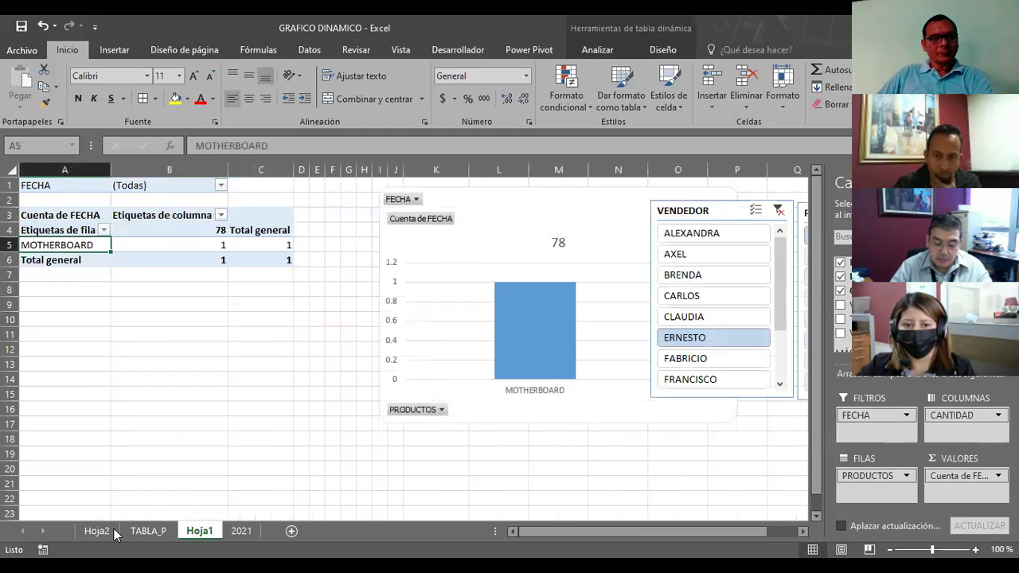
{"action": "left_click", "coordinate": [113, 532]}
{"action": "left_click", "coordinate": [149, 531]}
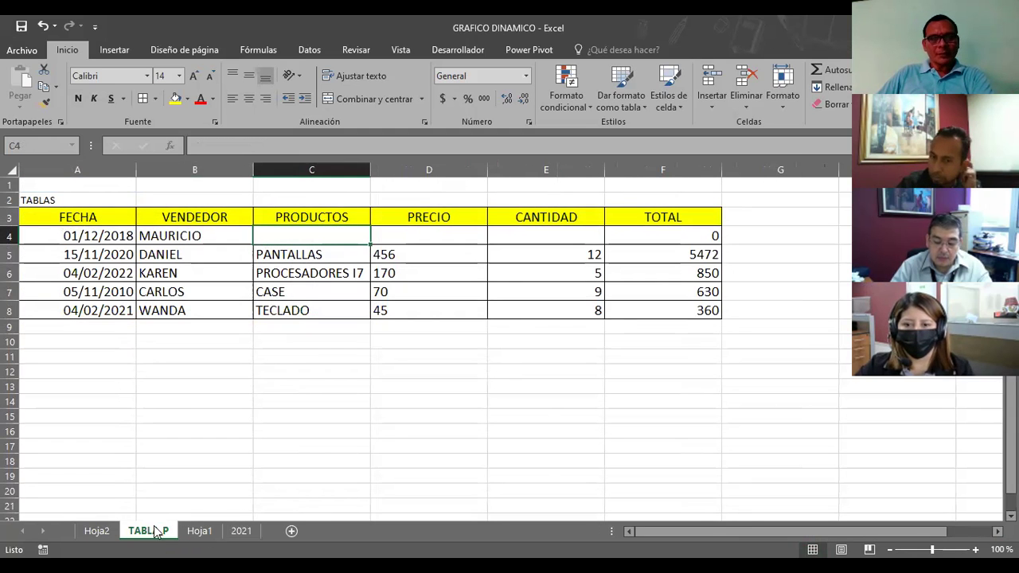
{"action": "left_click", "coordinate": [98, 534]}
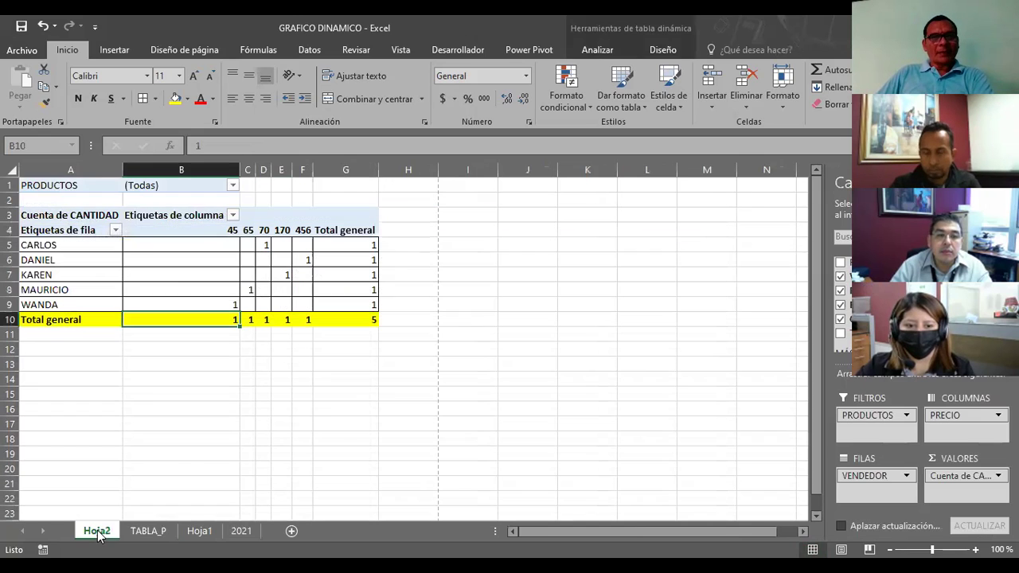
Step: Click empty cells below the pivot table to close its field list
{"action": "left_click", "coordinate": [229, 351]}
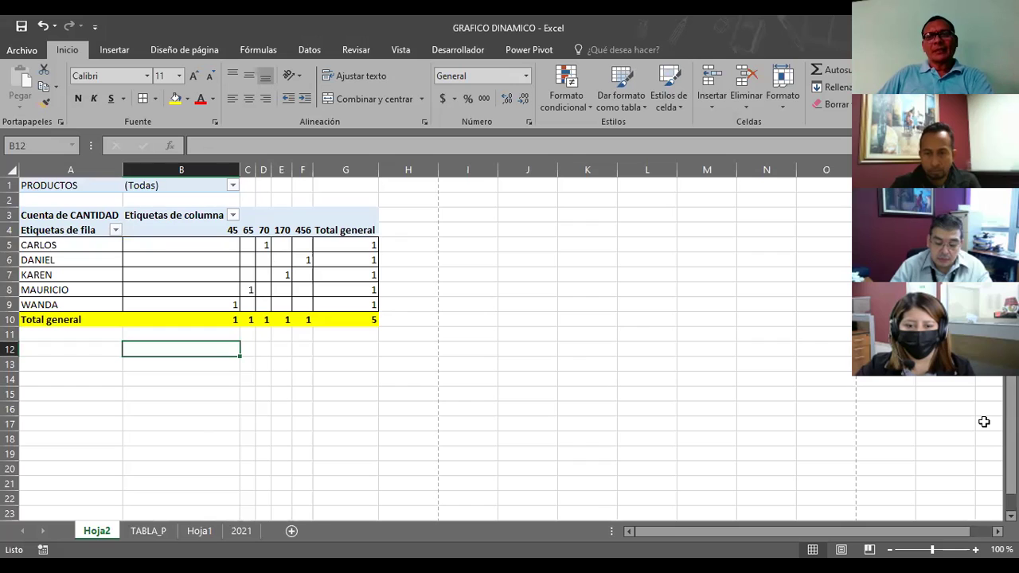
{"action": "left_click", "coordinate": [917, 397]}
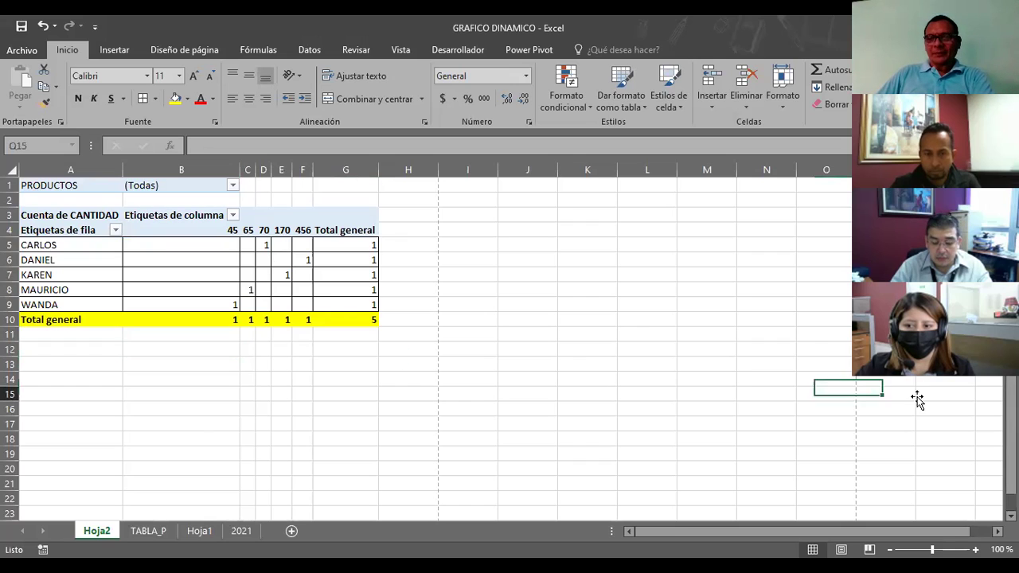
{"action": "left_click", "coordinate": [302, 359]}
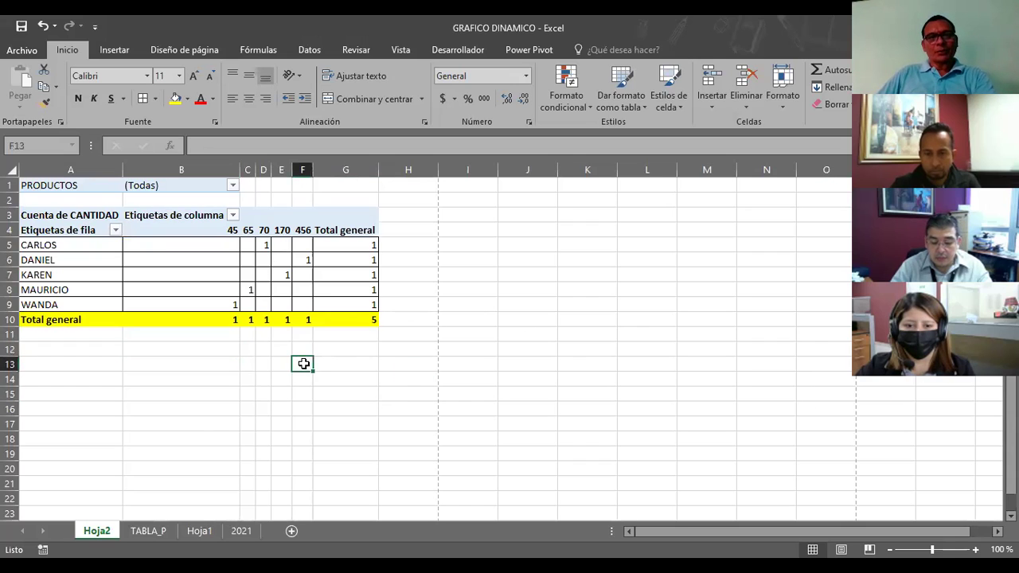
{"action": "left_click", "coordinate": [342, 377]}
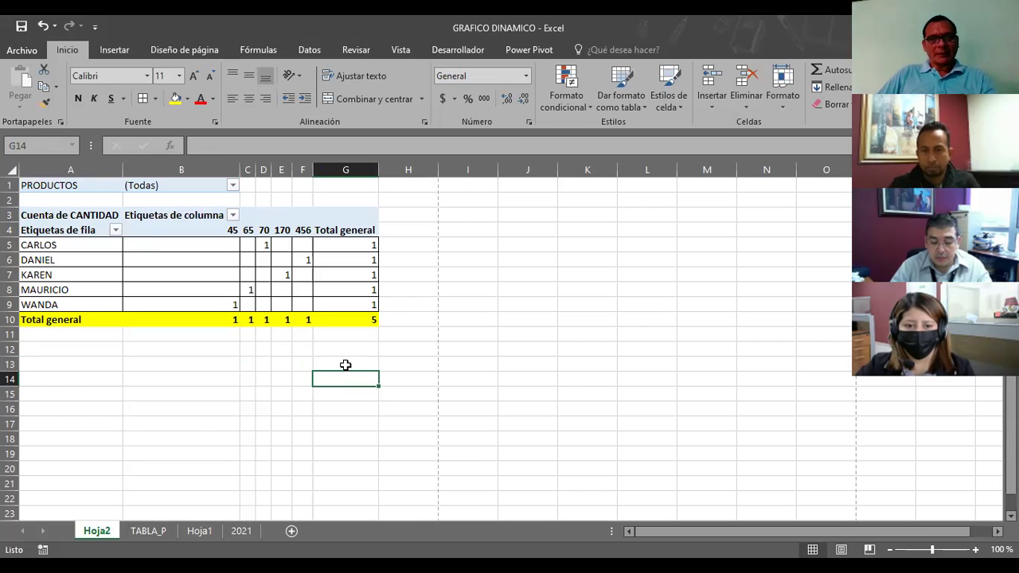
Step: Enter a temporary SEXO heading in G13 and M / F entries in row 14
{"action": "left_click", "coordinate": [345, 364]}
{"action": "type", "text": "SEXO"}
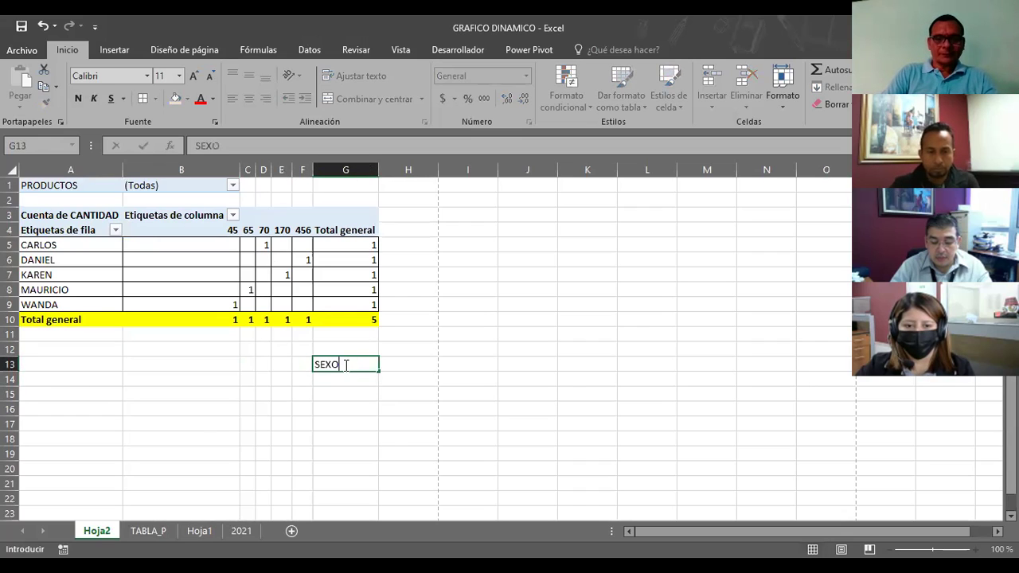
{"action": "key", "text": "Return"}
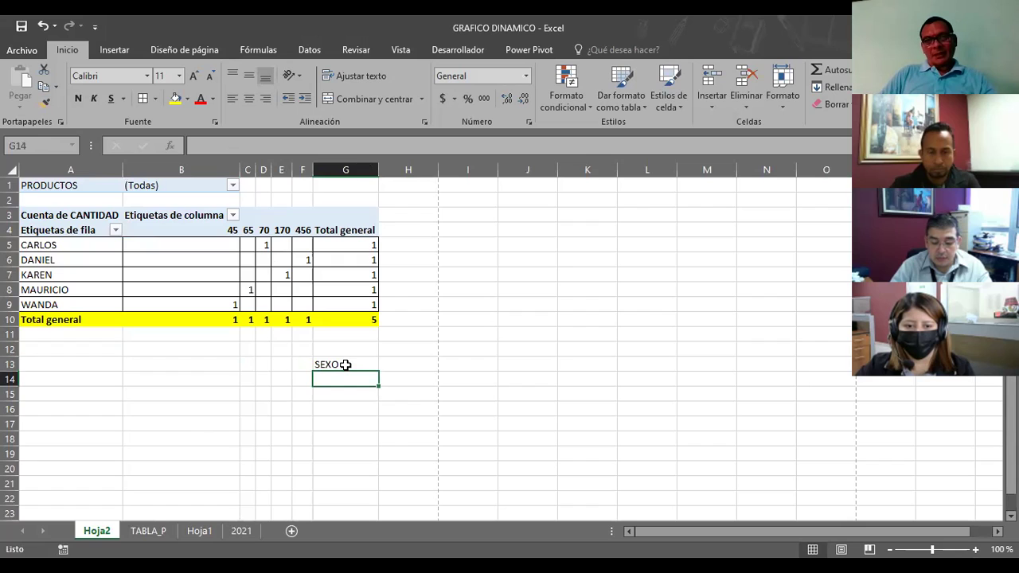
{"action": "key", "text": "Left"}
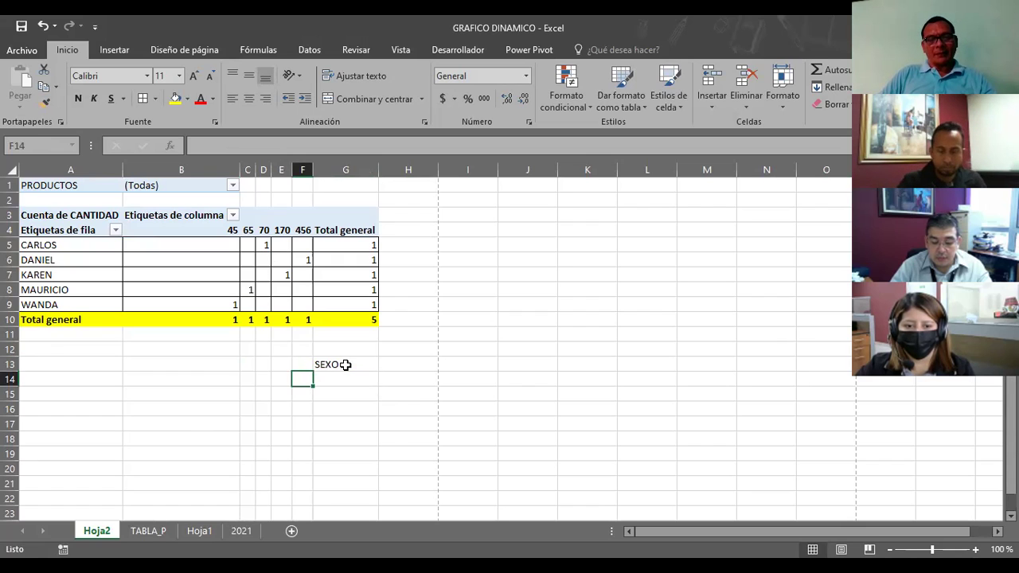
{"action": "type", "text": "M"}
{"action": "key", "text": "Tab"}
{"action": "type", "text": "F"}
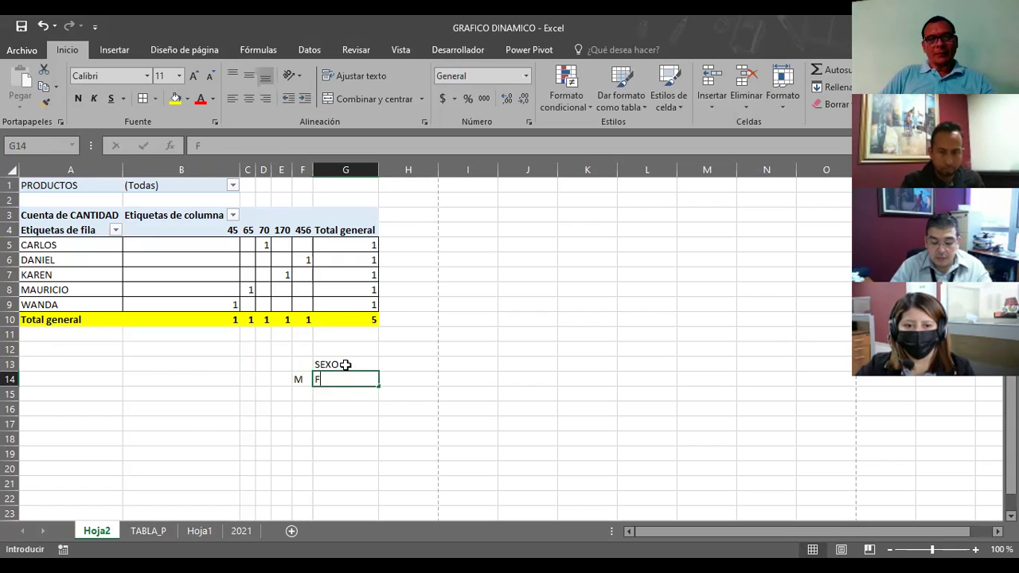
{"action": "key", "text": "Left"}
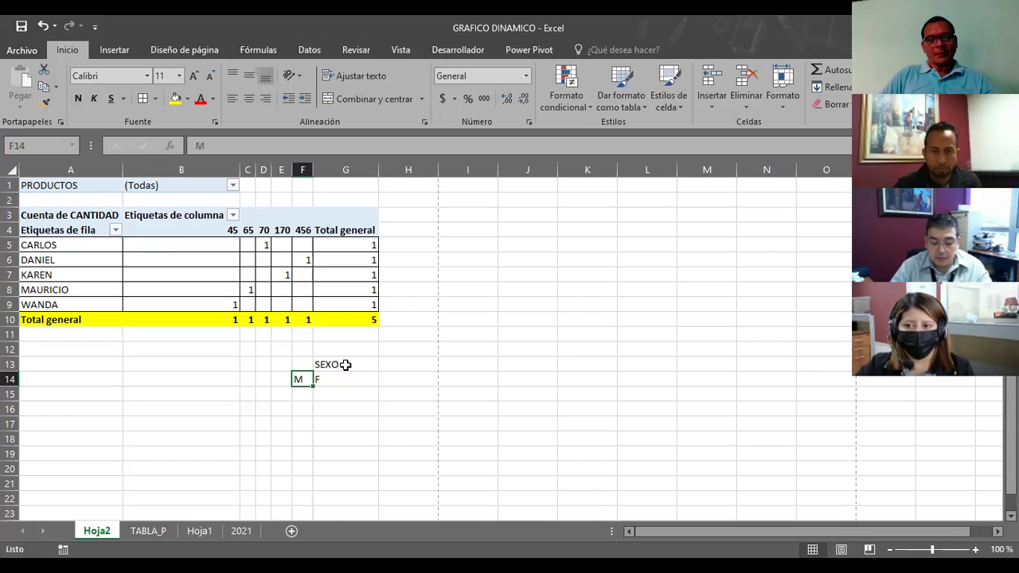
{"action": "type", "text": "W"}
{"action": "type", "text": "M"}
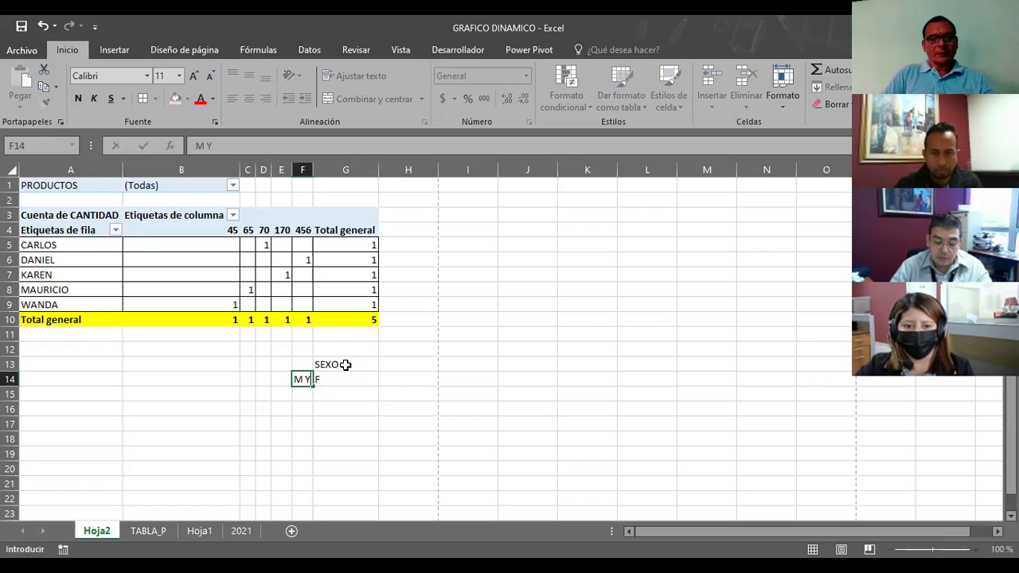
{"action": "key", "text": "Return"}
Step: Delete the SEXO heading from G13
{"action": "key", "text": "Up"}
{"action": "key", "text": "Page_Down"}
{"action": "key", "text": "Right"}
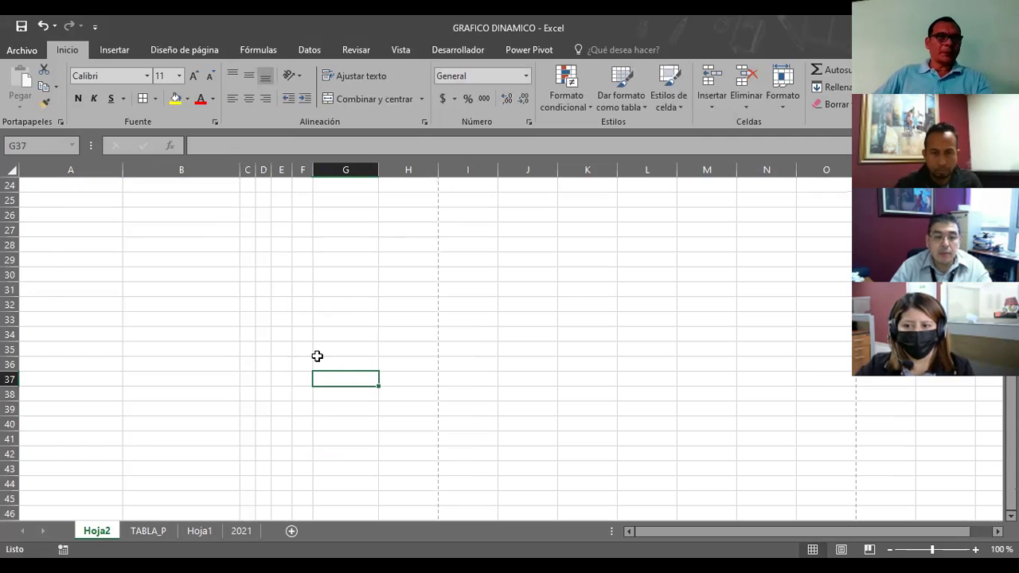
{"action": "scroll", "coordinate": [316, 356], "scroll_direction": "up", "scroll_amount": 8}
{"action": "left_click", "coordinate": [330, 363]}
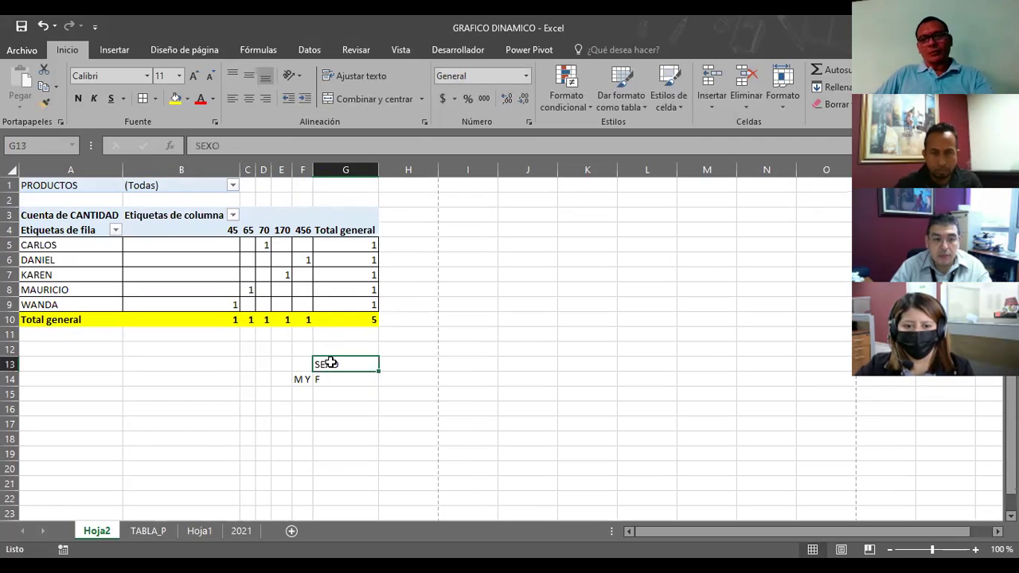
{"action": "key", "text": "Delete"}
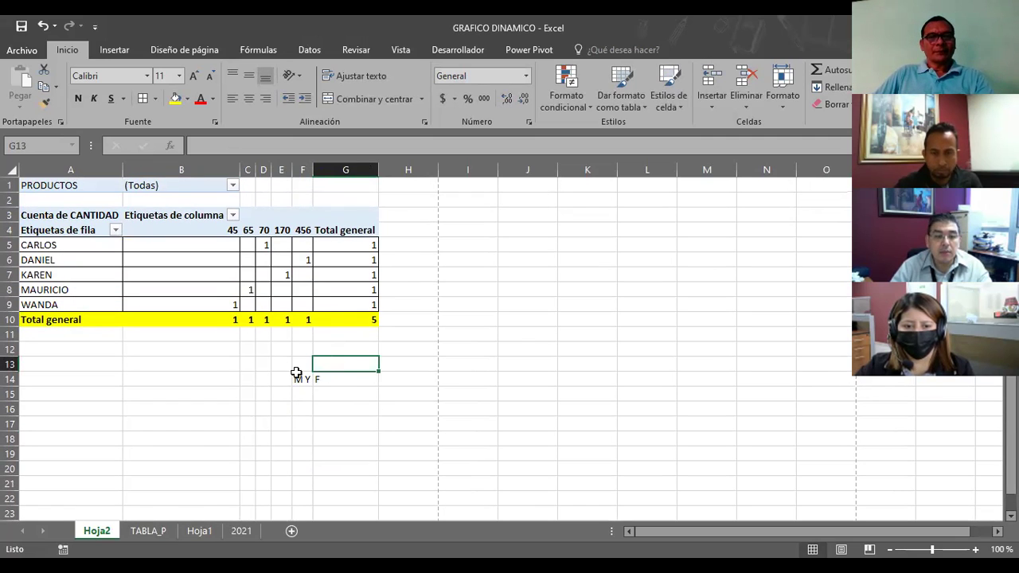
Step: Widen column F and clear the M Y F text from F14
{"action": "left_click", "coordinate": [296, 372]}
{"action": "left_click", "coordinate": [323, 378]}
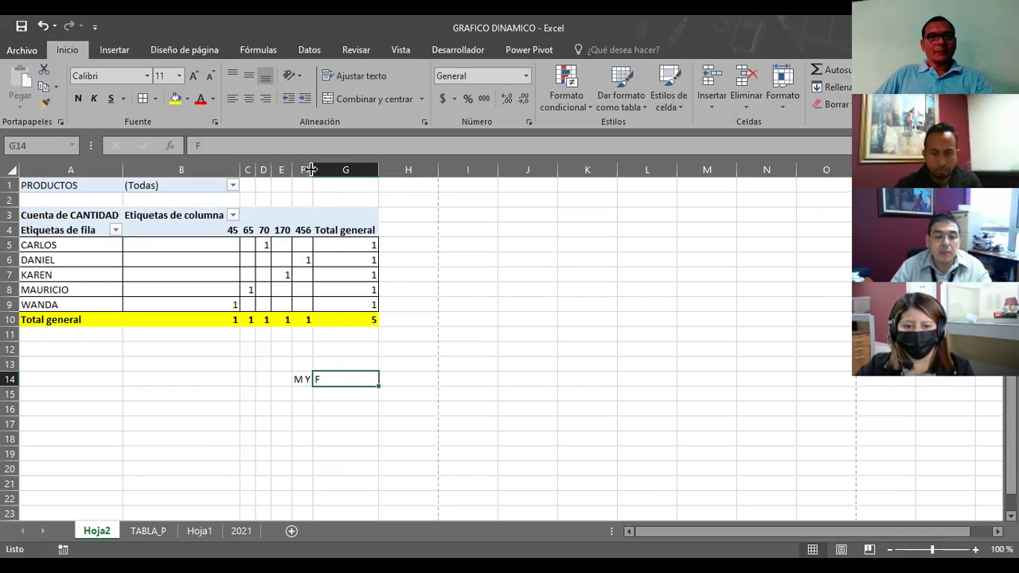
{"action": "left_click_drag", "start_coordinate": [312, 169], "coordinate": [331, 170]}
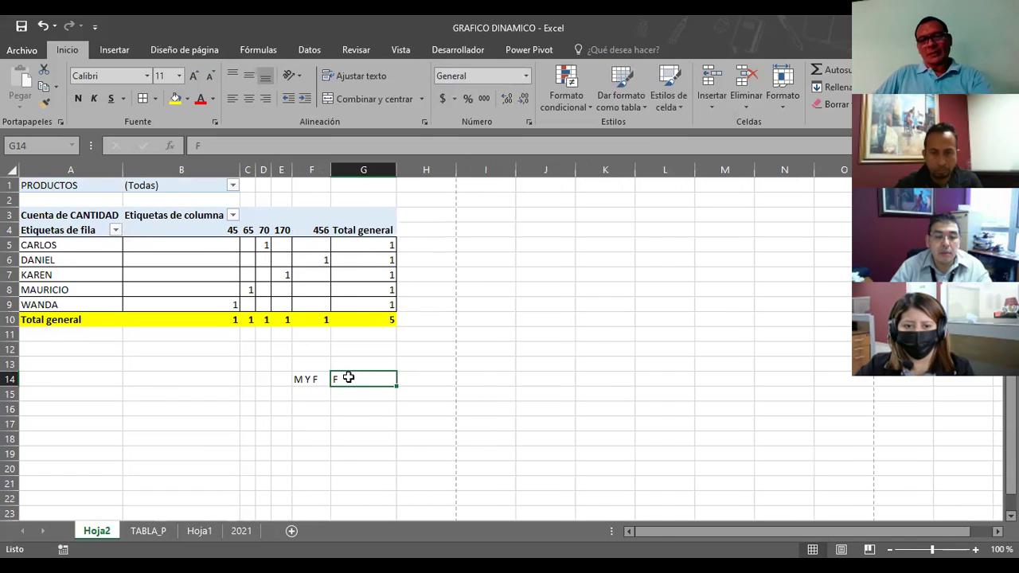
{"action": "left_click", "coordinate": [305, 379]}
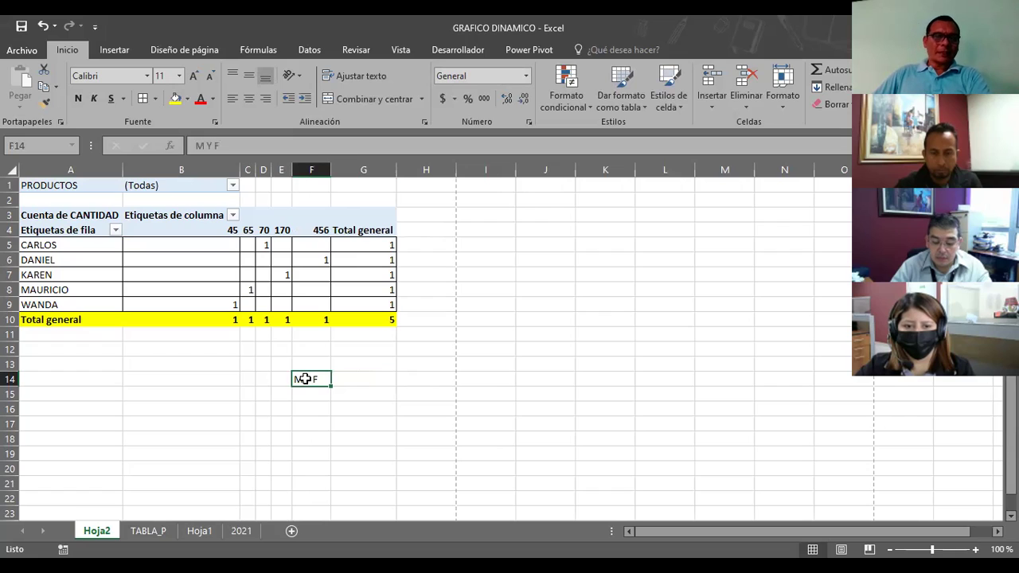
{"action": "left_click", "coordinate": [365, 380]}
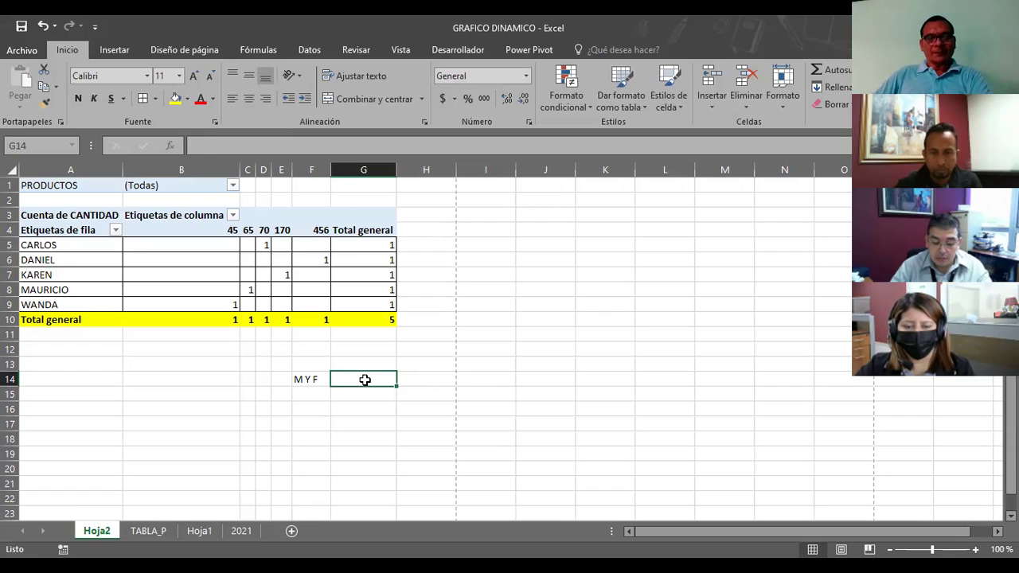
{"action": "left_click", "coordinate": [317, 383]}
{"action": "key", "text": "Delete"}
{"action": "left_click", "coordinate": [305, 364]}
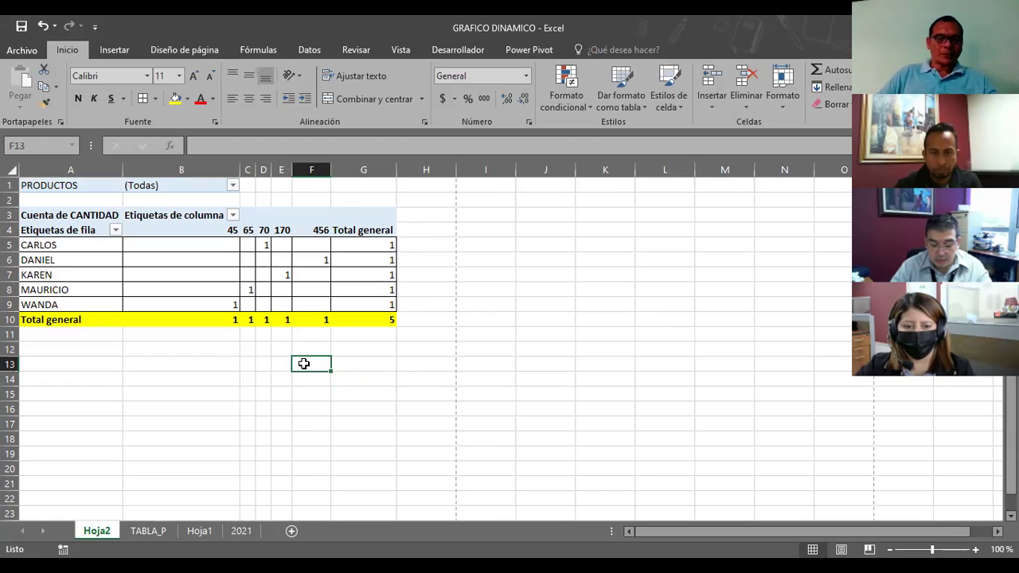
Step: Enter MASCULINO in F13 with a count of 1, widening column F to fit
{"action": "type", "text": "MASCULINO"}
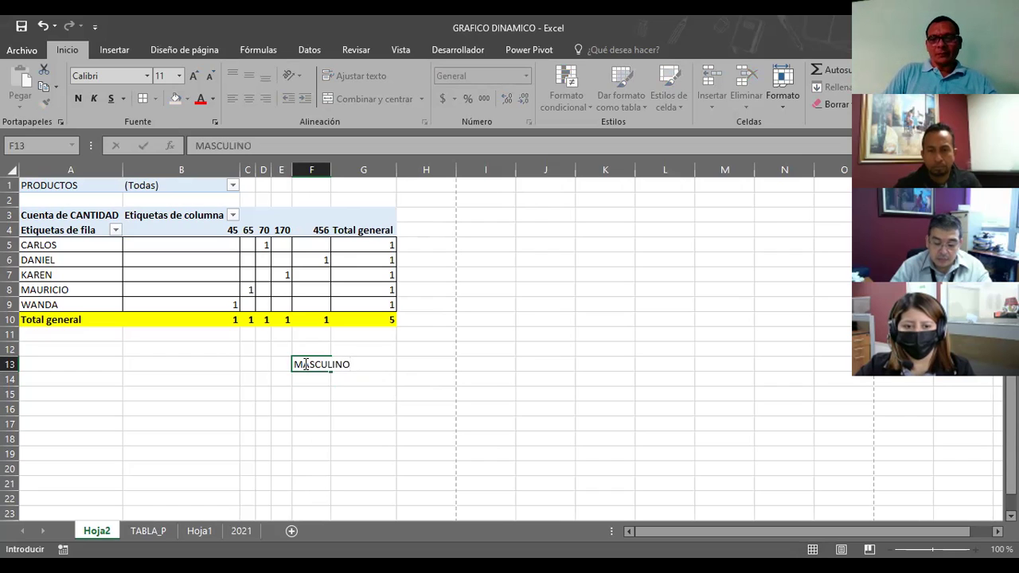
{"action": "key", "text": "Tab"}
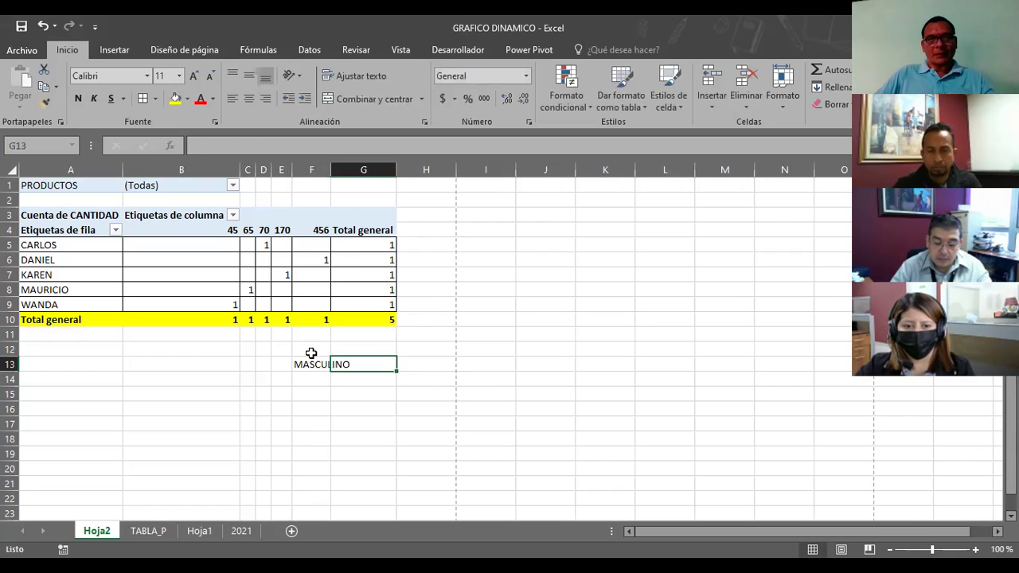
{"action": "left_click_drag", "start_coordinate": [331, 170], "coordinate": [358, 180]}
{"action": "type", "text": "1"}
Step: Label F14 FEMENINO, fixing a typo, and select G14 for its count
{"action": "left_click", "coordinate": [316, 377]}
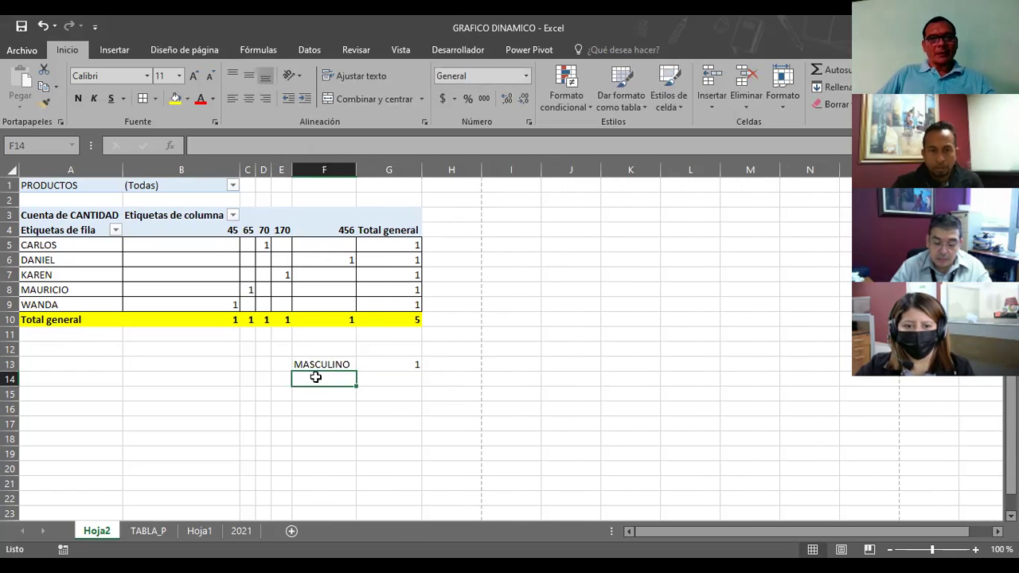
{"action": "type", "text": "FEMENNINO"}
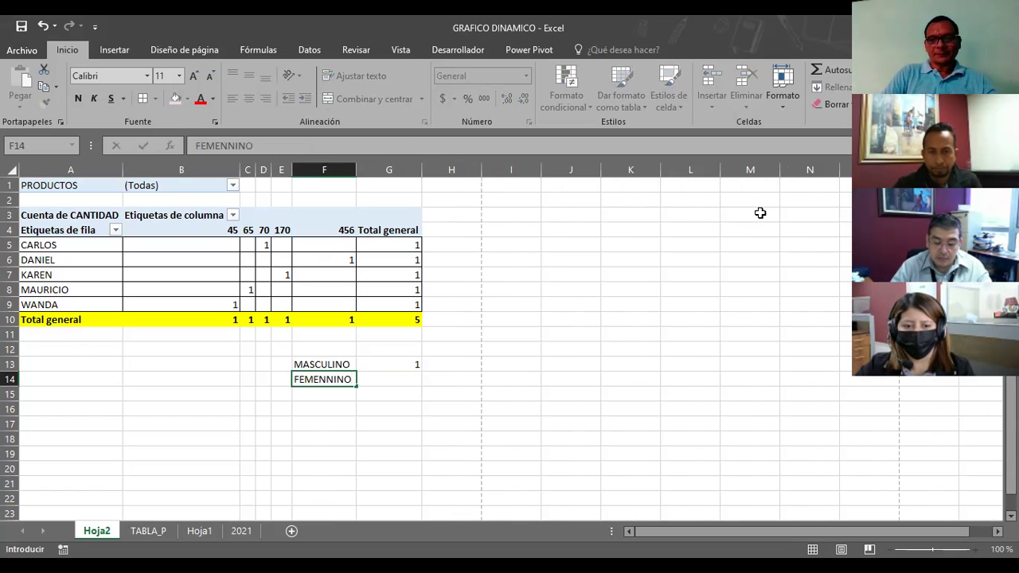
{"action": "key", "text": "BackSpace"}
{"action": "key", "text": "BackSpace"}
{"action": "key", "text": "BackSpace"}
{"action": "type", "text": "INO"}
{"action": "key", "text": "Return"}
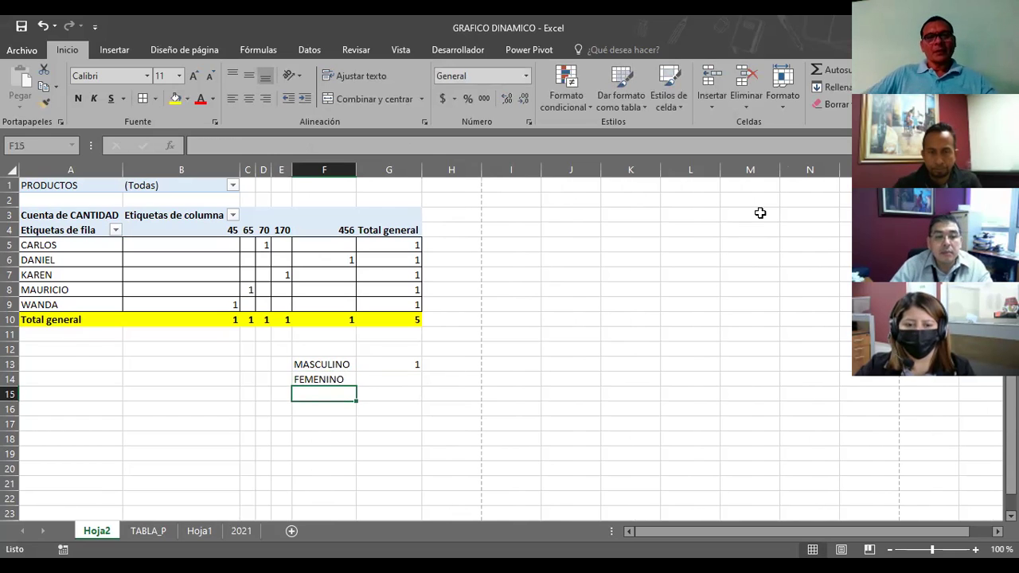
{"action": "left_click", "coordinate": [334, 379]}
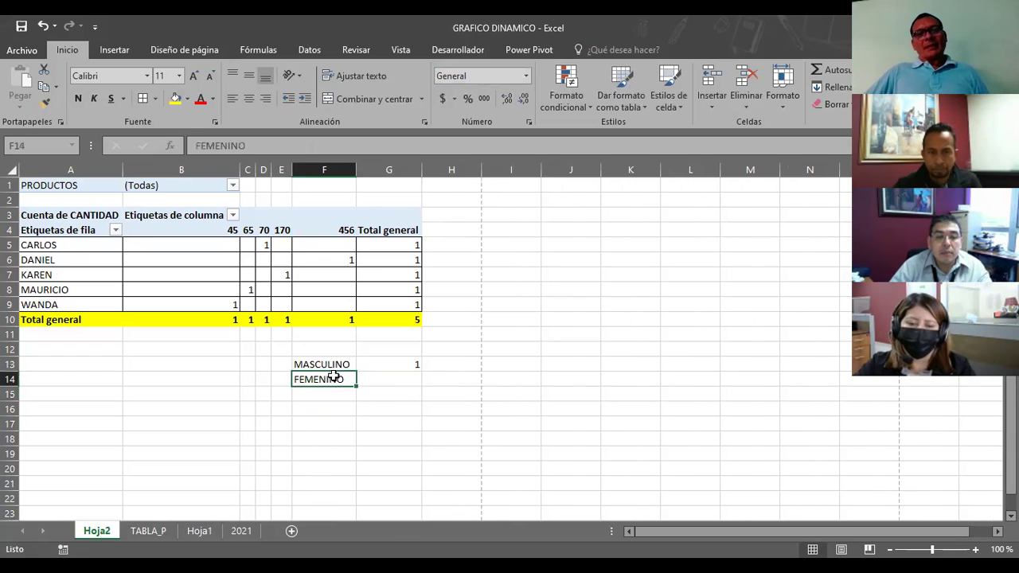
{"action": "left_click", "coordinate": [387, 383]}
Step: Enter a 1 in G14 and the M and F headers in C13 and D13
{"action": "type", "text": "1"}
{"action": "left_click", "coordinate": [425, 410]}
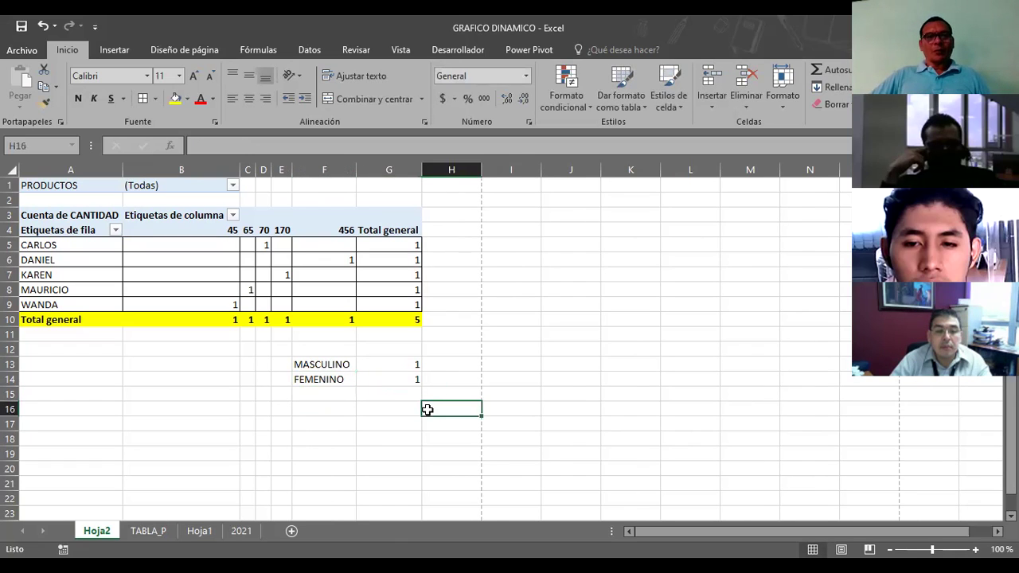
{"action": "left_click", "coordinate": [245, 366]}
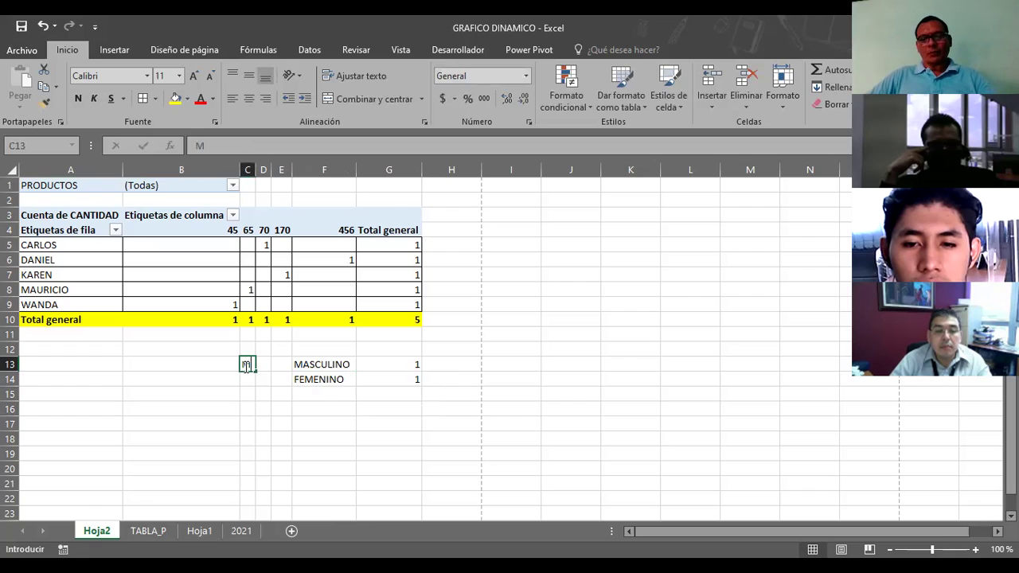
{"action": "key", "text": "Right"}
{"action": "type", "text": "F"}
{"action": "key", "text": "Return"}
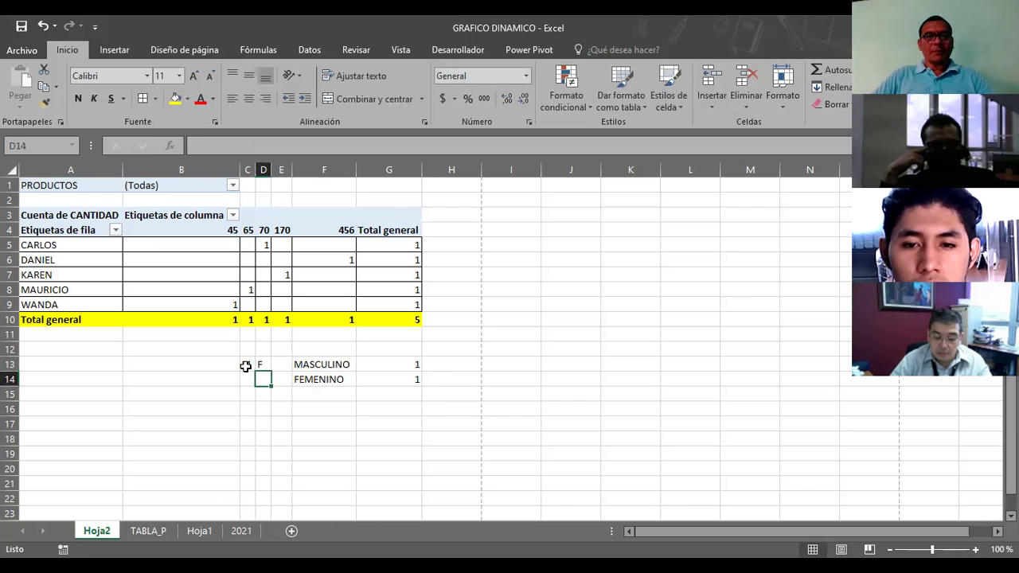
Step: Tally 1s under the headers in C14, C15, D16 and D17
{"action": "type", "text": "1"}
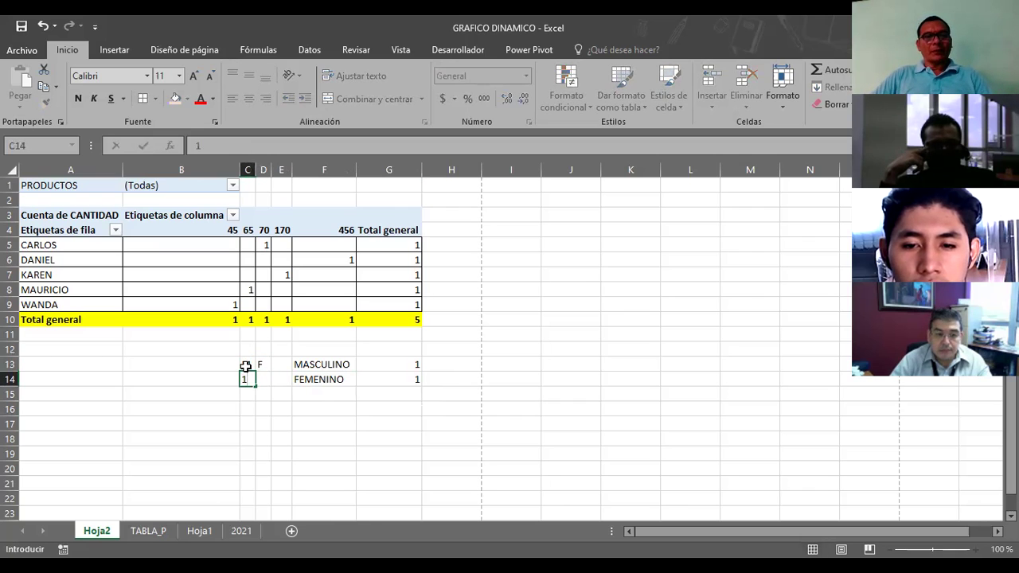
{"action": "key", "text": "Return"}
{"action": "key", "text": "Right"}
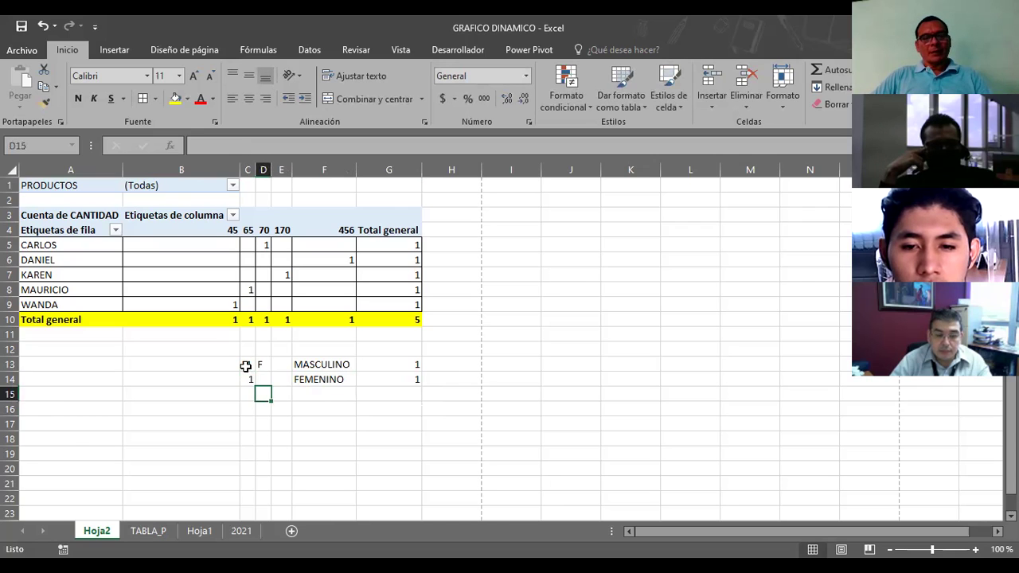
{"action": "key", "text": "Left"}
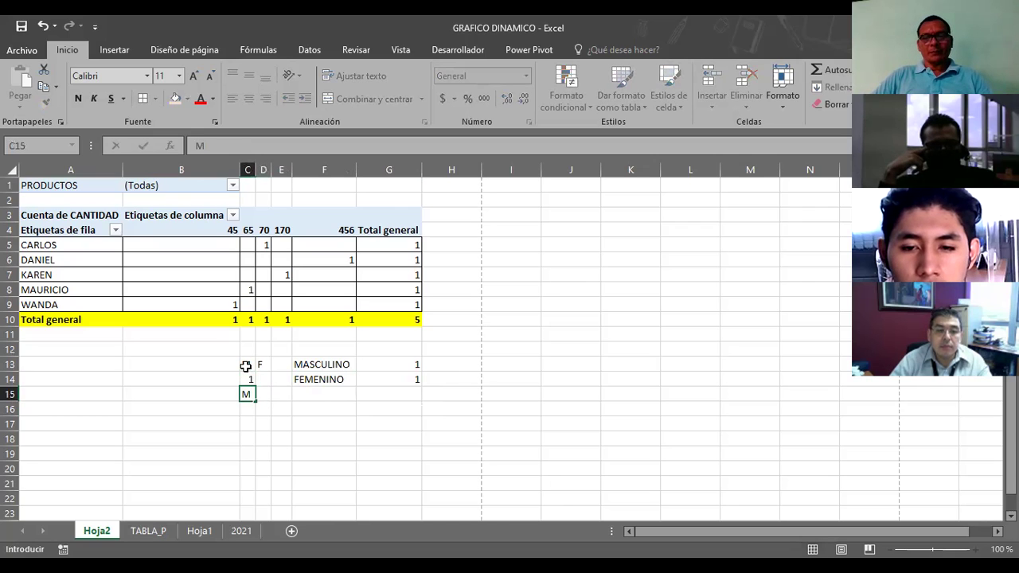
{"action": "key", "text": "ctrl+Return"}
{"action": "key", "text": "ctrl+j"}
{"action": "key", "text": "Right"}
{"action": "key", "text": "Down"}
{"action": "type", "text": "1"}
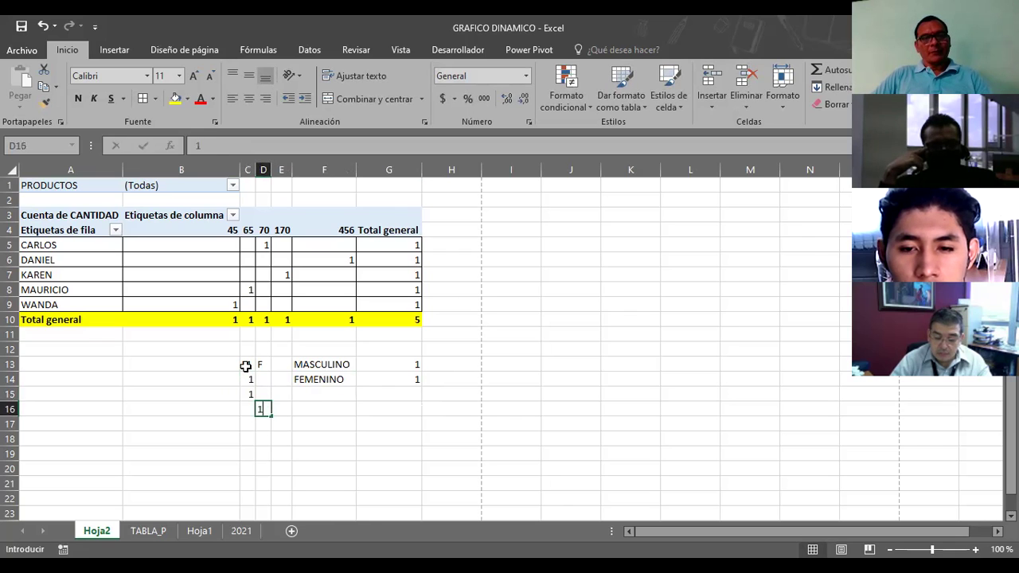
{"action": "key", "text": "Return"}
{"action": "type", "text": "1"}
{"action": "key", "text": "Return"}
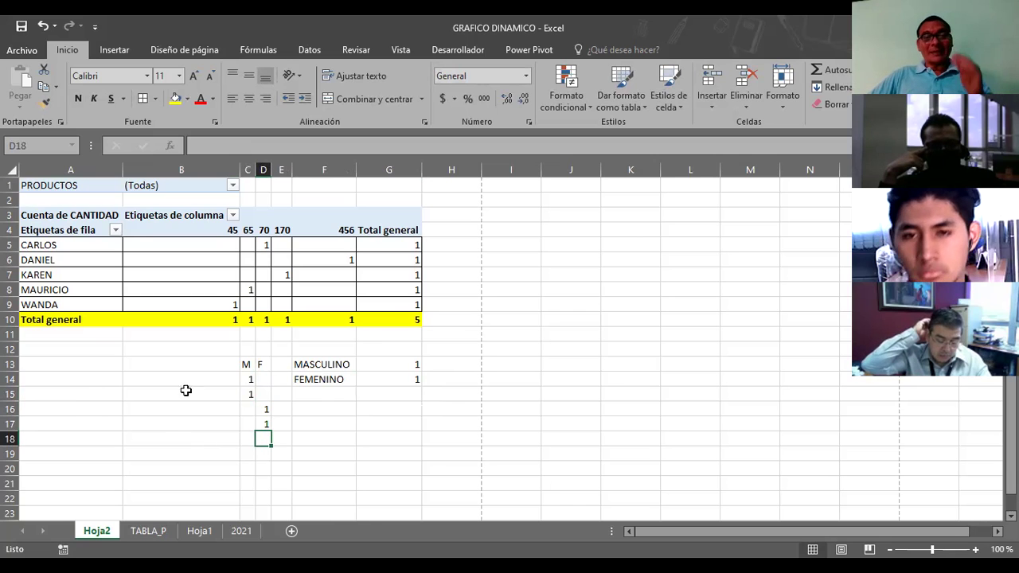
Step: Delete the helper labels and 1s in B12:G17, leaving only the pivot totalling 5
{"action": "left_click_drag", "start_coordinate": [227, 351], "coordinate": [414, 424]}
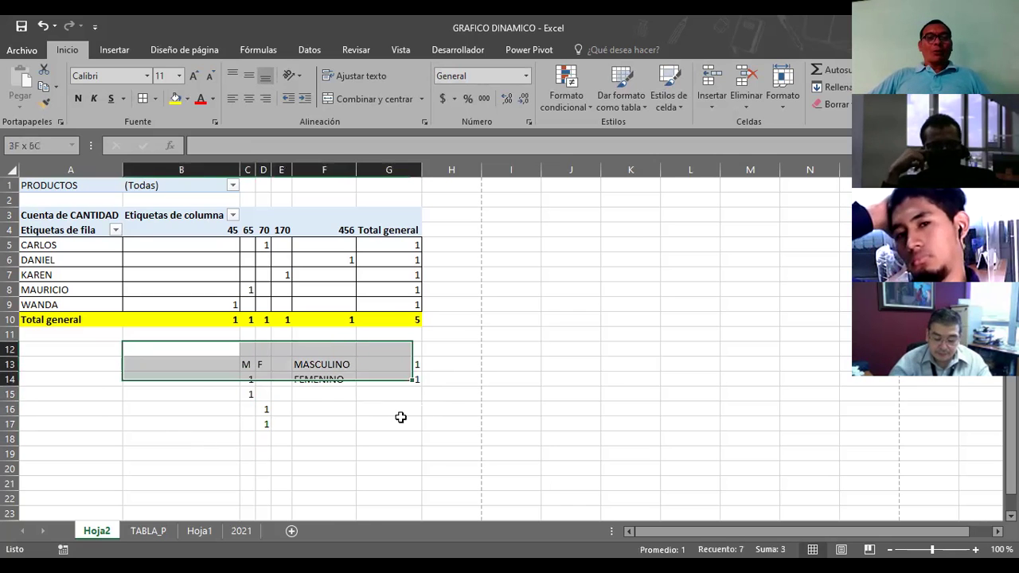
{"action": "key", "text": "Delete"}
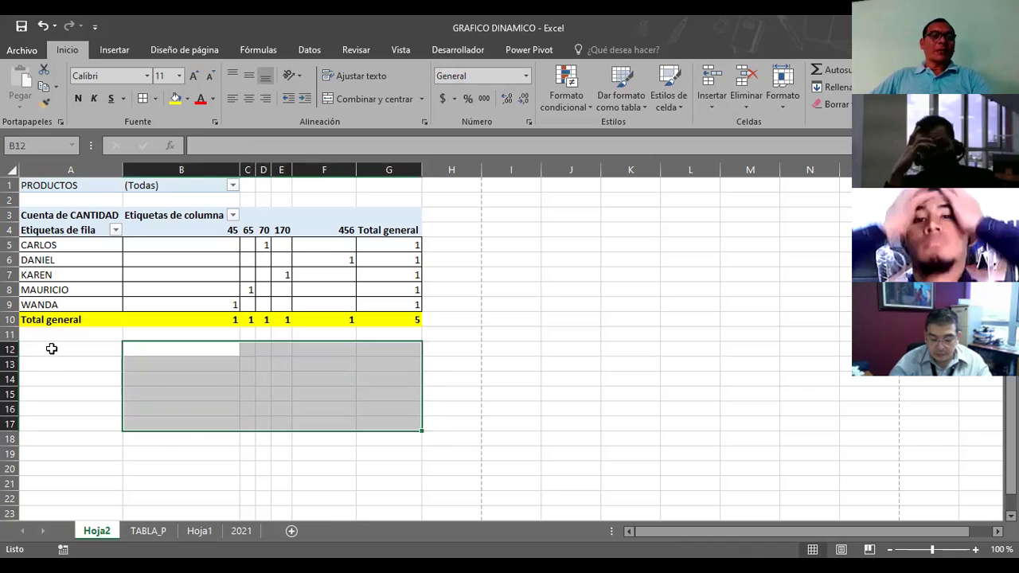
{"action": "left_click", "coordinate": [51, 347]}
{"action": "left_click", "coordinate": [52, 335]}
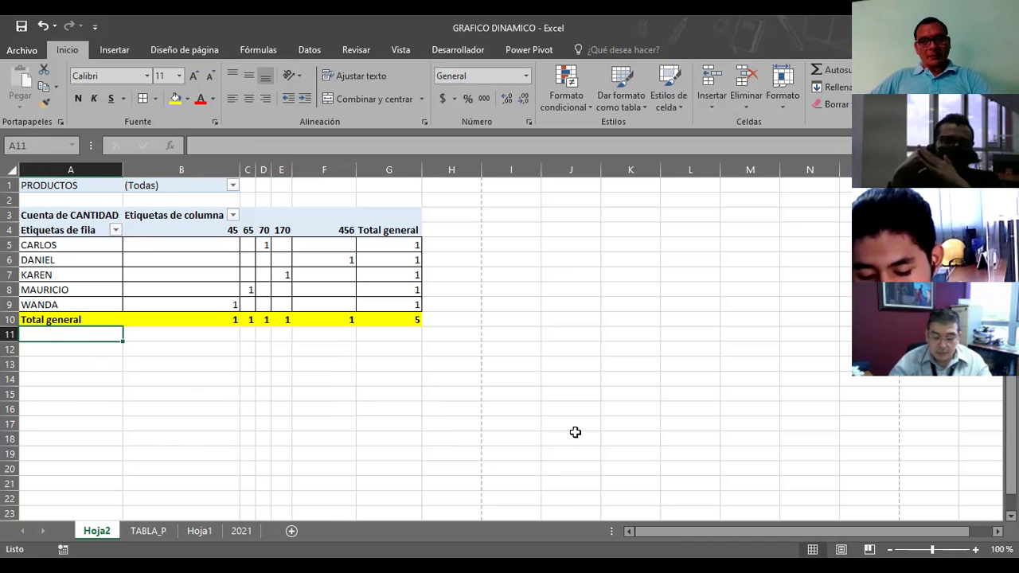
{"action": "left_click", "coordinate": [44, 344]}
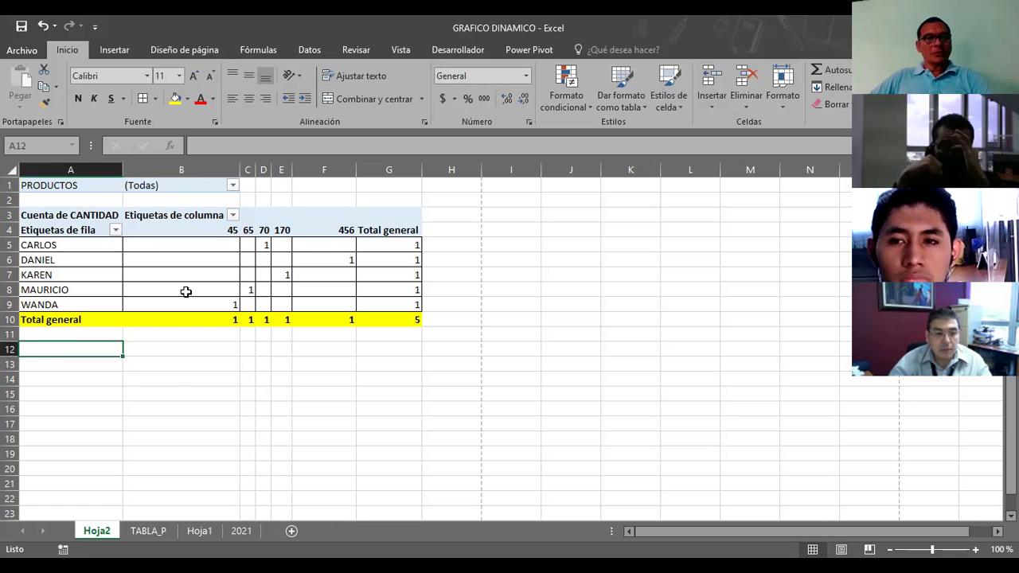
{"action": "left_click", "coordinate": [186, 292]}
{"action": "left_click", "coordinate": [965, 475]}
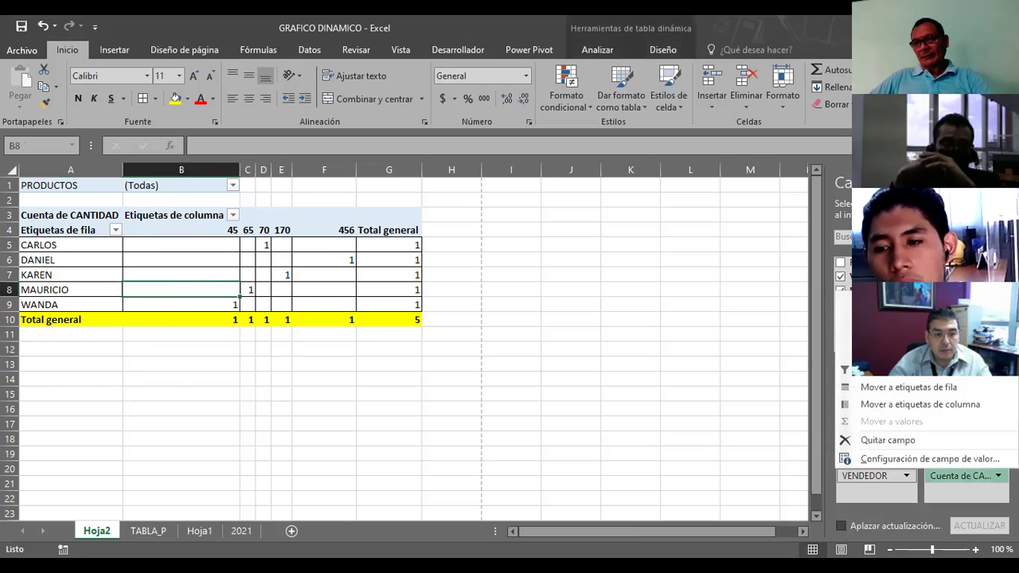
{"action": "left_click", "coordinate": [992, 459]}
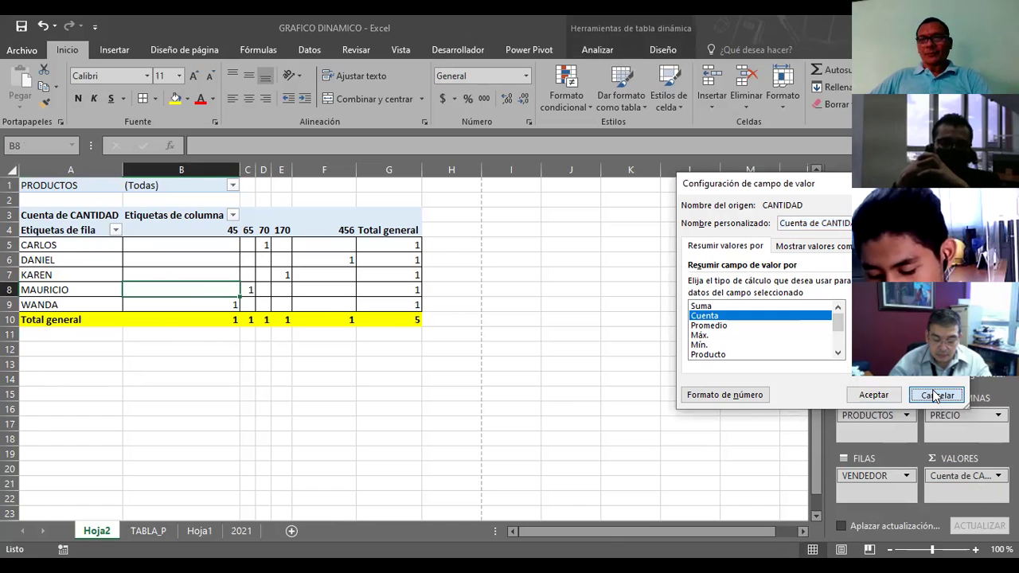
{"action": "left_click", "coordinate": [939, 397]}
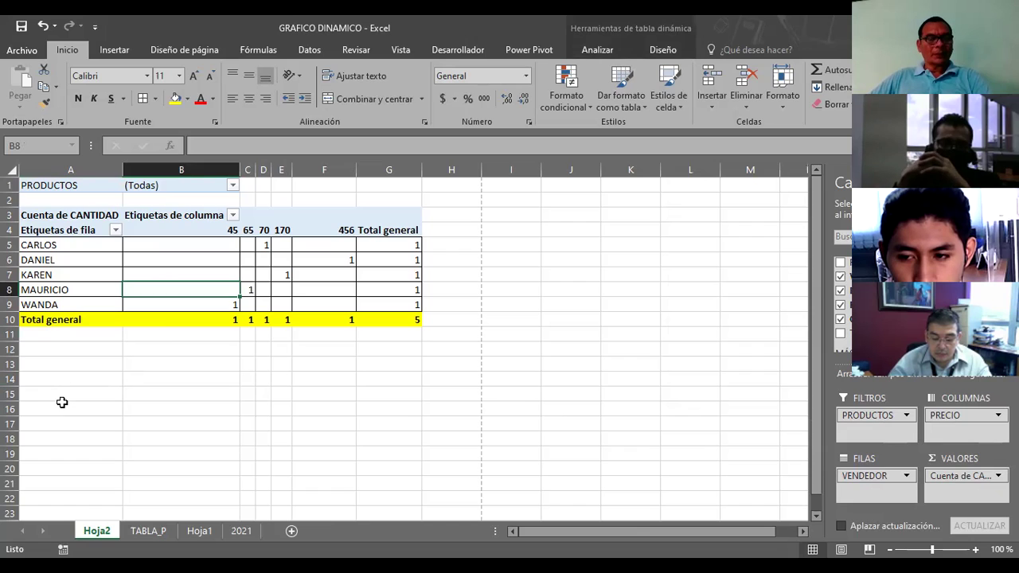
{"action": "left_click", "coordinate": [101, 364]}
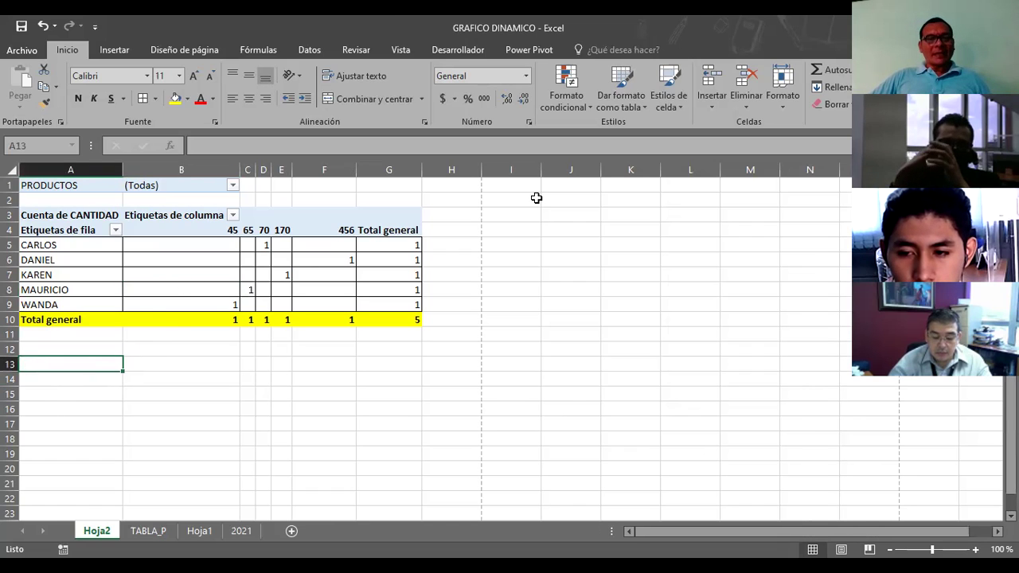
Step: Move through the 2021, TABLA_P and Hoja2 sheets, ending on Hoja1 with its pivot chart
{"action": "left_click", "coordinate": [241, 531]}
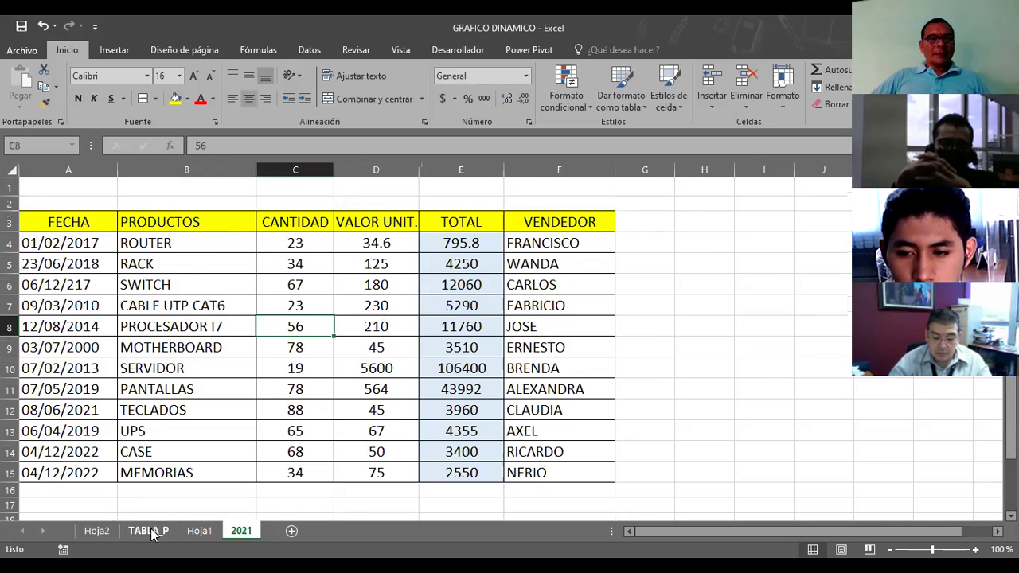
{"action": "left_click", "coordinate": [151, 531]}
{"action": "left_click", "coordinate": [99, 530]}
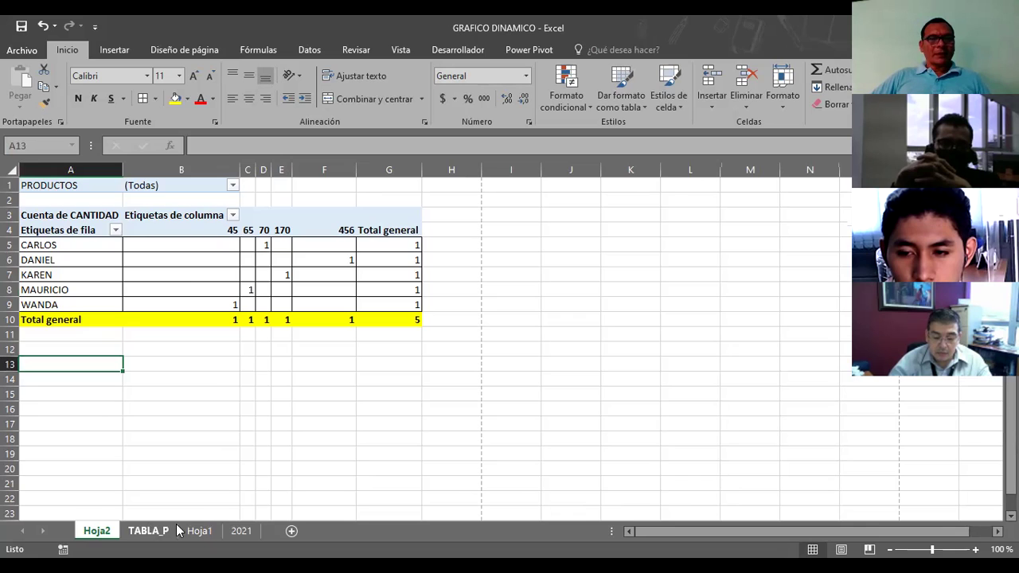
{"action": "left_click", "coordinate": [199, 531]}
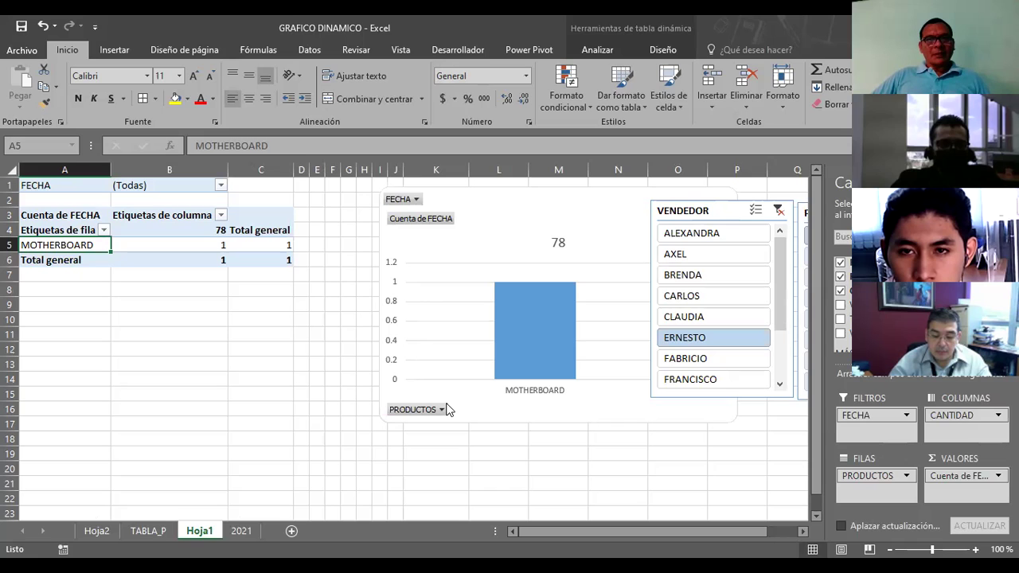
Step: Run the Graficos Dinamicos slide show from the title to 'Información sobre las tablas dinámicas'
{"action": "key", "text": "alt+Tab"}
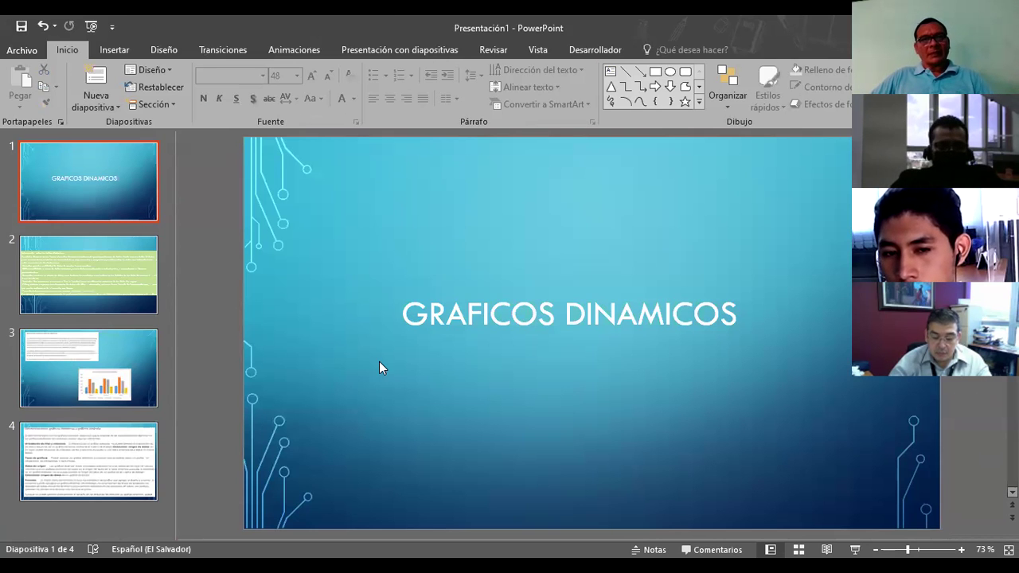
{"action": "key", "text": "F5"}
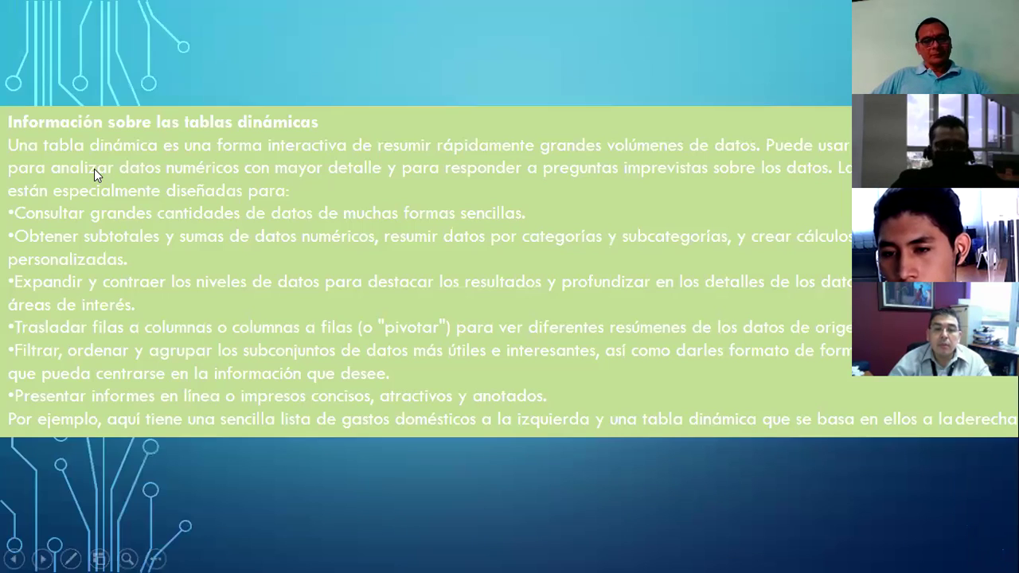
{"action": "left_click", "coordinate": [253, 205]}
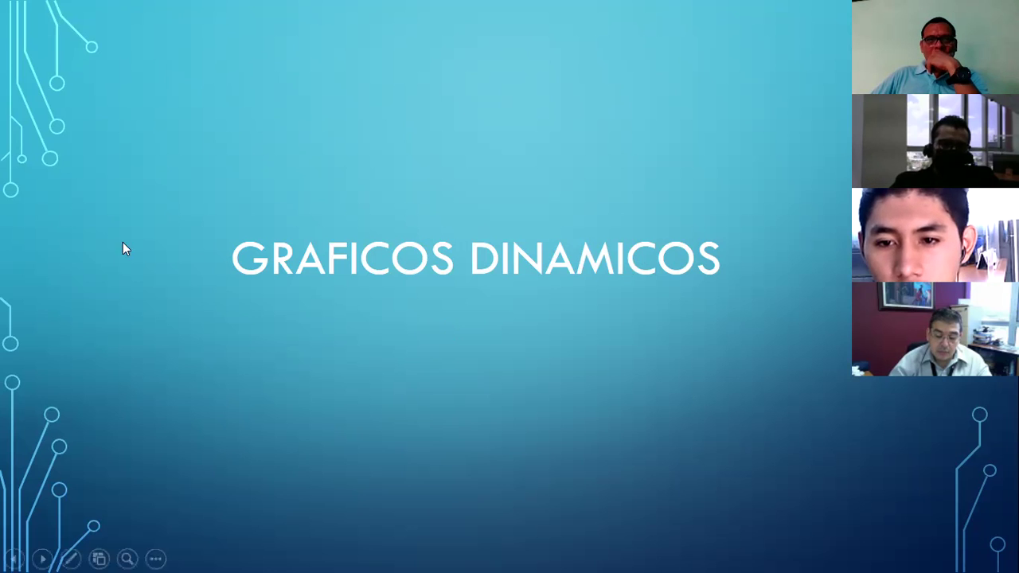
{"action": "left_click", "coordinate": [227, 206]}
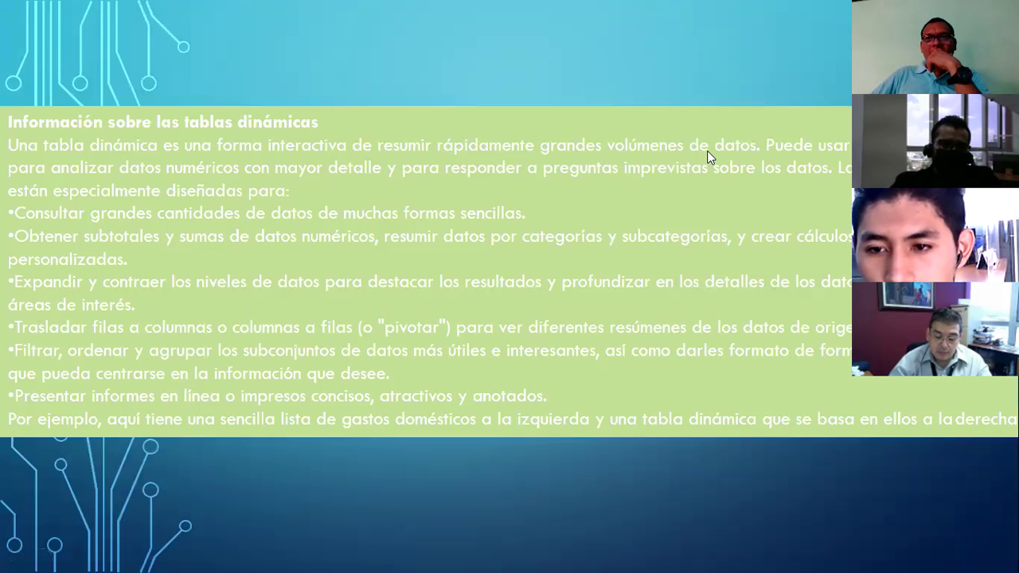
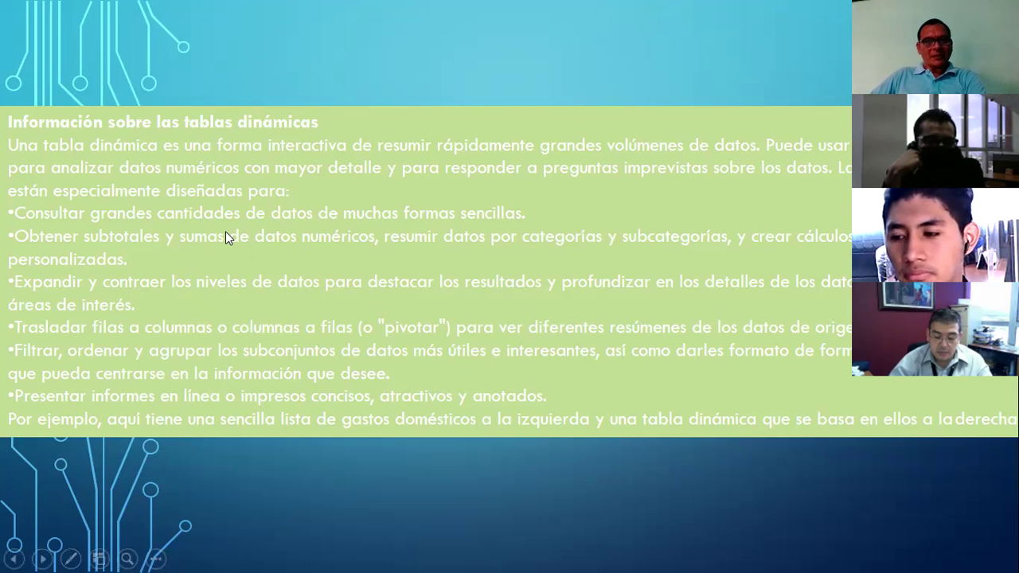
Step: Advance the slideshow to the 'Información sobre los gráficos dinámicos' slide with the Household Expenses by Month chart
{"action": "left_click", "coordinate": [324, 237]}
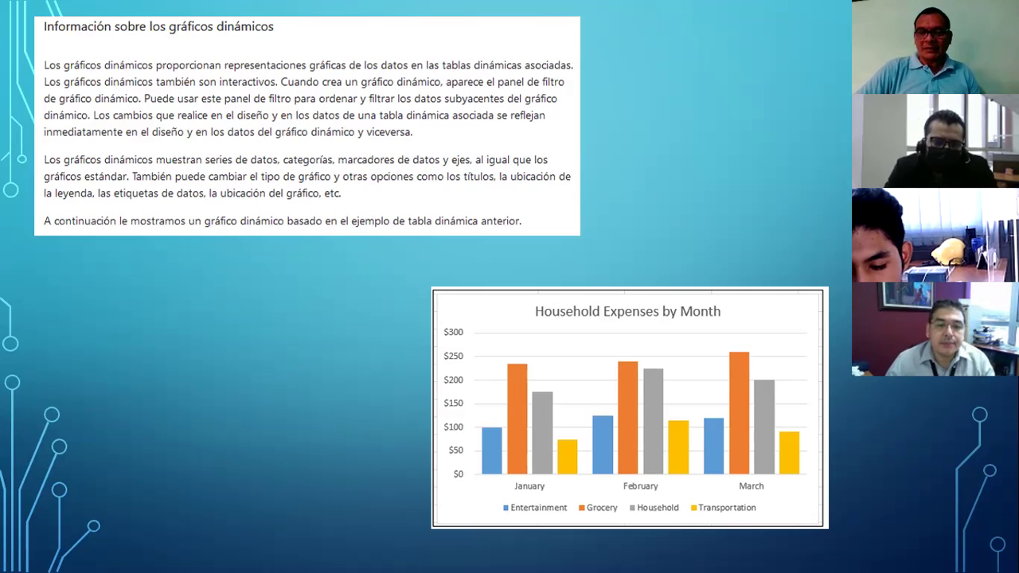
Step: Advance to the 'Diferencias entre gráficos dinámicos y gráficos estándar' slide
{"action": "left_click", "coordinate": [147, 244]}
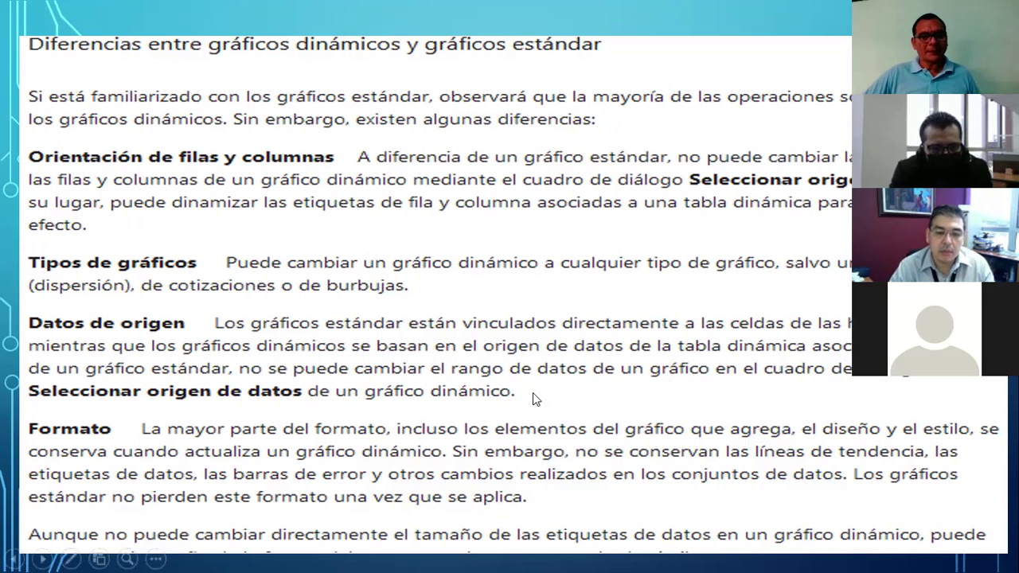
Step: Finish the PowerPoint slideshow and switch to the GRAFICO DINAMICO workbook in Excel
{"action": "left_click", "coordinate": [495, 409]}
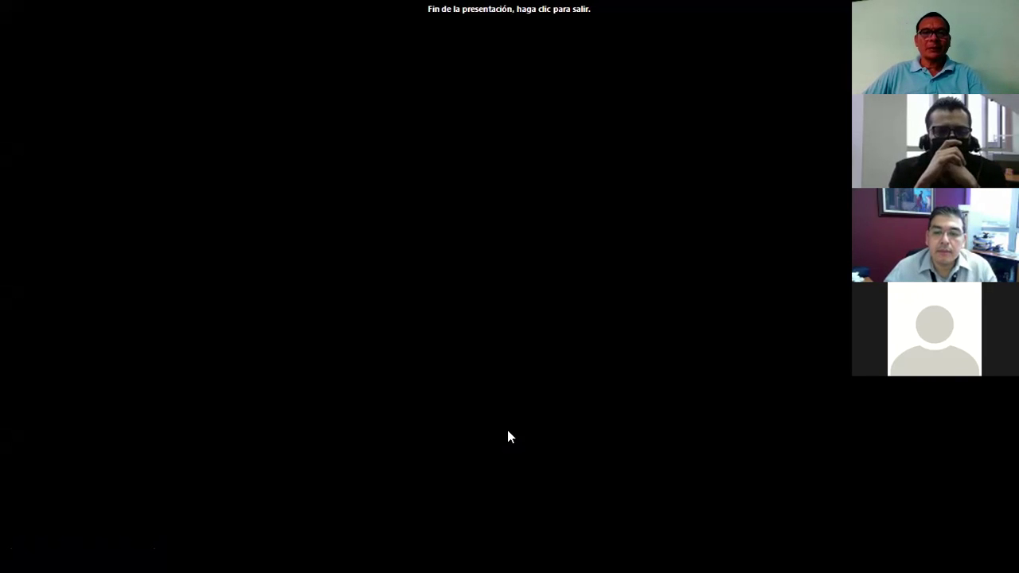
{"action": "left_click", "coordinate": [508, 431]}
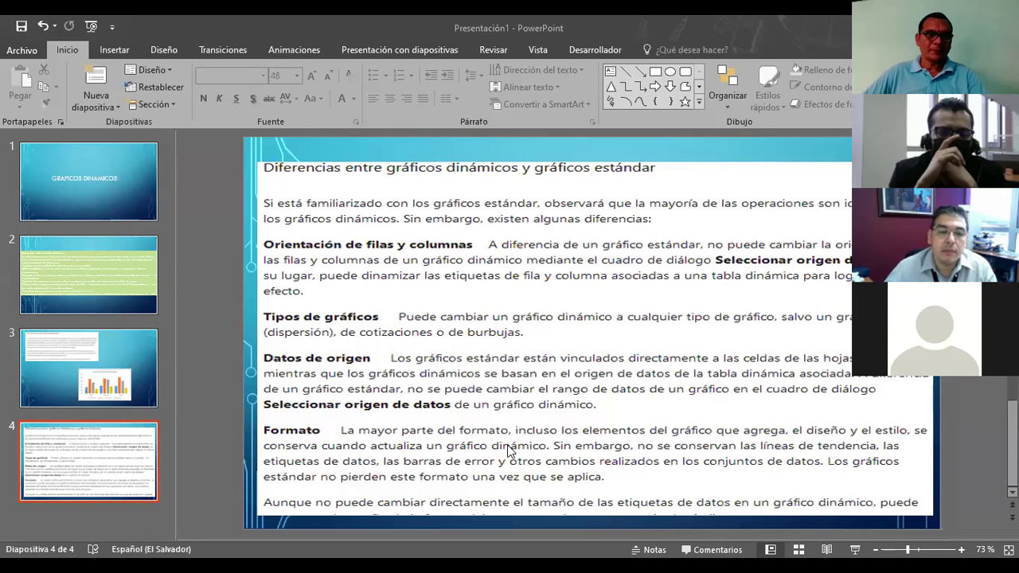
{"action": "key", "text": "alt+Tab"}
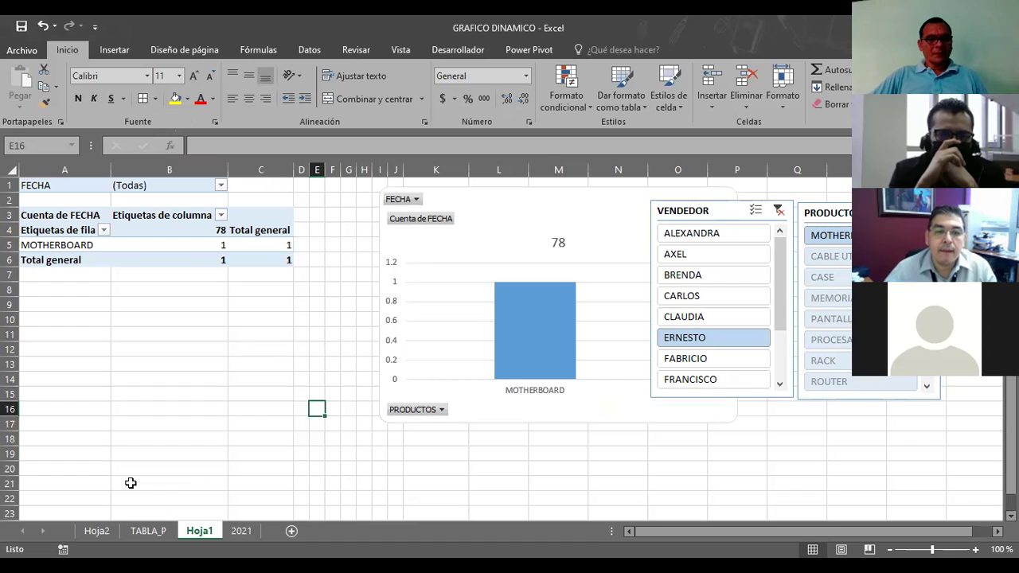
Step: Delete rows 1–20 of Hoja1 to remove the old pivot table
{"action": "left_click", "coordinate": [10, 185]}
{"action": "left_click_drag", "start_coordinate": [6, 456], "coordinate": [10, 453]}
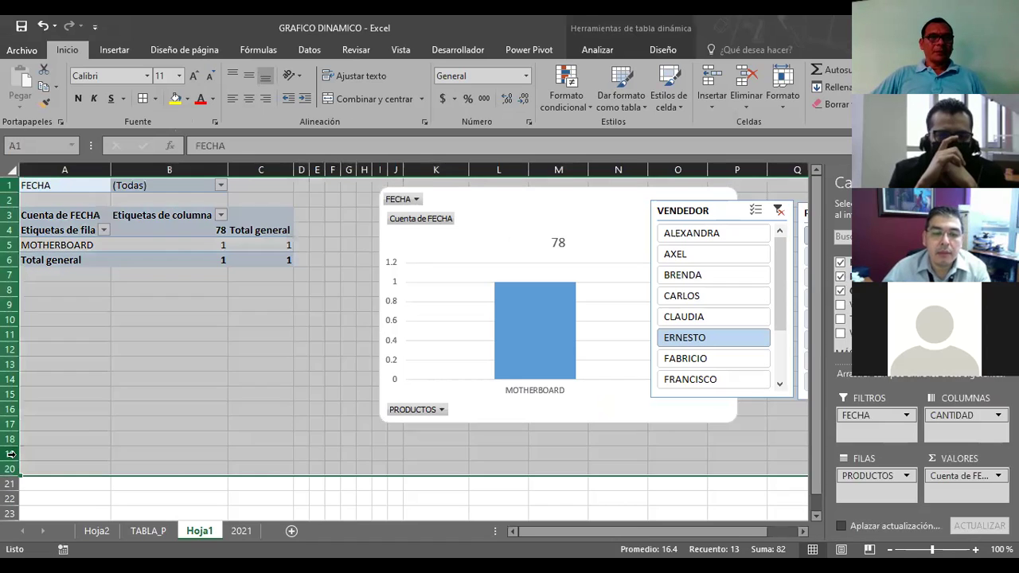
{"action": "right_click", "coordinate": [24, 386]}
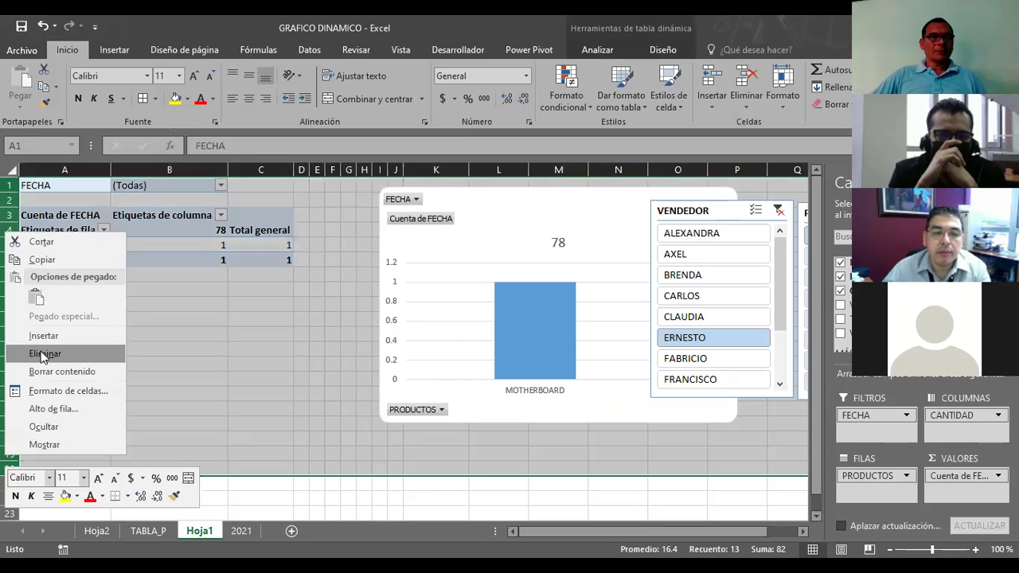
{"action": "key", "text": "Return"}
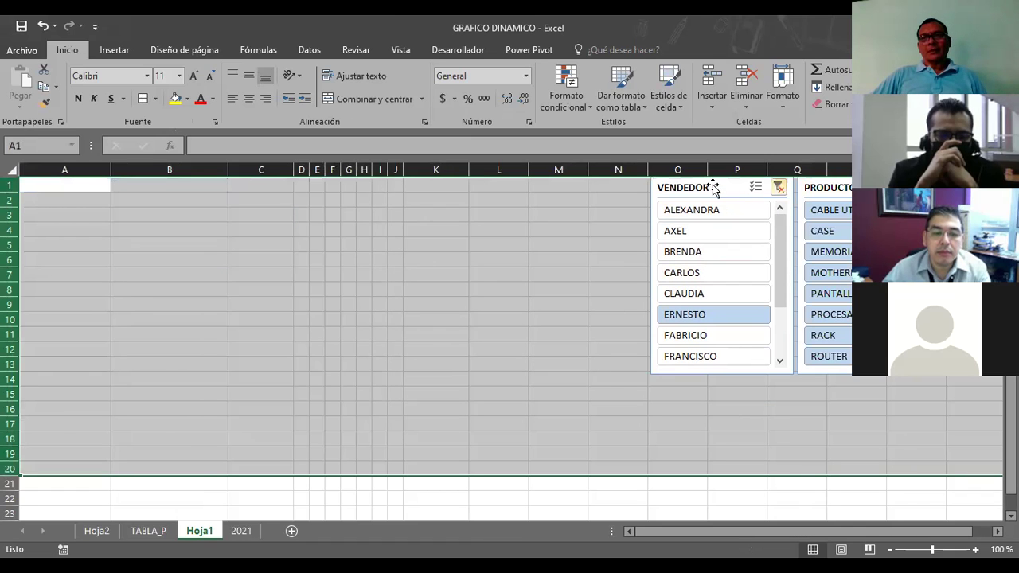
Step: Delete the VENDEDOR and product slicers, leaving Hoja1 empty
{"action": "left_click_drag", "start_coordinate": [708, 189], "coordinate": [377, 250]}
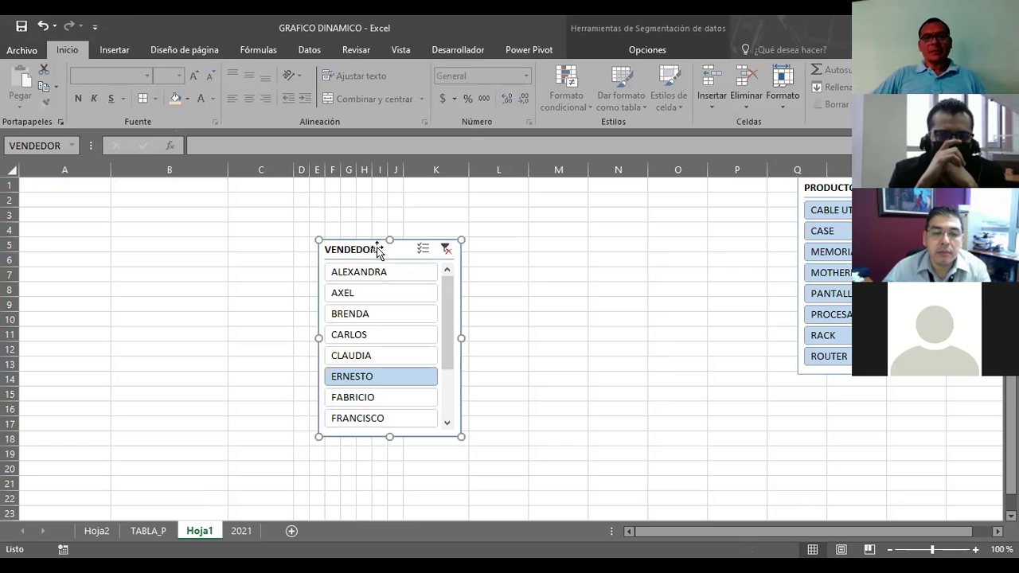
{"action": "key", "text": "Delete"}
{"action": "left_click_drag", "start_coordinate": [812, 187], "coordinate": [523, 231]}
{"action": "key", "text": "Delete"}
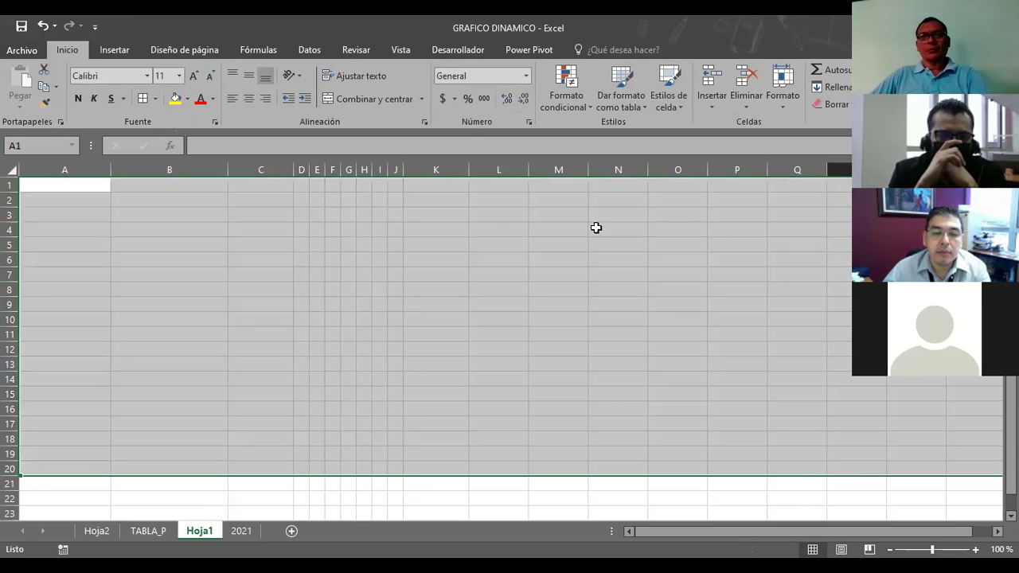
{"action": "left_click", "coordinate": [595, 227]}
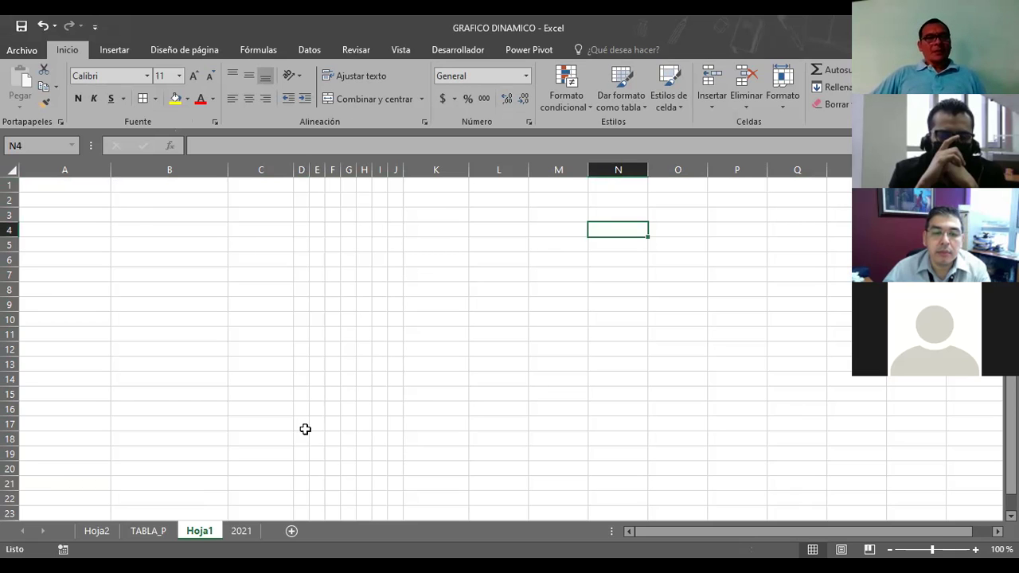
Step: On the 2021 sheet, select the sales table A3:F15
{"action": "left_click", "coordinate": [150, 532]}
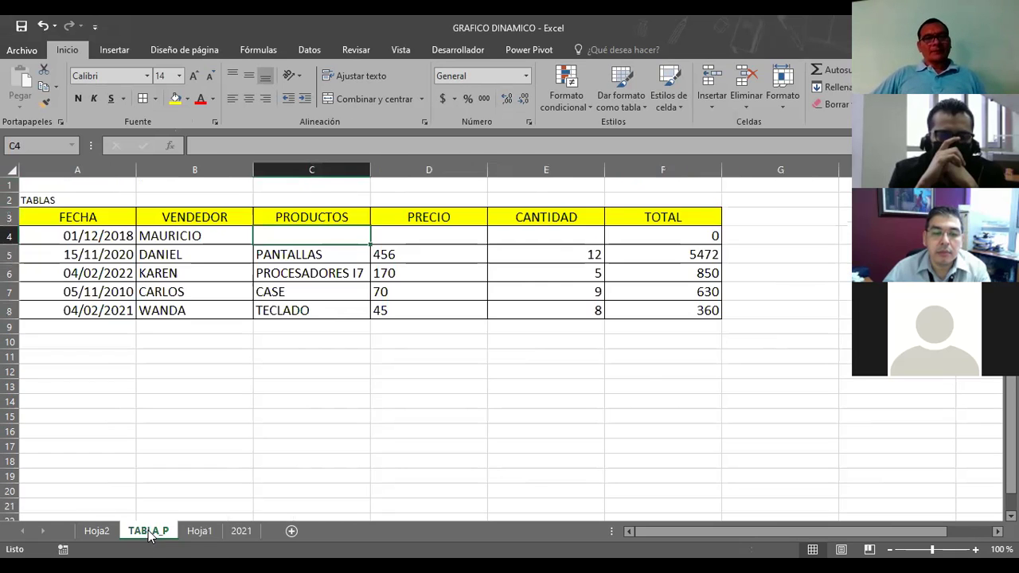
{"action": "left_click", "coordinate": [199, 531]}
{"action": "left_click", "coordinate": [242, 531]}
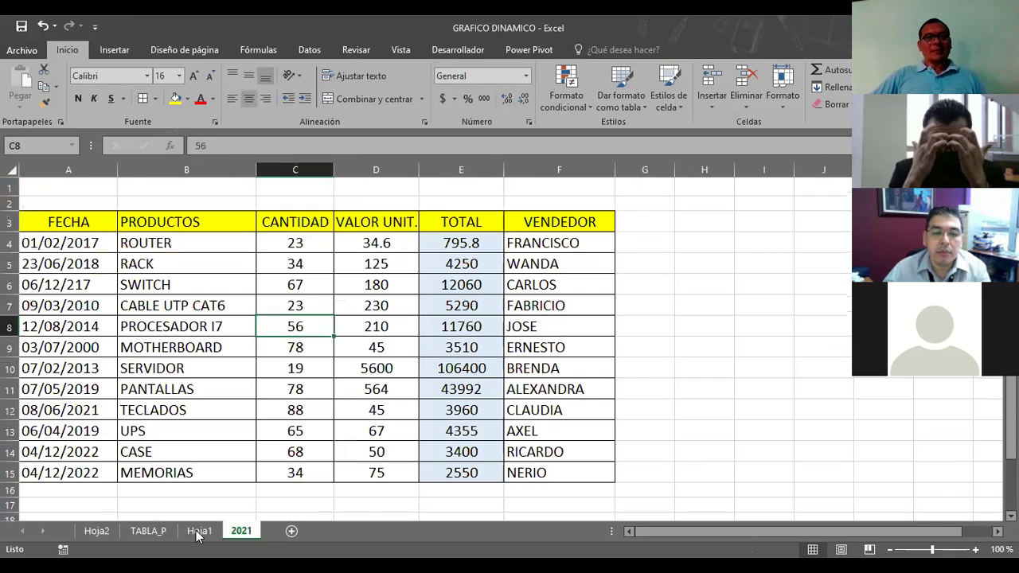
{"action": "left_click", "coordinate": [667, 248]}
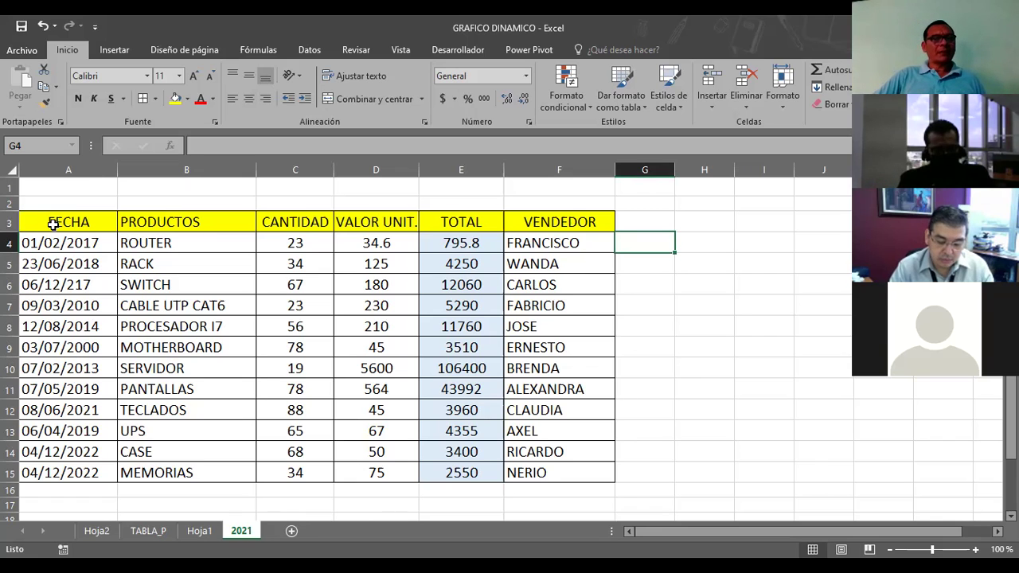
{"action": "left_click_drag", "start_coordinate": [56, 223], "coordinate": [603, 463]}
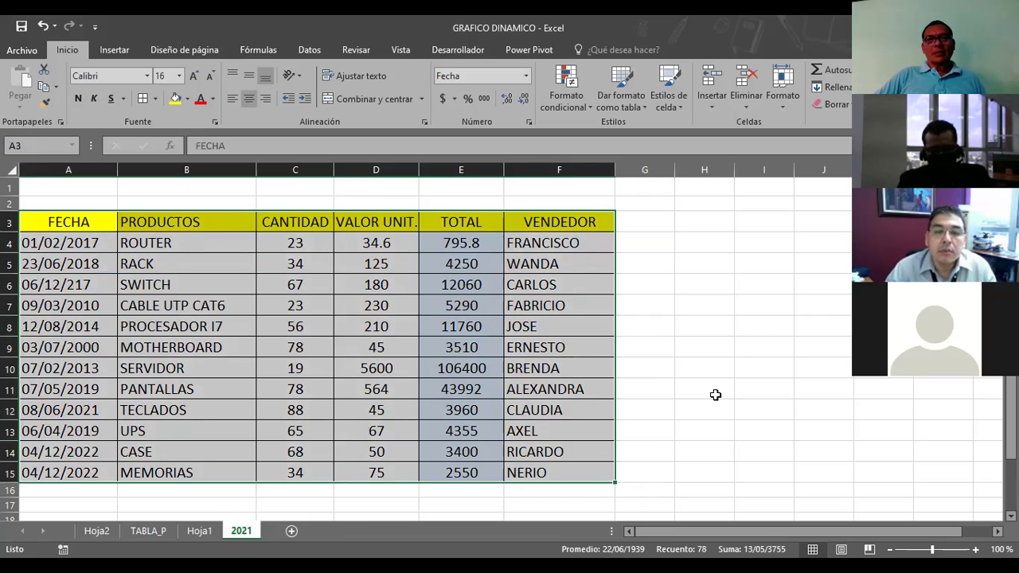
Step: Insert a pivot table from the selected range on a new worksheet, Hoja3
{"action": "left_click", "coordinate": [117, 50]}
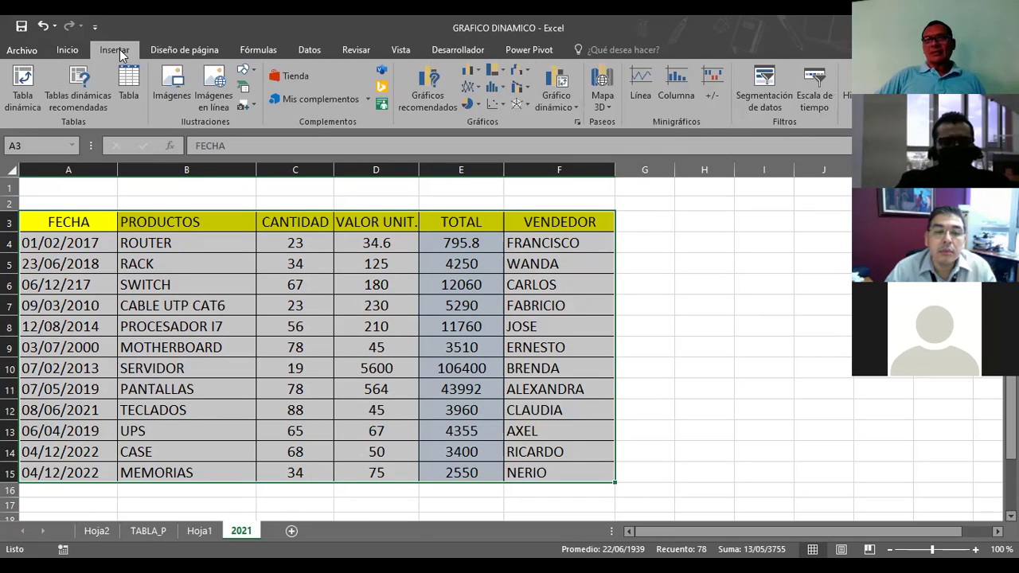
{"action": "left_click", "coordinate": [23, 86]}
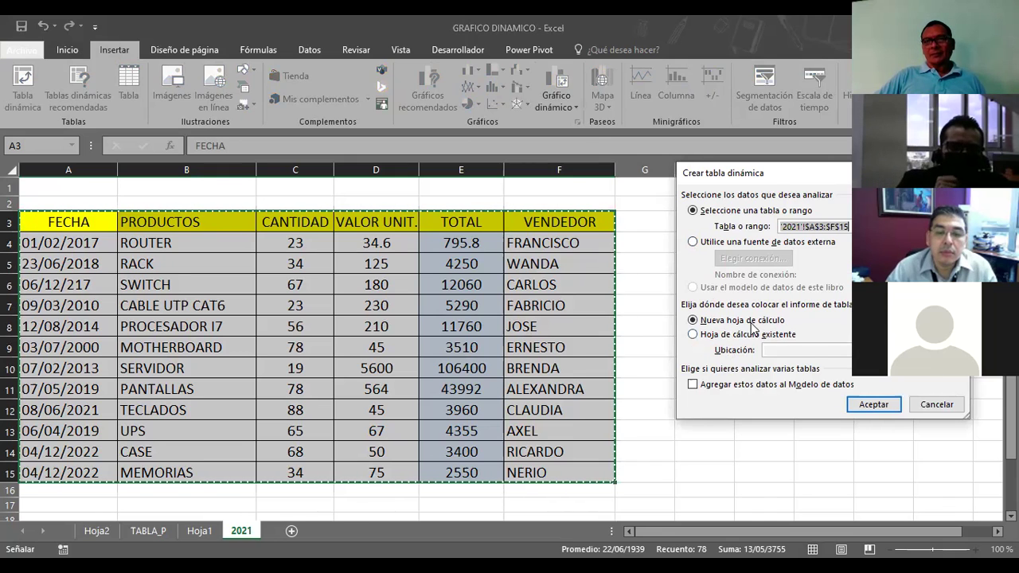
{"action": "left_click", "coordinate": [826, 351]}
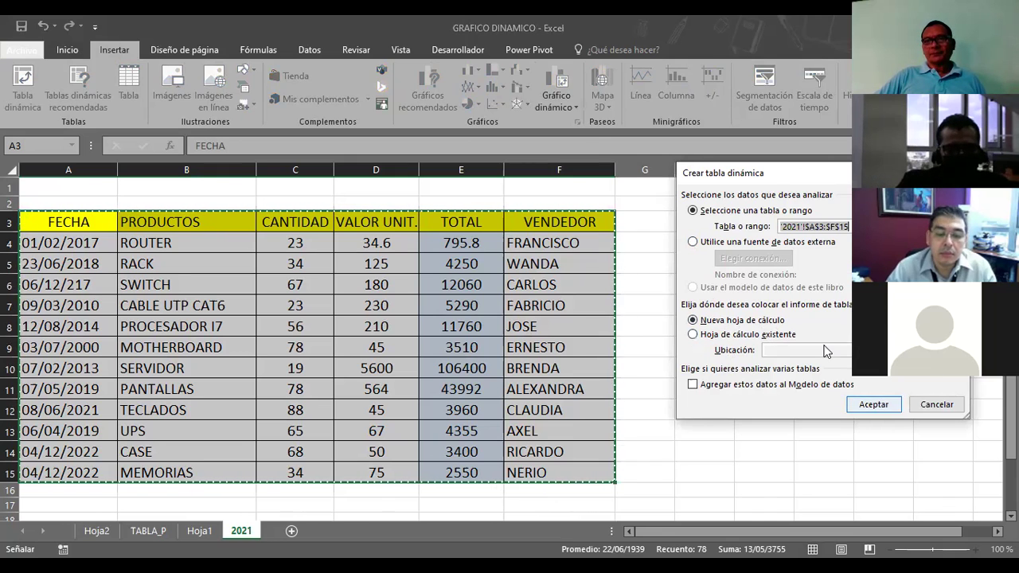
{"action": "left_click", "coordinate": [874, 405]}
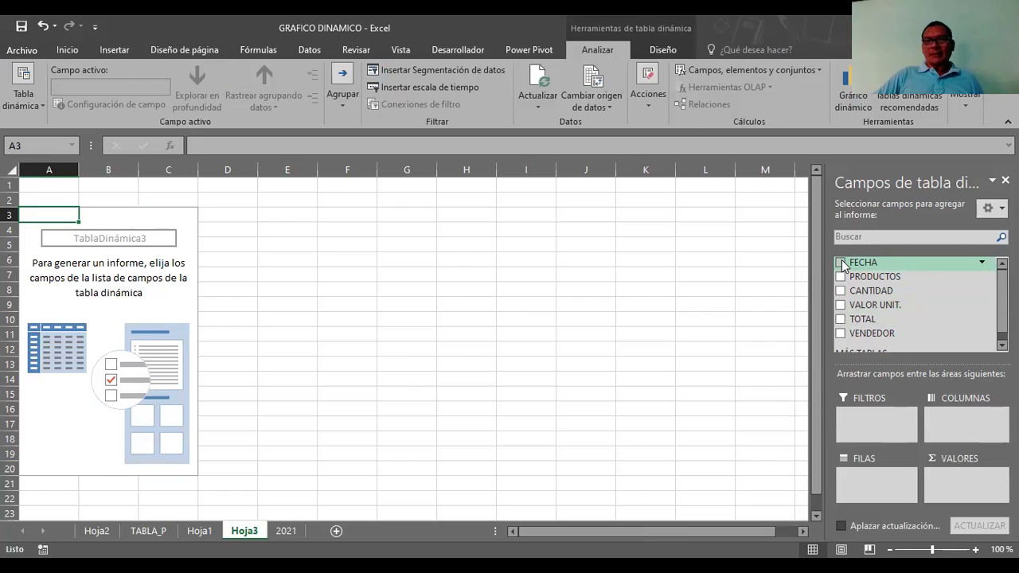
Step: Place PRODUCTOS in Filas, FECHA in Columnas and VENDEDOR in Filtros
{"action": "left_click_drag", "start_coordinate": [846, 266], "coordinate": [961, 422]}
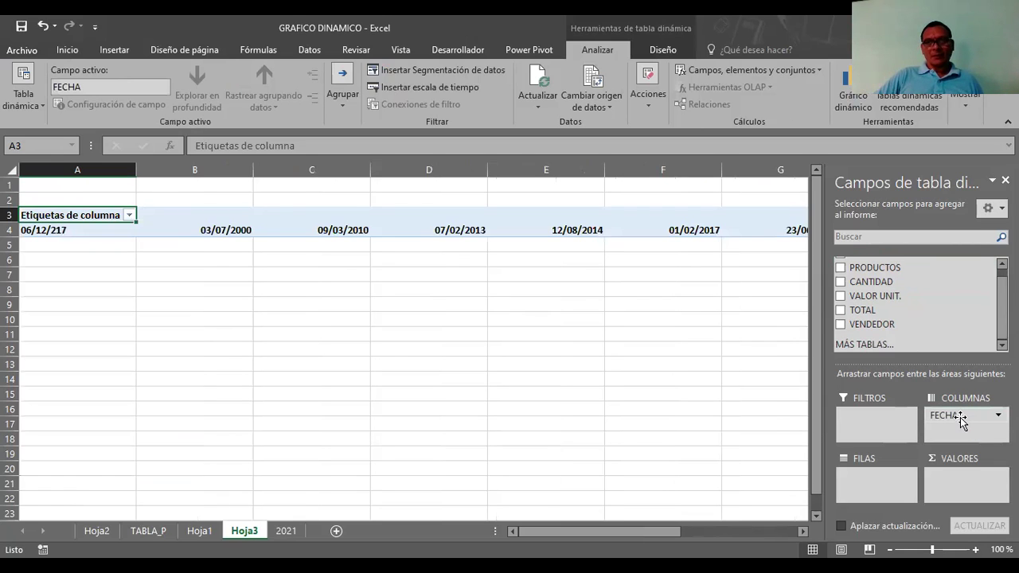
{"action": "left_click_drag", "start_coordinate": [961, 422], "coordinate": [889, 481]}
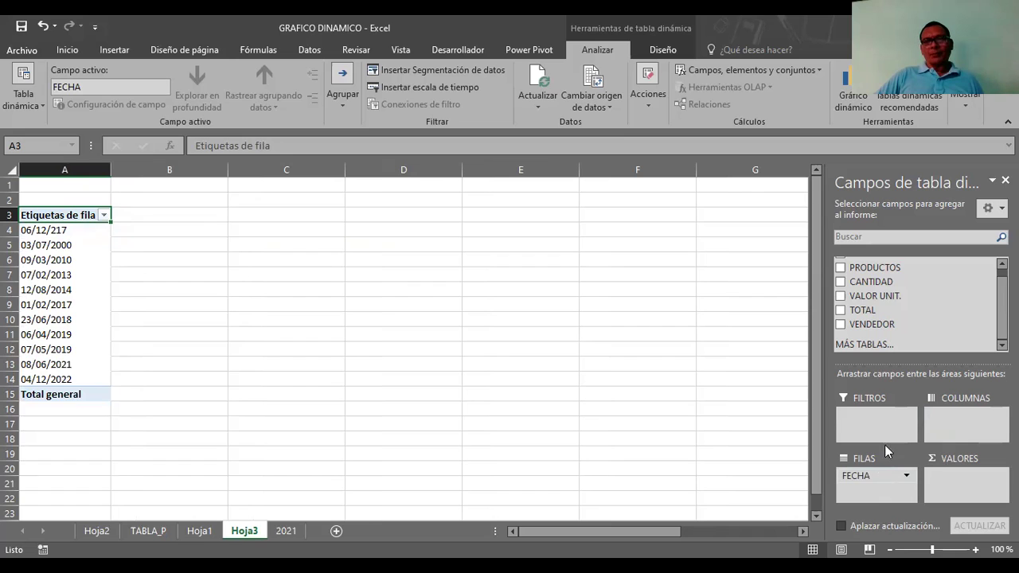
{"action": "mouse_move", "coordinate": [876, 268]}
{"action": "left_mouse_down"}
{"action": "mouse_move", "coordinate": [898, 464]}
{"action": "mouse_move", "coordinate": [879, 491]}
{"action": "left_mouse_up"}
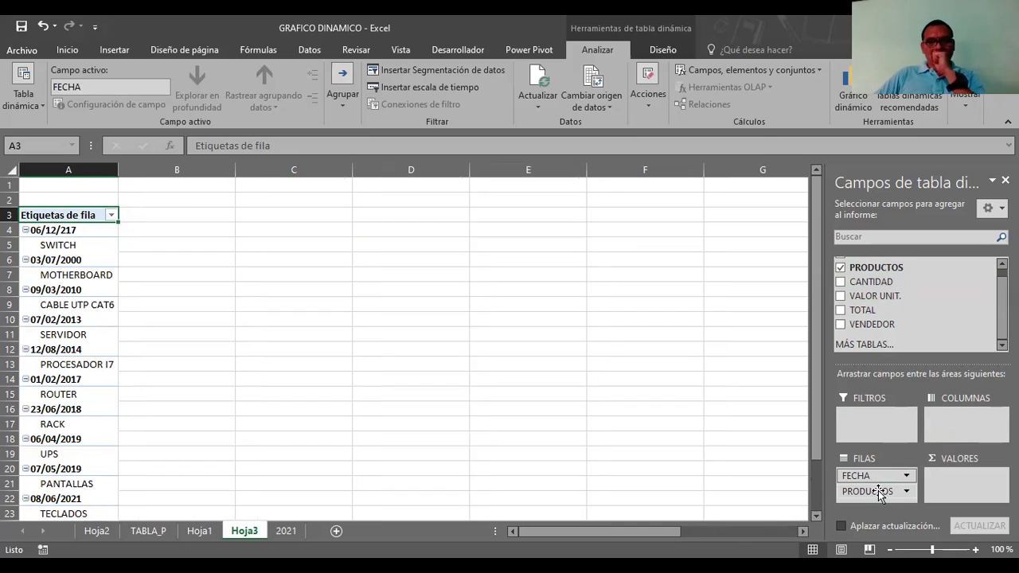
{"action": "left_click_drag", "start_coordinate": [864, 476], "coordinate": [951, 427]}
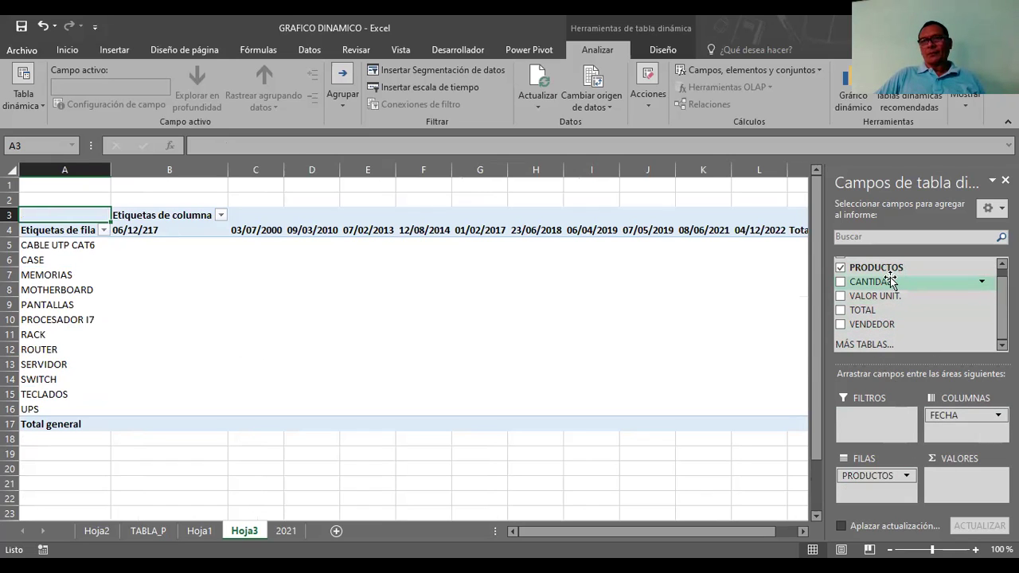
{"action": "left_click_drag", "start_coordinate": [865, 325], "coordinate": [875, 422]}
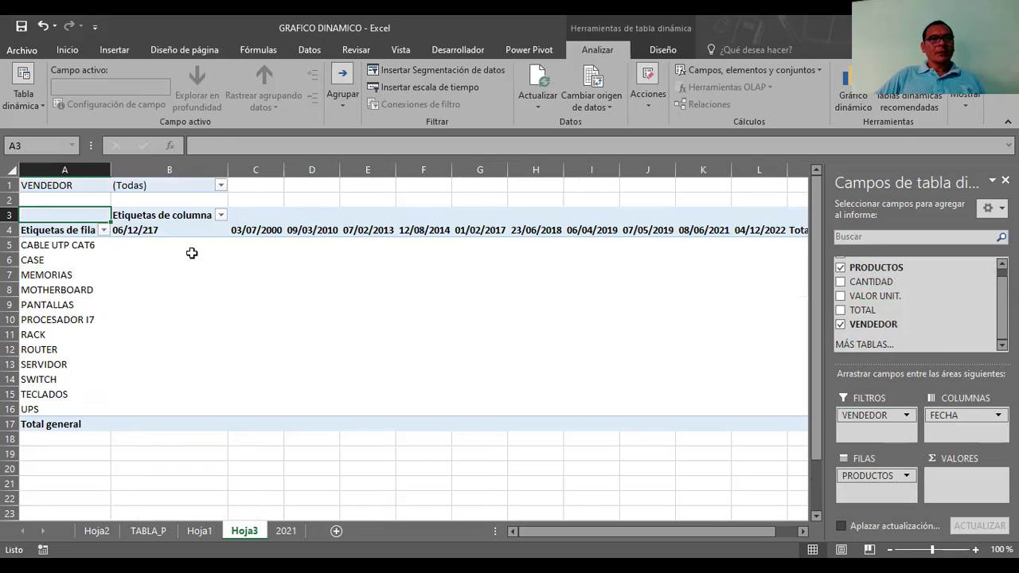
Step: Filter the VENDEDOR field to show only CLAUDIA
{"action": "left_click", "coordinate": [221, 185]}
{"action": "left_click", "coordinate": [87, 279]}
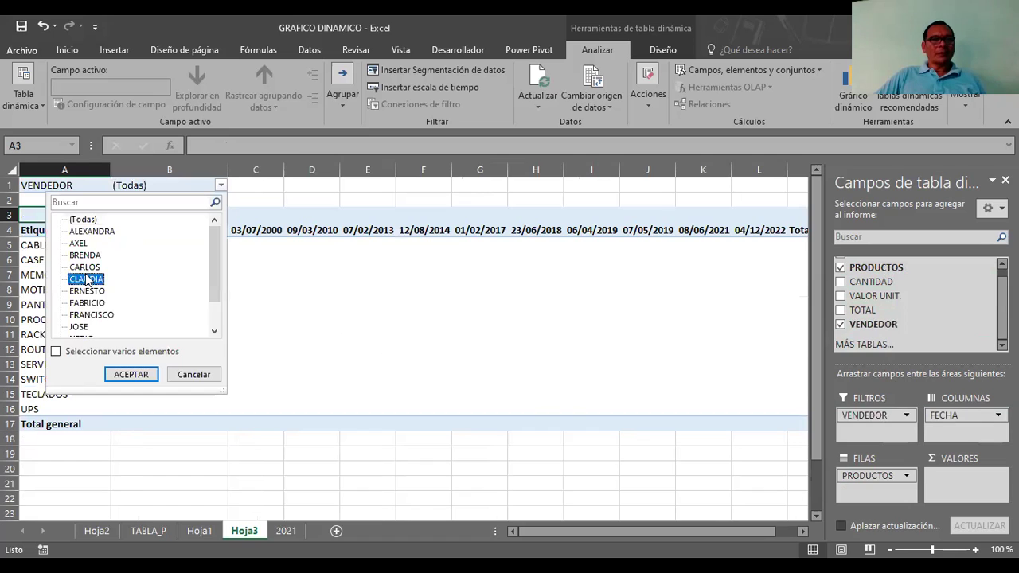
{"action": "left_click", "coordinate": [56, 351]}
{"action": "left_click", "coordinate": [121, 375]}
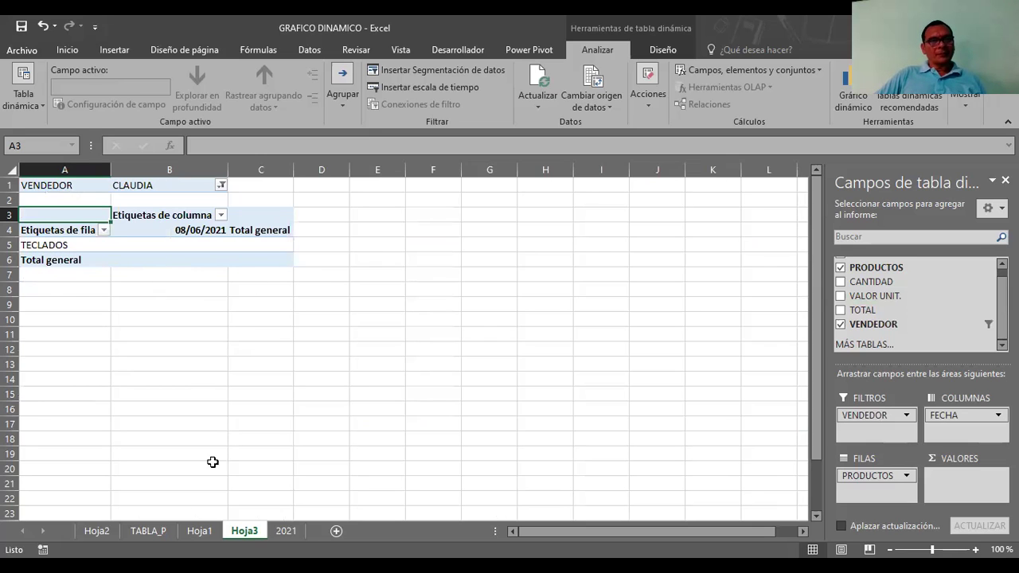
Step: On the 2021 sheet, check that CLAUDIA's sale in row 12 is TECLADOS
{"action": "left_click", "coordinate": [151, 531]}
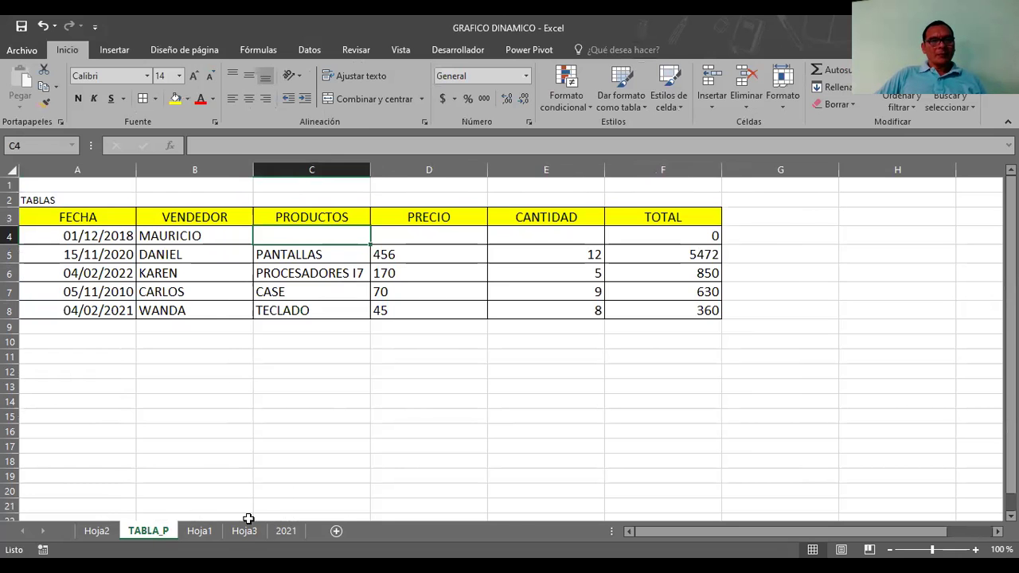
{"action": "left_click", "coordinate": [244, 532]}
{"action": "left_click", "coordinate": [200, 532]}
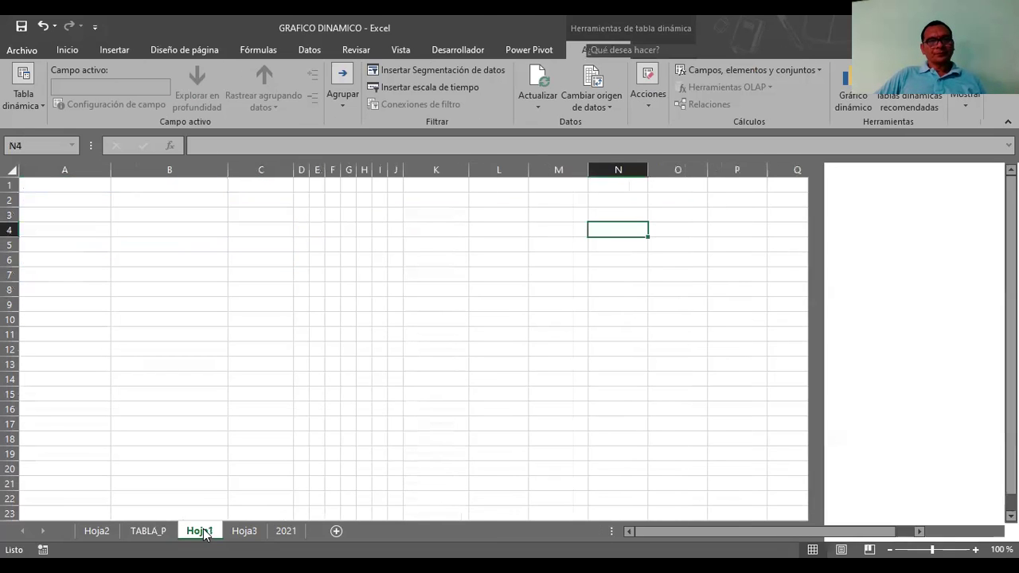
{"action": "left_click", "coordinate": [283, 531]}
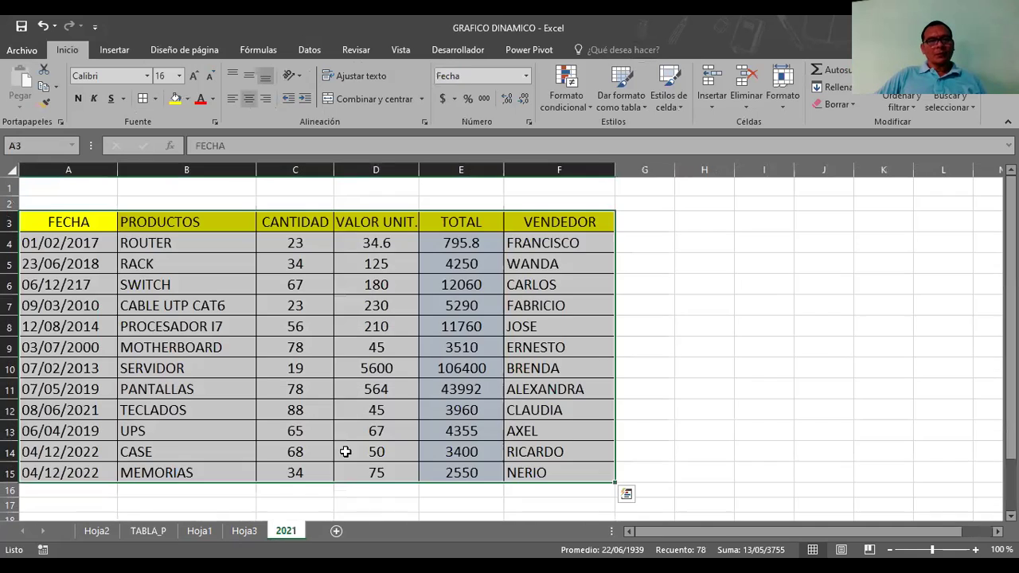
{"action": "left_click", "coordinate": [773, 288]}
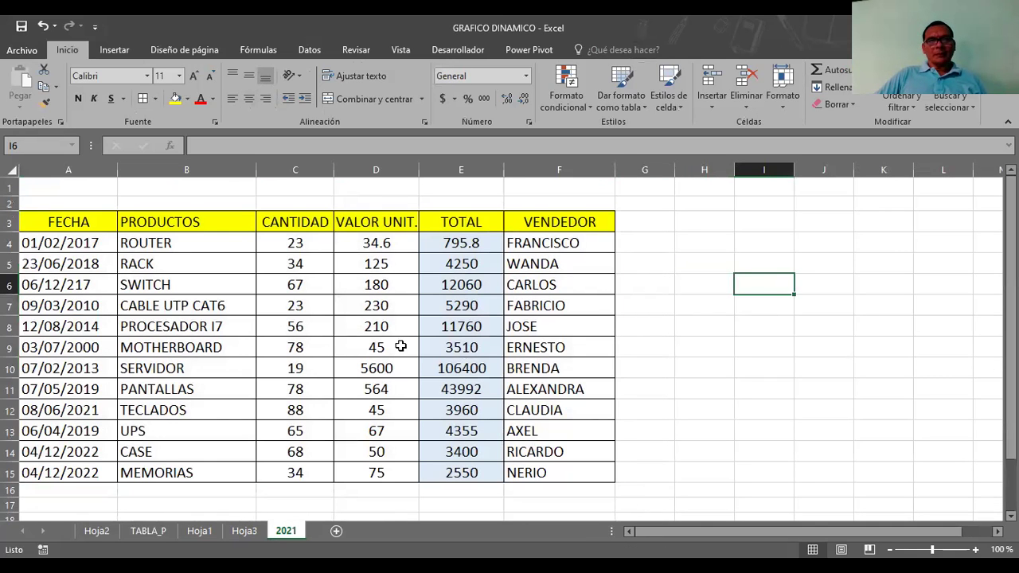
{"action": "left_click", "coordinate": [560, 408]}
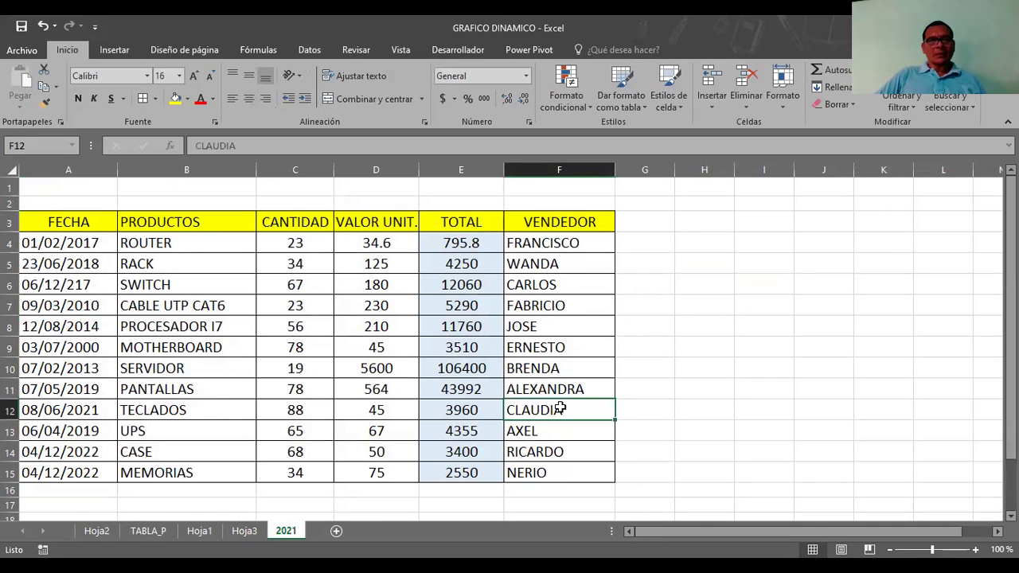
{"action": "left_click", "coordinate": [186, 407]}
{"action": "left_click", "coordinate": [533, 412]}
{"action": "left_click", "coordinate": [181, 412]}
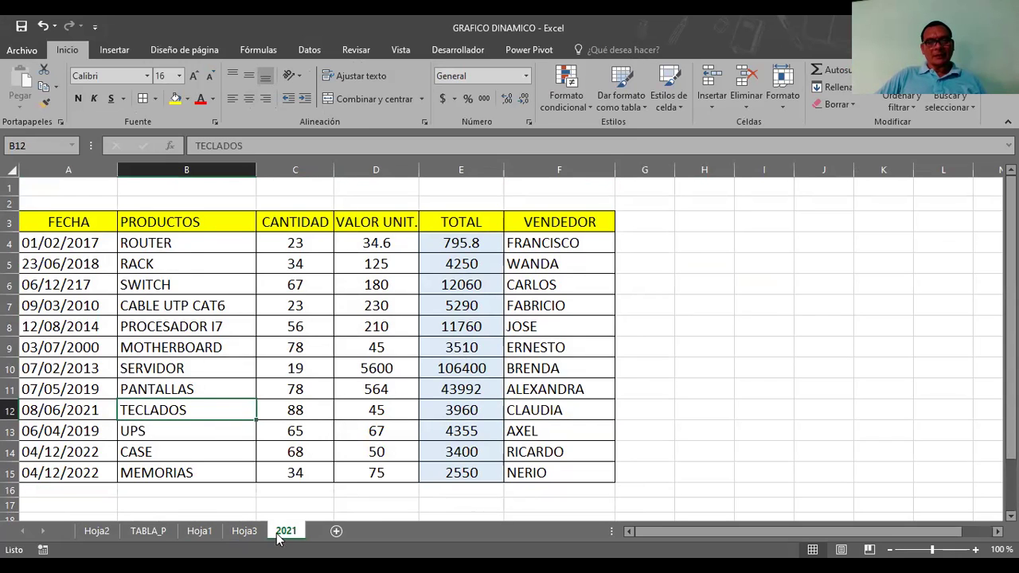
Step: Return to the Hoja3 pivot table filtered to CLAUDIA
{"action": "left_click", "coordinate": [197, 531]}
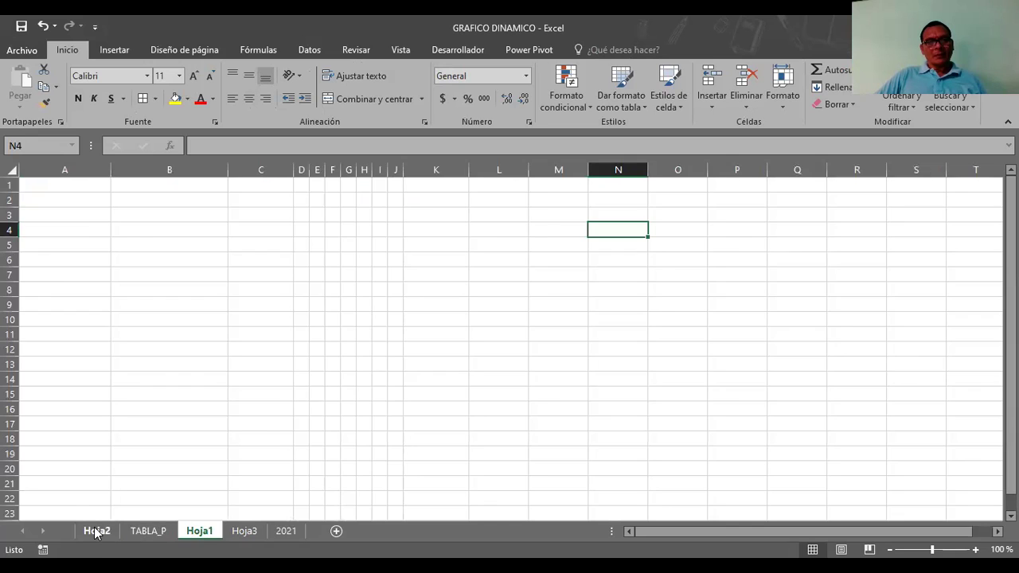
{"action": "left_click", "coordinate": [95, 532]}
{"action": "left_click", "coordinate": [233, 531]}
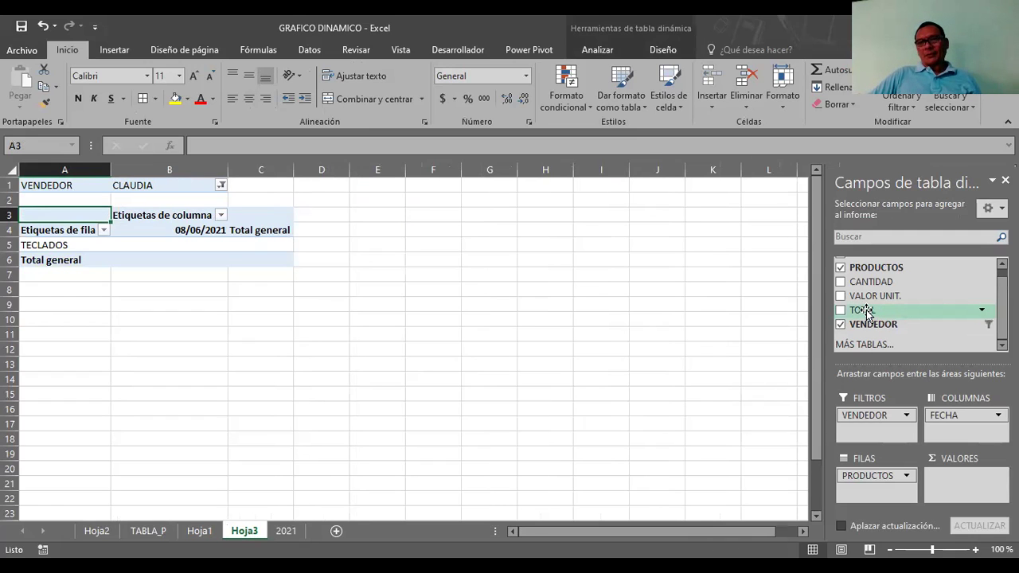
Step: Add TOTAL to Valores and put CANTIDAD in Filas beneath PRODUCTOS
{"action": "left_click_drag", "start_coordinate": [866, 311], "coordinate": [968, 486]}
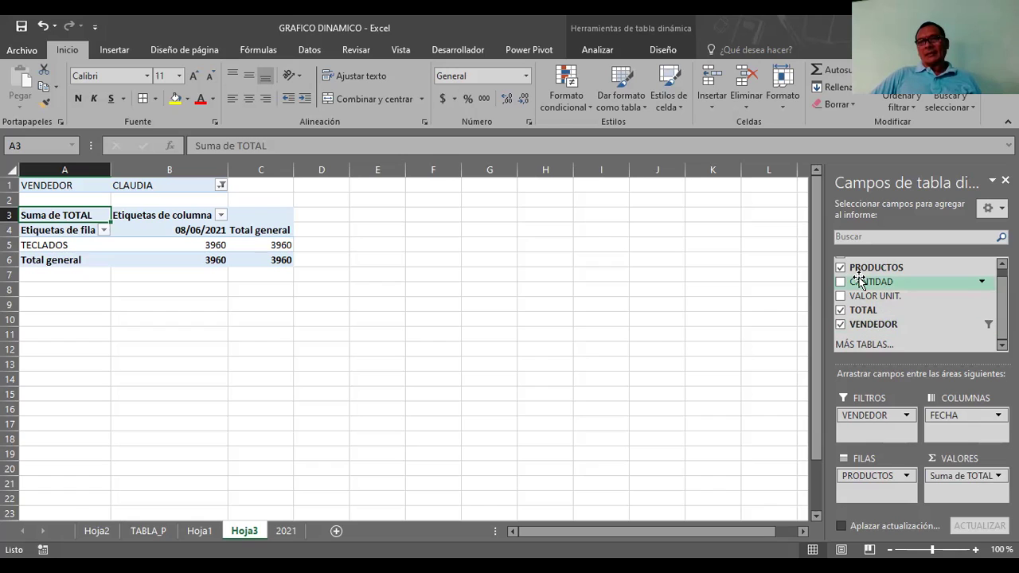
{"action": "left_click_drag", "start_coordinate": [863, 284], "coordinate": [957, 432]}
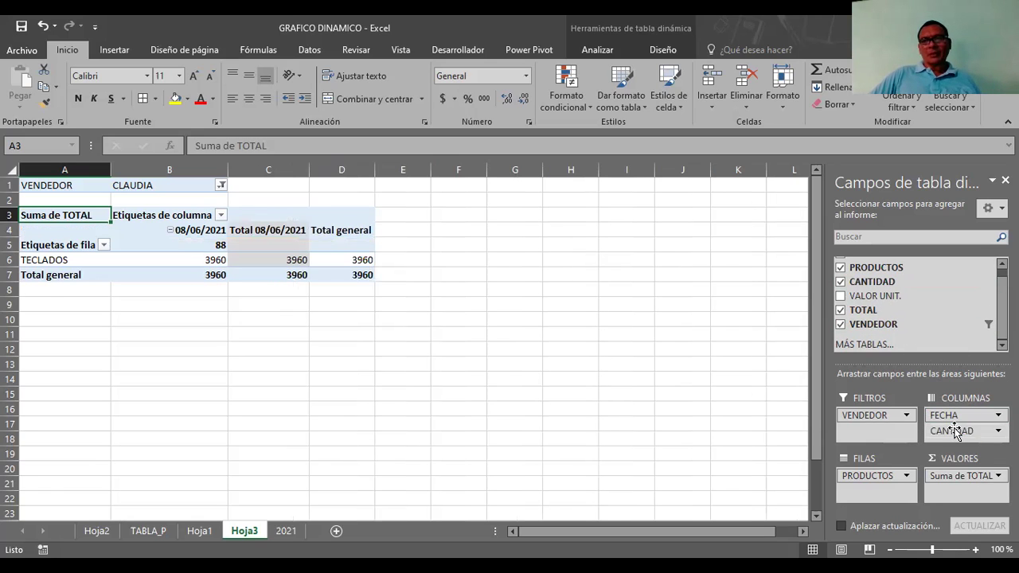
{"action": "left_click_drag", "start_coordinate": [956, 432], "coordinate": [872, 490]}
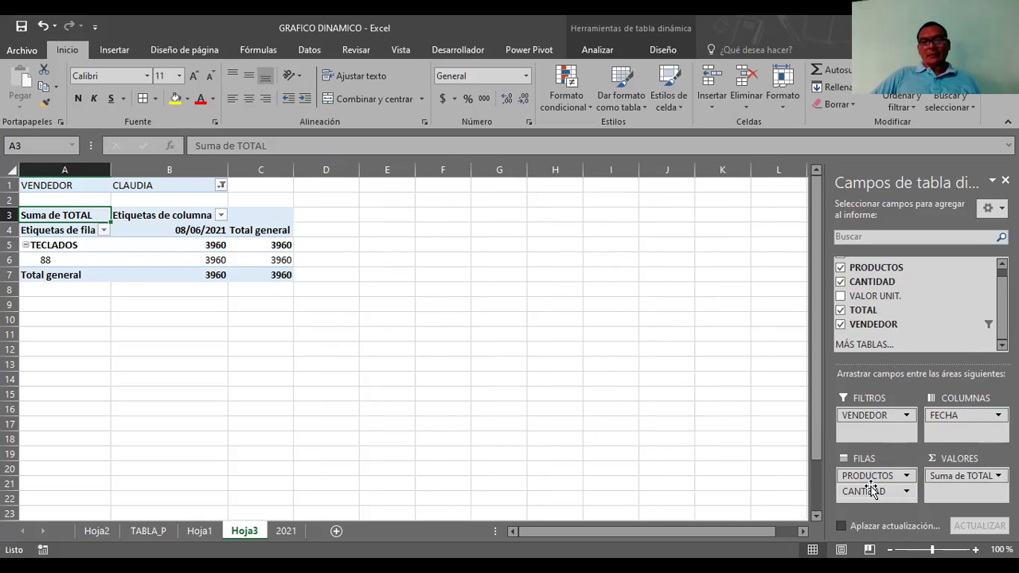
{"action": "mouse_move", "coordinate": [867, 493]}
{"action": "left_mouse_down"}
{"action": "mouse_move", "coordinate": [888, 430]}
{"action": "mouse_move", "coordinate": [981, 496]}
{"action": "left_mouse_up"}
Step: Move CANTIDAD into Valores so Suma de CANTIDAD appears beside Suma de TOTAL
{"action": "left_click_drag", "start_coordinate": [980, 499], "coordinate": [980, 497]}
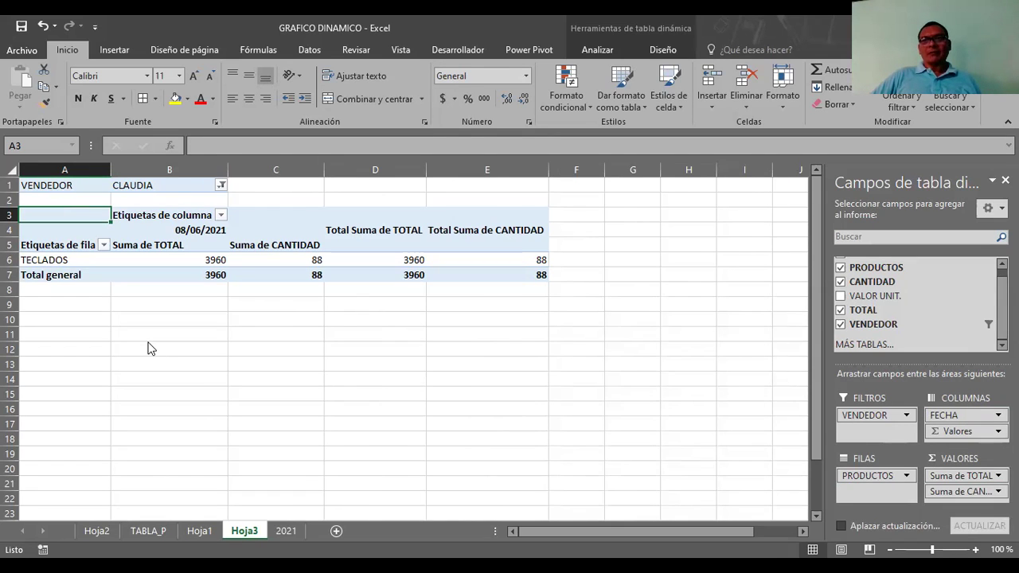
{"action": "left_click", "coordinate": [112, 51]}
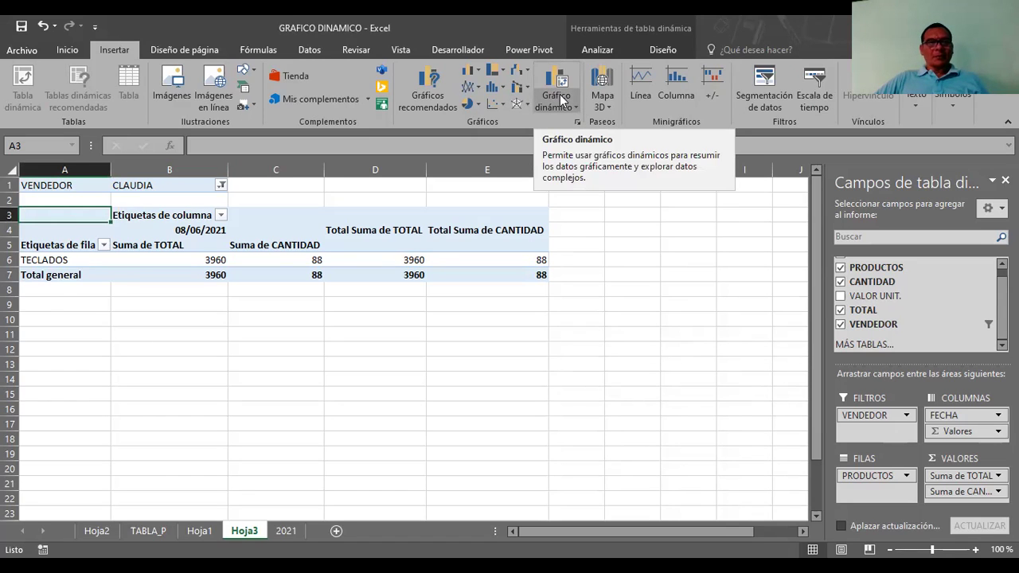
Step: Insert a clustered column pivot chart of Suma de TOTAL and Suma de CANTIDAD
{"action": "left_click", "coordinate": [558, 90]}
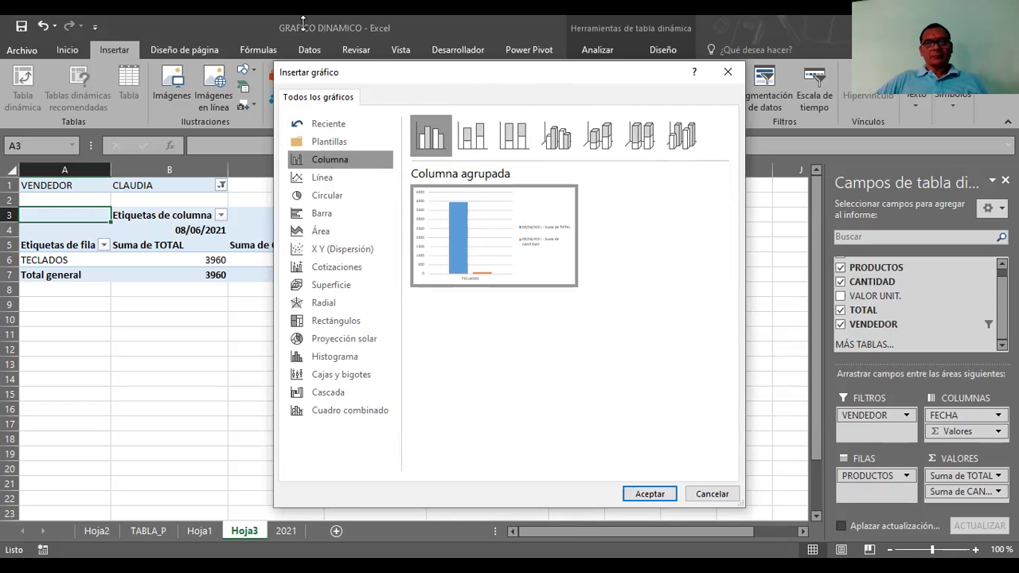
{"action": "left_click", "coordinate": [592, 450]}
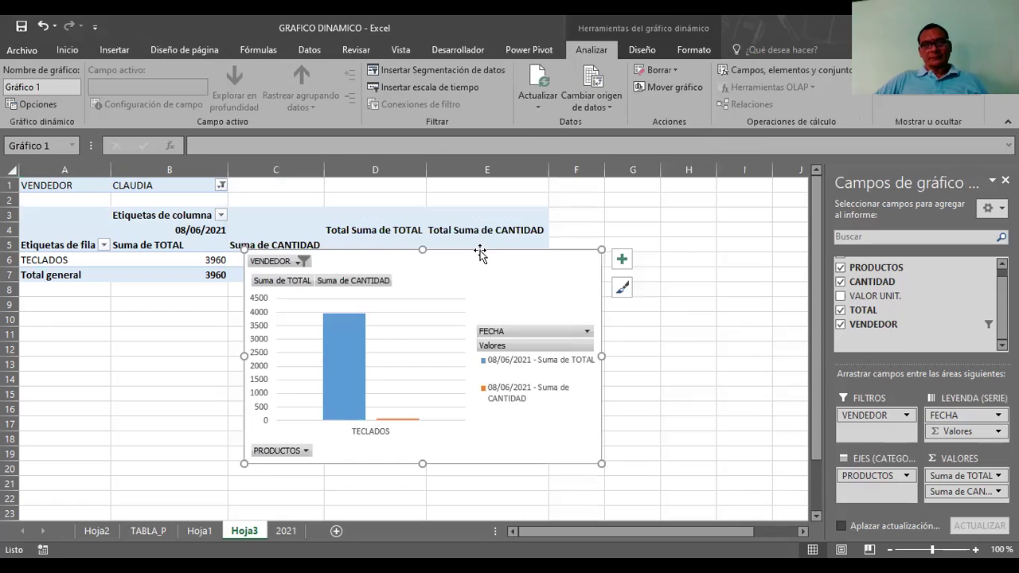
Step: Move the chart up beside the pivot table and filter PRODUCTOS to RACK only
{"action": "left_click_drag", "start_coordinate": [480, 251], "coordinate": [603, 188]}
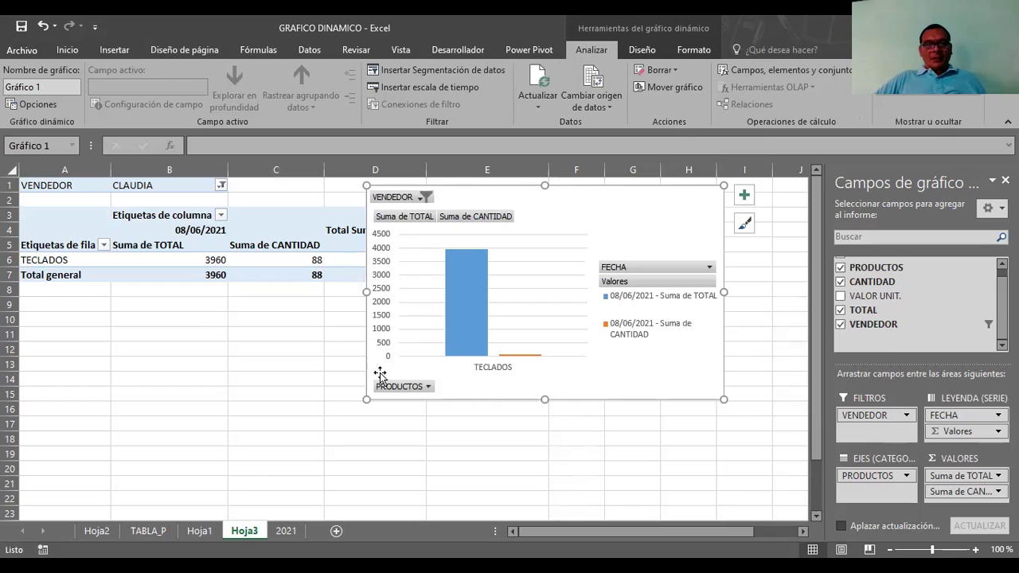
{"action": "left_click", "coordinate": [428, 387]}
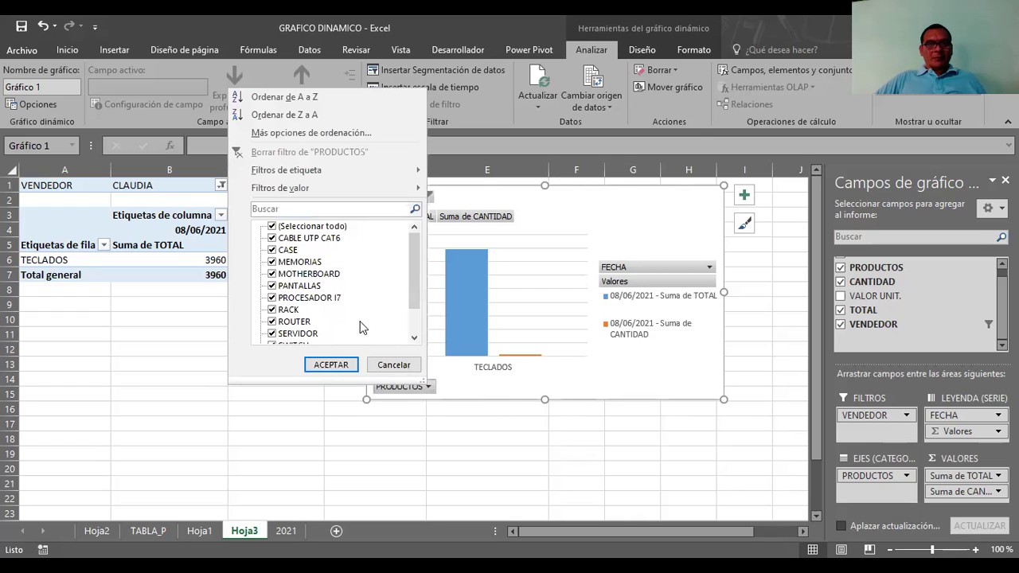
{"action": "left_click", "coordinate": [272, 227]}
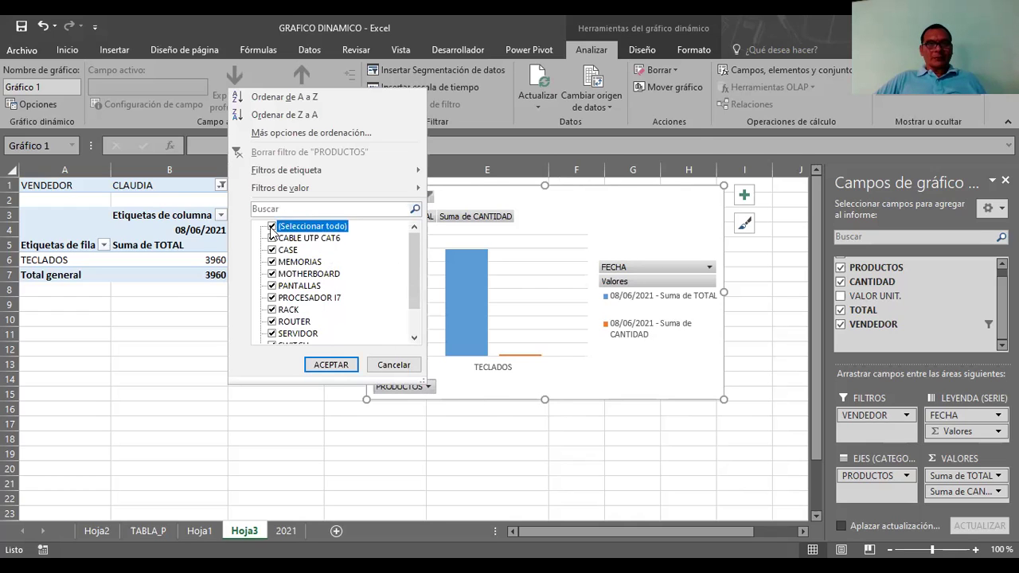
{"action": "left_click", "coordinate": [272, 310]}
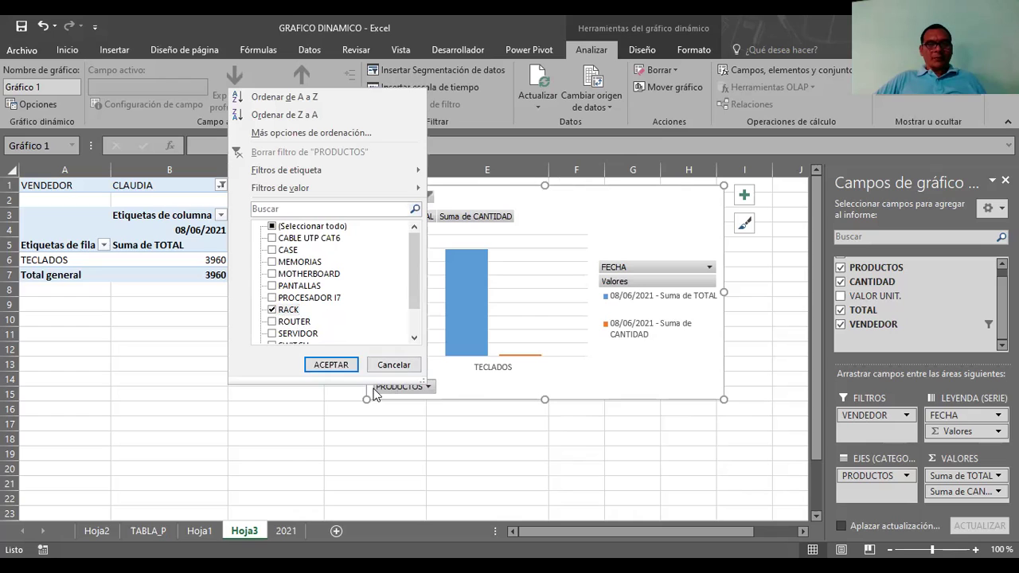
{"action": "left_click", "coordinate": [327, 363]}
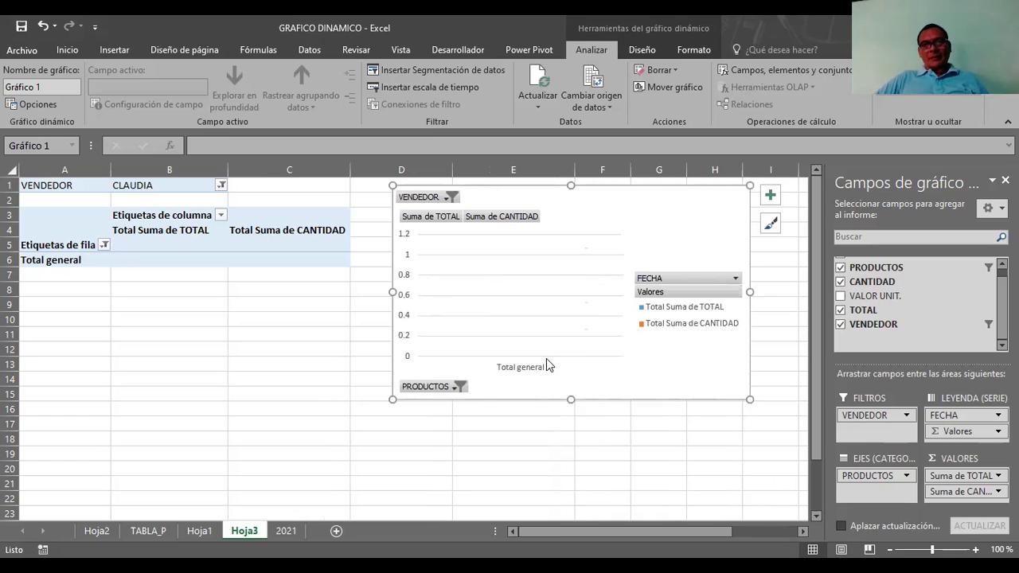
Step: Add MEMORIAS to the PRODUCTOS filter alongside RACK
{"action": "left_click", "coordinate": [456, 387]}
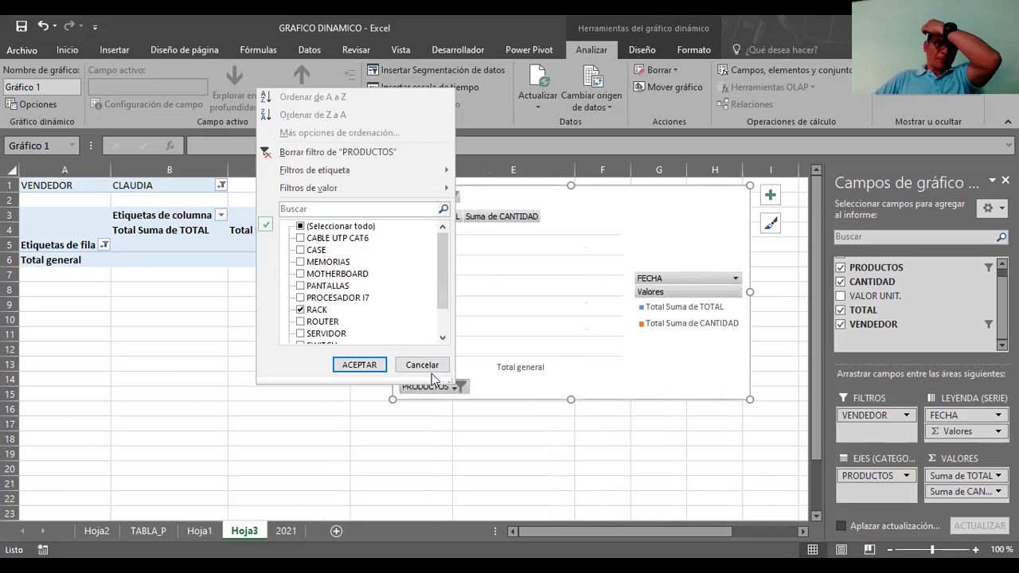
{"action": "left_click", "coordinate": [319, 261]}
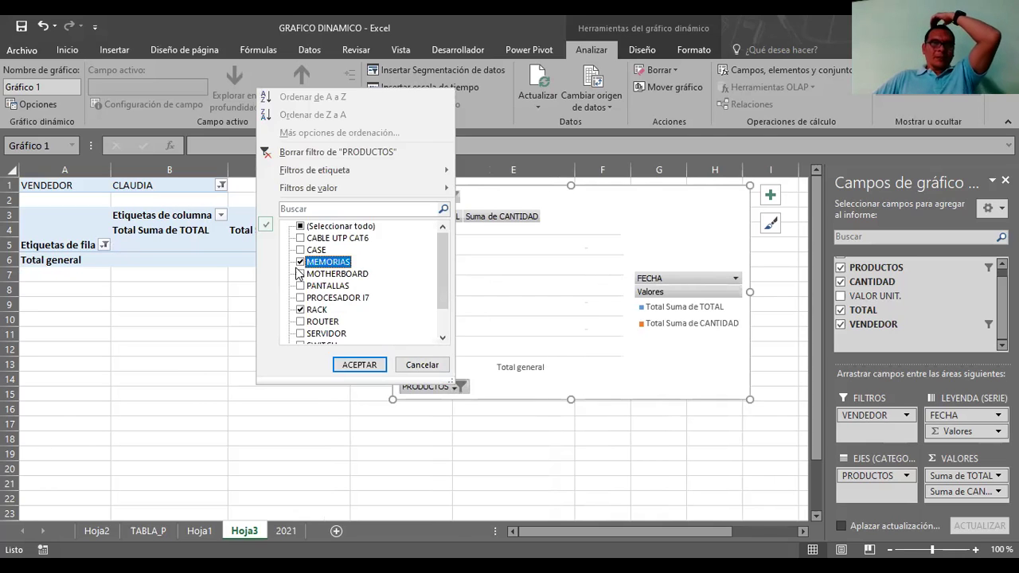
{"action": "left_click", "coordinate": [356, 365]}
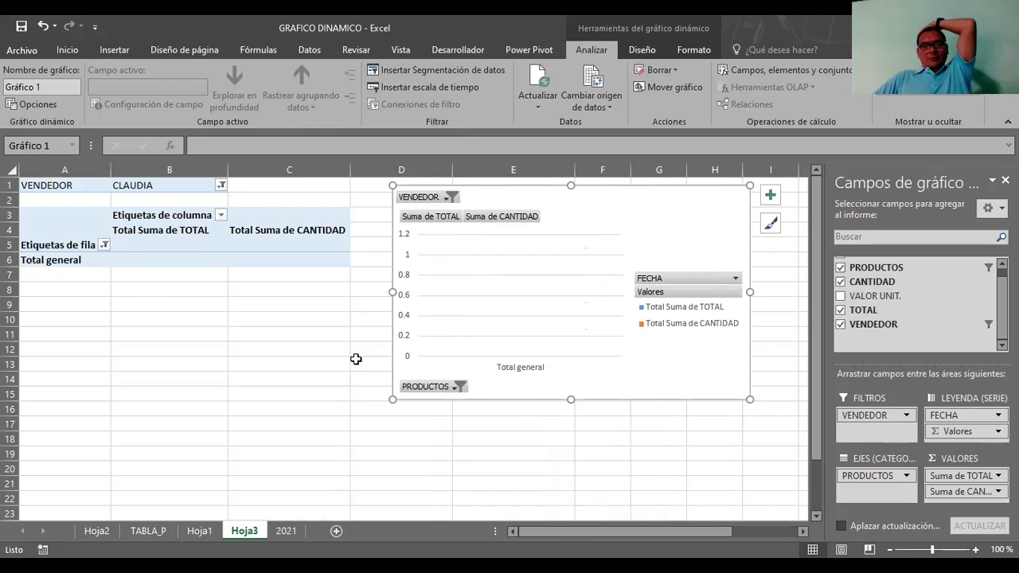
Step: Set the chart's VENDEDOR filter to (Todas), then go to the 2021 sheet
{"action": "left_click", "coordinate": [449, 197]}
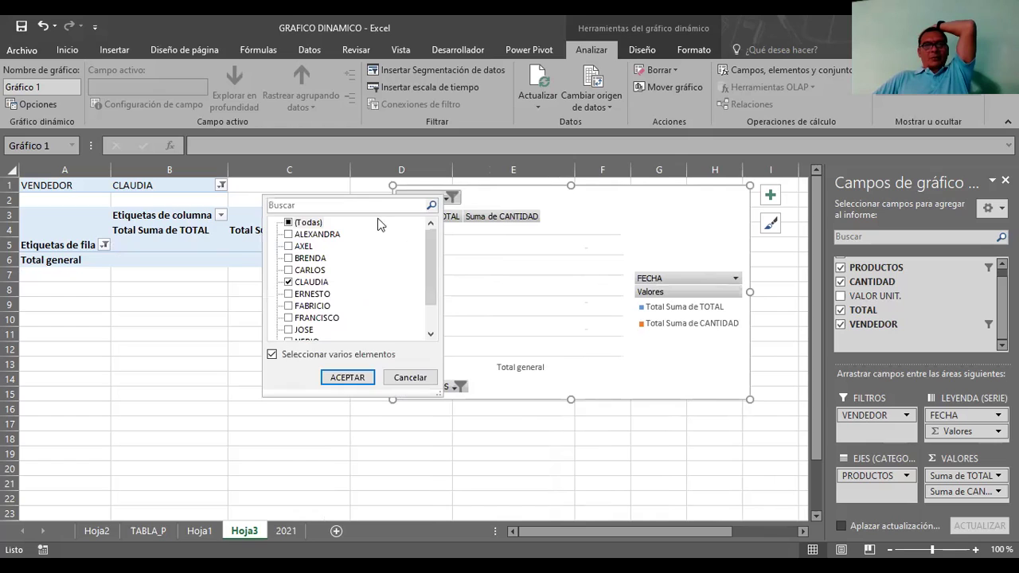
{"action": "left_click", "coordinate": [289, 223]}
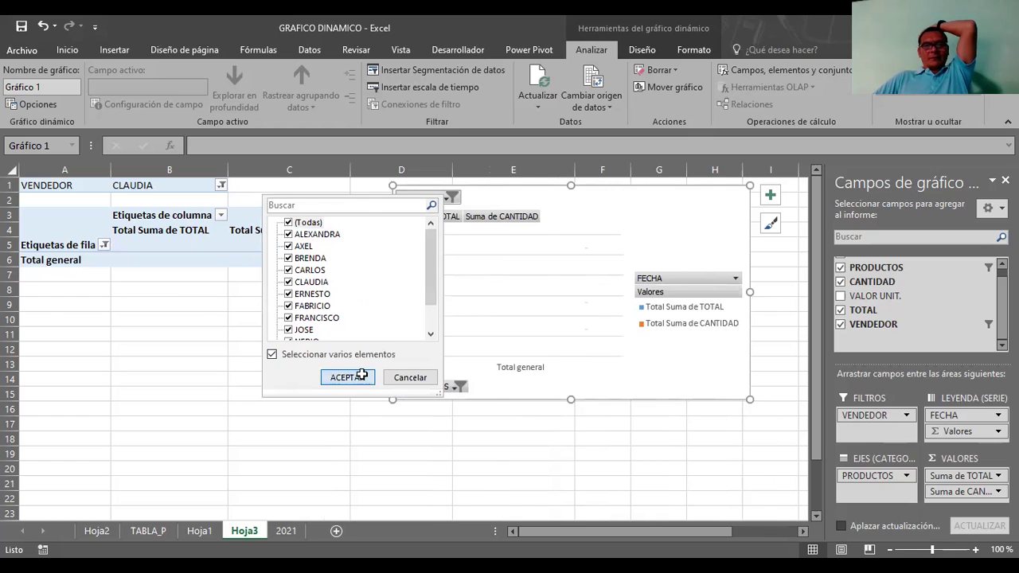
{"action": "left_click", "coordinate": [360, 376]}
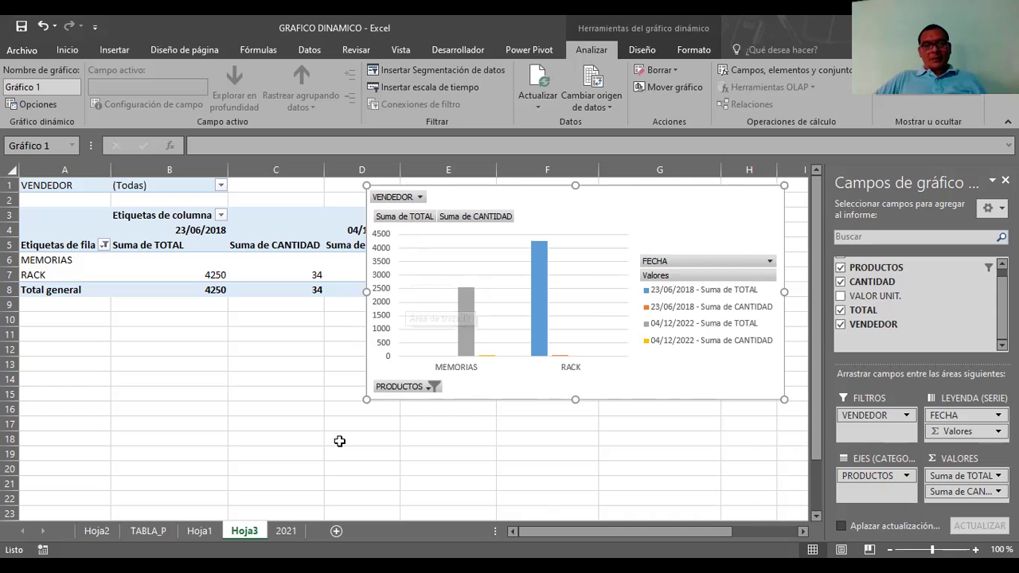
{"action": "left_click", "coordinate": [284, 531]}
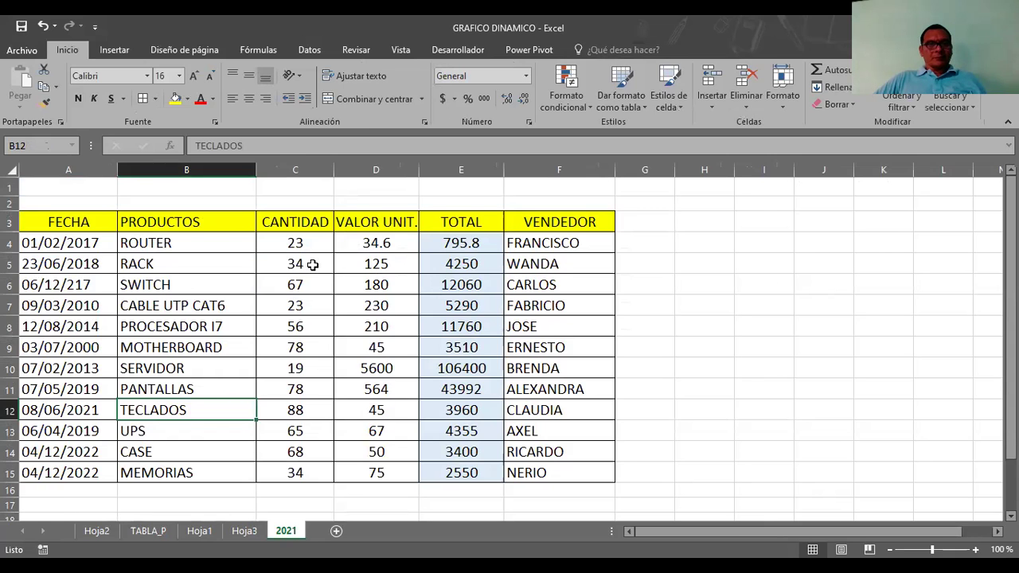
Step: Scroll the 2021 sheet, browse Hoja1, TABLA_P and Hoja2, then return to Hoja3
{"action": "scroll", "coordinate": [274, 269], "scroll_direction": "down", "scroll_amount": 1}
{"action": "scroll", "coordinate": [274, 269], "scroll_direction": "down", "scroll_amount": 2}
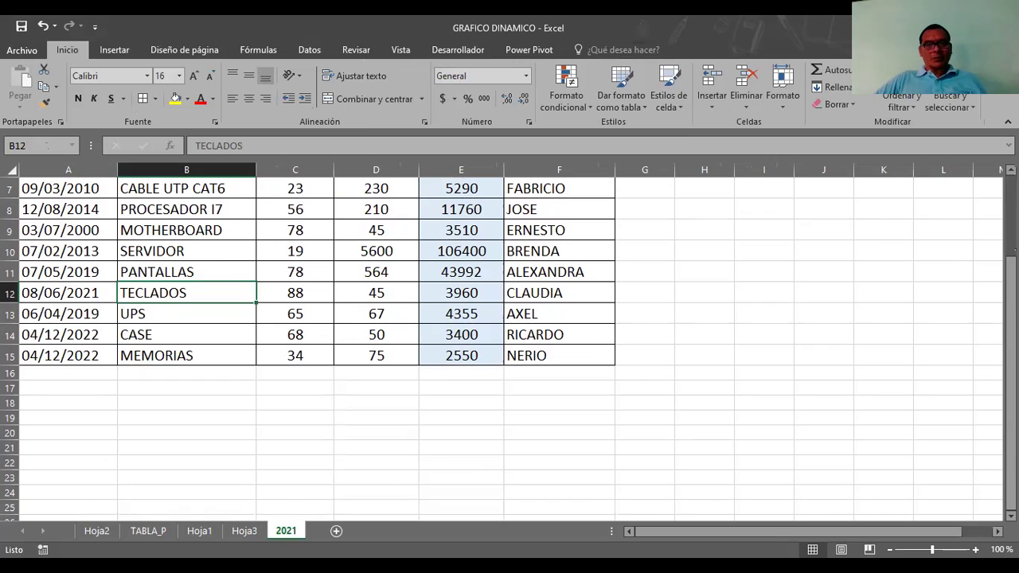
{"action": "left_click", "coordinate": [200, 531]}
{"action": "left_click", "coordinate": [159, 532]}
{"action": "left_click", "coordinate": [107, 532]}
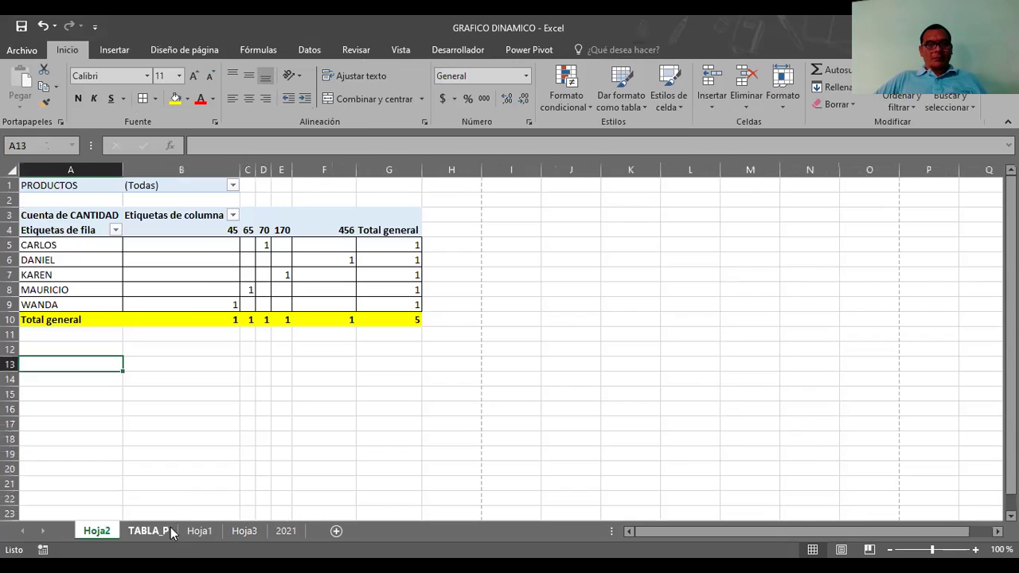
{"action": "left_click", "coordinate": [199, 532]}
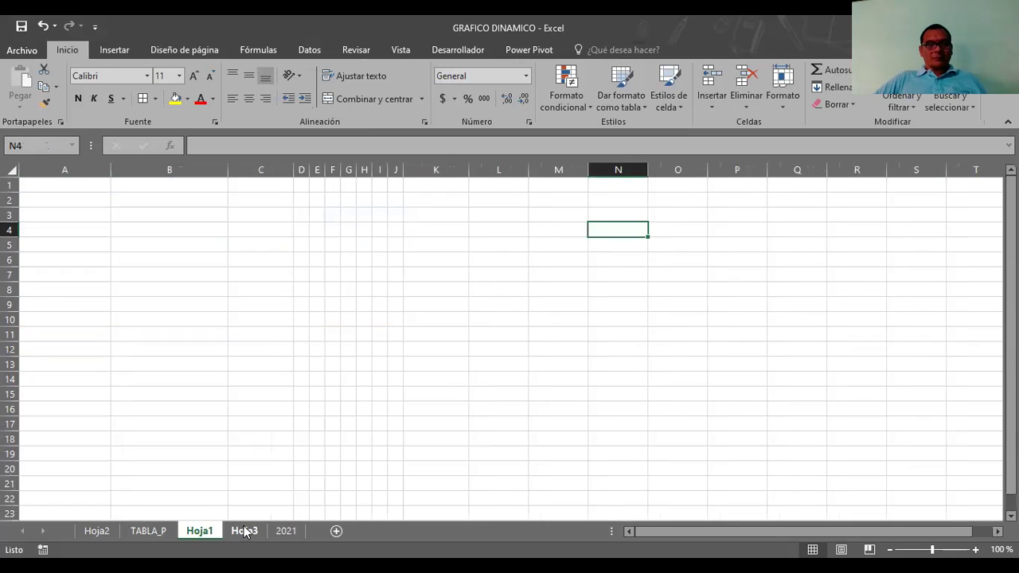
{"action": "left_click", "coordinate": [245, 531]}
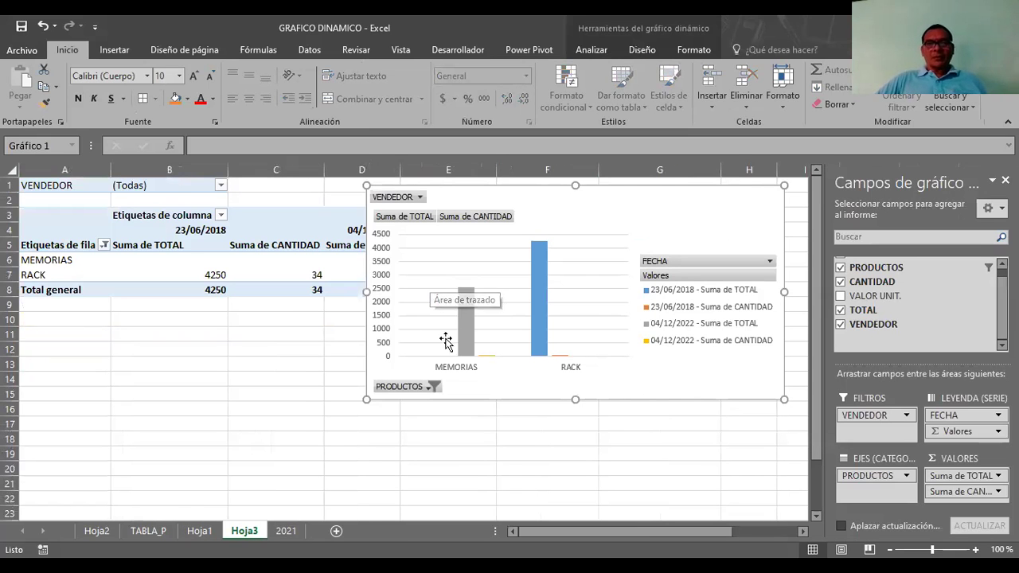
{"action": "mouse_move", "coordinate": [547, 321]}
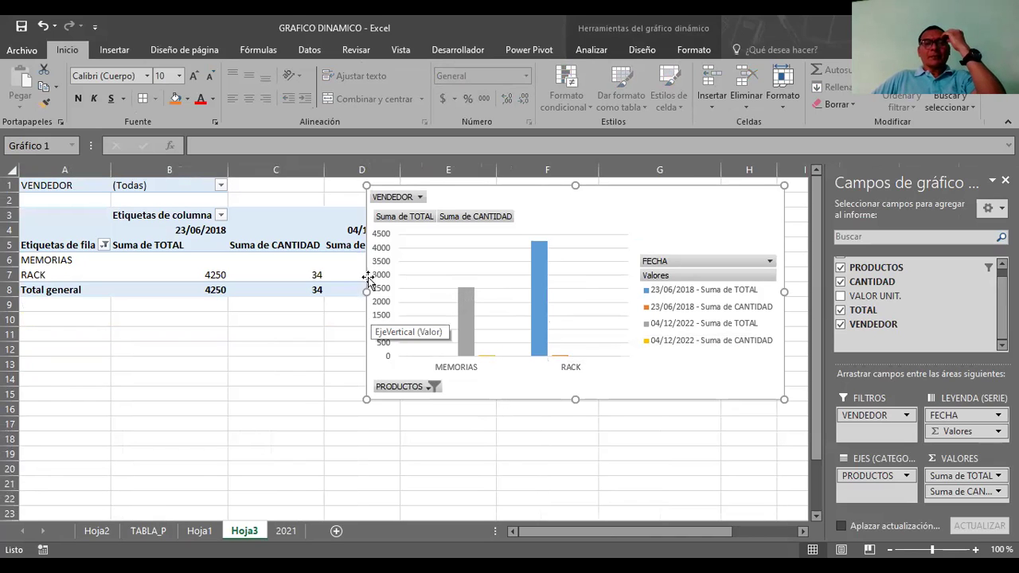
{"action": "left_click_drag", "start_coordinate": [497, 193], "coordinate": [241, 226]}
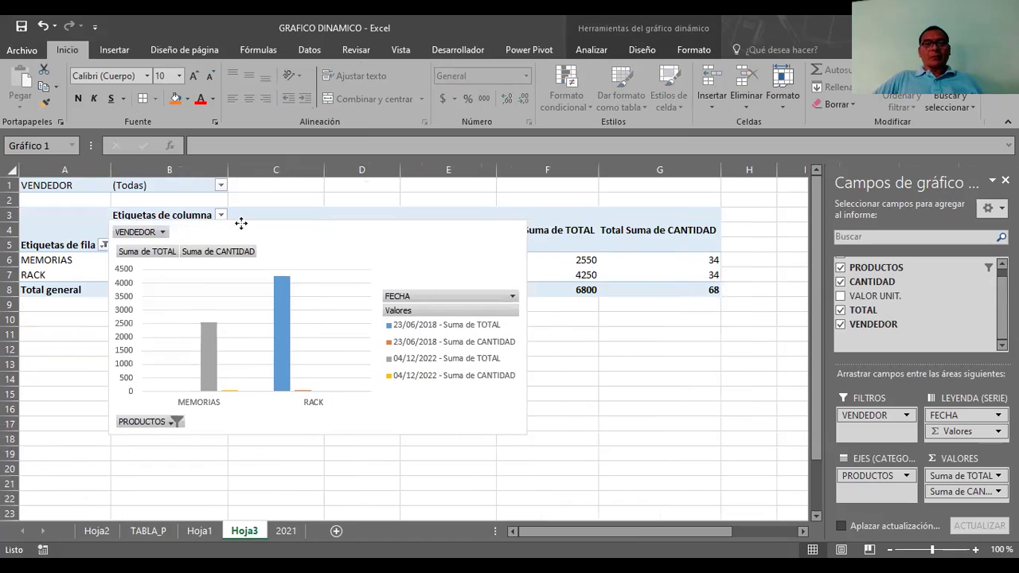
{"action": "double_click", "coordinate": [241, 226]}
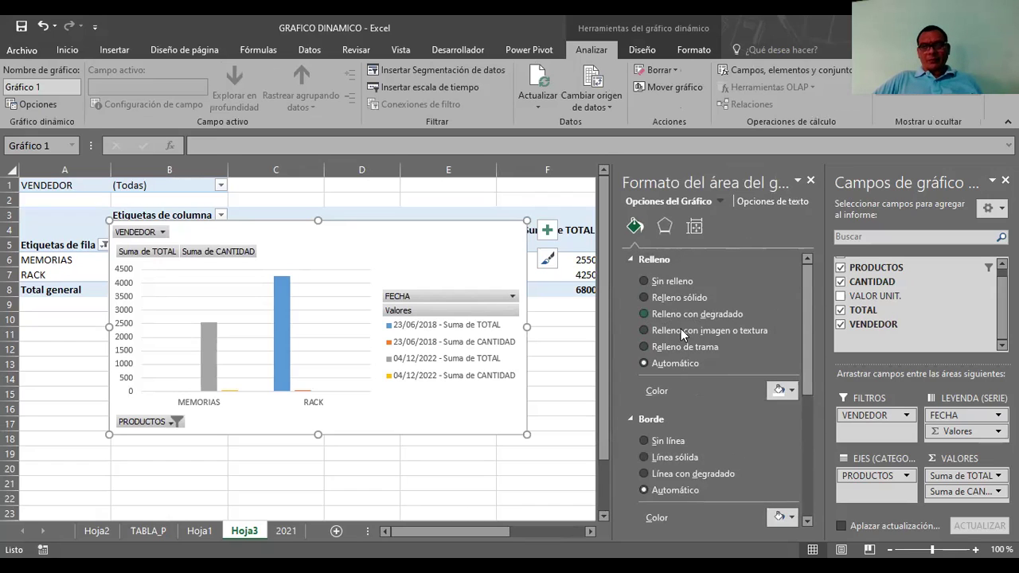
{"action": "left_click", "coordinate": [460, 351]}
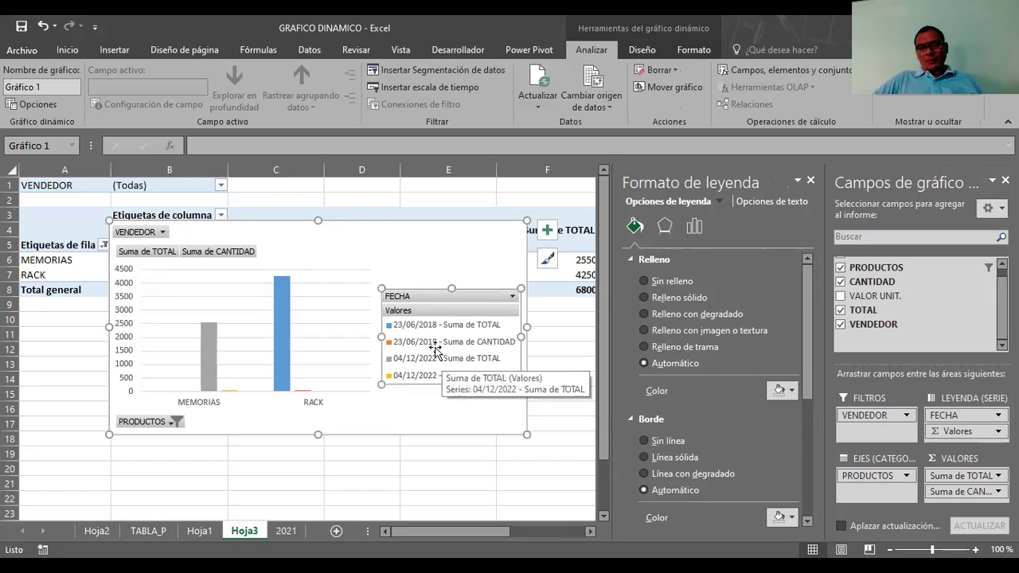
{"action": "left_click", "coordinate": [348, 258]}
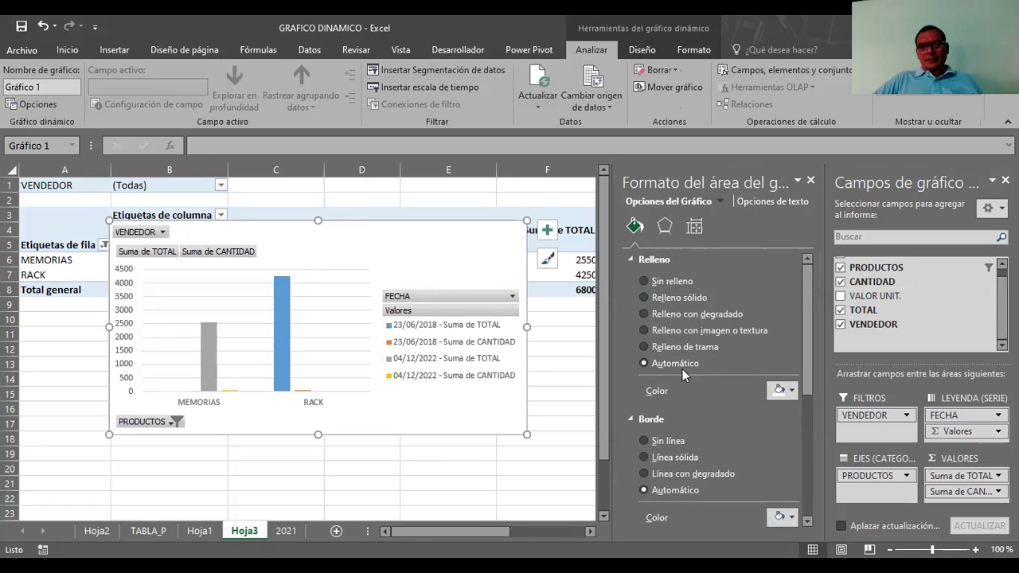
{"action": "left_click_drag", "start_coordinate": [805, 362], "coordinate": [825, 490]}
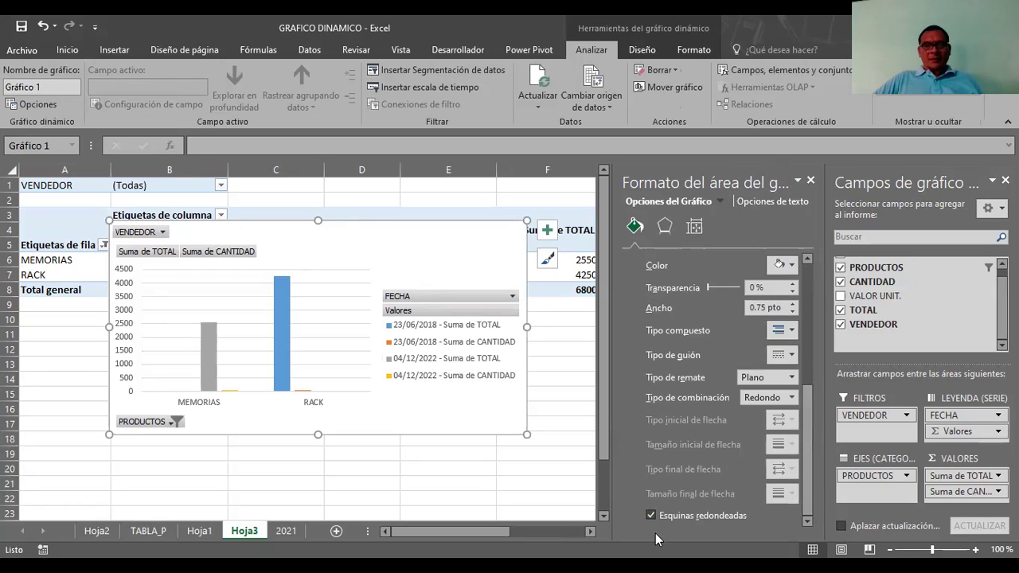
{"action": "left_click", "coordinate": [508, 376]}
{"action": "left_click", "coordinate": [589, 363]}
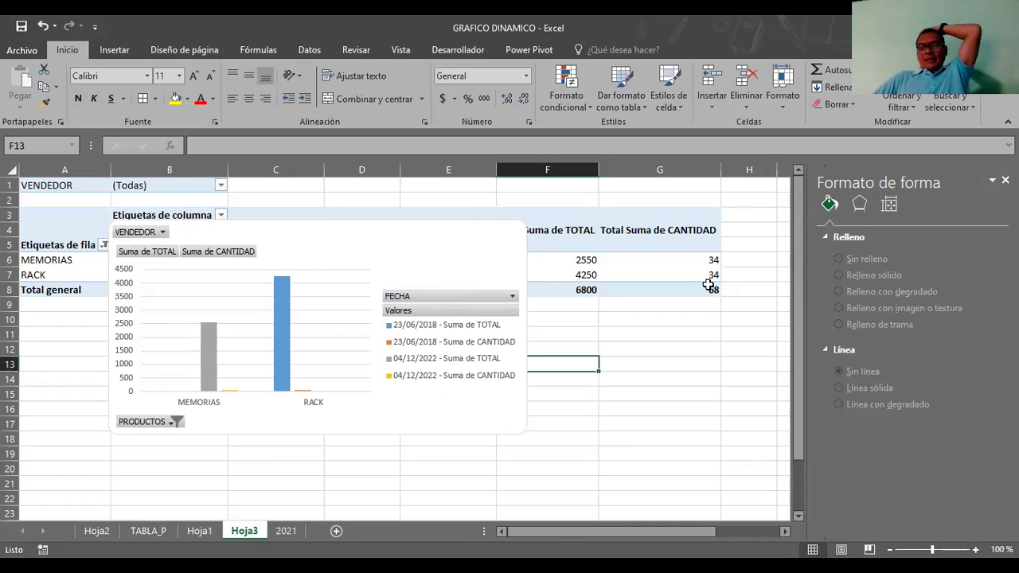
Step: Add a data label showing 2550 to the grey MEMORIAS bar
{"action": "left_click", "coordinate": [285, 319]}
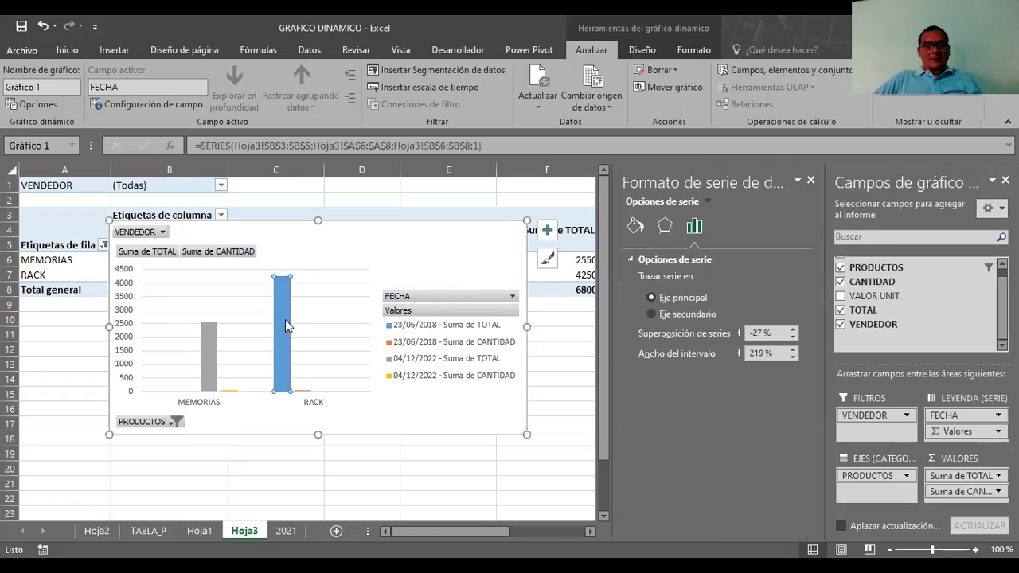
{"action": "left_click", "coordinate": [212, 343]}
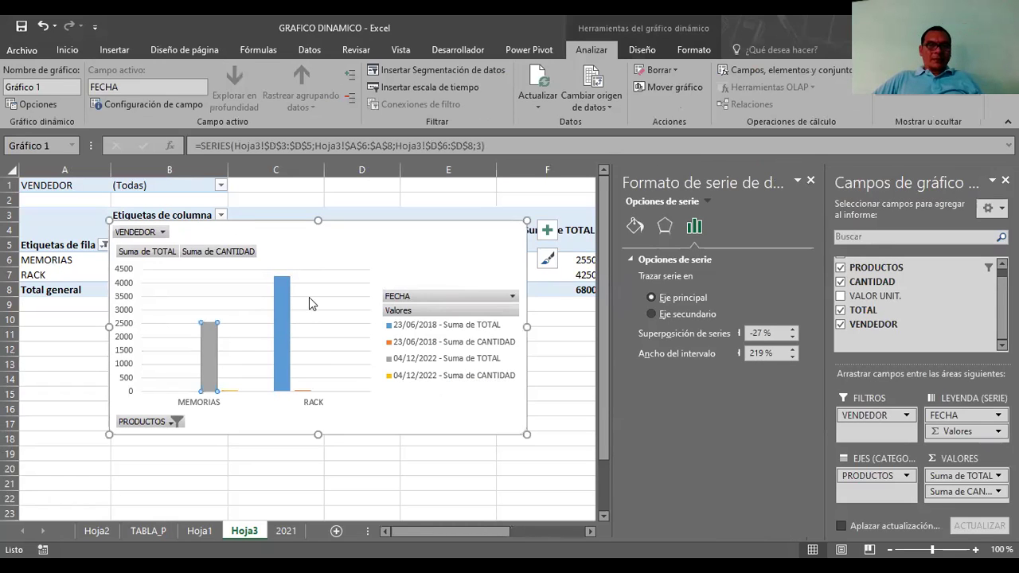
{"action": "left_click", "coordinate": [285, 289]}
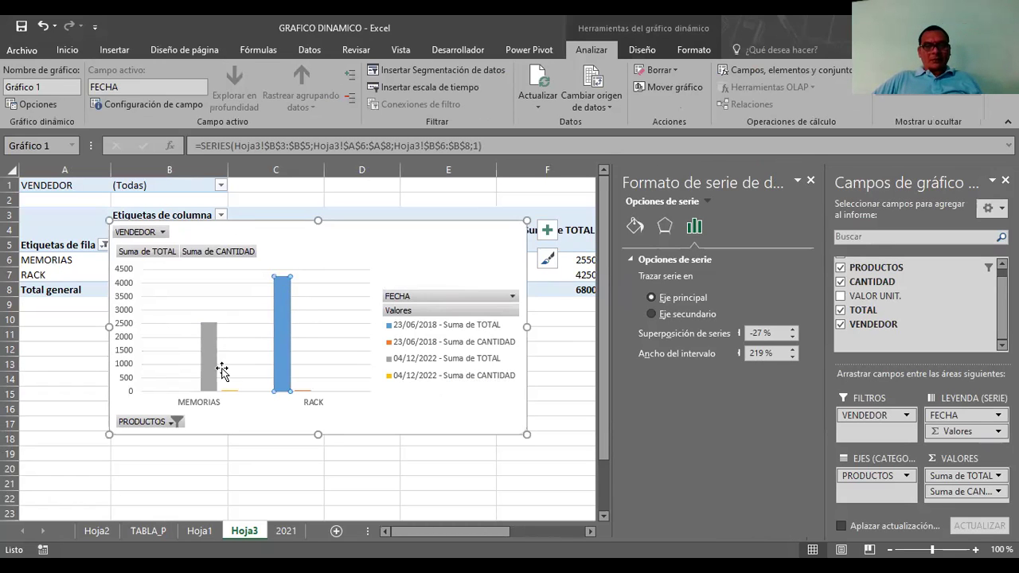
{"action": "left_click", "coordinate": [212, 347]}
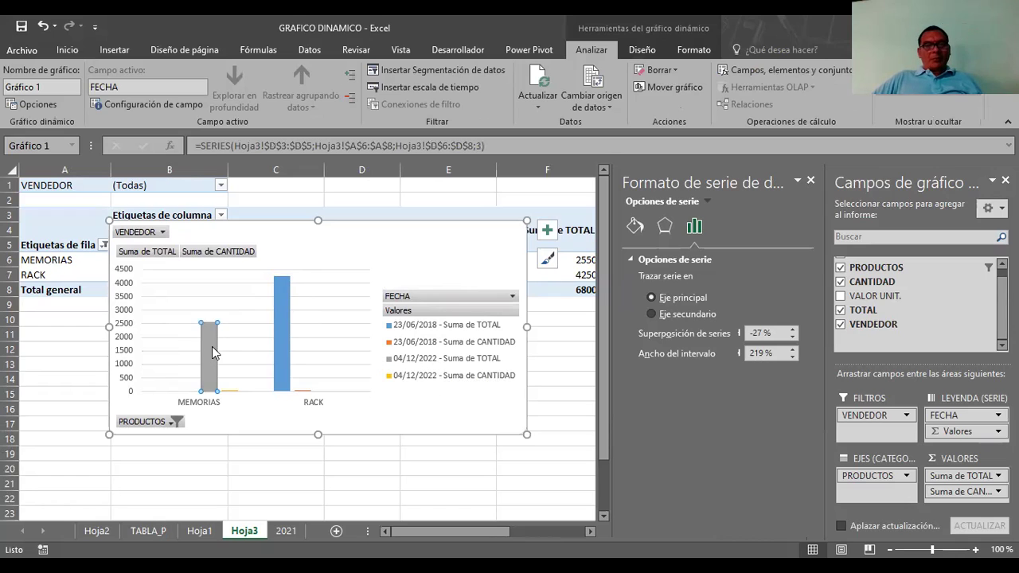
{"action": "right_click", "coordinate": [212, 347]}
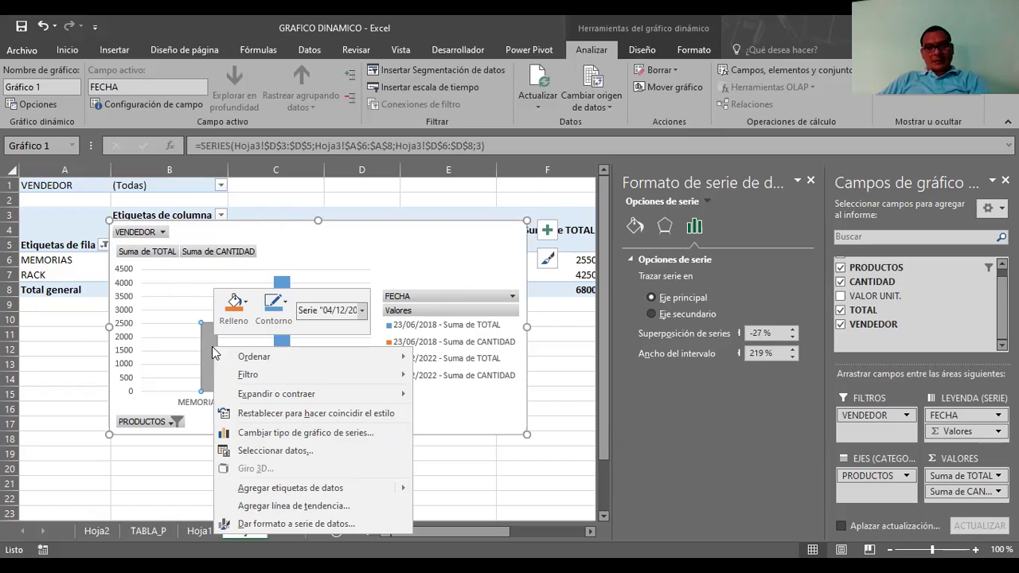
{"action": "left_click", "coordinate": [307, 495]}
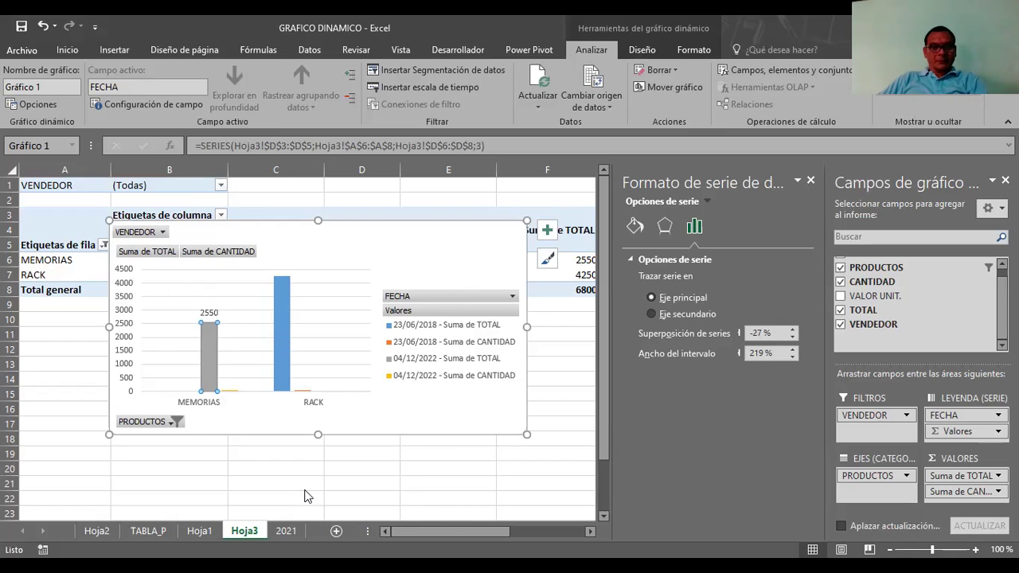
Step: Add a data label showing 4250 to the blue RACK bar
{"action": "left_click", "coordinate": [285, 292]}
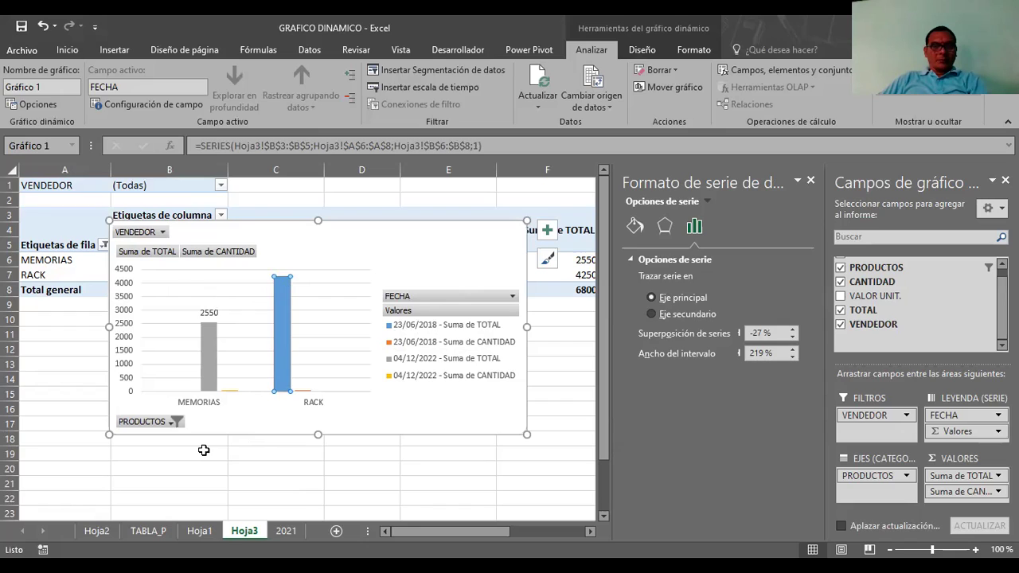
{"action": "left_click", "coordinate": [206, 342]}
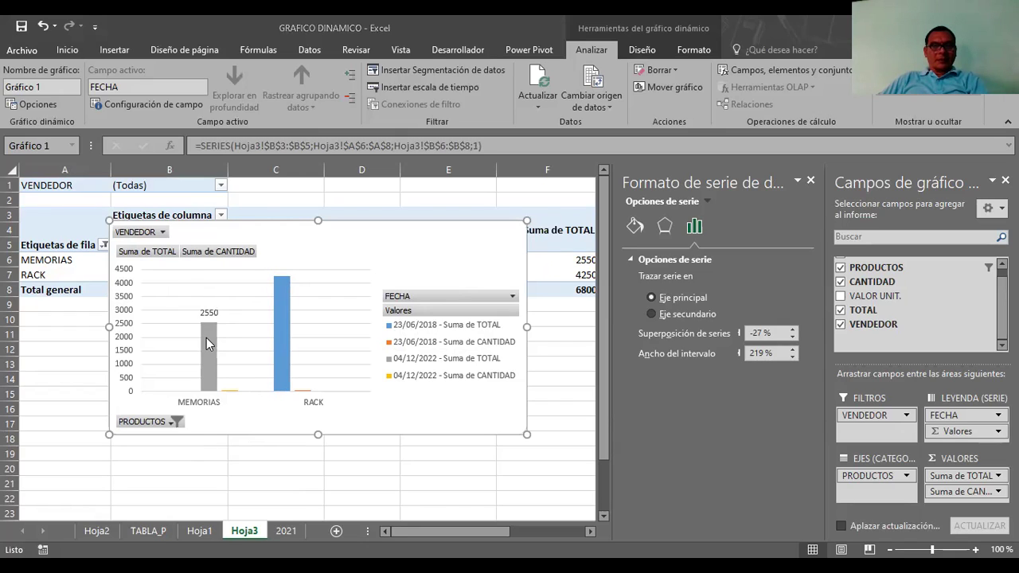
{"action": "left_click", "coordinate": [289, 305]}
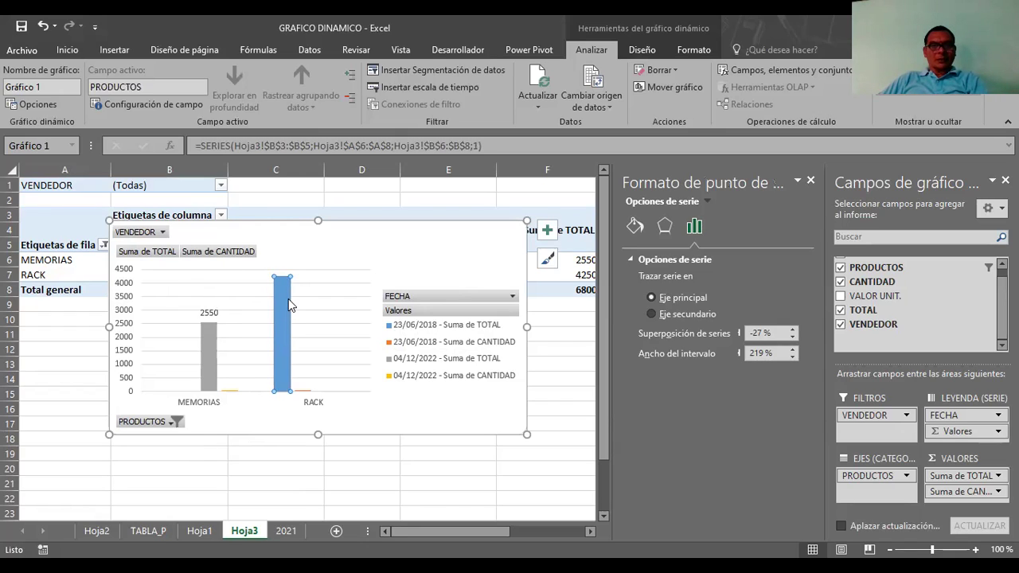
{"action": "key", "text": "shift+F10"}
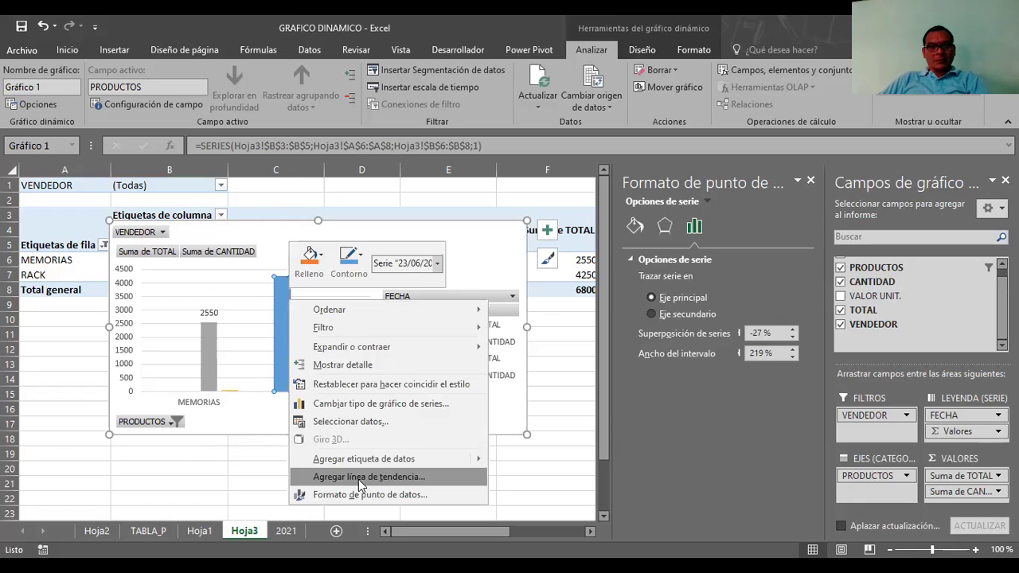
{"action": "mouse_move", "coordinate": [354, 463]}
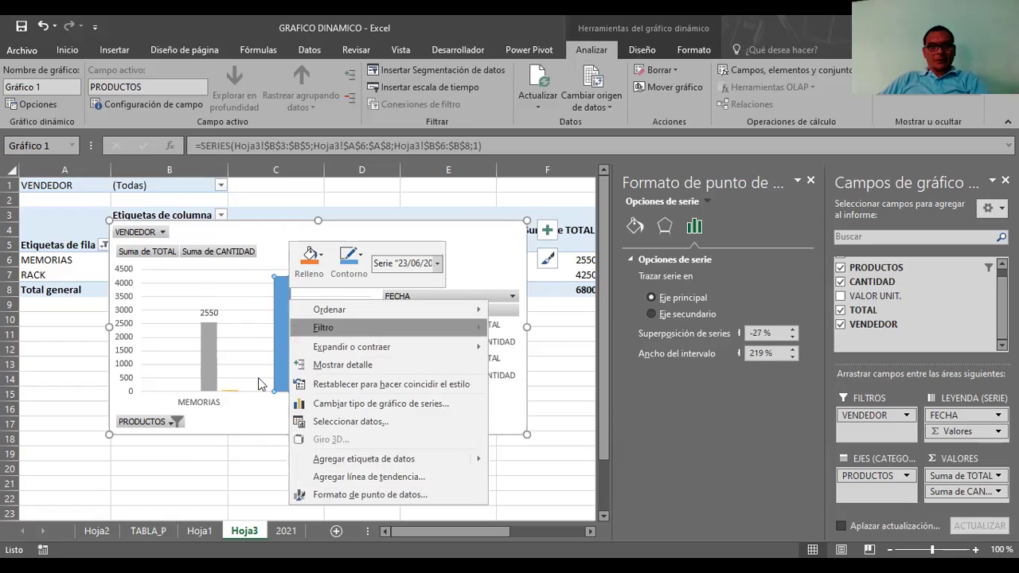
{"action": "left_click", "coordinate": [356, 460]}
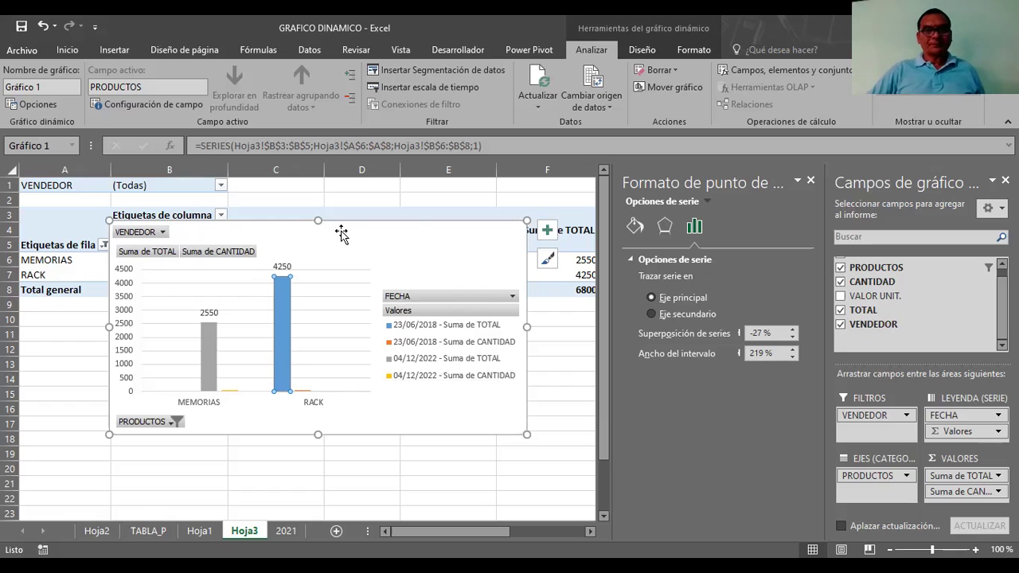
Step: Shift the chart right to uncover column B, then switch to the 2021 sheet
{"action": "left_click_drag", "start_coordinate": [341, 233], "coordinate": [462, 213]}
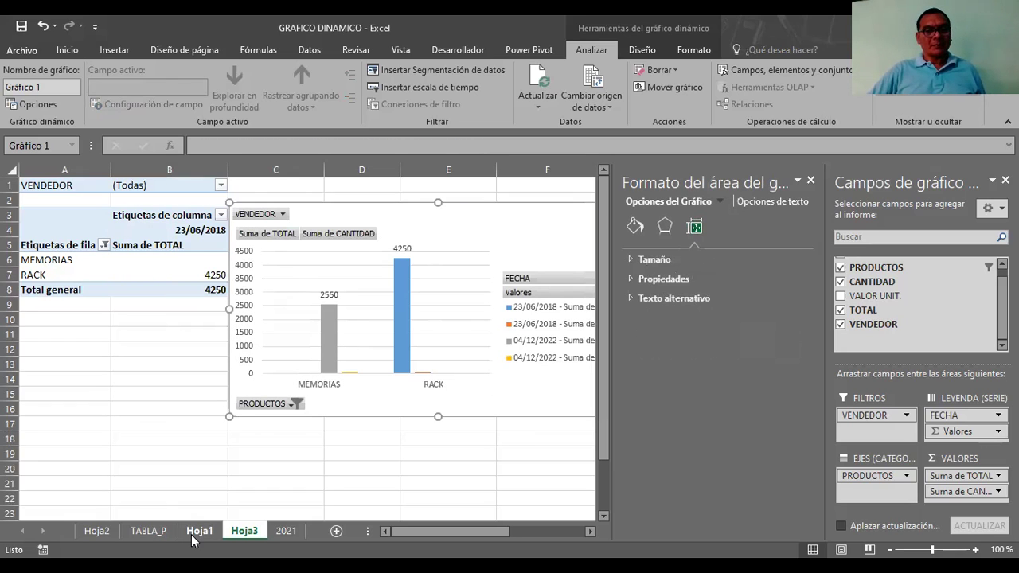
{"action": "left_click", "coordinate": [187, 276]}
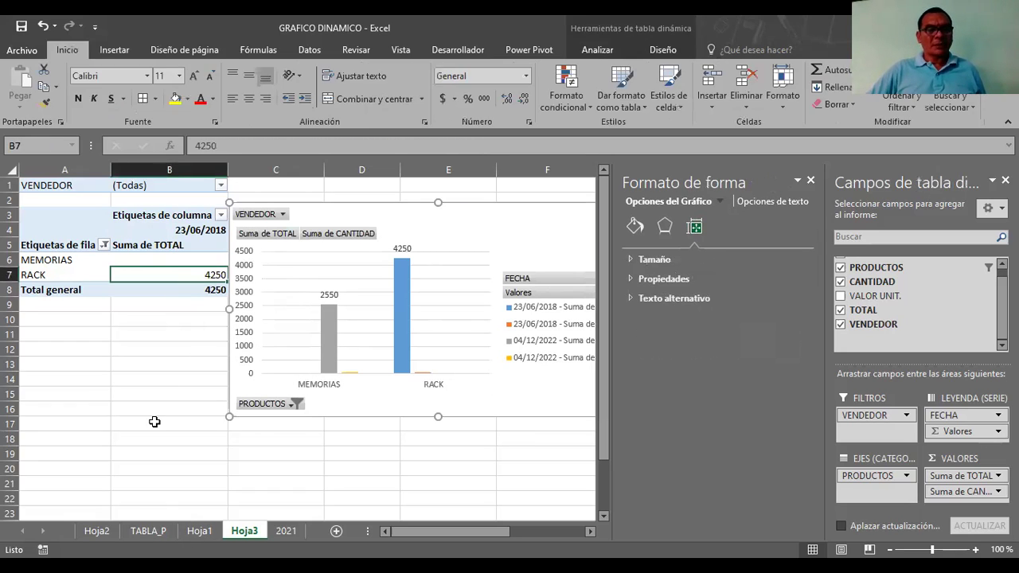
{"action": "left_click", "coordinate": [285, 531]}
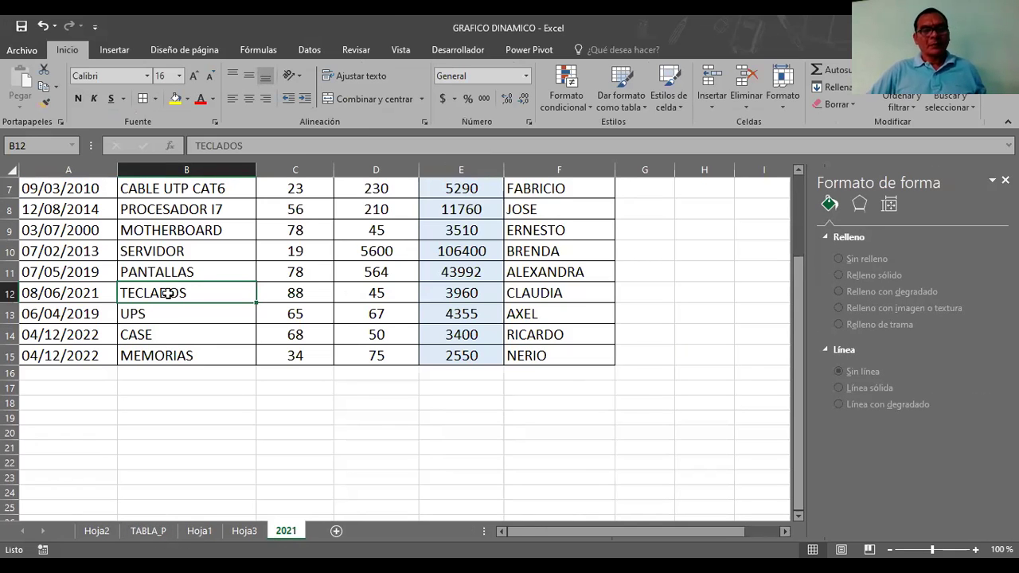
Step: Clear TECLADOS from cell B12 and browse the sheets back to 2021
{"action": "key", "text": "Delete"}
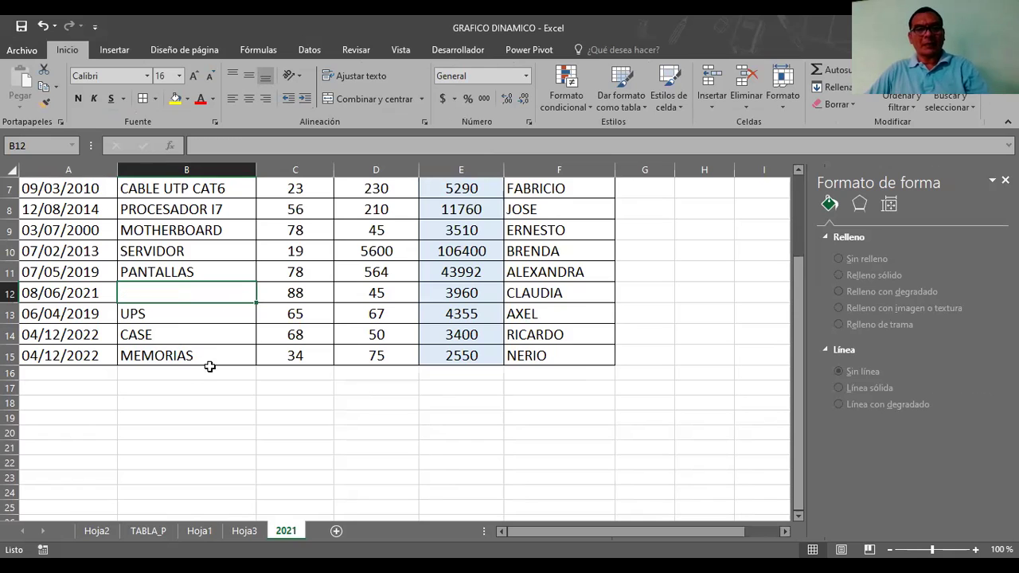
{"action": "left_click", "coordinate": [158, 532]}
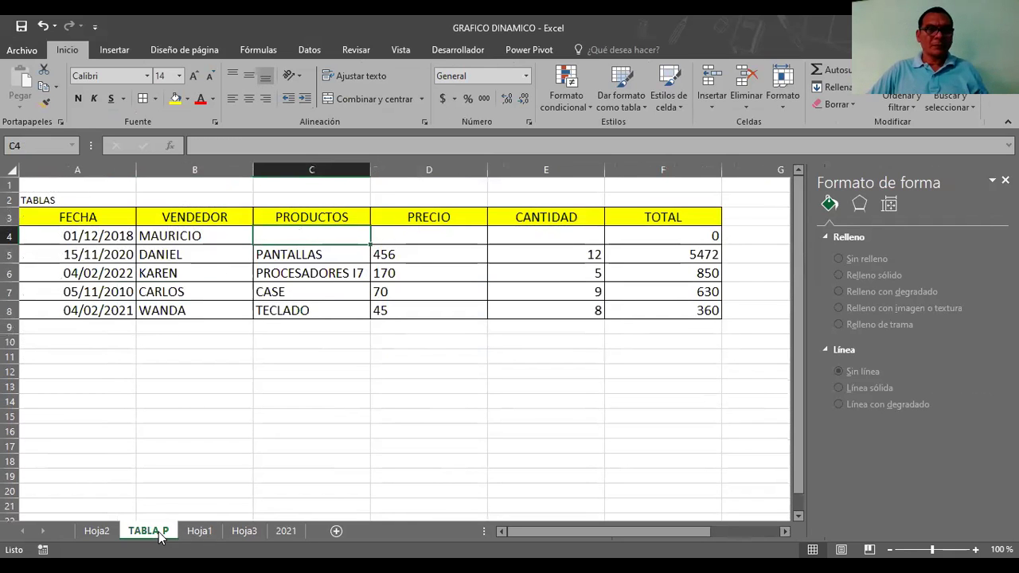
{"action": "left_click", "coordinate": [207, 534]}
{"action": "left_click", "coordinate": [244, 533]}
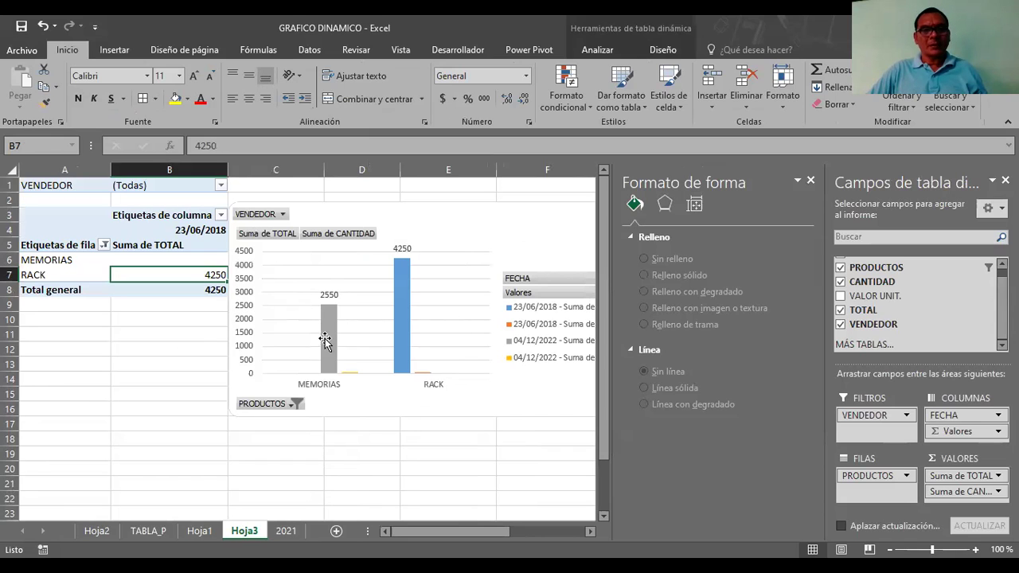
{"action": "left_click", "coordinate": [204, 533]}
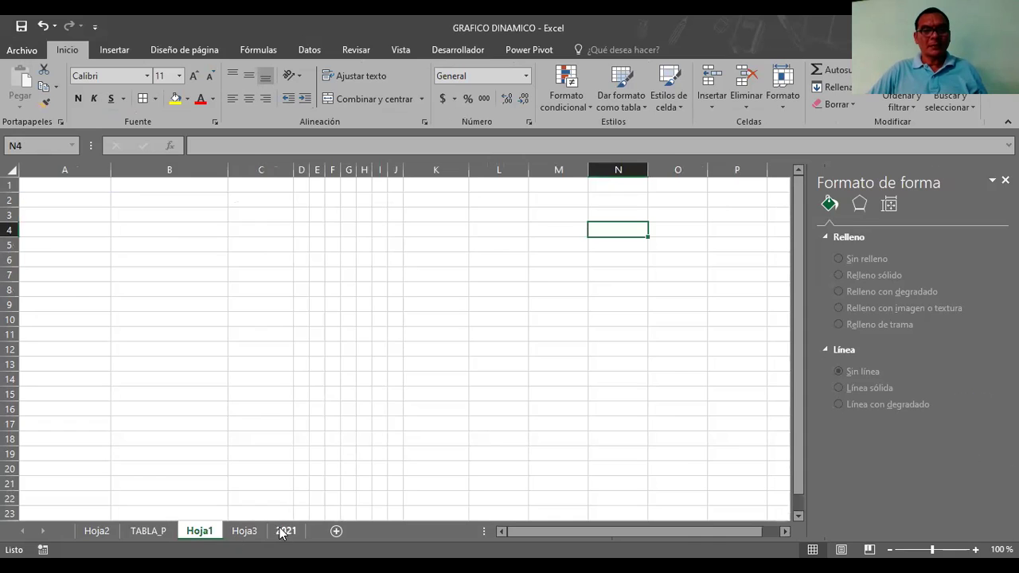
{"action": "left_click", "coordinate": [281, 533]}
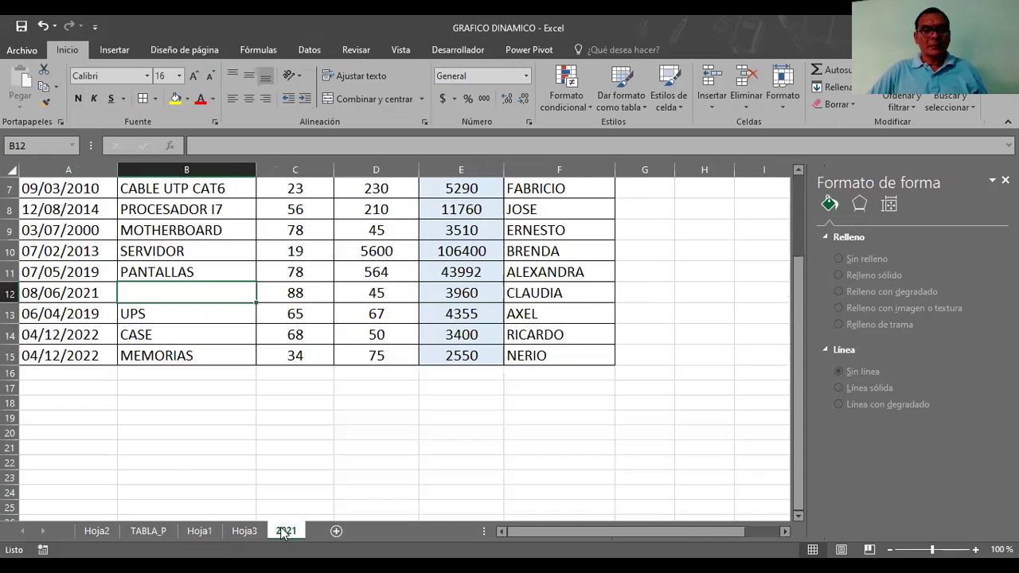
Step: Clear MEMORIAS from cell B15, then return to the Hoja3 pivot chart
{"action": "left_click", "coordinate": [154, 363]}
{"action": "key", "text": "Delete"}
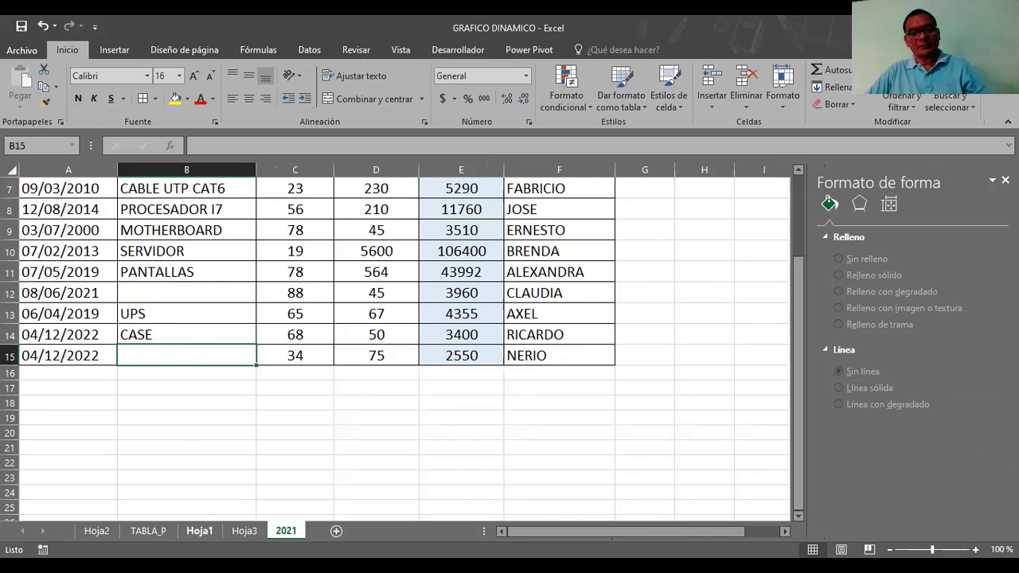
{"action": "left_click", "coordinate": [259, 420]}
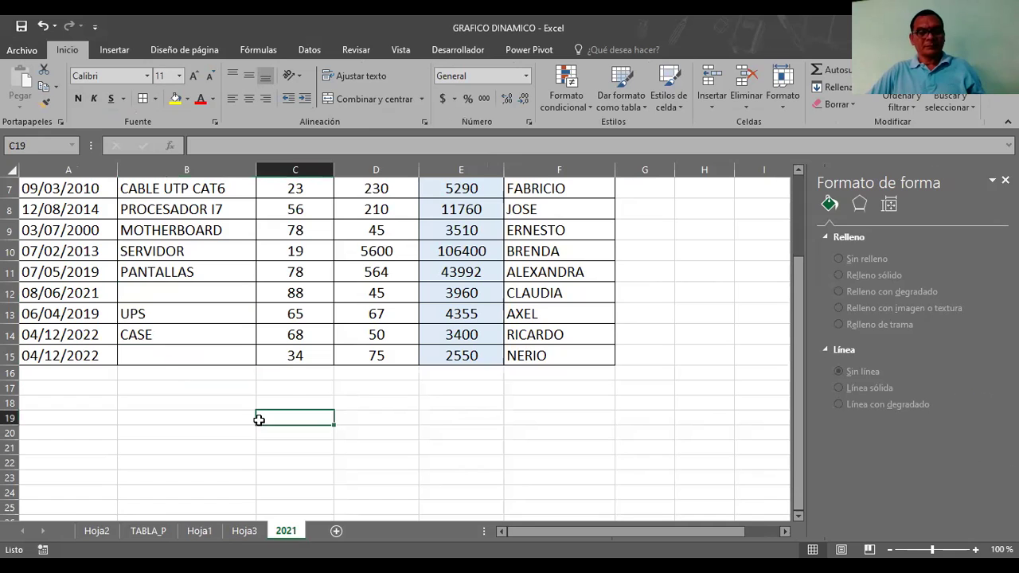
{"action": "left_click", "coordinate": [198, 532]}
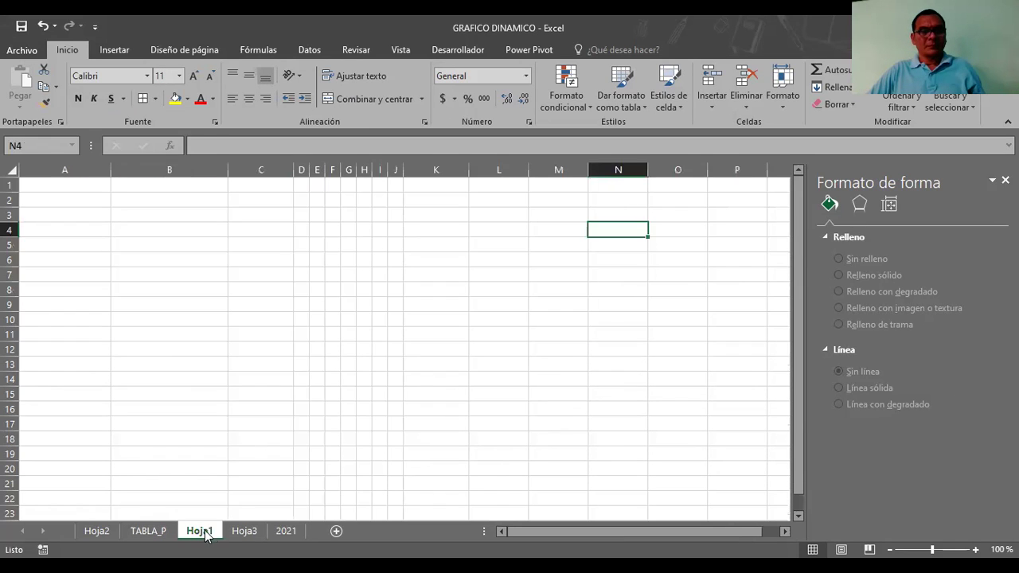
{"action": "left_click", "coordinate": [242, 531]}
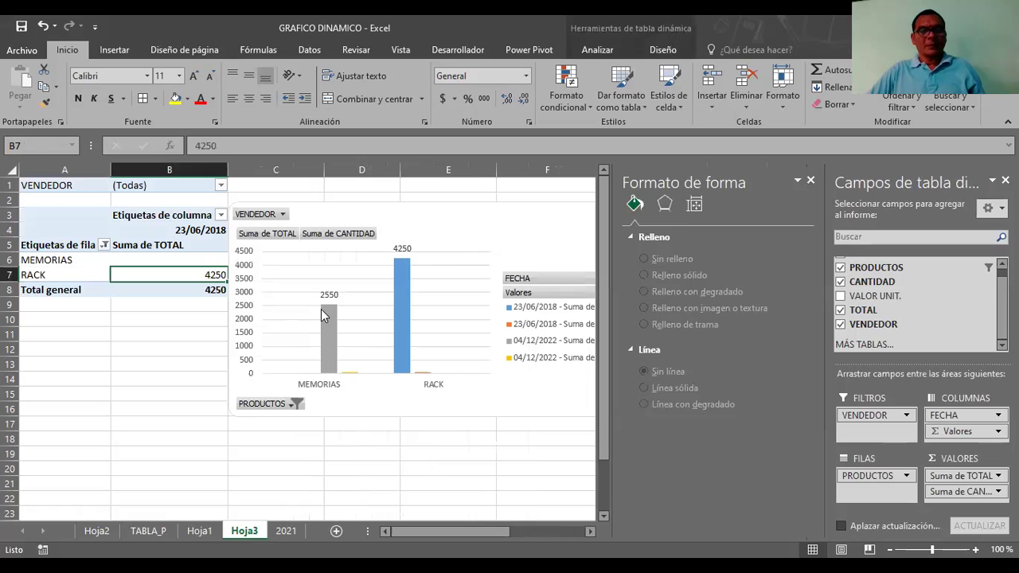
Step: Move the pivot chart over columns A–E, then back beside the table
{"action": "left_click", "coordinate": [321, 310]}
{"action": "left_click_drag", "start_coordinate": [329, 206], "coordinate": [115, 190]}
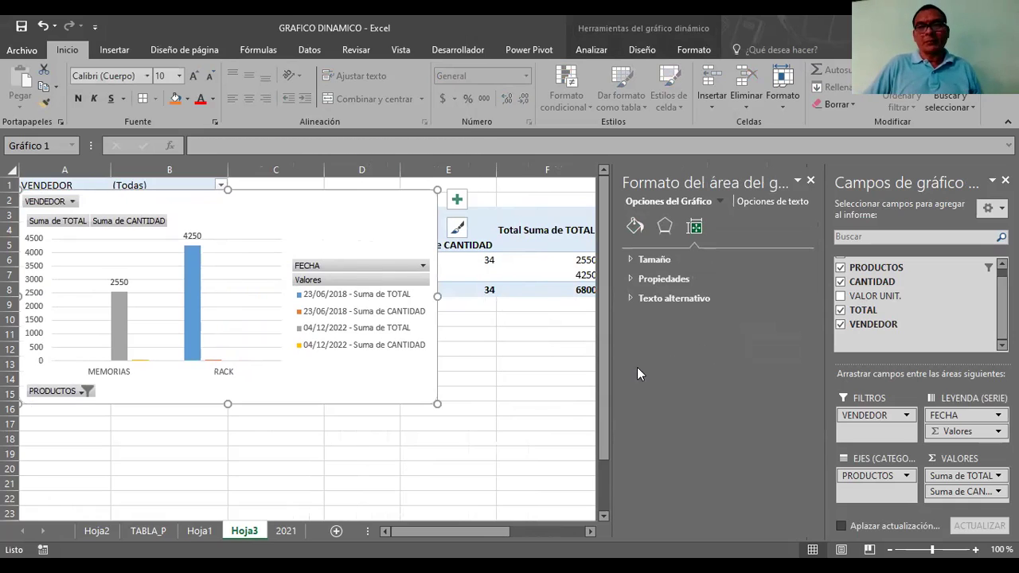
{"action": "left_click", "coordinate": [481, 348]}
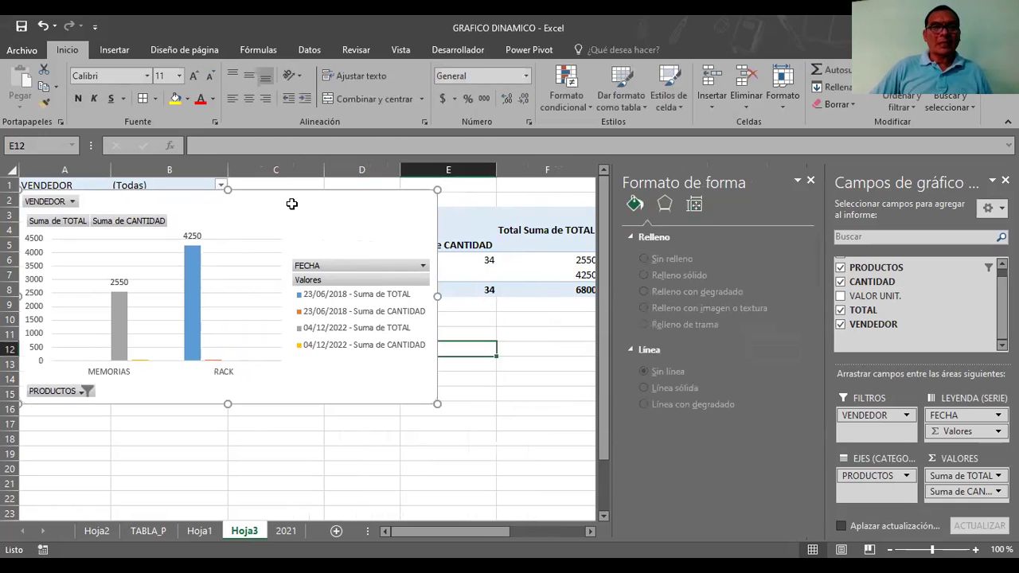
{"action": "left_click_drag", "start_coordinate": [301, 189], "coordinate": [636, 272]}
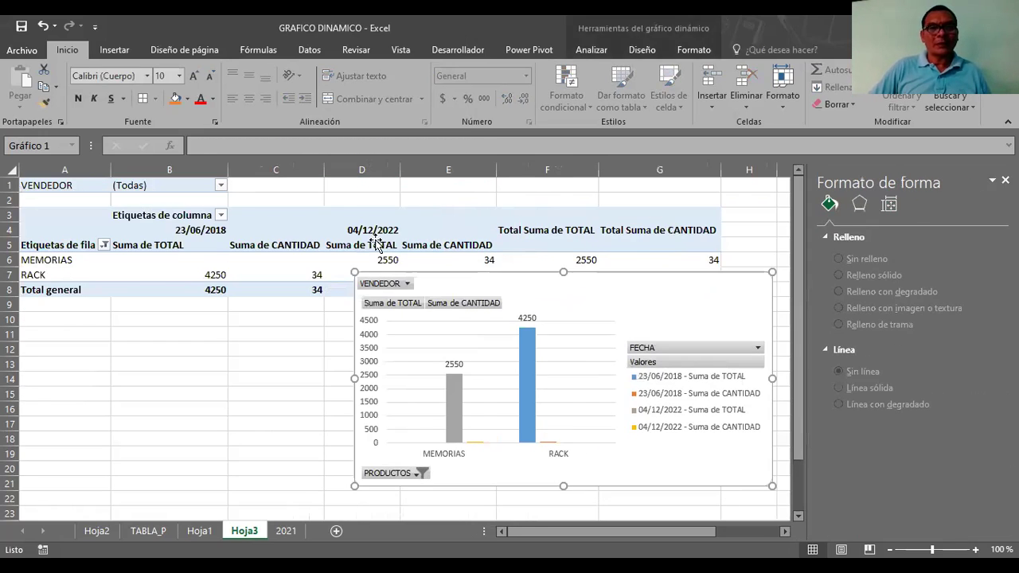
{"action": "left_click", "coordinate": [311, 271]}
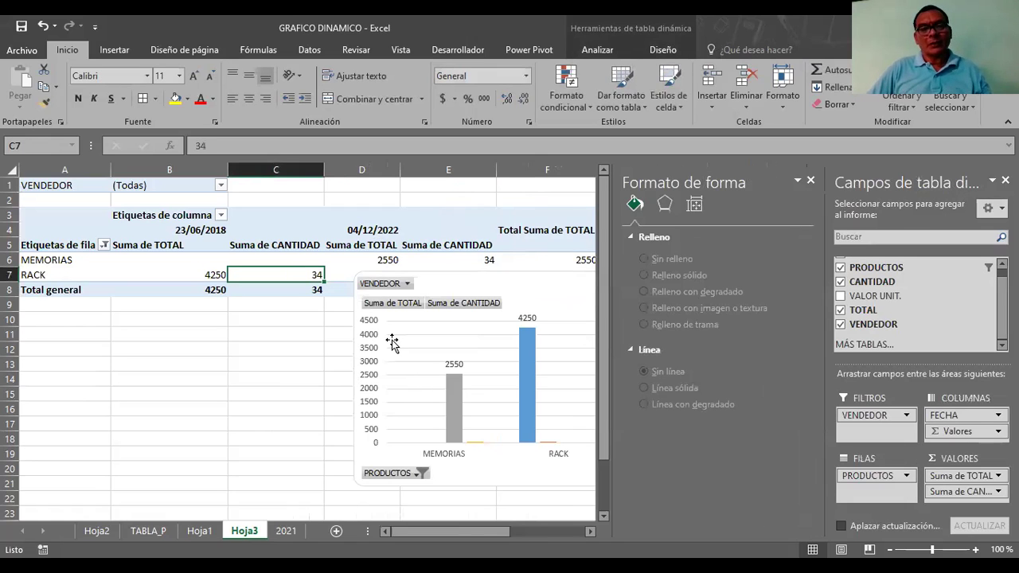
Step: Try deleting the MEMORIAS pivot row and dismiss the resulting error messages
{"action": "left_click", "coordinate": [31, 252]}
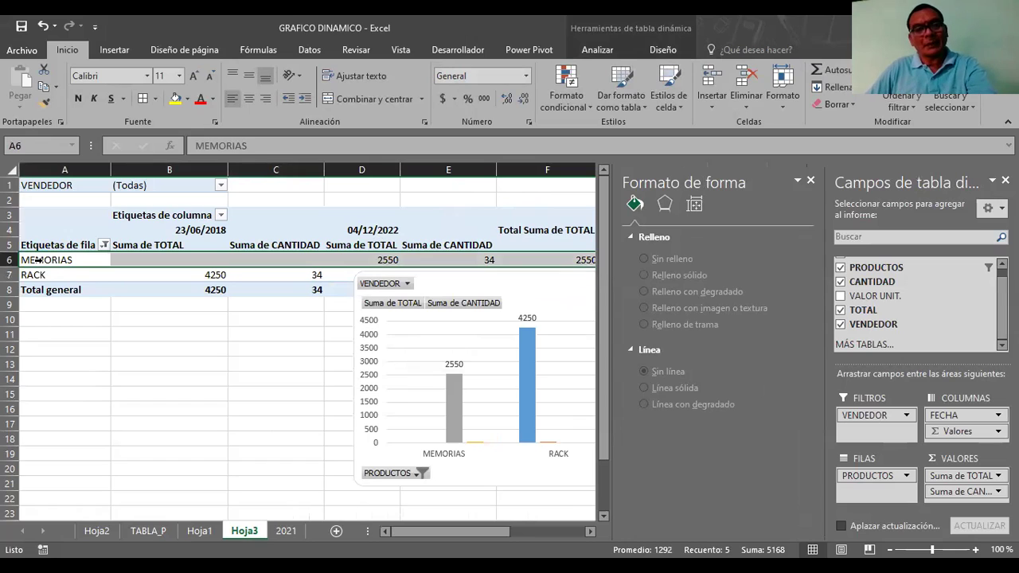
{"action": "key", "text": "Delete"}
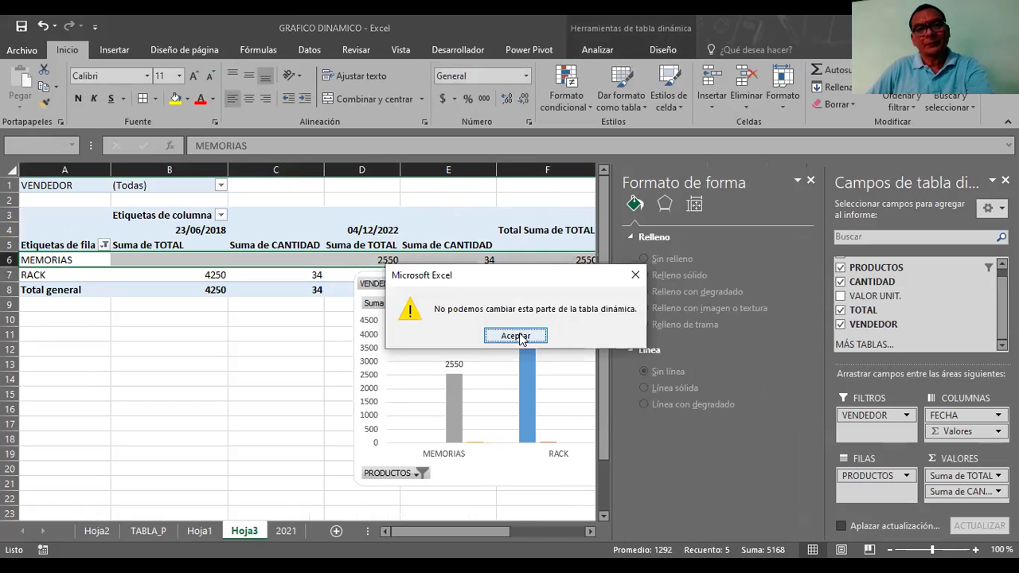
{"action": "left_click", "coordinate": [521, 339]}
{"action": "left_click", "coordinate": [329, 291]}
{"action": "key", "text": "Delete"}
{"action": "left_click", "coordinate": [497, 334]}
Step: Narrow the pivot chart and place it below-right of the pivot table
{"action": "left_click_drag", "start_coordinate": [478, 274], "coordinate": [276, 230]}
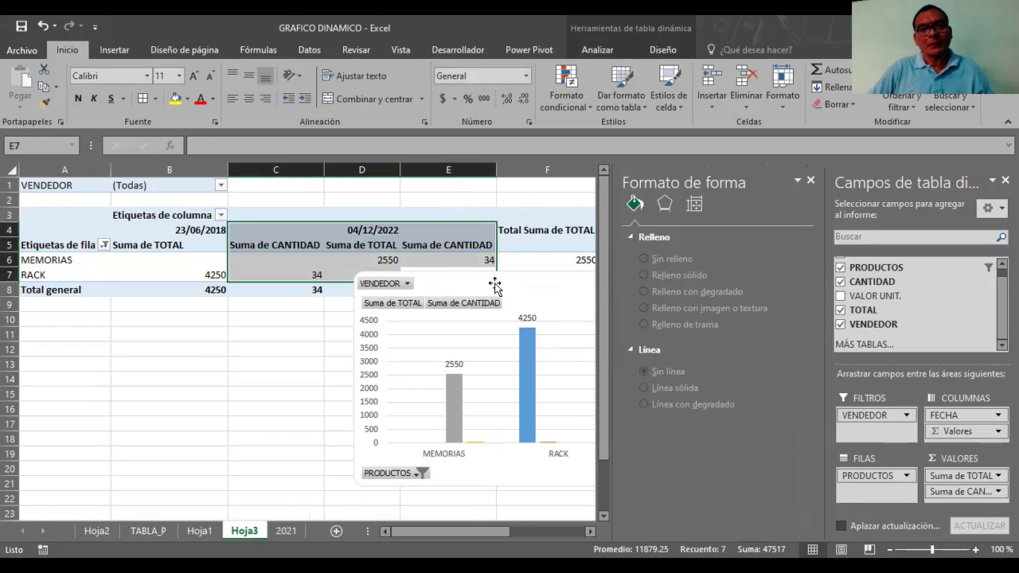
{"action": "left_click_drag", "start_coordinate": [534, 290], "coordinate": [307, 199]}
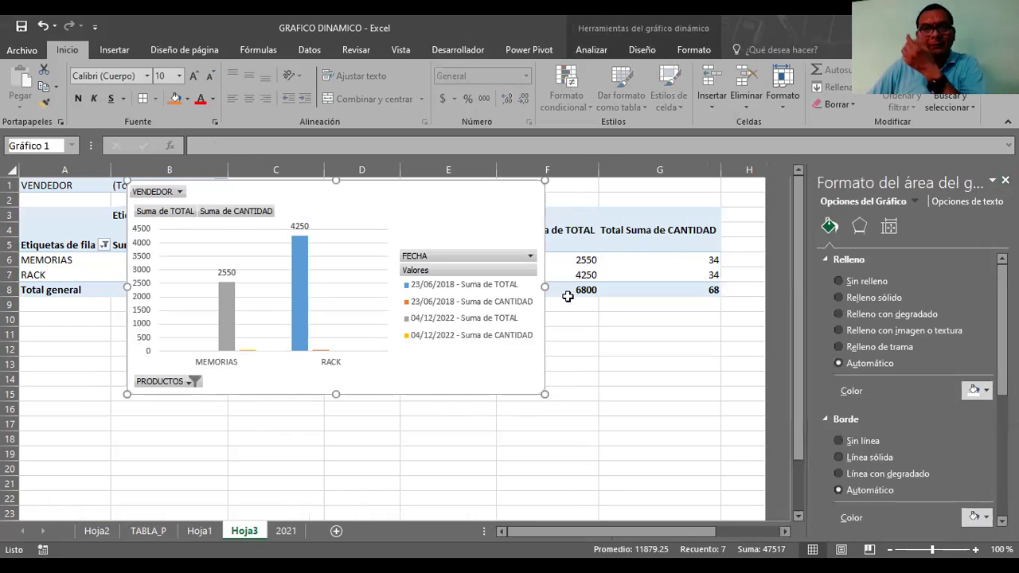
{"action": "left_click_drag", "start_coordinate": [544, 285], "coordinate": [315, 289]}
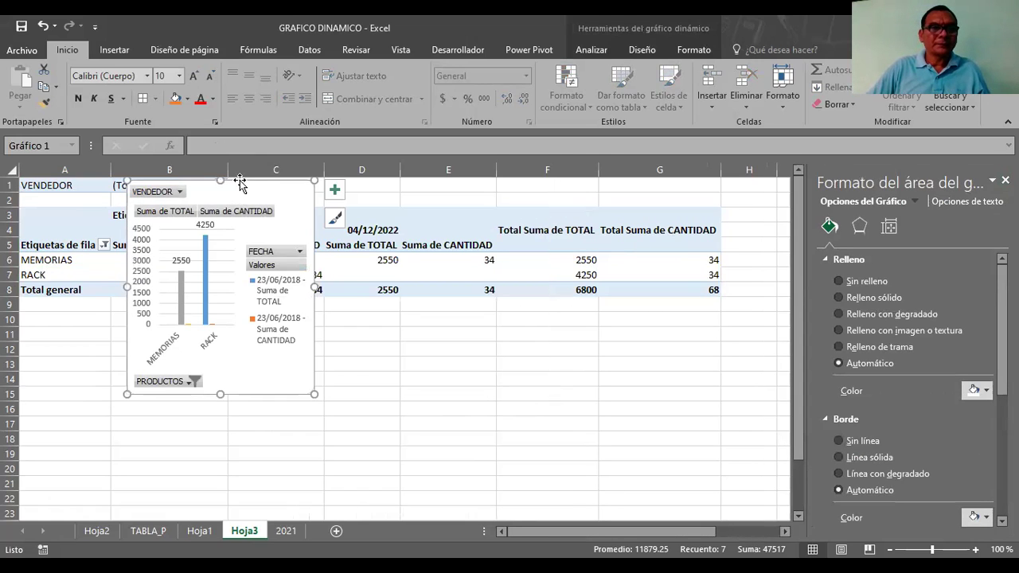
{"action": "left_click_drag", "start_coordinate": [240, 183], "coordinate": [570, 289]}
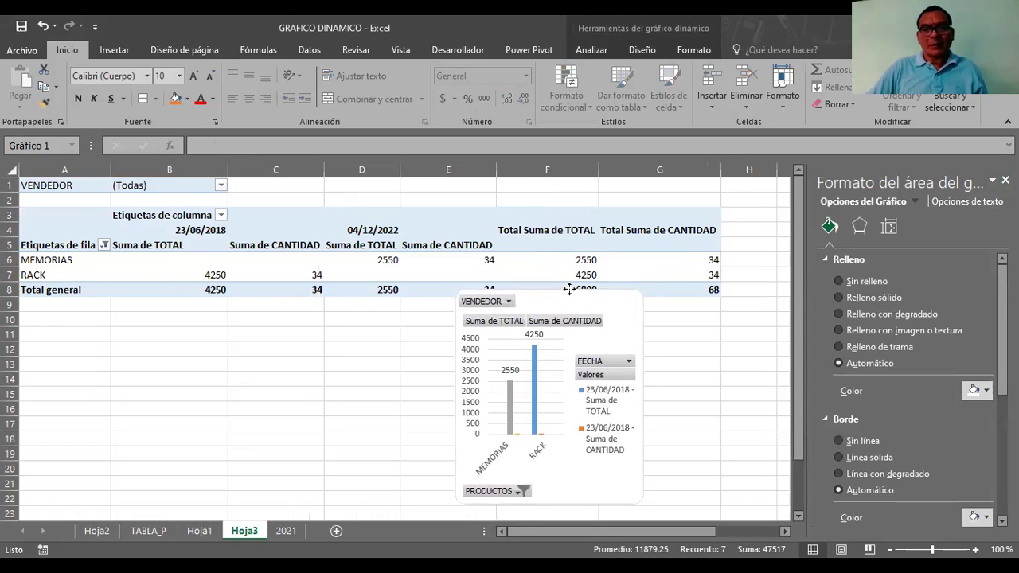
Step: Refresh the pivot with Actualizar datos so only RACK (4250) remains, and move the chart up
{"action": "right_click", "coordinate": [568, 339]}
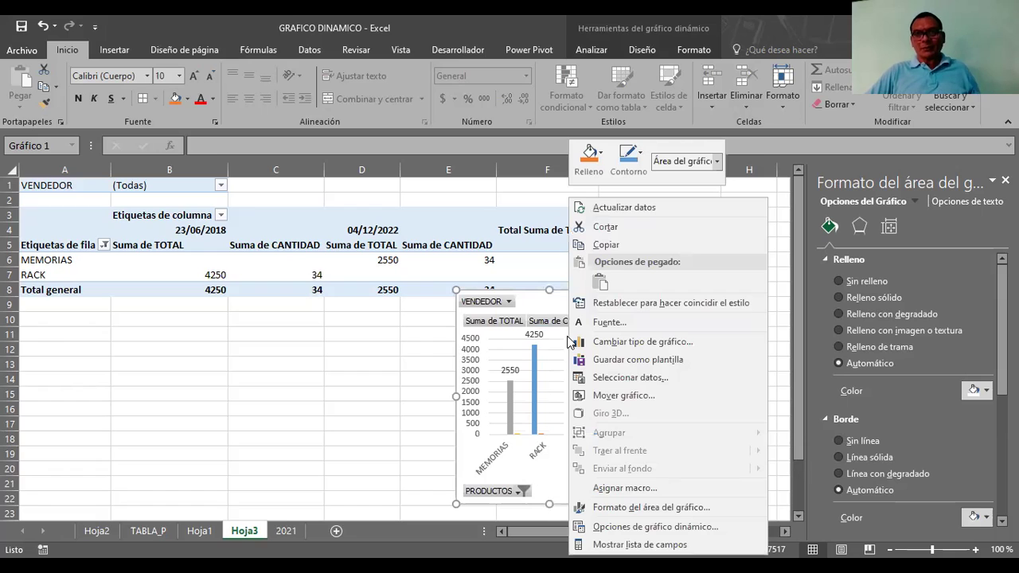
{"action": "left_click", "coordinate": [621, 207]}
{"action": "left_click_drag", "start_coordinate": [607, 295], "coordinate": [572, 192]}
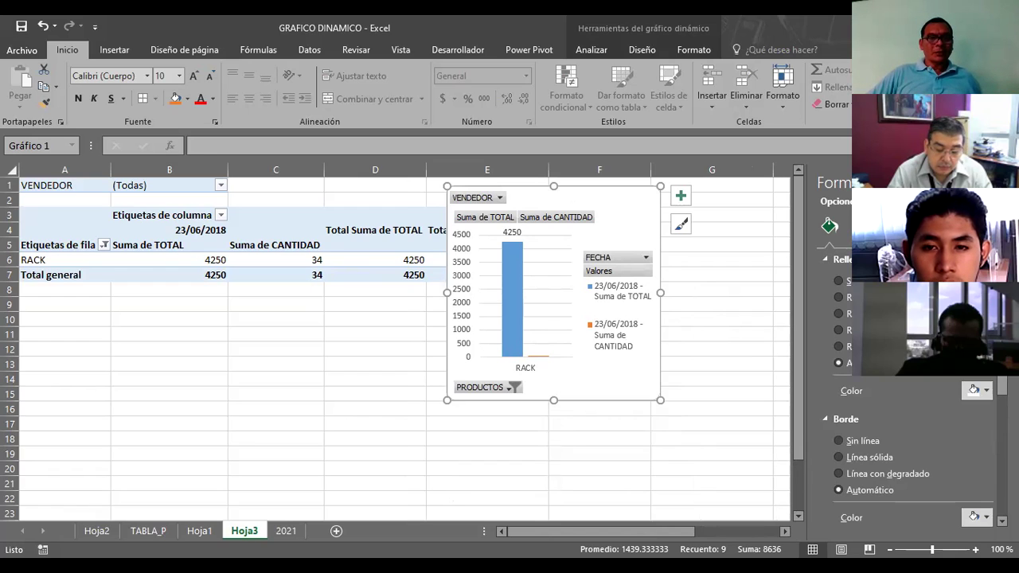
Step: On the 2021 sheet, enter MEMORIAS in B15 and TECLADOS in B12
{"action": "left_click", "coordinate": [286, 532]}
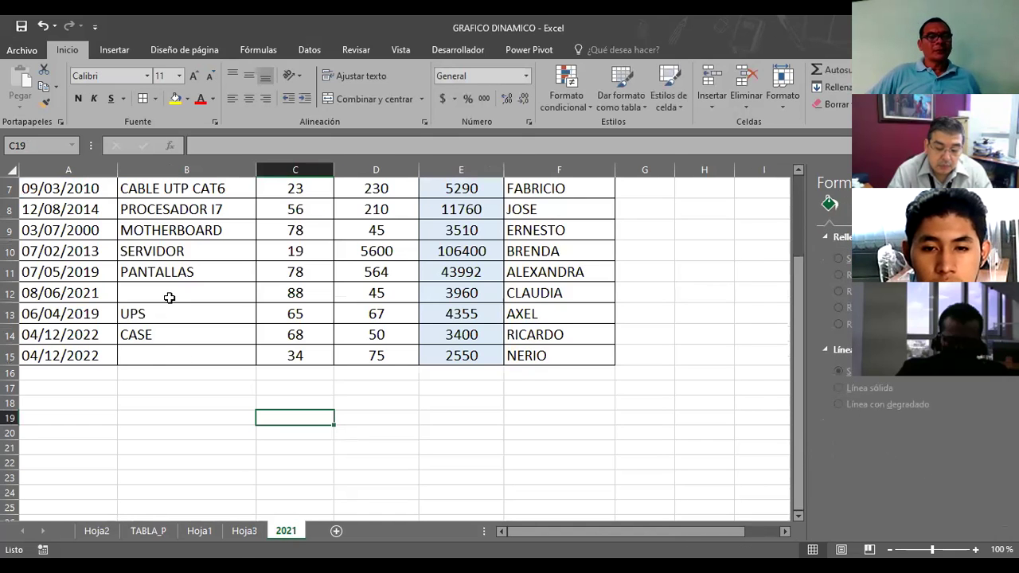
{"action": "left_click", "coordinate": [151, 355]}
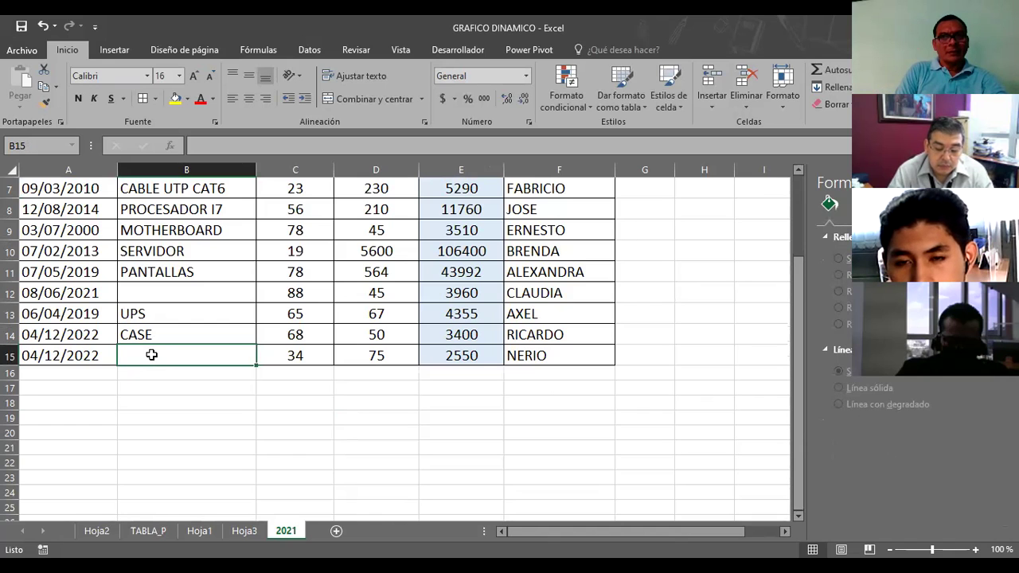
{"action": "type", "text": "MER"}
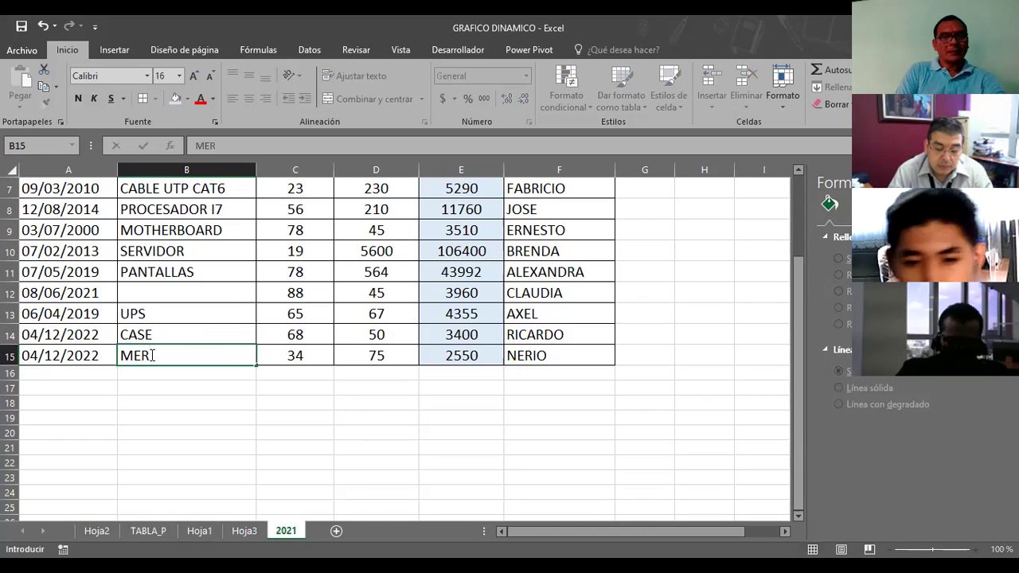
{"action": "type", "text": "MORIAS"}
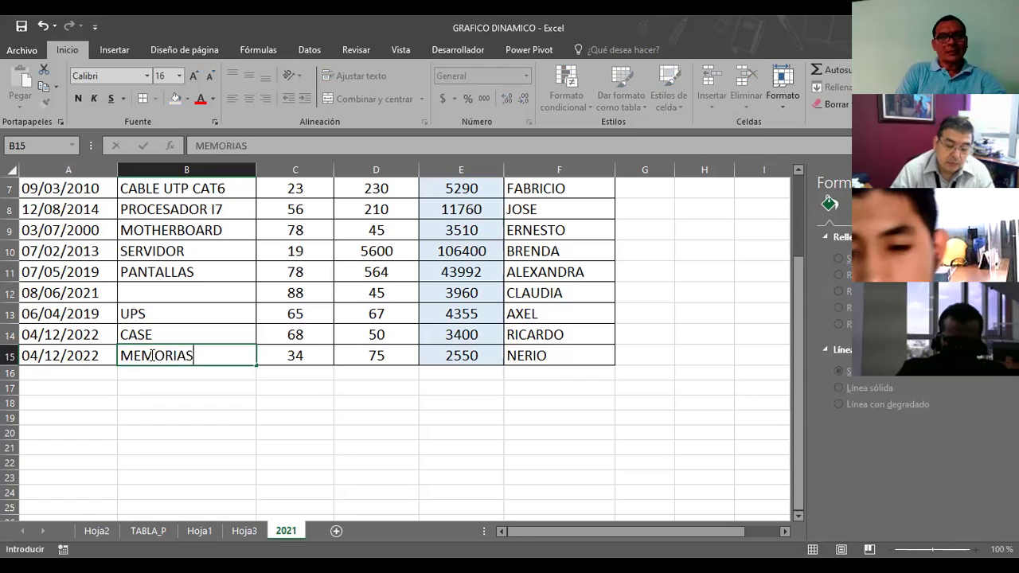
{"action": "key", "text": "Return"}
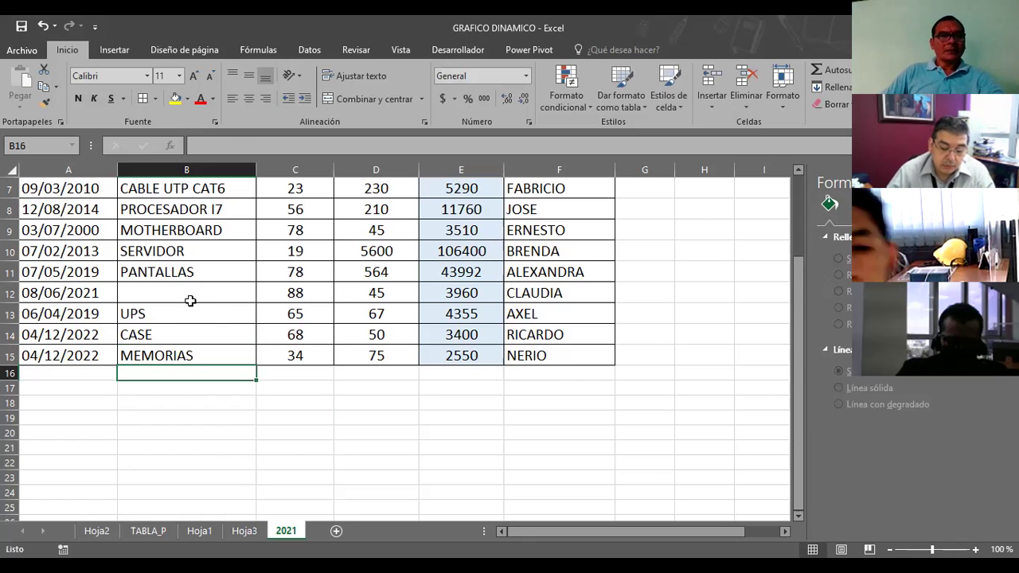
{"action": "left_click", "coordinate": [177, 298]}
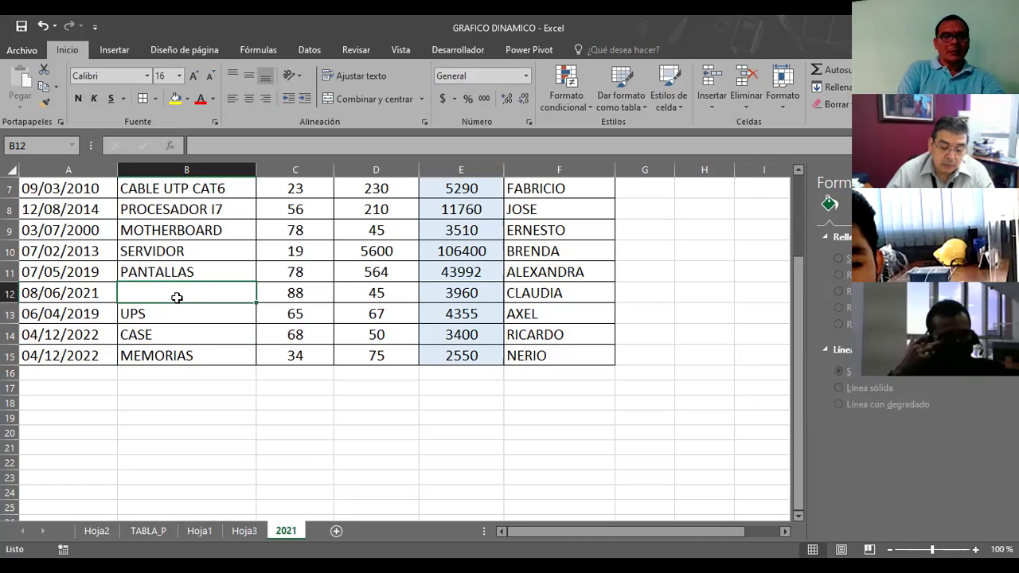
{"action": "type", "text": "TECLADOS"}
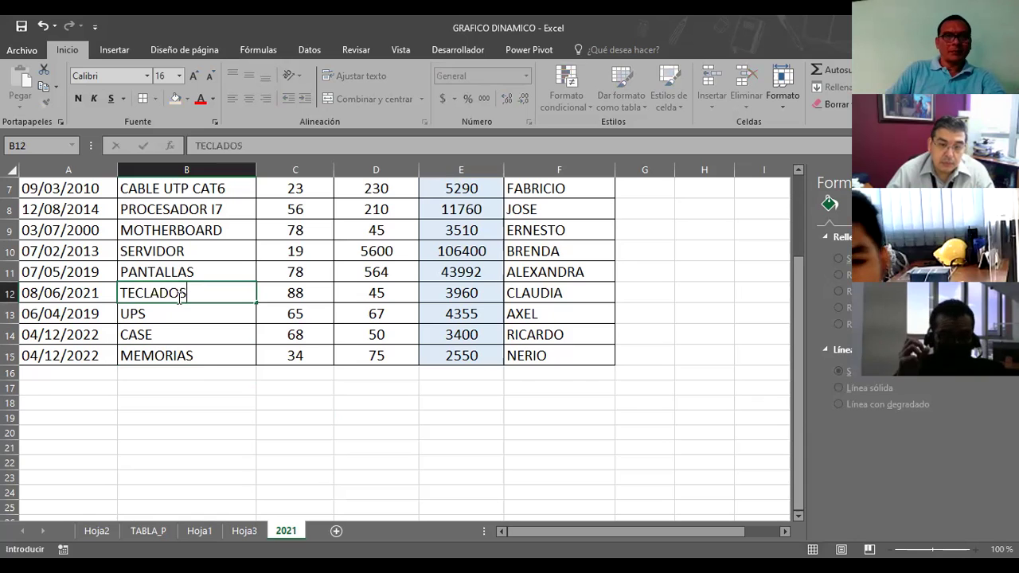
{"action": "left_click", "coordinate": [311, 295]}
Step: Change ROUTER's quantity in C4 to 50 and TECLADOS' quantity in C12 to 100
{"action": "scroll", "coordinate": [310, 299], "scroll_direction": "up", "scroll_amount": 2}
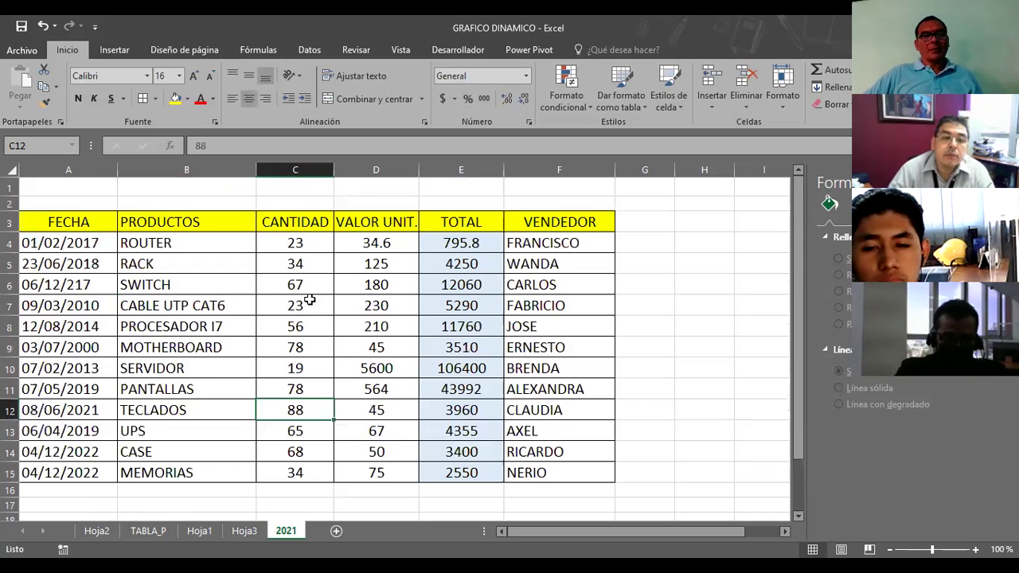
{"action": "left_click", "coordinate": [280, 244]}
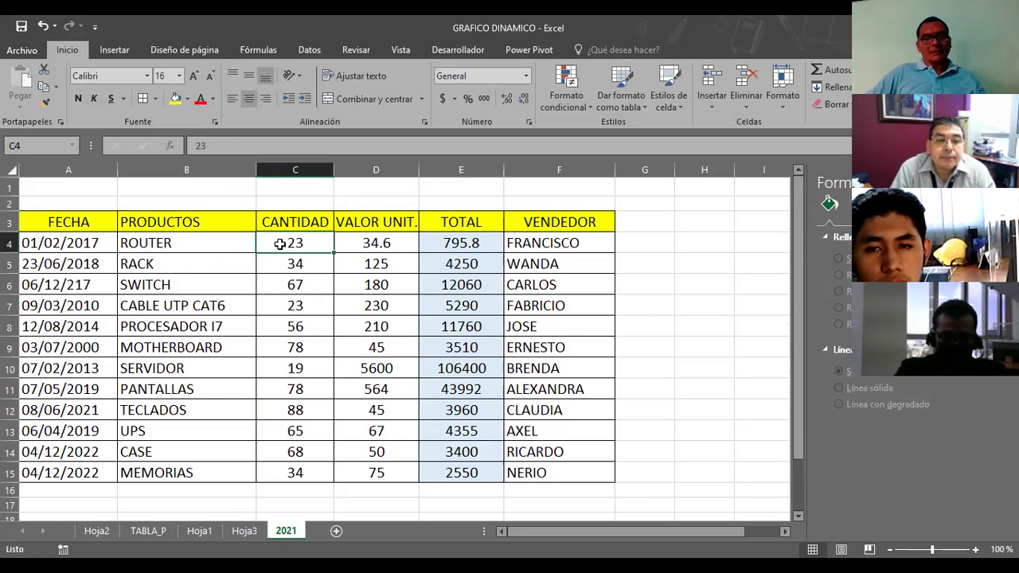
{"action": "type", "text": "50"}
{"action": "left_click", "coordinate": [286, 261]}
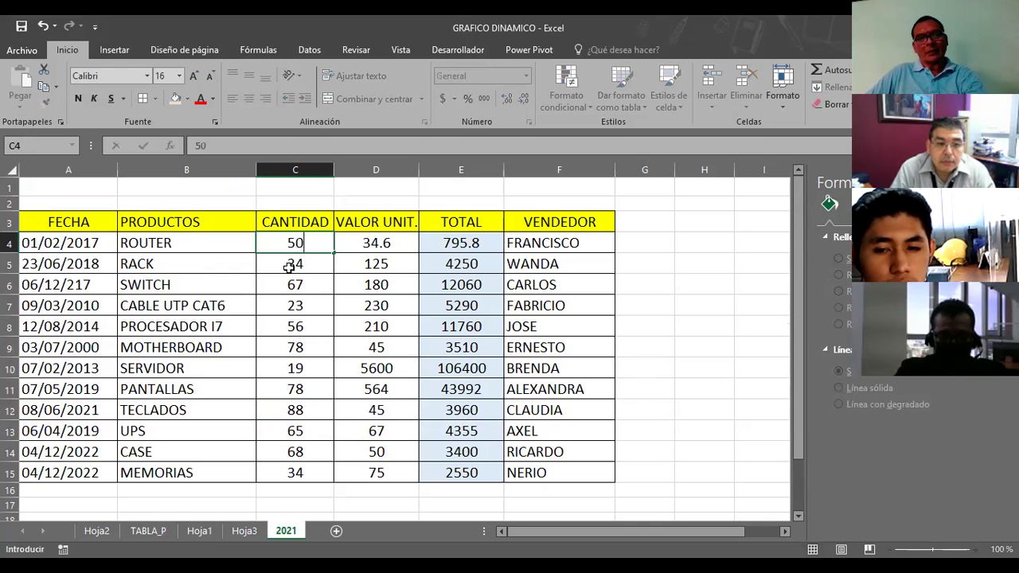
{"action": "scroll", "coordinate": [296, 358], "scroll_direction": "down", "scroll_amount": 1}
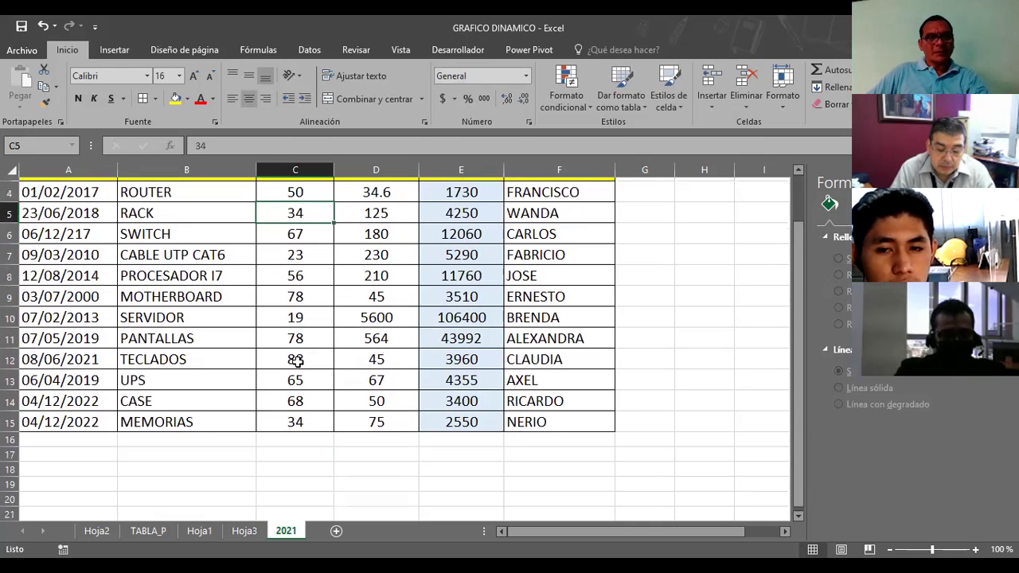
{"action": "left_click", "coordinate": [307, 356]}
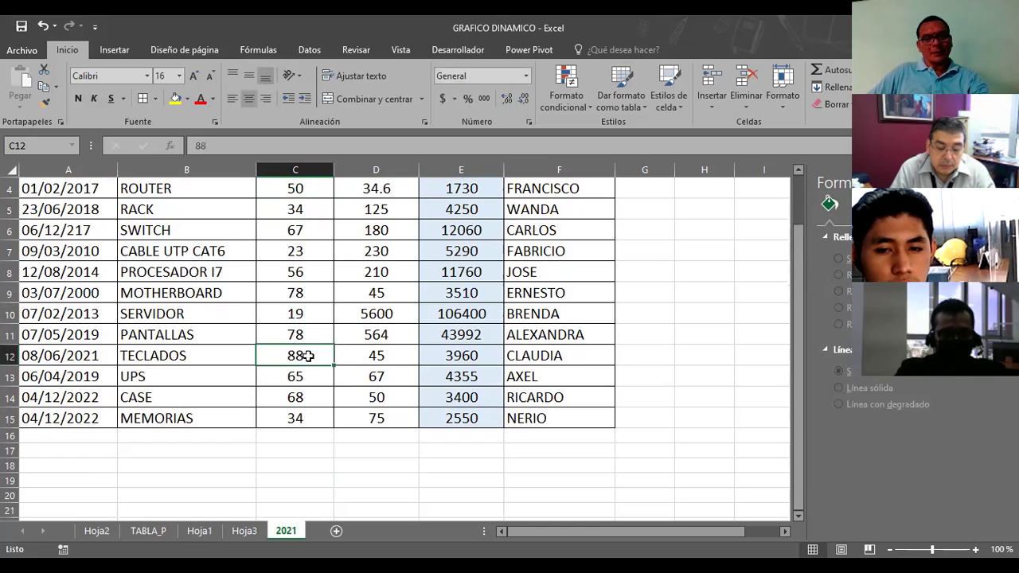
{"action": "type", "text": "100"}
{"action": "left_click", "coordinate": [338, 318]}
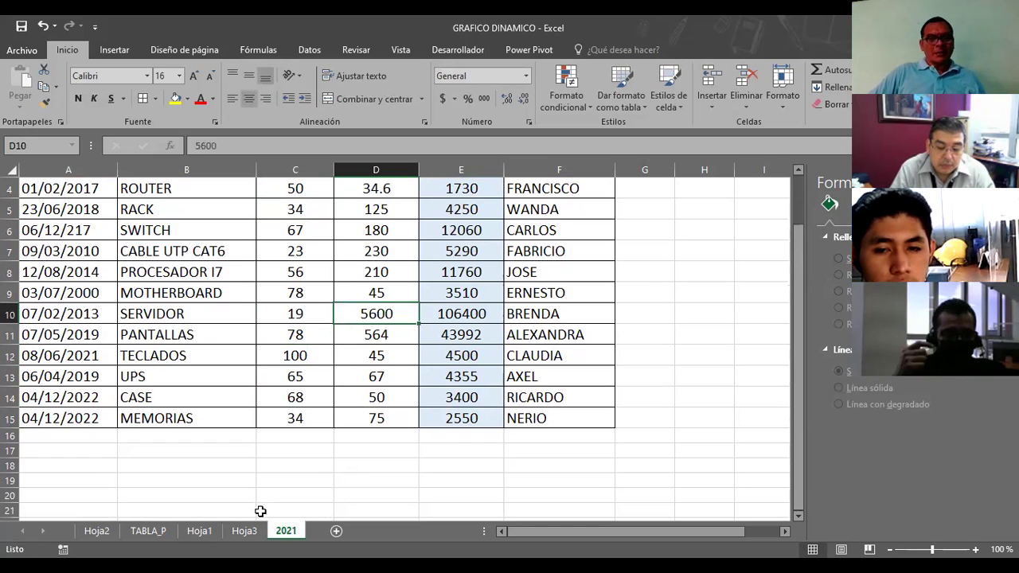
{"action": "left_click", "coordinate": [201, 531]}
Step: On Hoja3, refresh the pivot so MEMORIAS (2550, 34) returns, and shift the chart left
{"action": "left_click", "coordinate": [236, 533]}
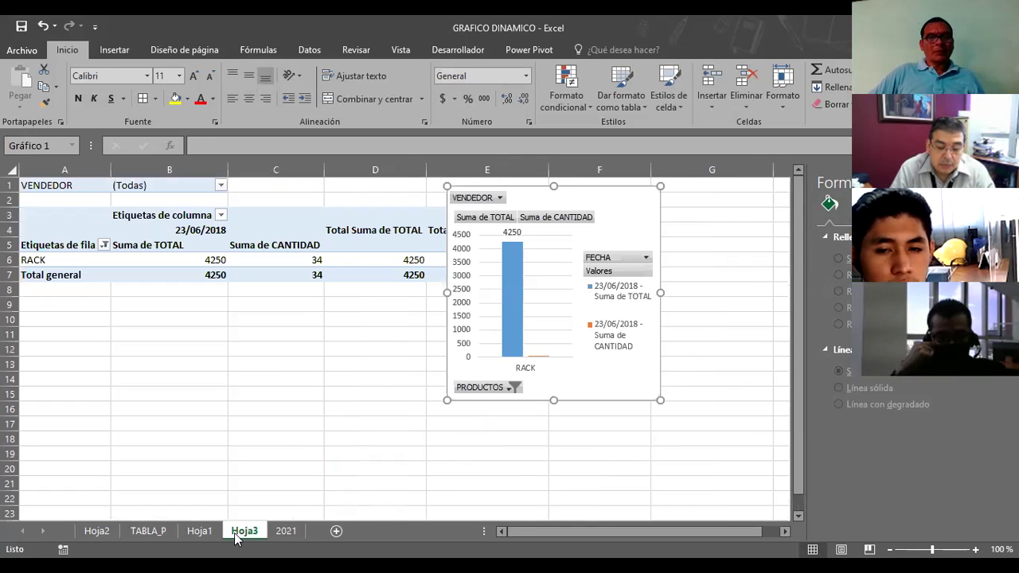
{"action": "right_click", "coordinate": [597, 197]}
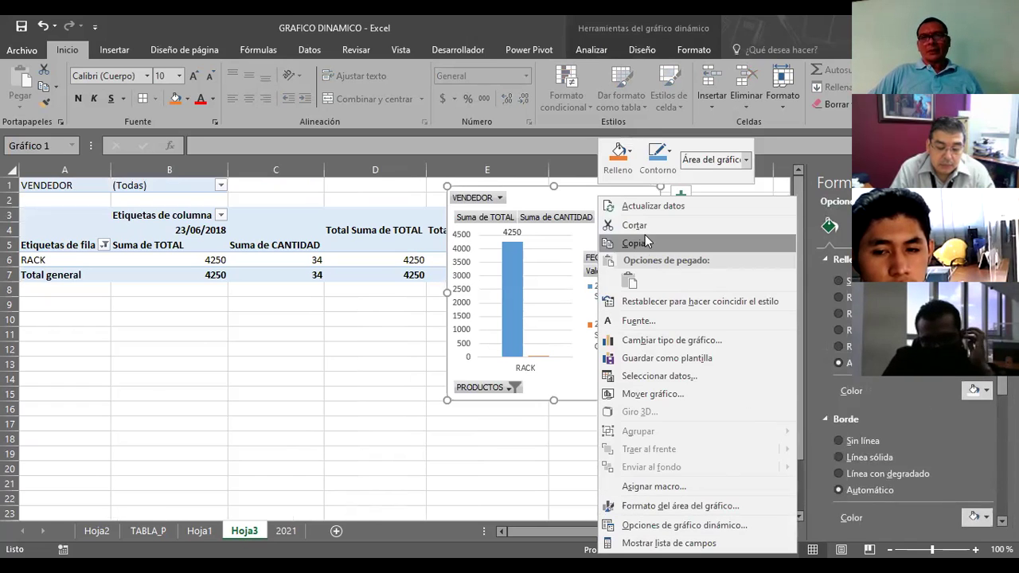
{"action": "left_click", "coordinate": [645, 206]}
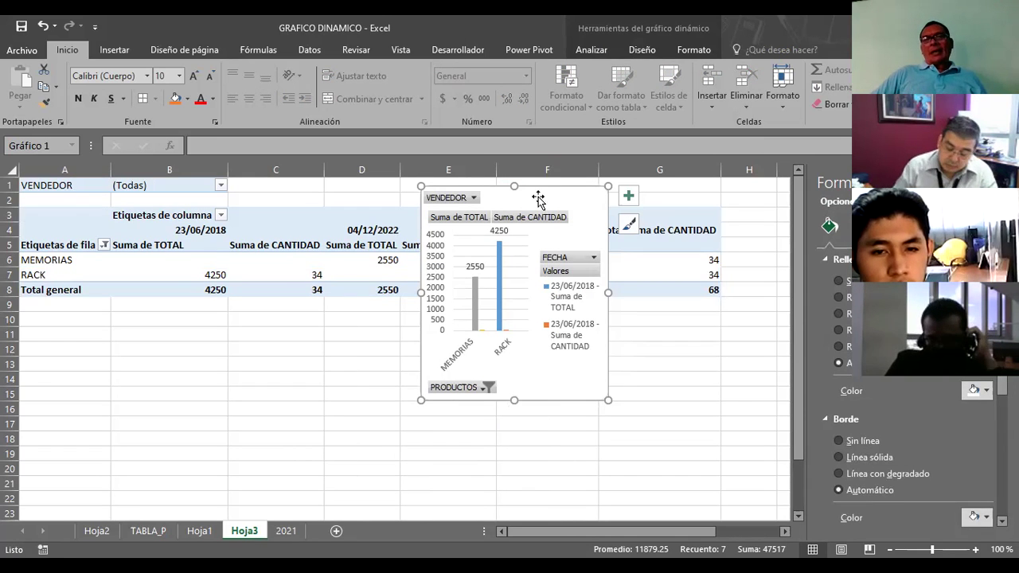
{"action": "left_click_drag", "start_coordinate": [505, 209], "coordinate": [375, 174]}
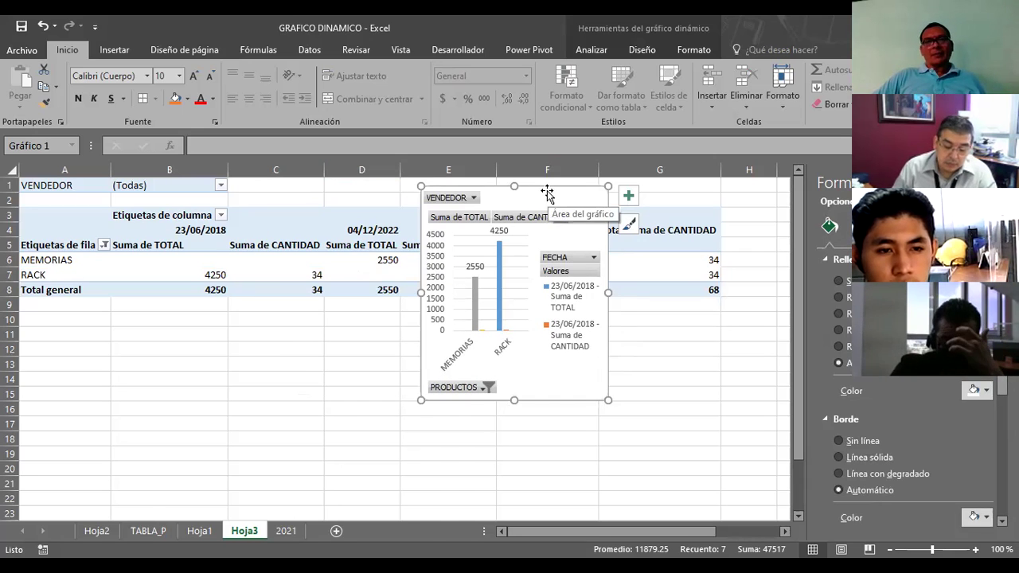
{"action": "left_click_drag", "start_coordinate": [547, 193], "coordinate": [441, 204]}
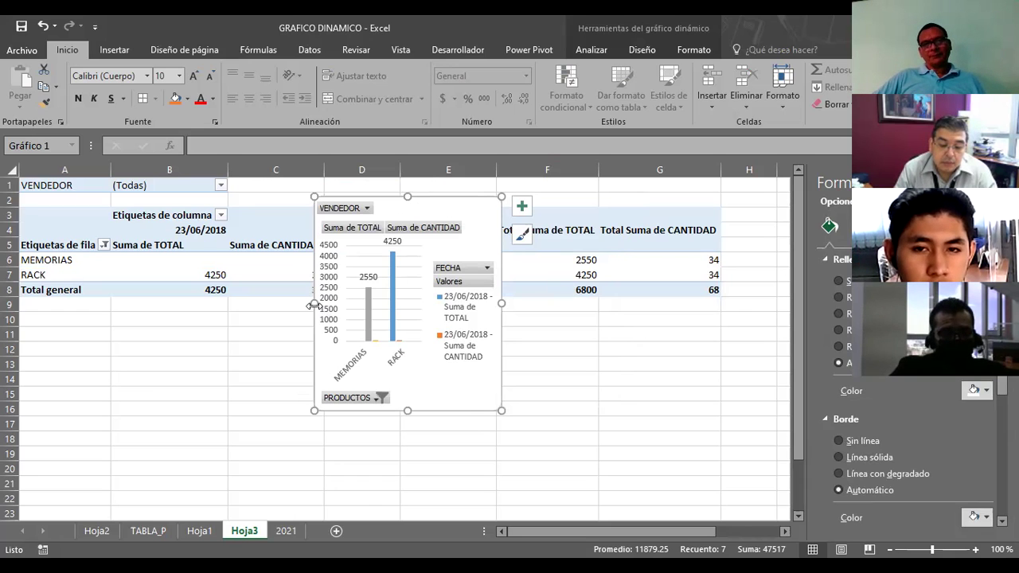
Step: Widen the pivot chart leftward and filter FECHA to the single date 03/07/2000
{"action": "left_click_drag", "start_coordinate": [314, 303], "coordinate": [213, 313]}
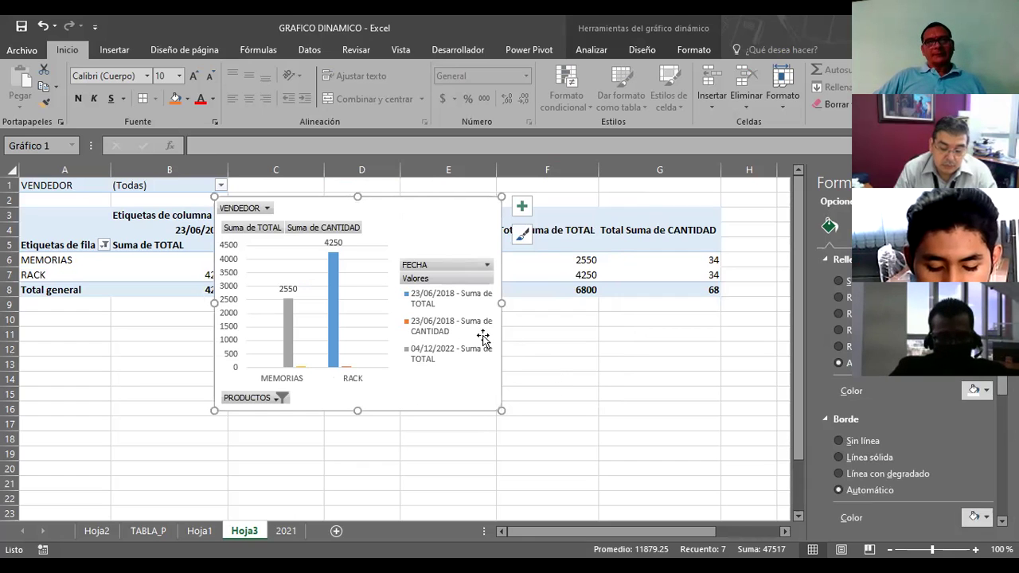
{"action": "left_click", "coordinate": [487, 264]}
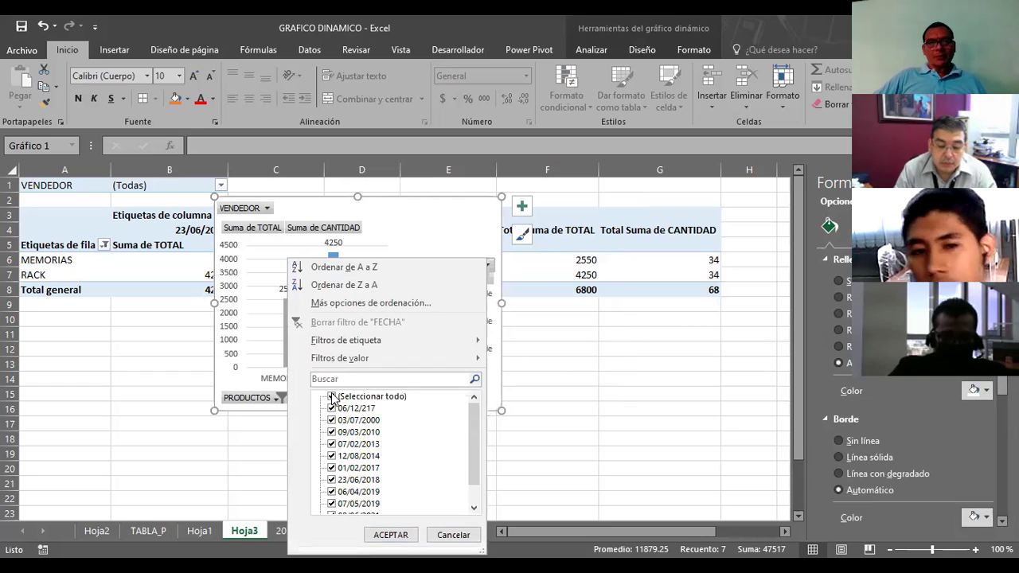
{"action": "left_click", "coordinate": [332, 397]}
{"action": "left_click", "coordinate": [332, 420]}
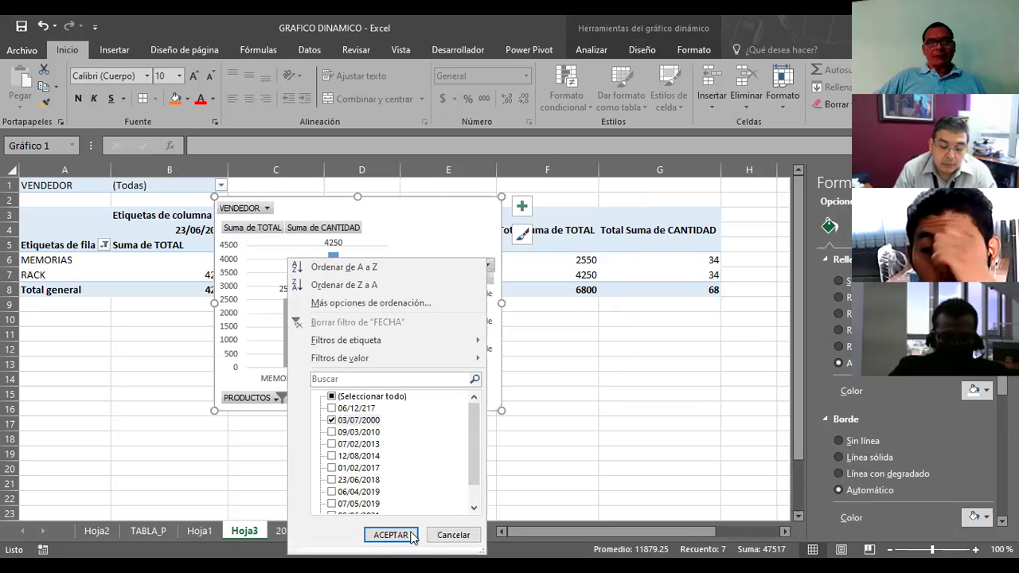
{"action": "left_click", "coordinate": [390, 535]}
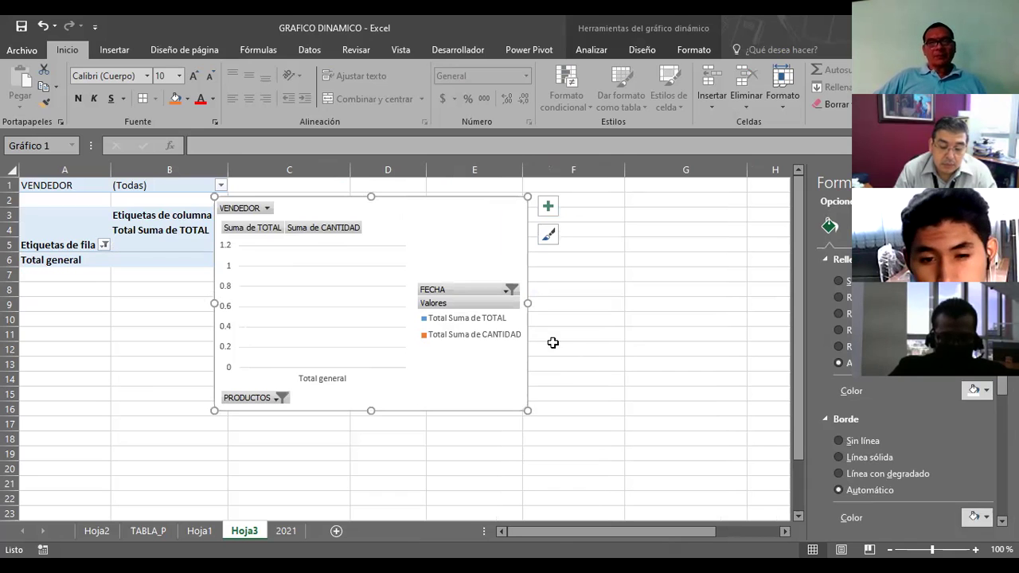
Step: Refilter FECHA to 12/08/2014, 23/06/2018 and 07/05/2019, leaving only the RACK 4250 bar
{"action": "left_click", "coordinate": [507, 291]}
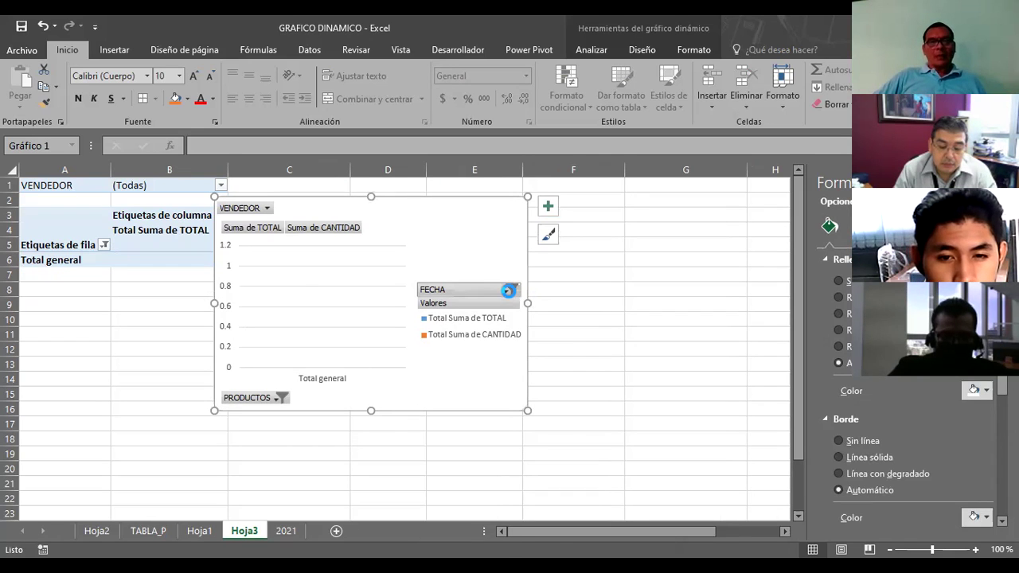
{"action": "left_click", "coordinate": [353, 456]}
{"action": "left_click", "coordinate": [352, 479]}
{"action": "left_click", "coordinate": [353, 503]}
{"action": "left_click", "coordinate": [411, 534]}
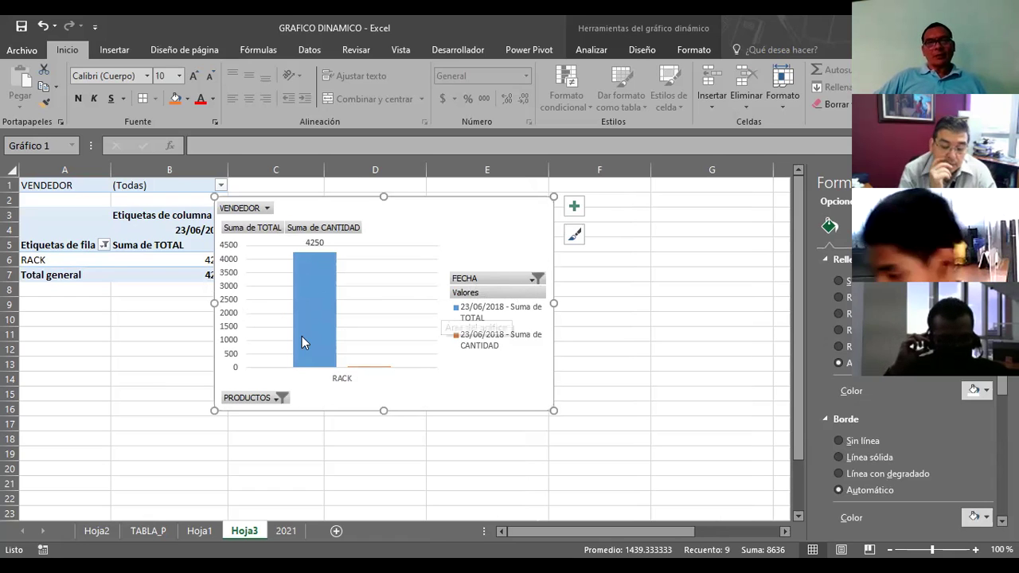
Step: Restrict the VENDEDOR filter to two chosen sellers instead of all
{"action": "left_click", "coordinate": [279, 228]}
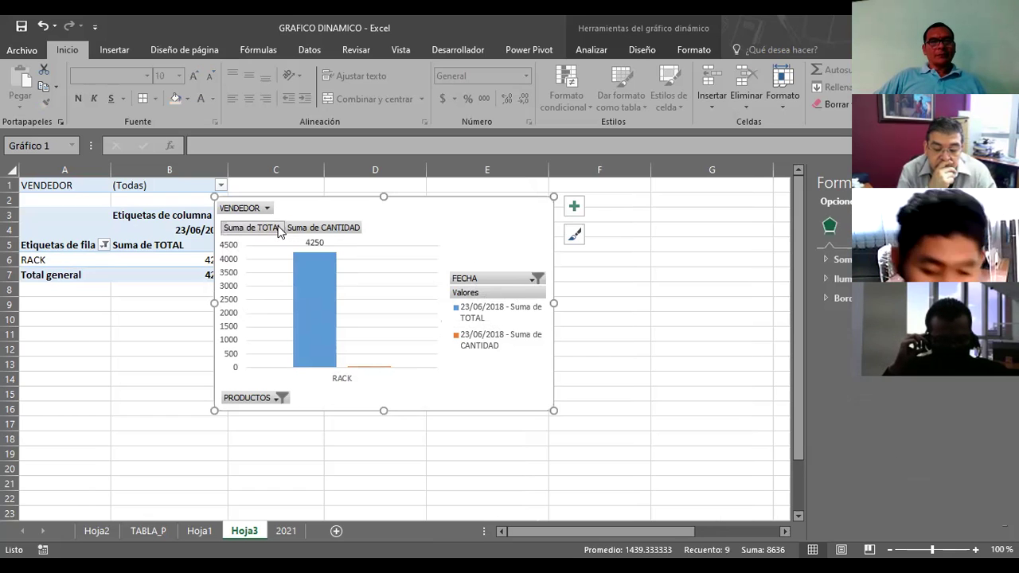
{"action": "left_click", "coordinate": [331, 229]}
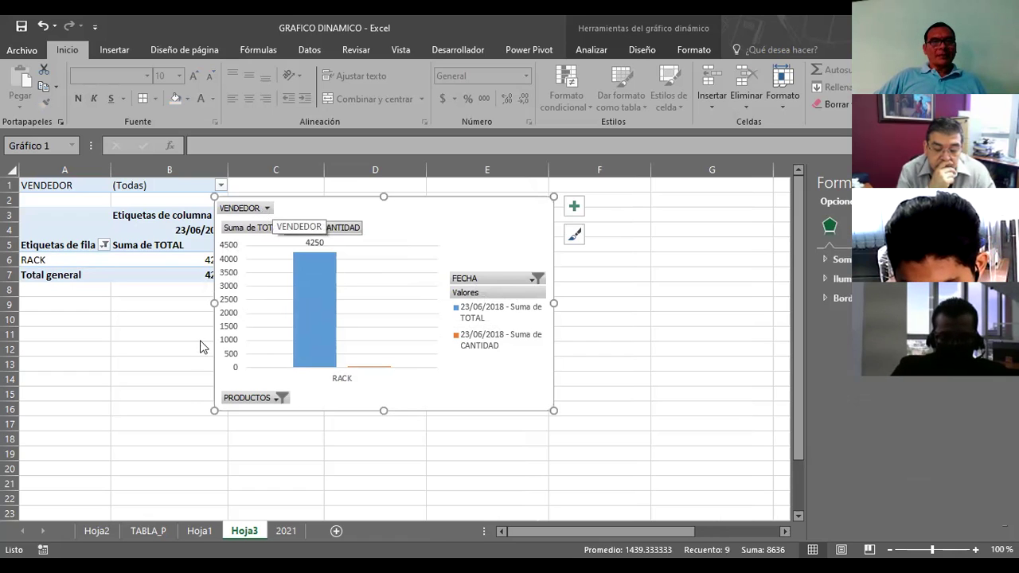
{"action": "left_click", "coordinate": [267, 208]}
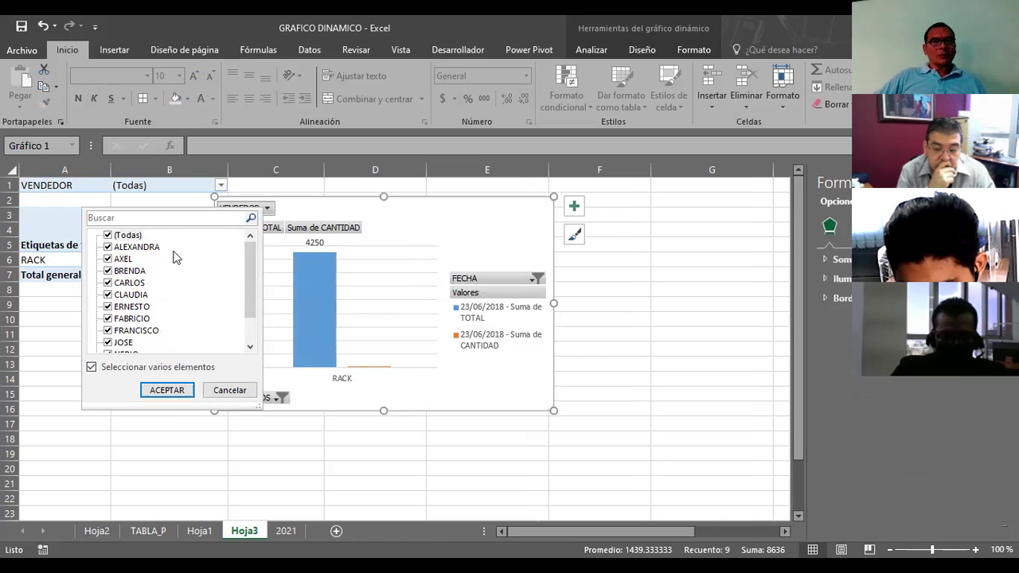
{"action": "left_click", "coordinate": [114, 234]}
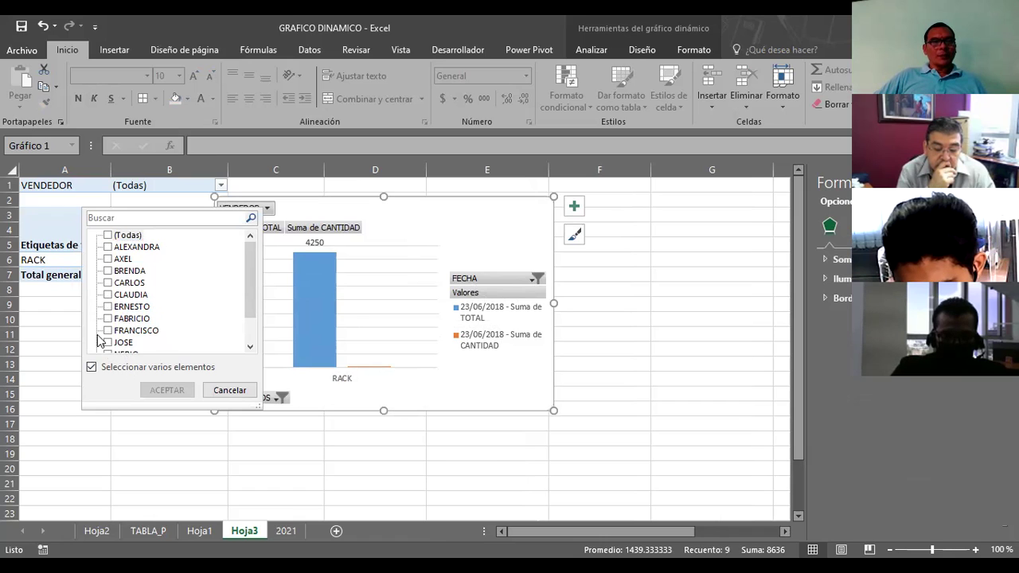
{"action": "left_click", "coordinate": [107, 318]}
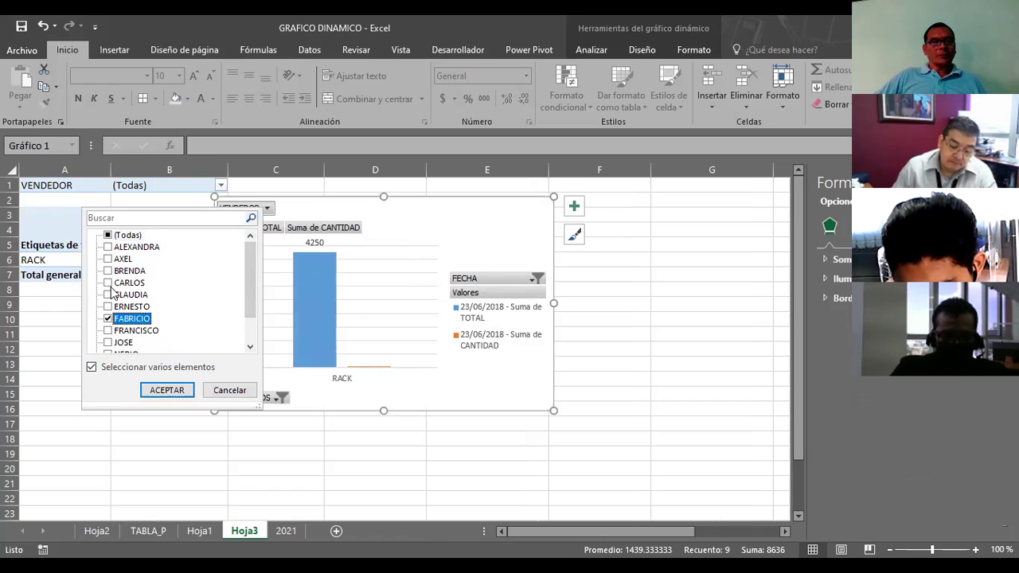
{"action": "left_click", "coordinate": [108, 294]}
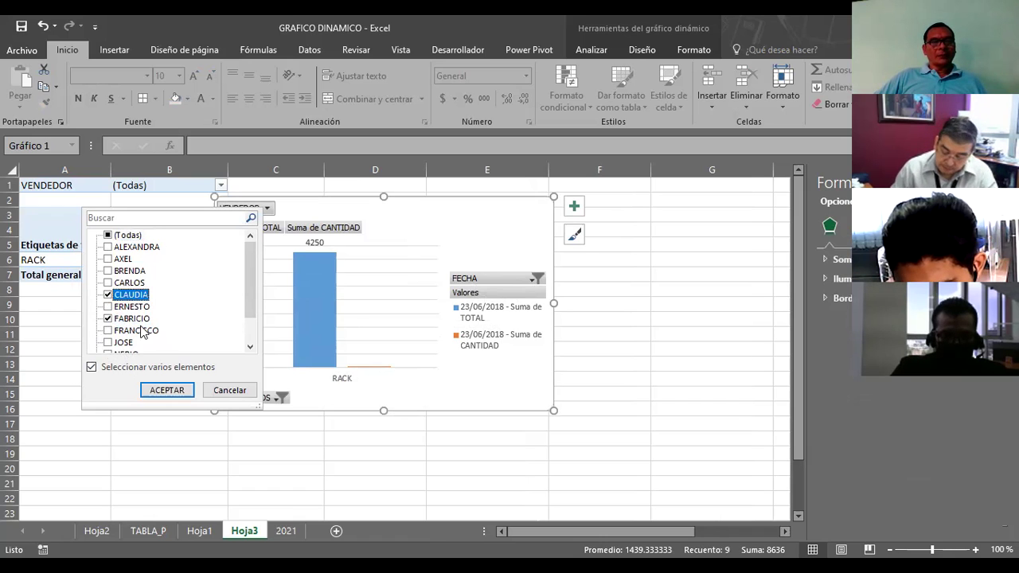
{"action": "left_click", "coordinate": [164, 390]}
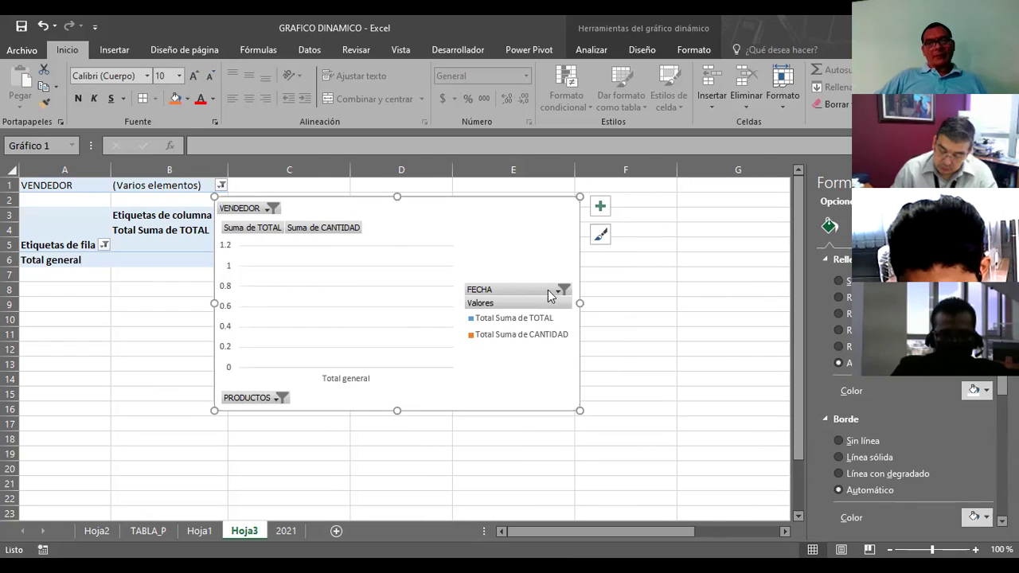
Step: Add a third seller to the VENDEDOR filter
{"action": "left_click", "coordinate": [271, 206]}
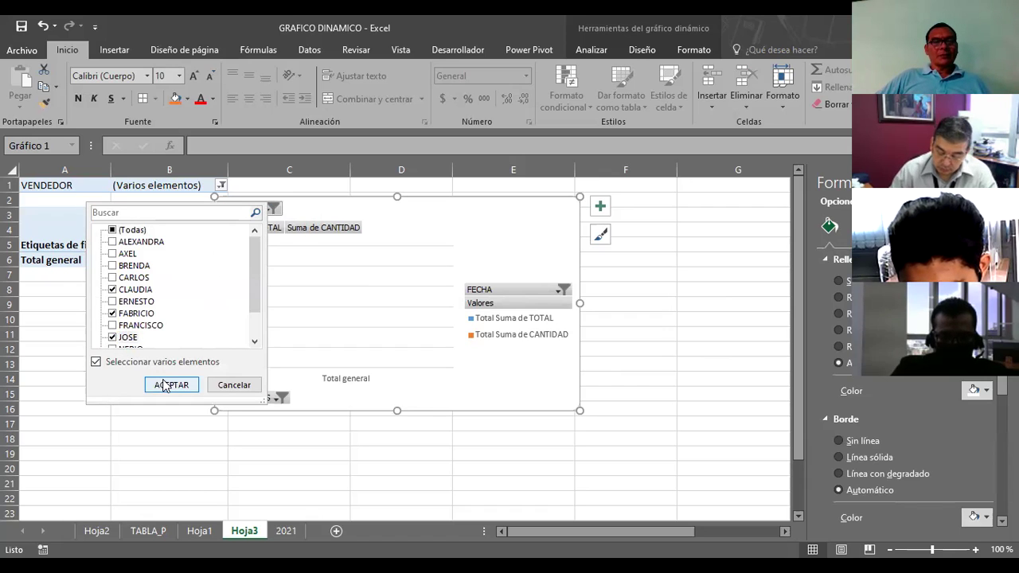
{"action": "left_click", "coordinate": [113, 326]}
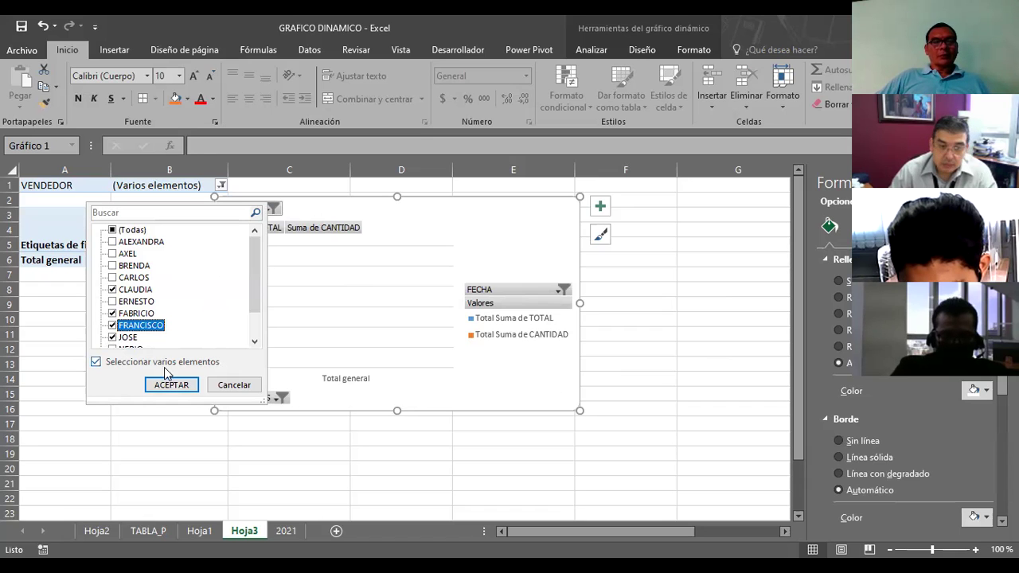
{"action": "left_click", "coordinate": [162, 383]}
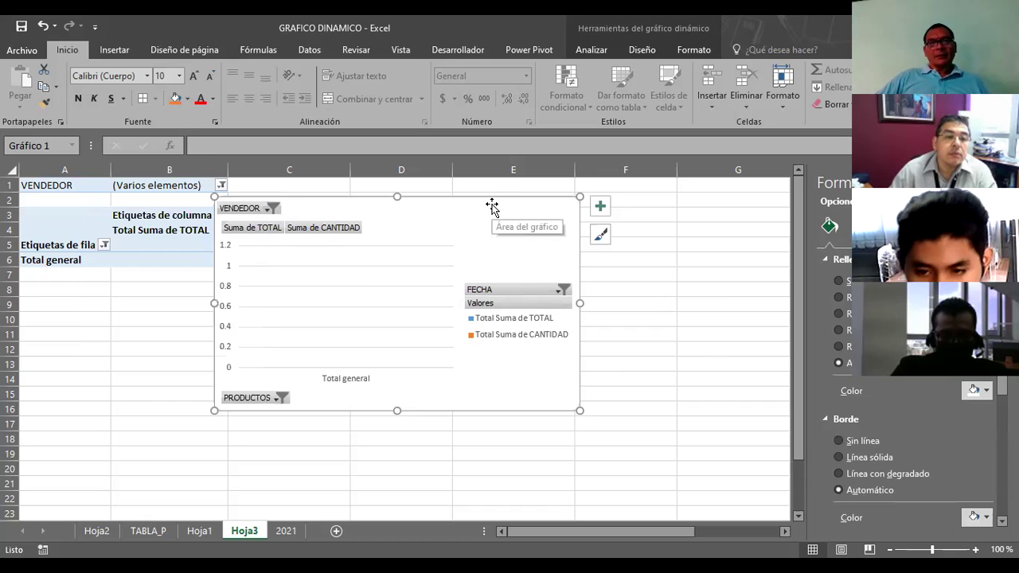
Step: Refresh the pivot chart's data from its shortcut menu
{"action": "right_click", "coordinate": [490, 199]}
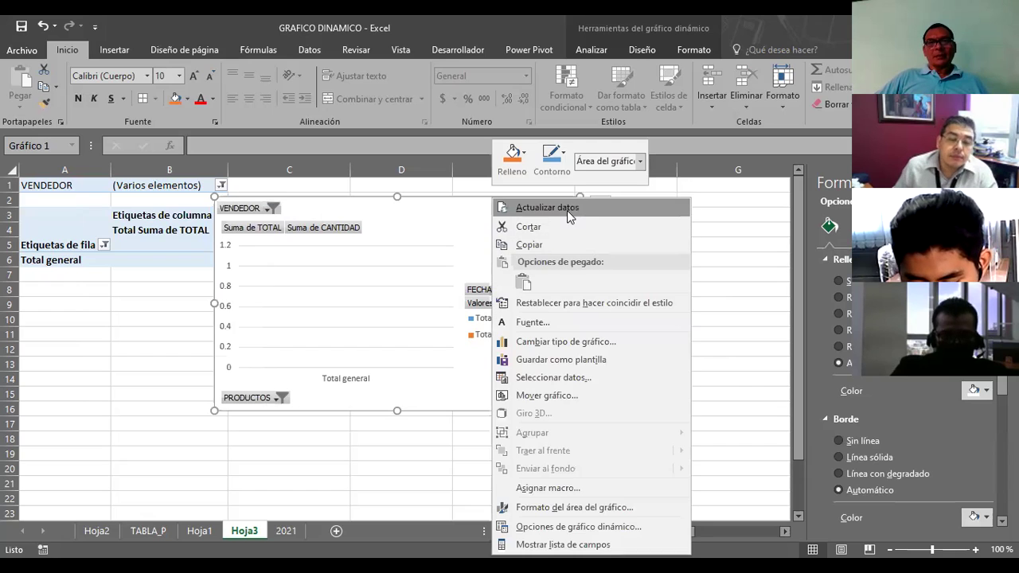
{"action": "left_click", "coordinate": [570, 209]}
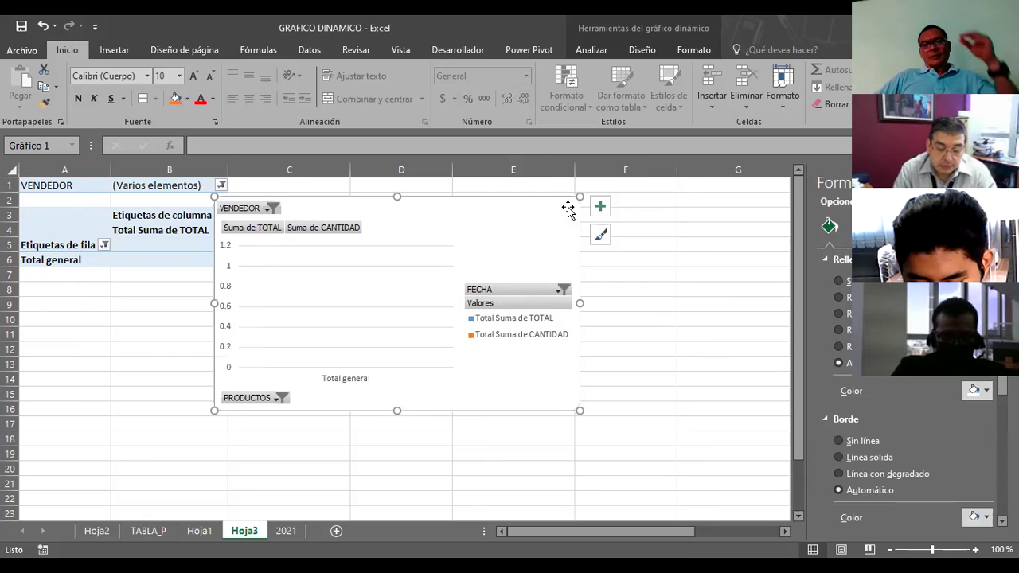
{"action": "right_click", "coordinate": [460, 199]}
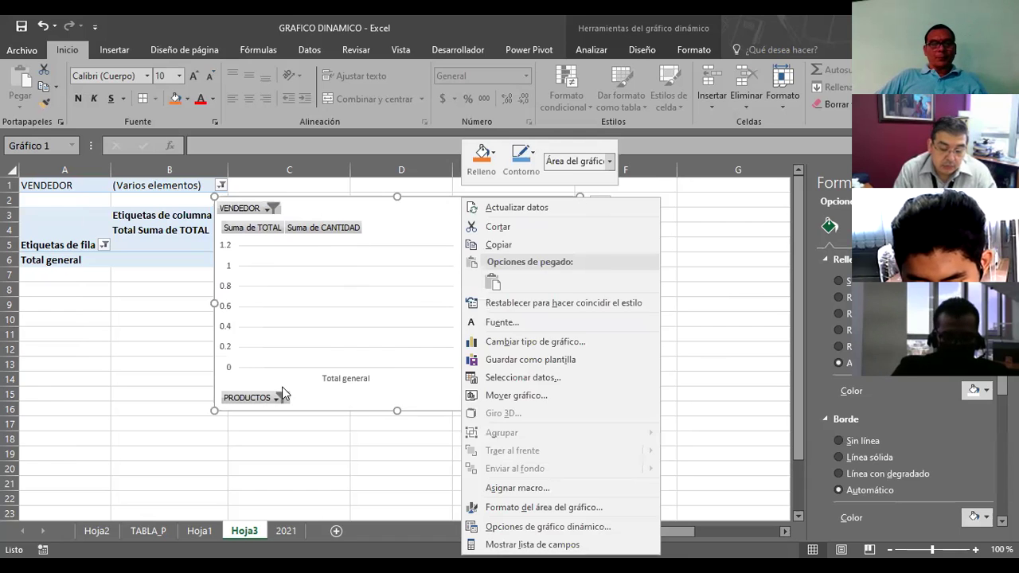
{"action": "key", "text": "Escape"}
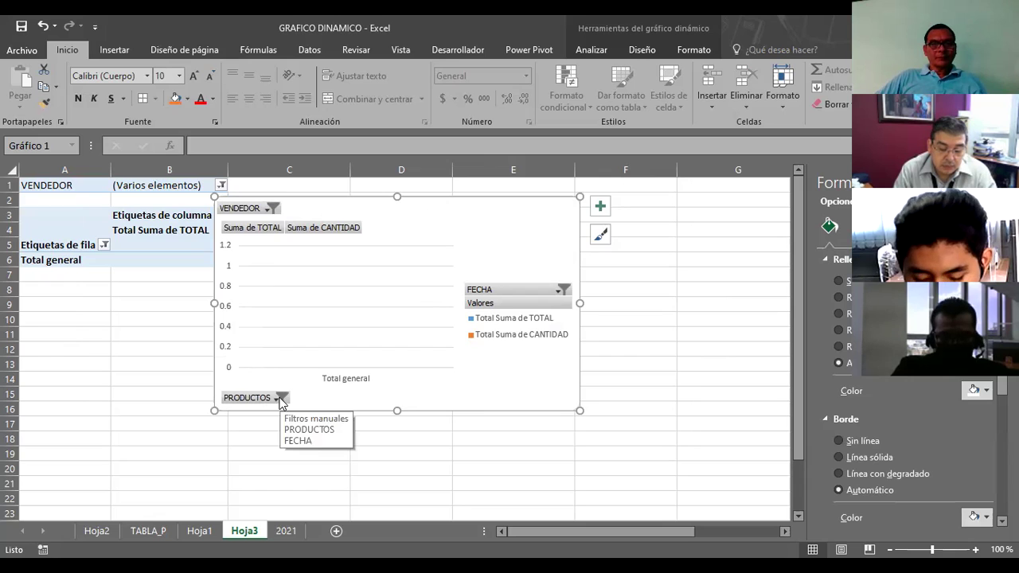
Step: Reapply the PRODUCTOS filter so one PROCESADOR I7 bar shows for 12/08/2014
{"action": "left_click", "coordinate": [281, 397]}
{"action": "left_click", "coordinate": [126, 239]}
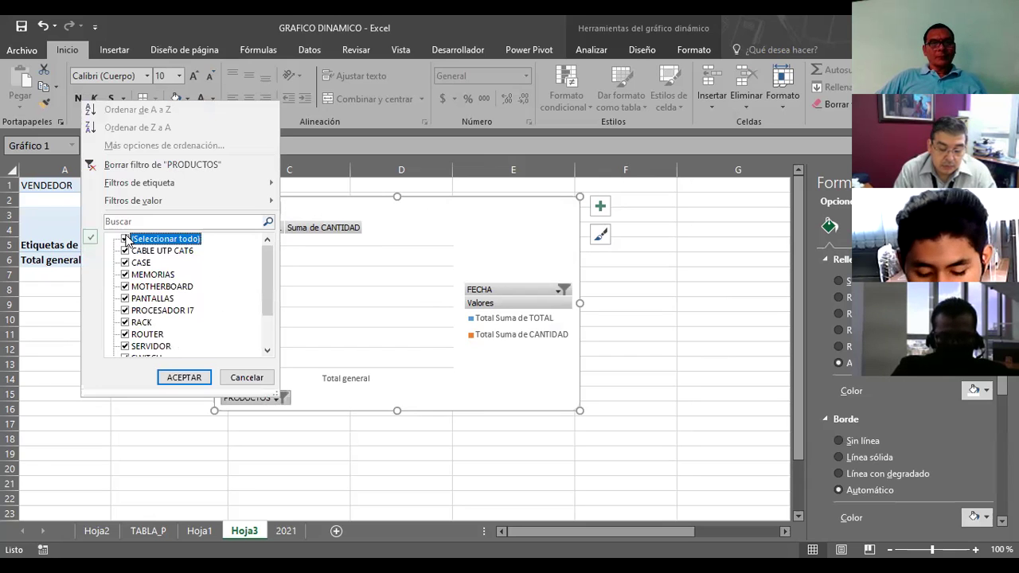
{"action": "left_click", "coordinate": [181, 377]}
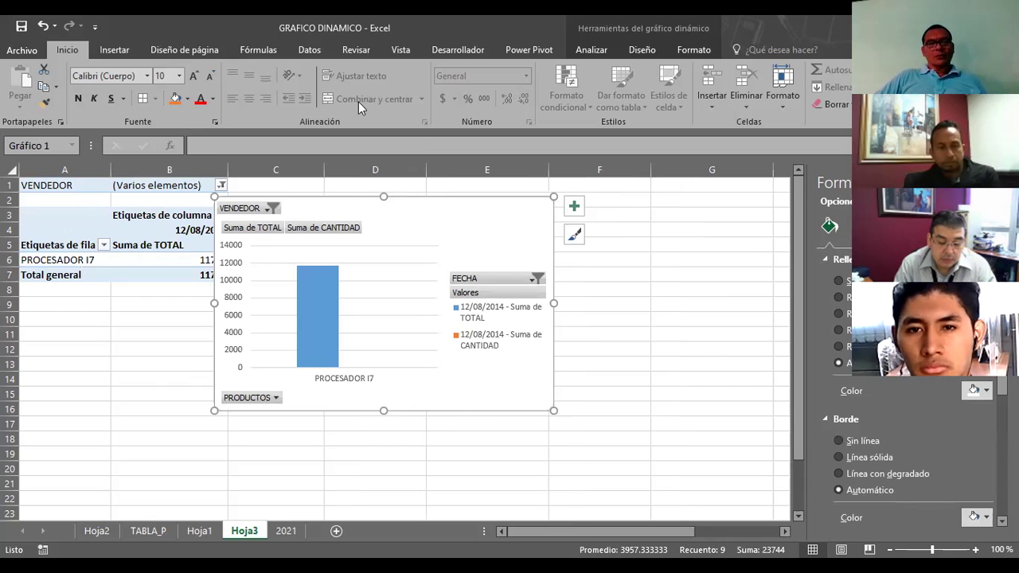
Step: Insert a VENDEDOR slicer and move it to the sheet's upper left
{"action": "left_click", "coordinate": [105, 50]}
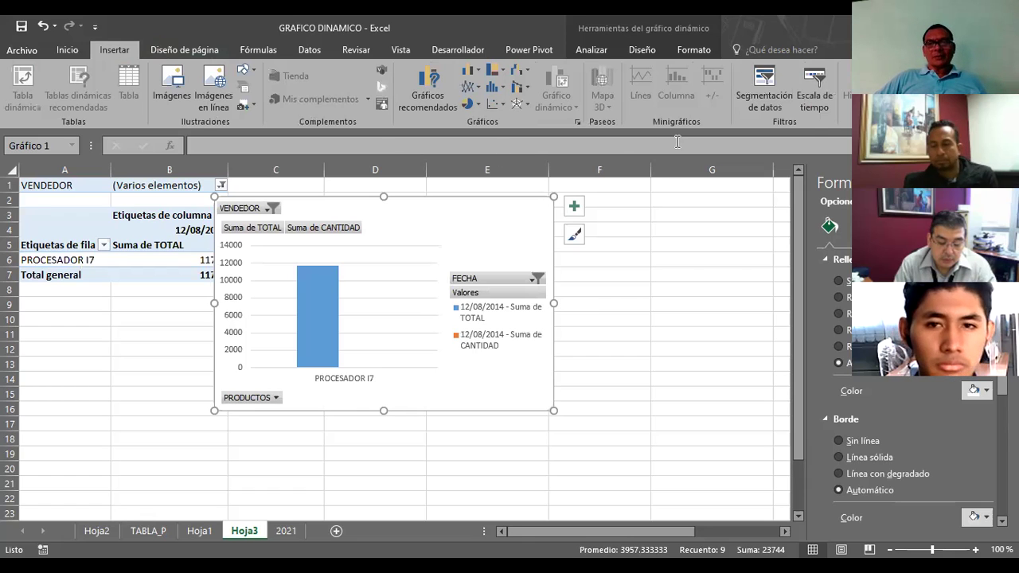
{"action": "left_click", "coordinate": [757, 102]}
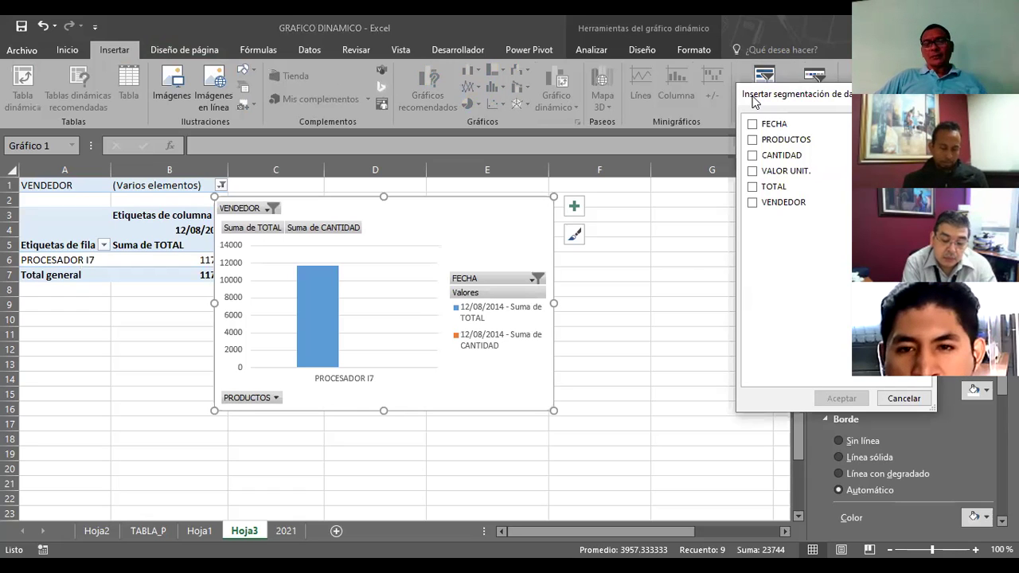
{"action": "left_click", "coordinate": [753, 204]}
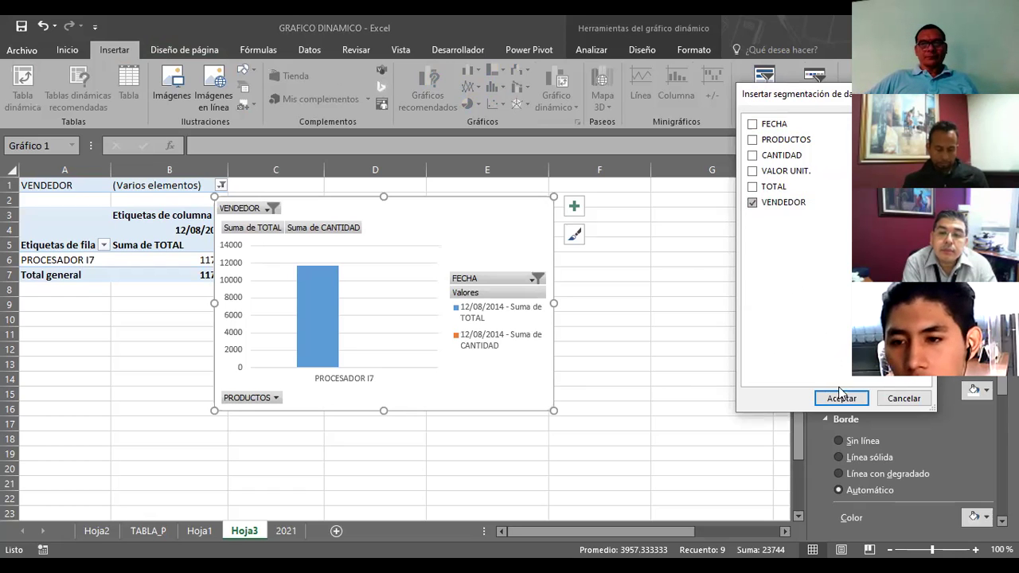
{"action": "left_click", "coordinate": [840, 398]}
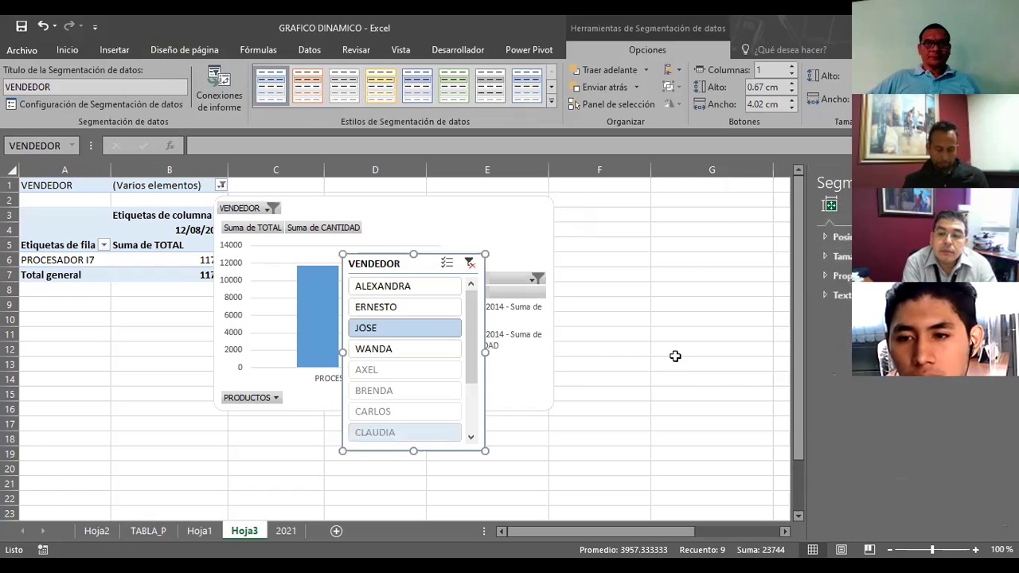
{"action": "left_click_drag", "start_coordinate": [416, 268], "coordinate": [128, 207]}
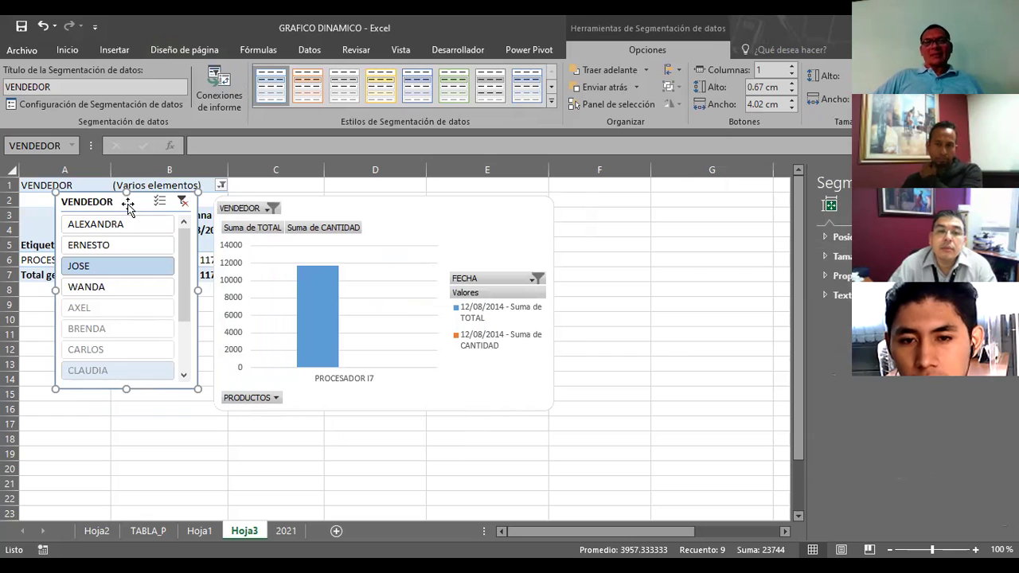
Step: Glance at the existing connections list, close it, and select cell A6
{"action": "left_click", "coordinate": [114, 50]}
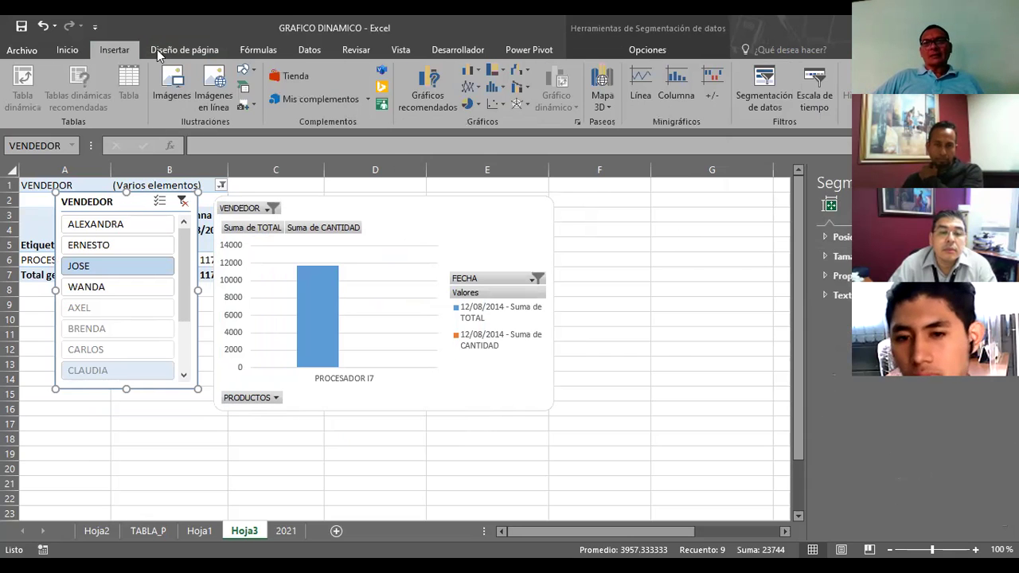
{"action": "left_click", "coordinate": [766, 88]}
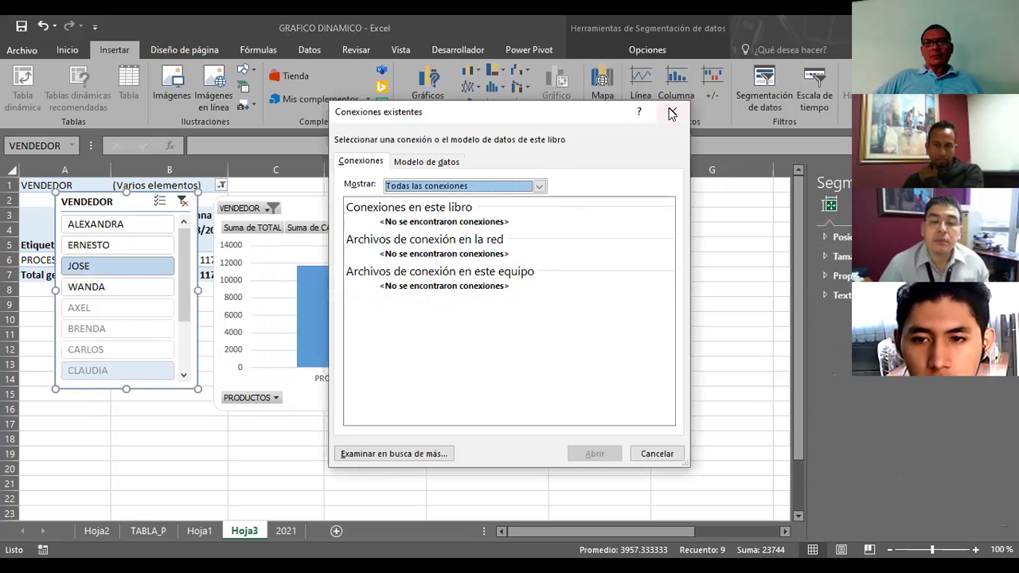
{"action": "left_click", "coordinate": [671, 113]}
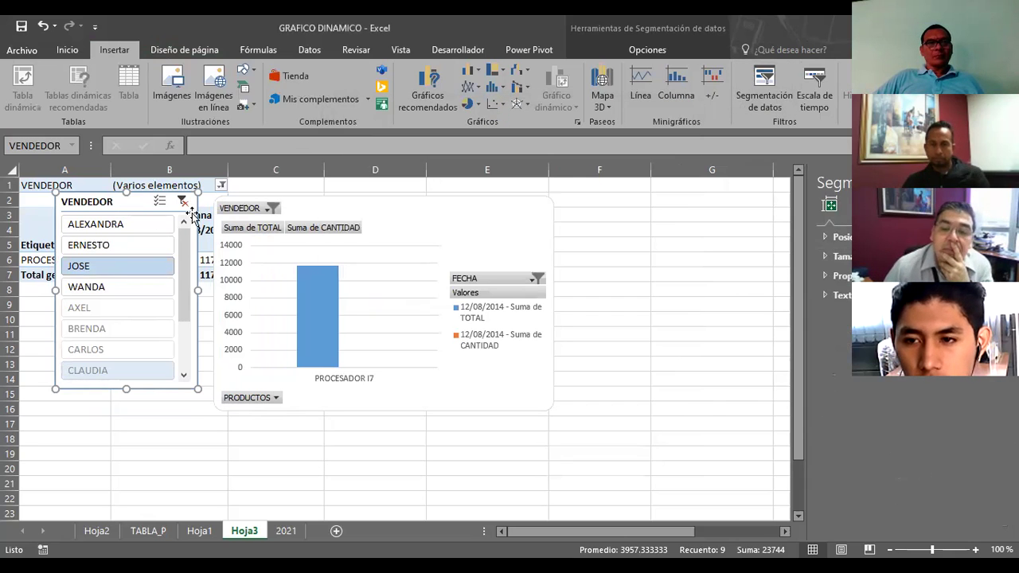
{"action": "left_click", "coordinate": [32, 259]}
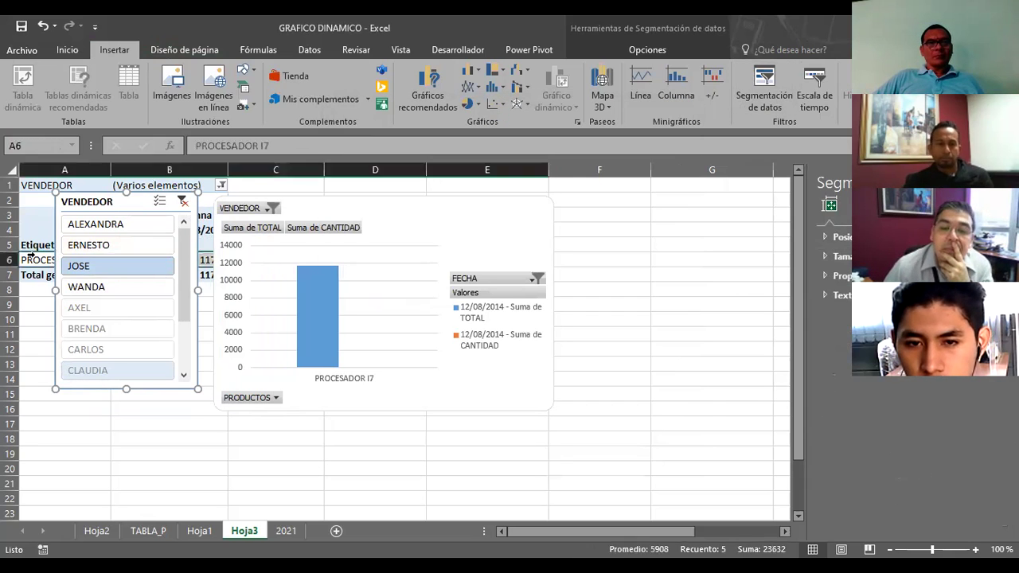
Step: Insert a PRODUCTOS slicer and move it off the chart to columns F–G
{"action": "left_click", "coordinate": [33, 216]}
{"action": "left_click", "coordinate": [764, 87]}
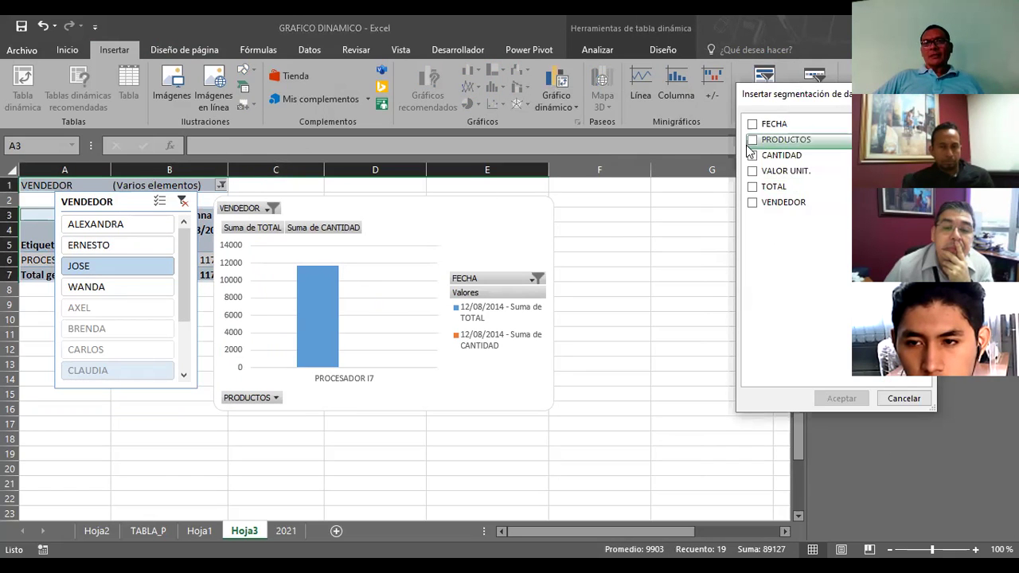
{"action": "left_click", "coordinate": [752, 140]}
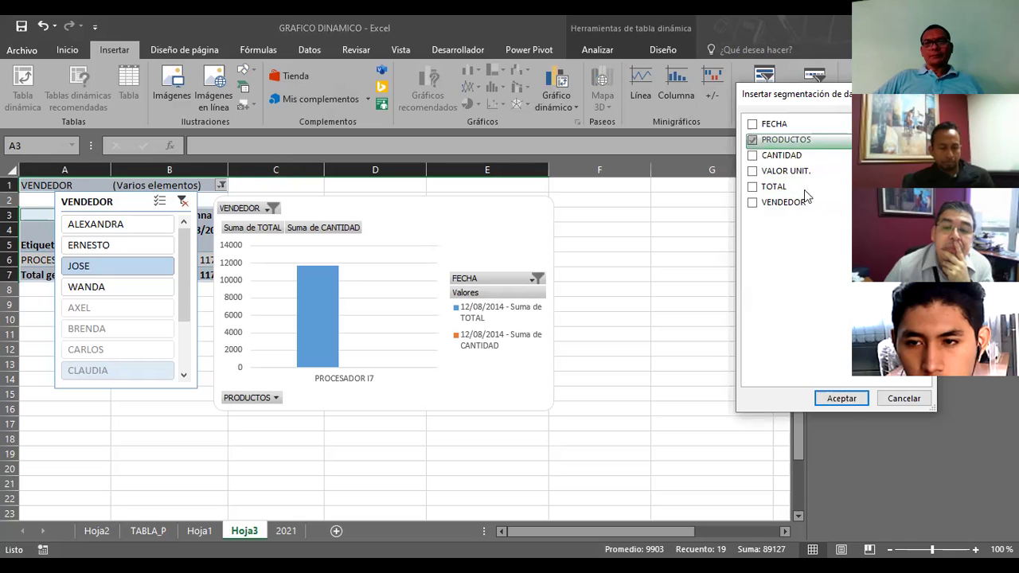
{"action": "left_click", "coordinate": [844, 400]}
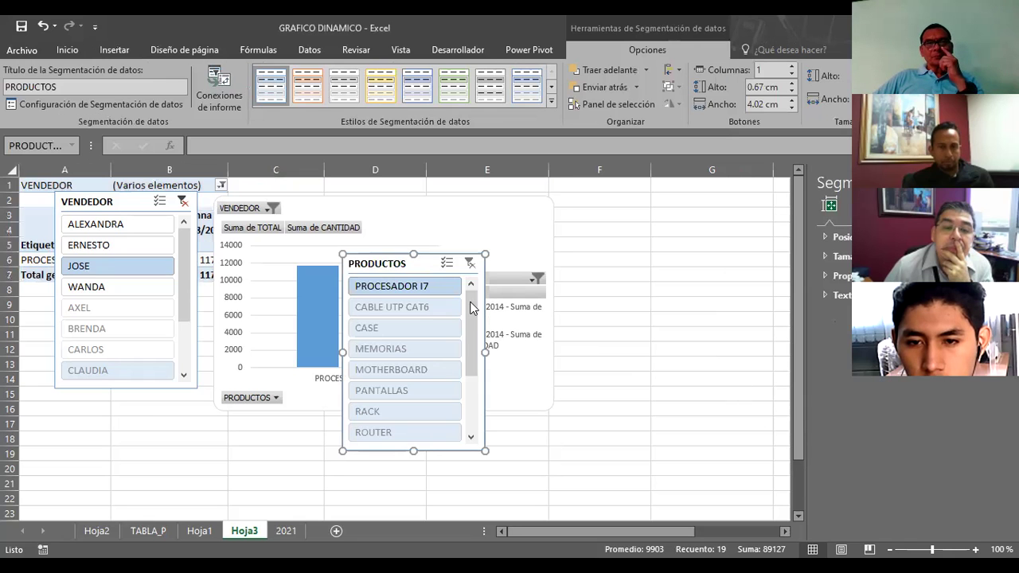
{"action": "left_click_drag", "start_coordinate": [419, 261], "coordinate": [660, 198]}
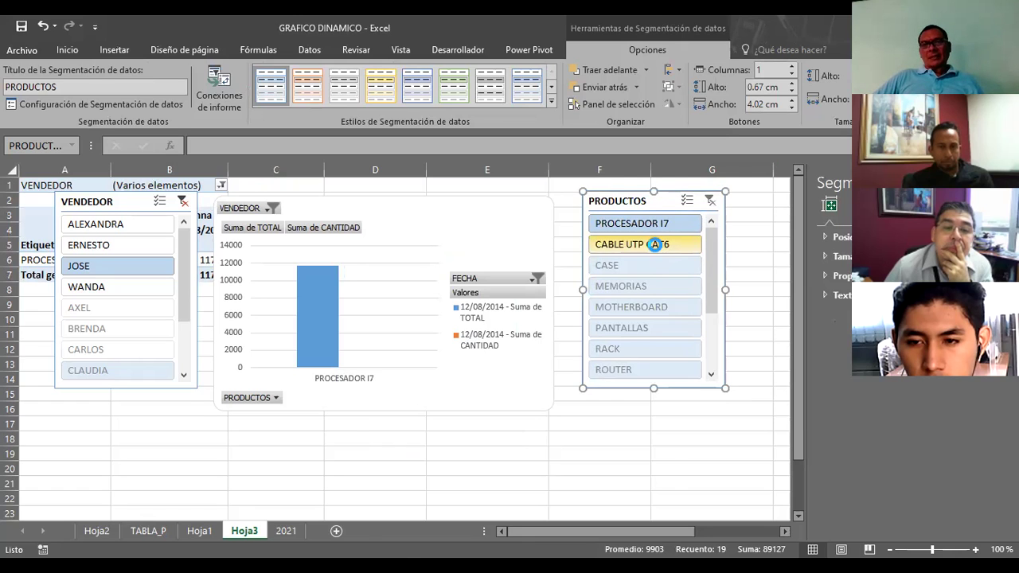
Step: Filter products through ROUTER, RACK, PANTALLAS, MEMORIAS and CASE, returning to CABLE UTP CAT6
{"action": "left_click", "coordinate": [655, 245]}
{"action": "left_click", "coordinate": [657, 247]}
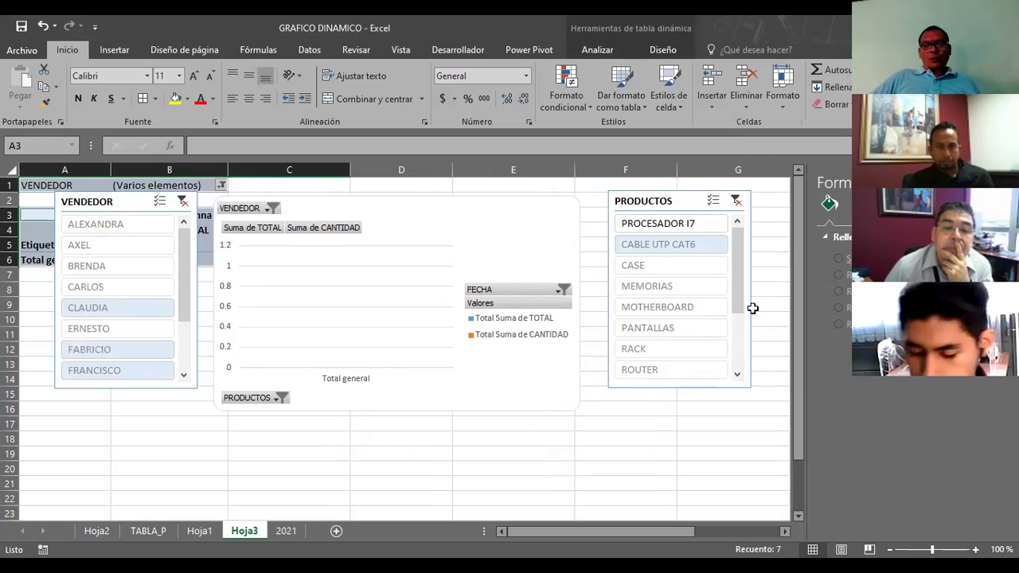
{"action": "left_click", "coordinate": [658, 373]}
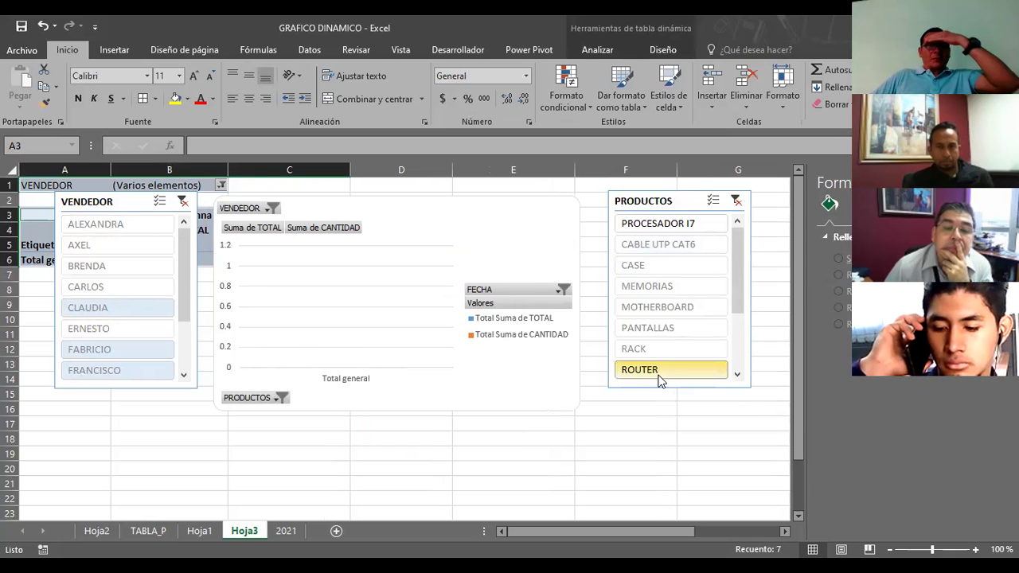
{"action": "left_click", "coordinate": [661, 357]}
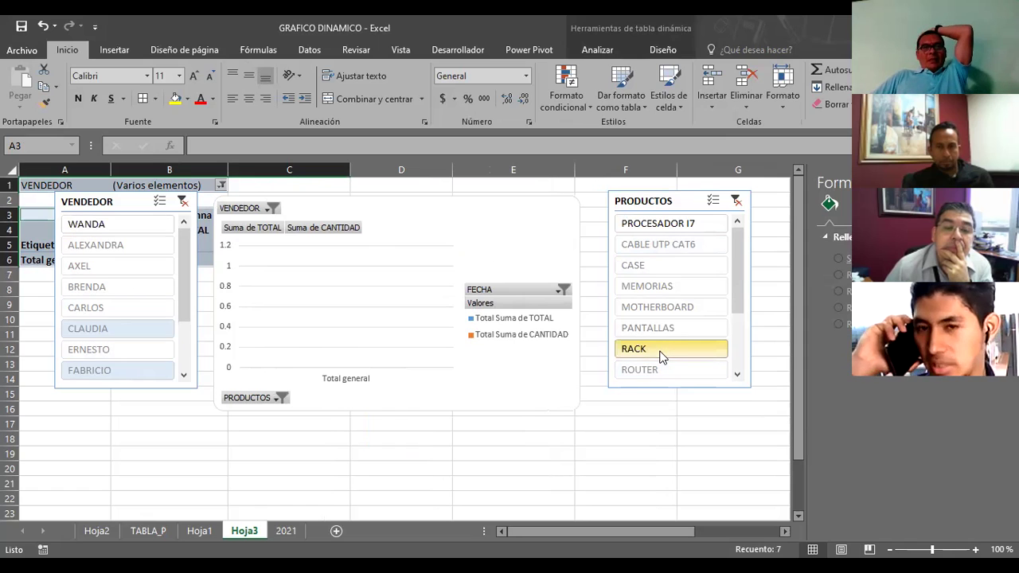
{"action": "left_click", "coordinate": [648, 334]}
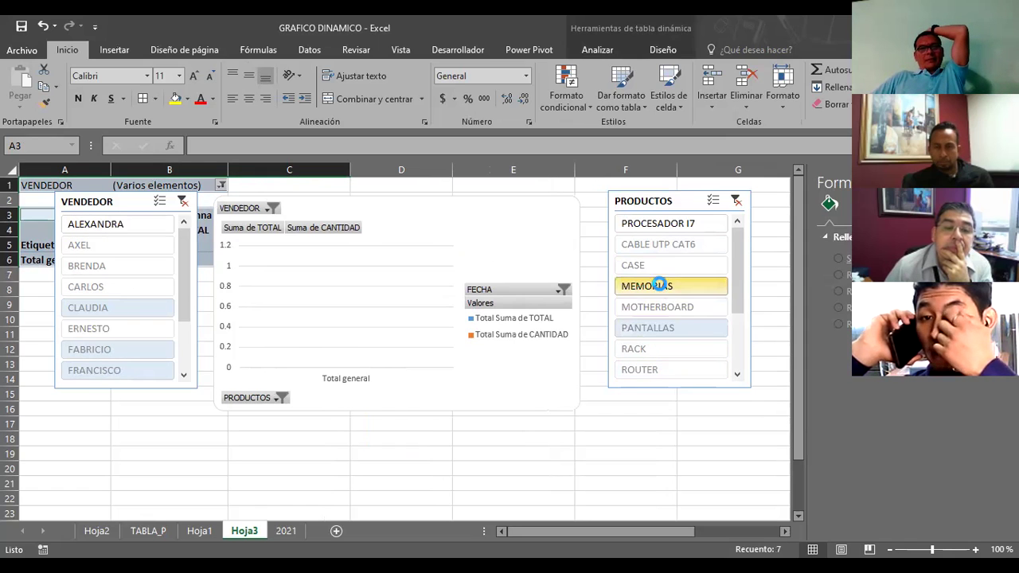
{"action": "left_click", "coordinate": [660, 291]}
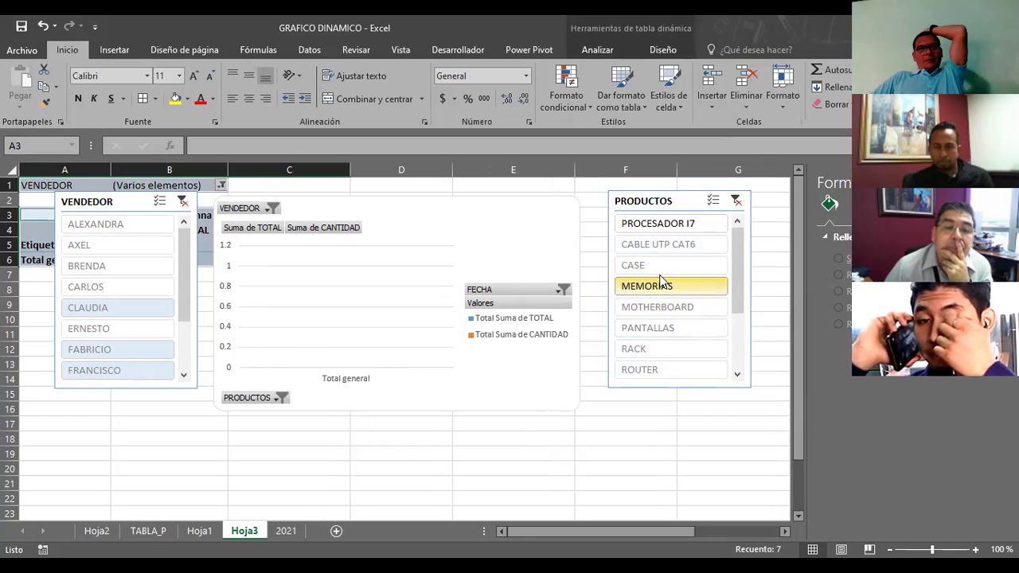
{"action": "left_click", "coordinate": [659, 267]}
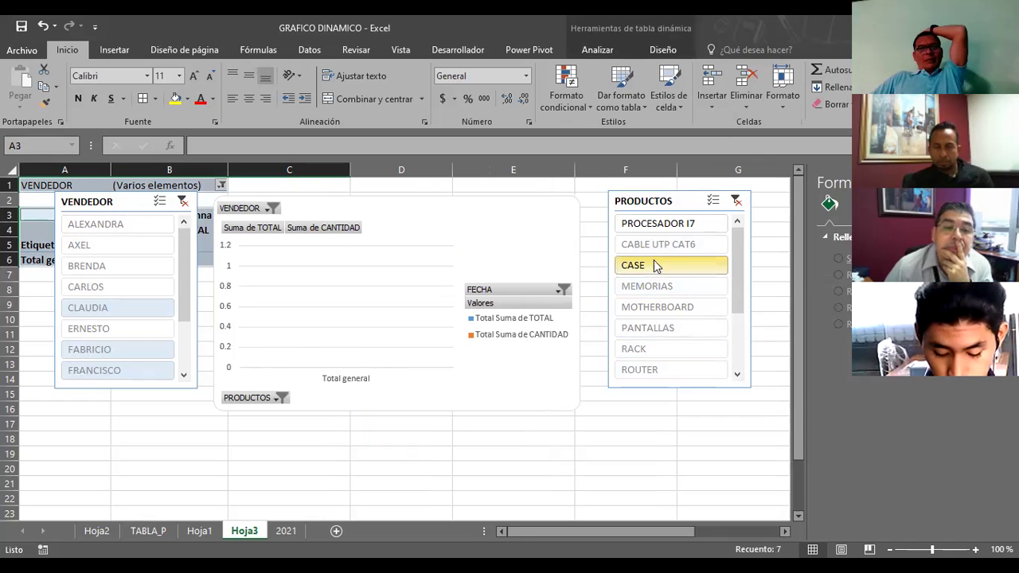
{"action": "left_click", "coordinate": [655, 245]}
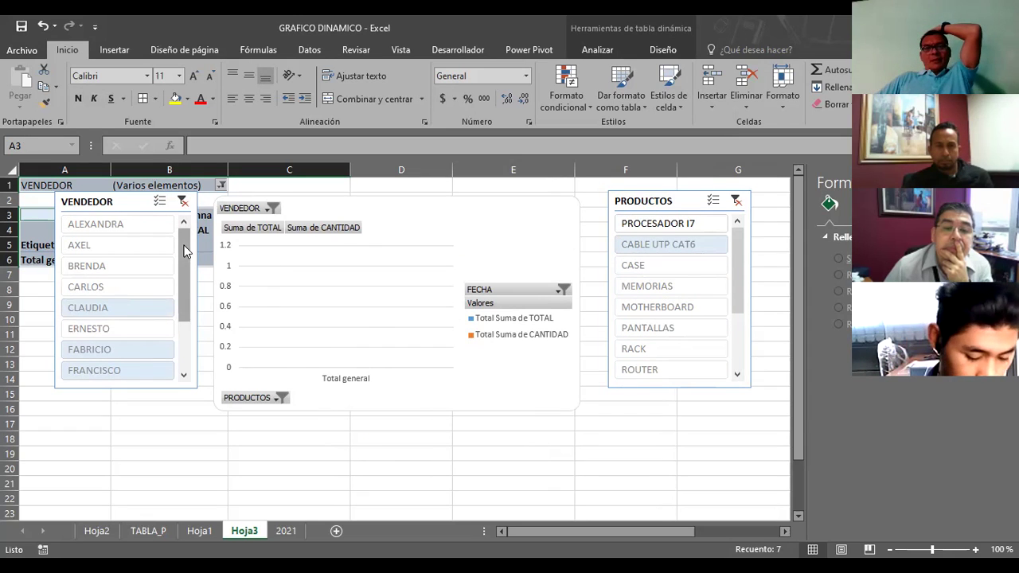
Step: Filter sellers through BRENDA, CLAUDIA and FABRICIO, ending on NERIO
{"action": "left_click", "coordinate": [96, 265]}
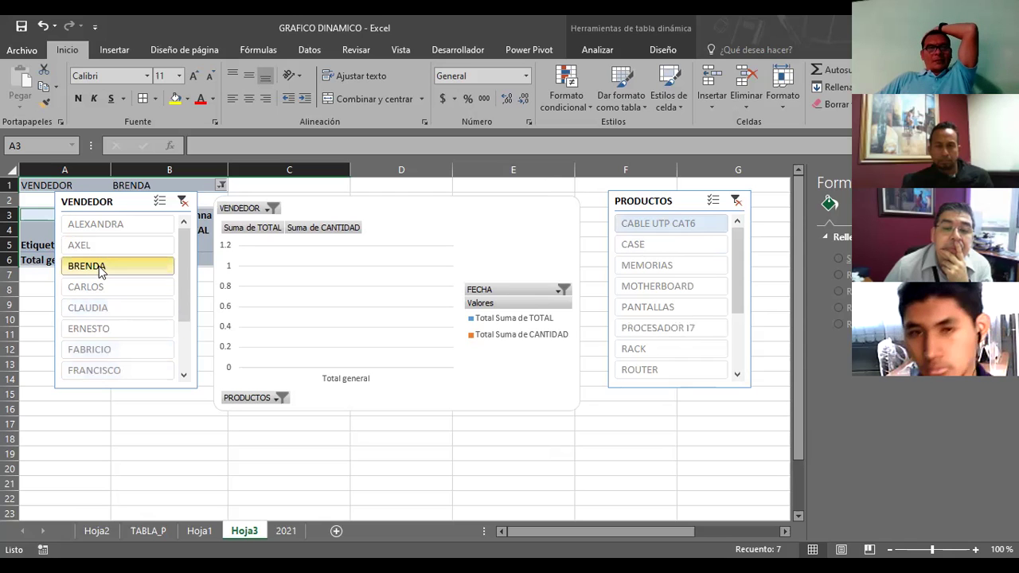
{"action": "left_click", "coordinate": [99, 309]}
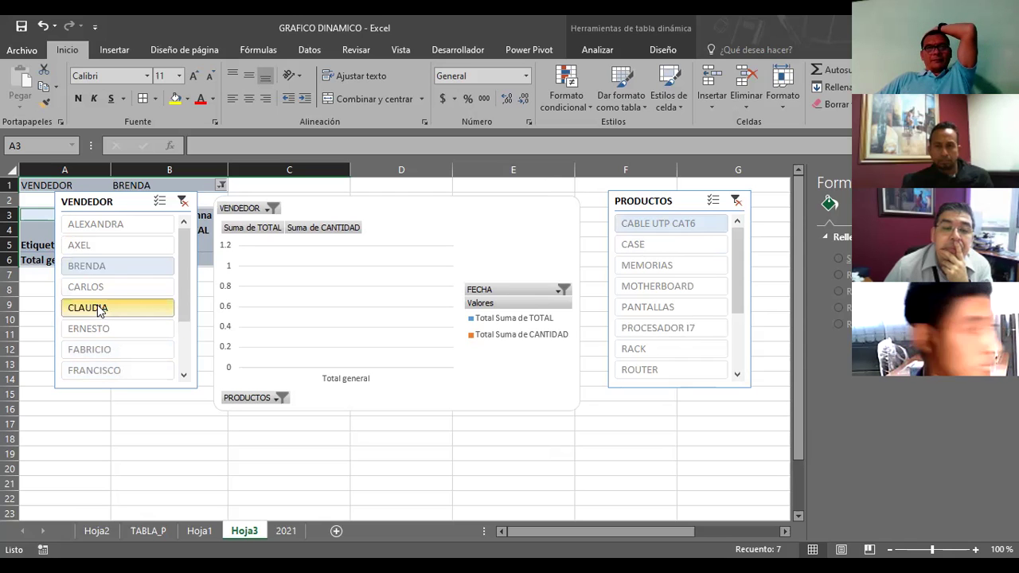
{"action": "left_click", "coordinate": [97, 349]}
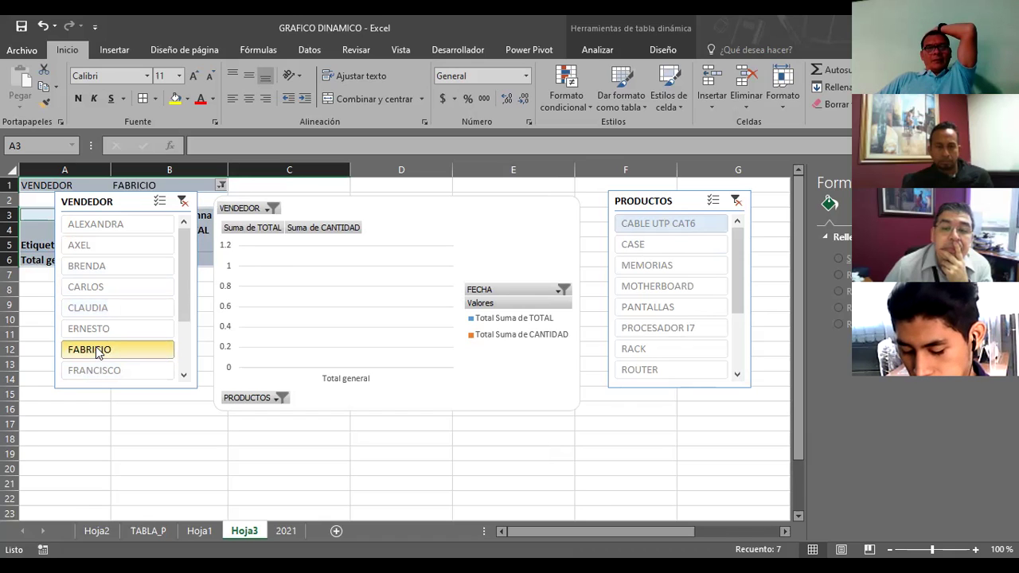
{"action": "scroll", "coordinate": [181, 297], "scroll_direction": "down", "scroll_amount": 2}
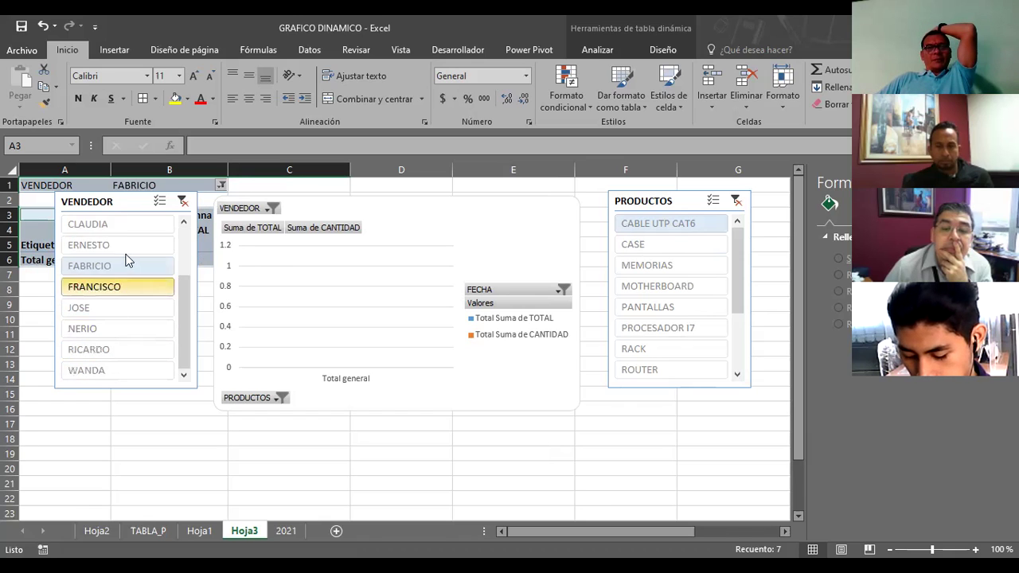
{"action": "left_click_drag", "start_coordinate": [114, 201], "coordinate": [245, 251]}
{"action": "left_click_drag", "start_coordinate": [388, 242], "coordinate": [511, 172]}
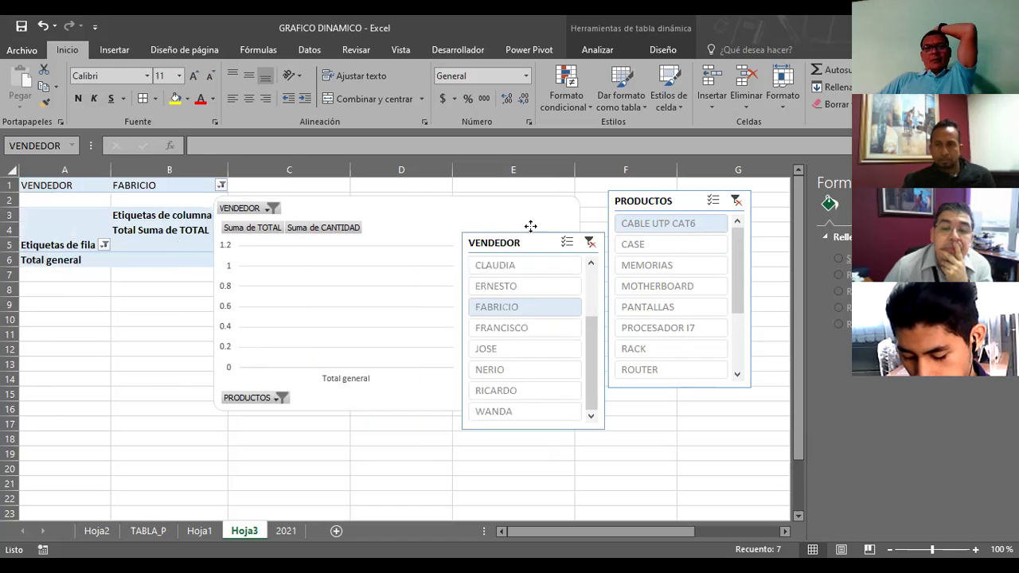
{"action": "key", "text": "Escape"}
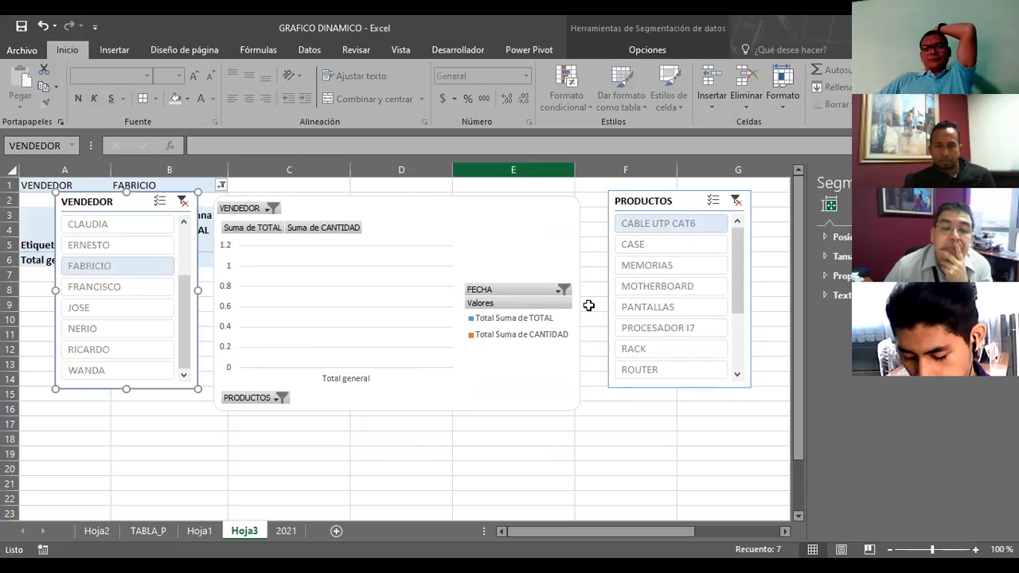
{"action": "left_click", "coordinate": [77, 330]}
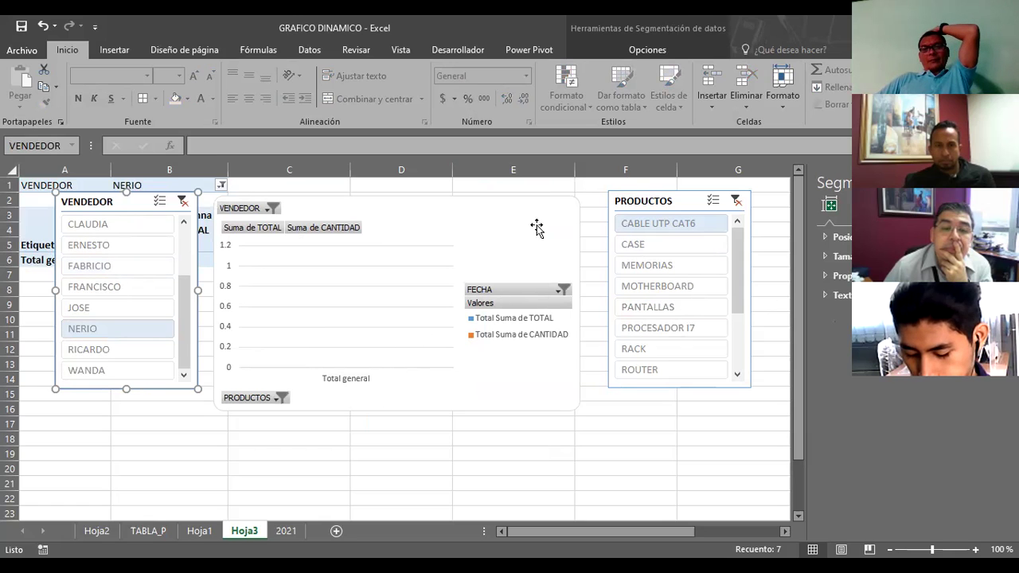
{"action": "left_click", "coordinate": [525, 222]}
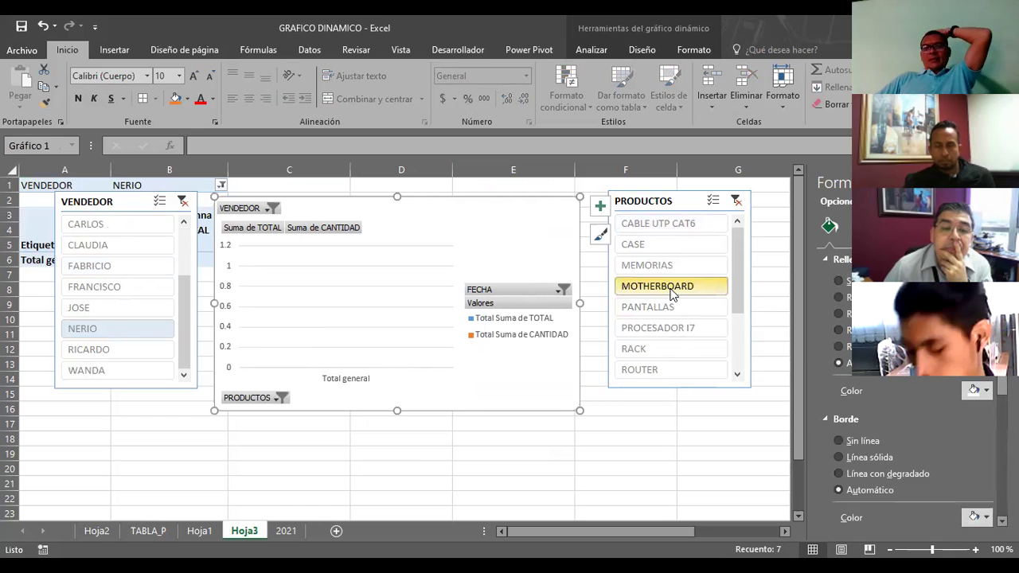
Step: Clear the product and seller slicer filters, then delete both the PRODUCTOS and VENDEDOR slicers
{"action": "left_click", "coordinate": [738, 201]}
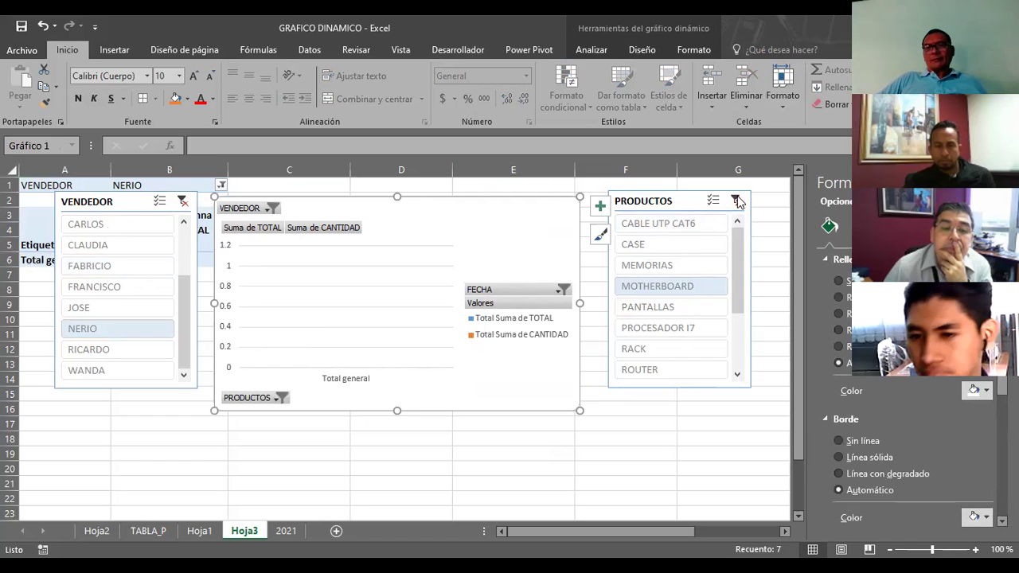
{"action": "left_click", "coordinate": [183, 201]}
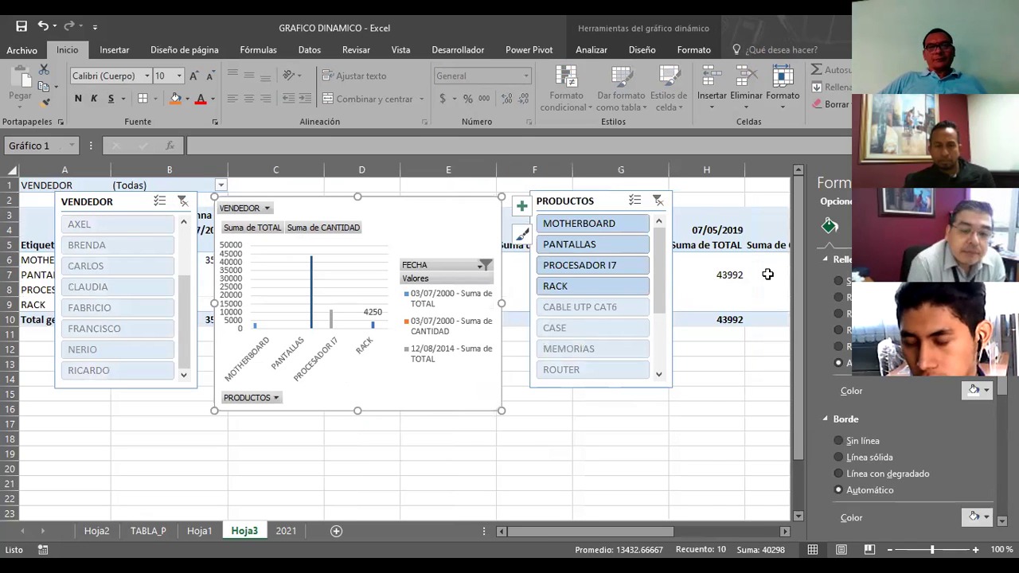
{"action": "left_click", "coordinate": [609, 198]}
{"action": "key", "text": "Delete"}
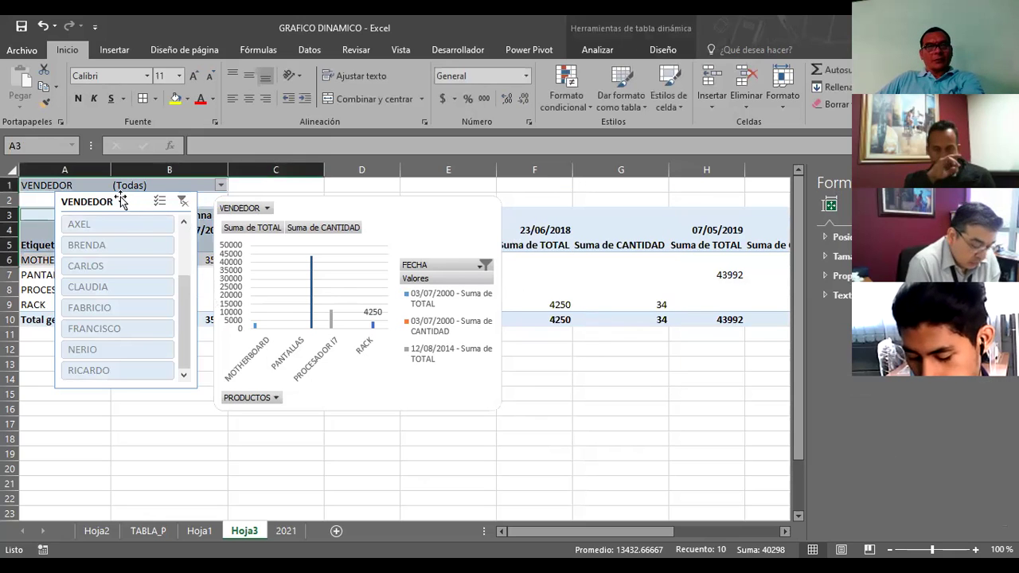
{"action": "left_click", "coordinate": [119, 199]}
{"action": "key", "text": "Delete"}
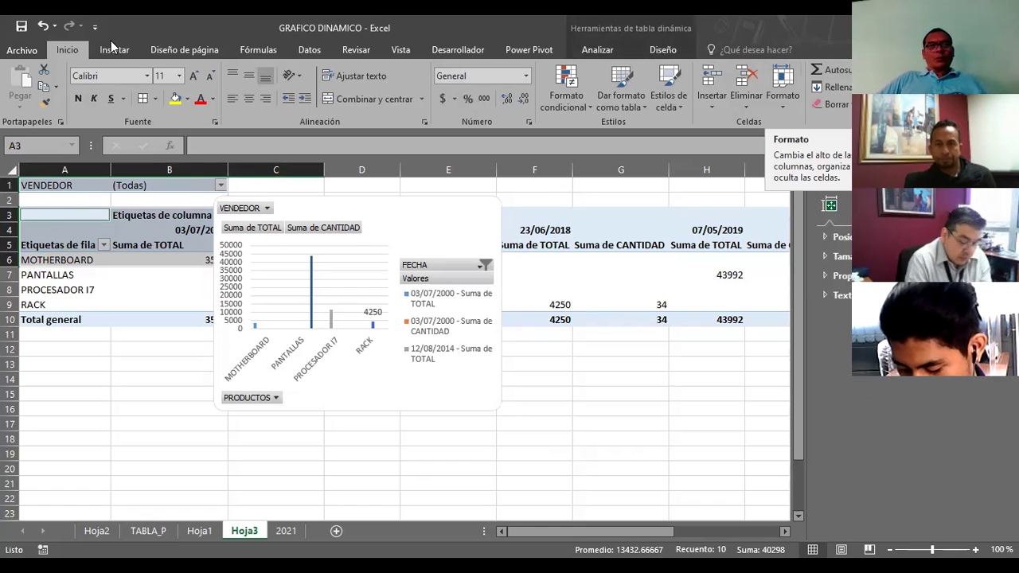
Step: Insert a VENDEDOR slicer over columns A–B and stretch the pivot chart wider to the right
{"action": "left_click", "coordinate": [128, 51]}
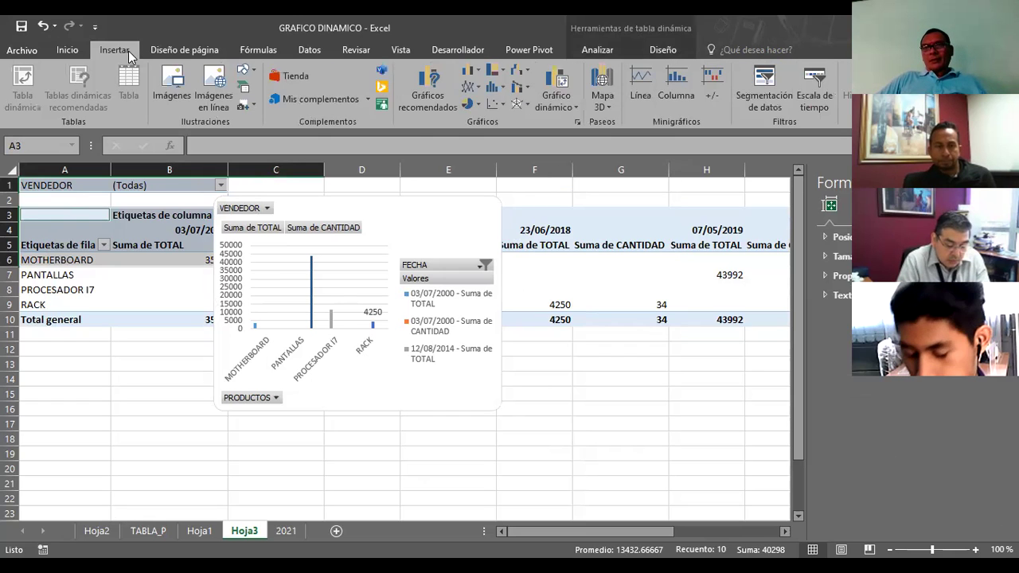
{"action": "left_click", "coordinate": [788, 89]}
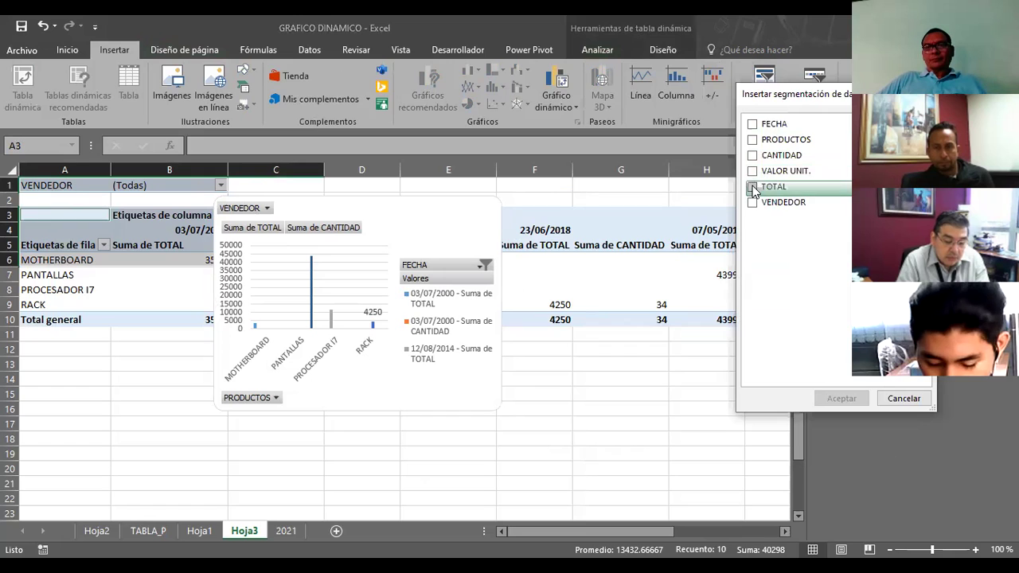
{"action": "left_click", "coordinate": [752, 203]}
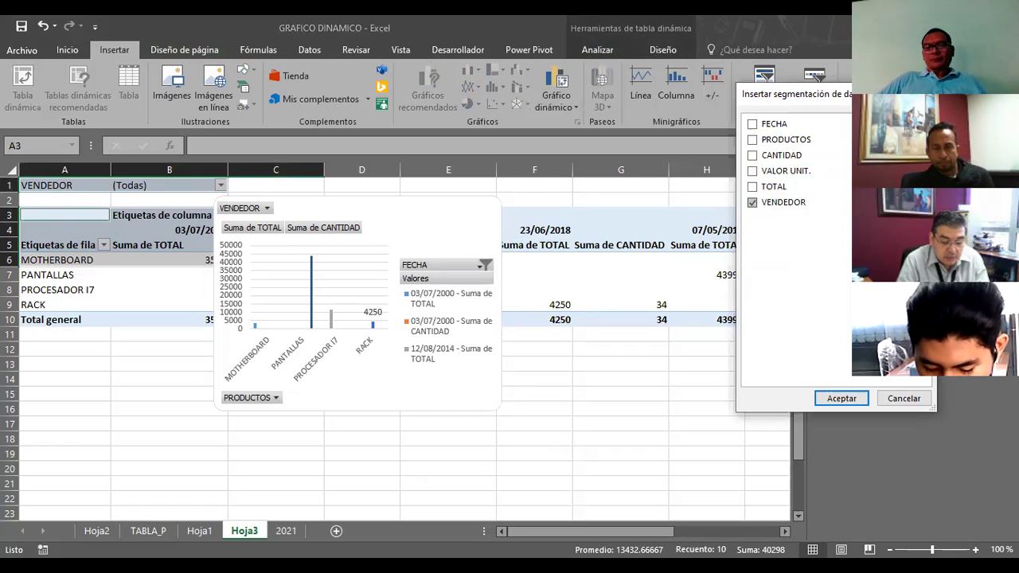
{"action": "left_click", "coordinate": [842, 398]}
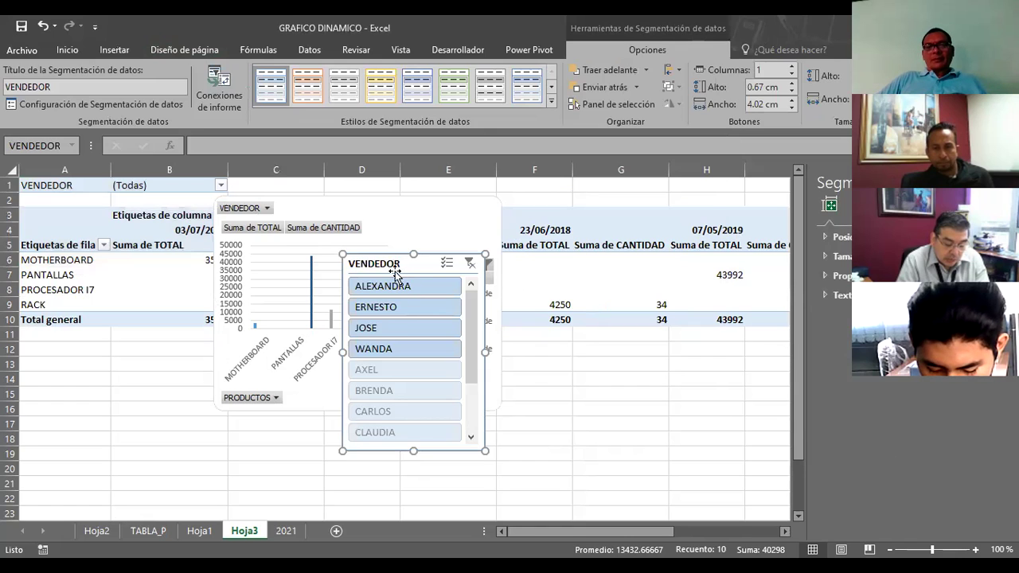
{"action": "left_click_drag", "start_coordinate": [390, 263], "coordinate": [97, 227]}
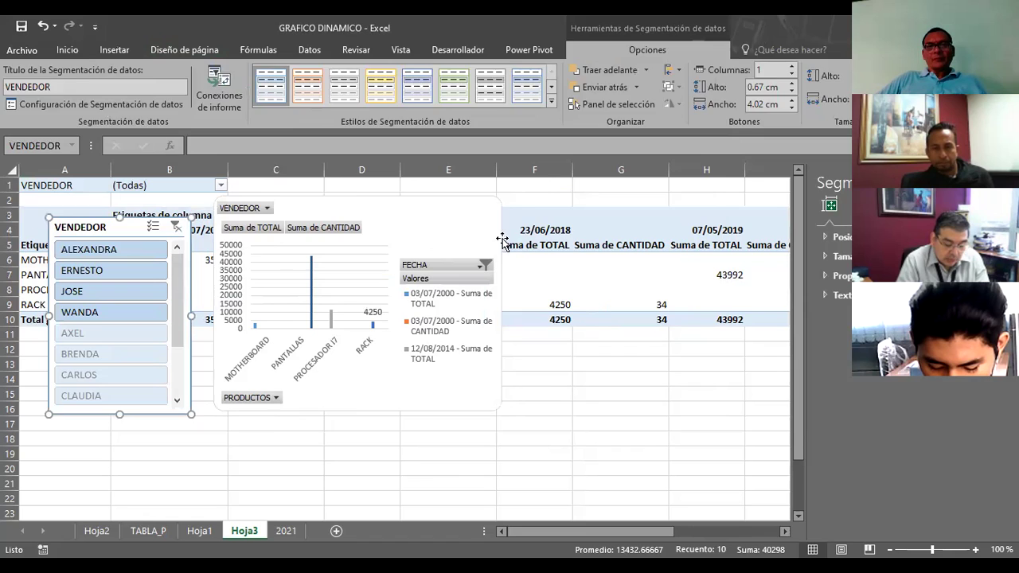
{"action": "left_click", "coordinate": [503, 240]}
{"action": "left_click_drag", "start_coordinate": [499, 304], "coordinate": [603, 313]}
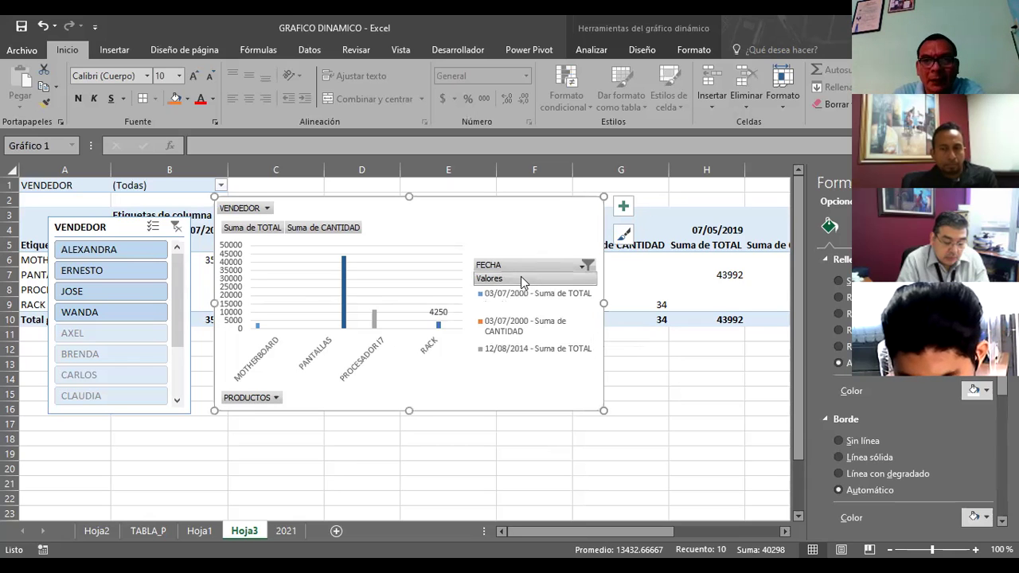
Step: Move the chart legend up beside the plot area and shorten it
{"action": "left_click", "coordinate": [527, 308]}
{"action": "left_click_drag", "start_coordinate": [528, 308], "coordinate": [518, 251]}
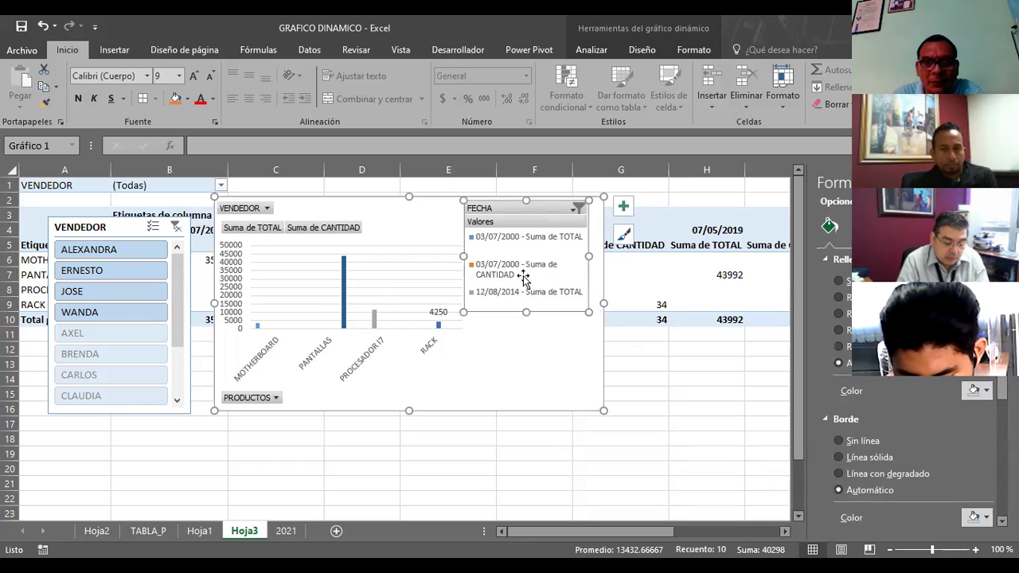
{"action": "left_click_drag", "start_coordinate": [527, 310], "coordinate": [525, 276]}
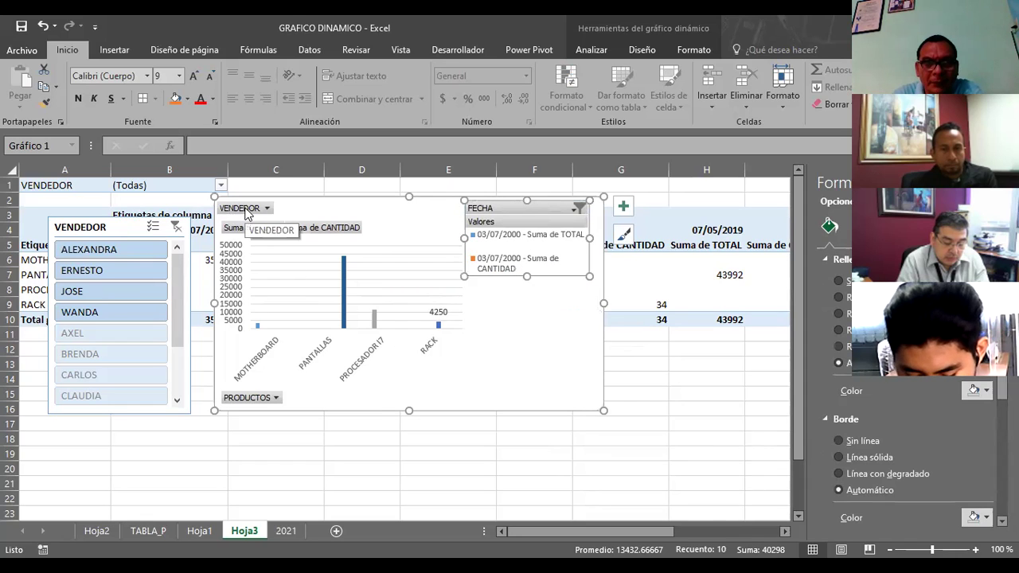
{"action": "left_click", "coordinate": [507, 379]}
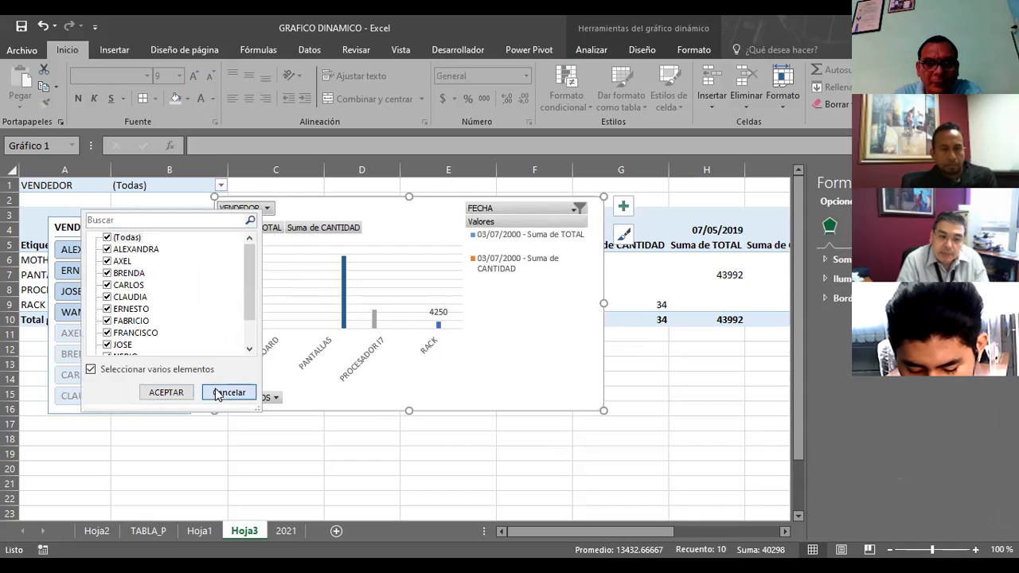
Step: Filter the seller to FABRICIO alone, with multiple selection turned off
{"action": "left_click", "coordinate": [224, 391]}
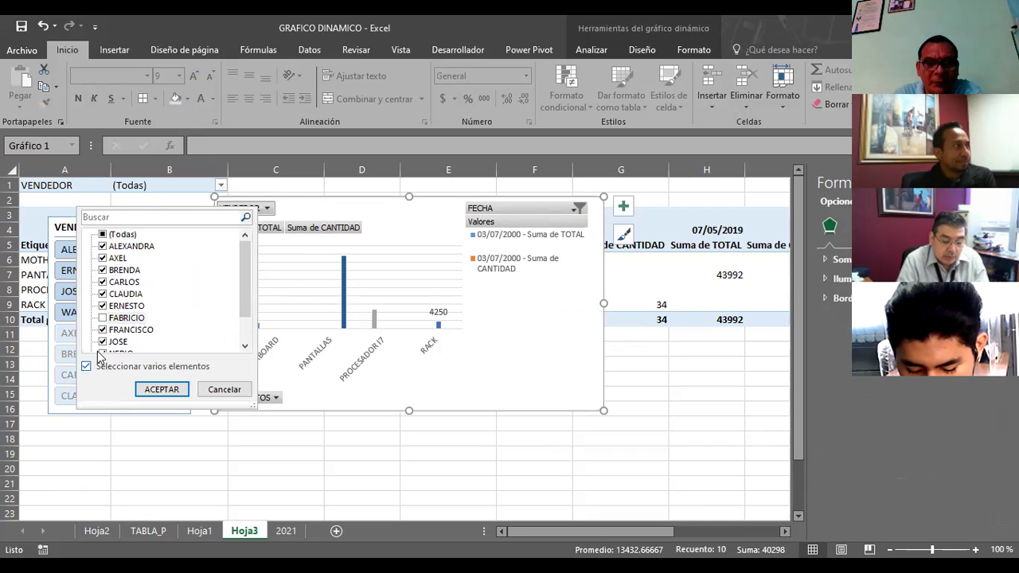
{"action": "left_click", "coordinate": [86, 365]}
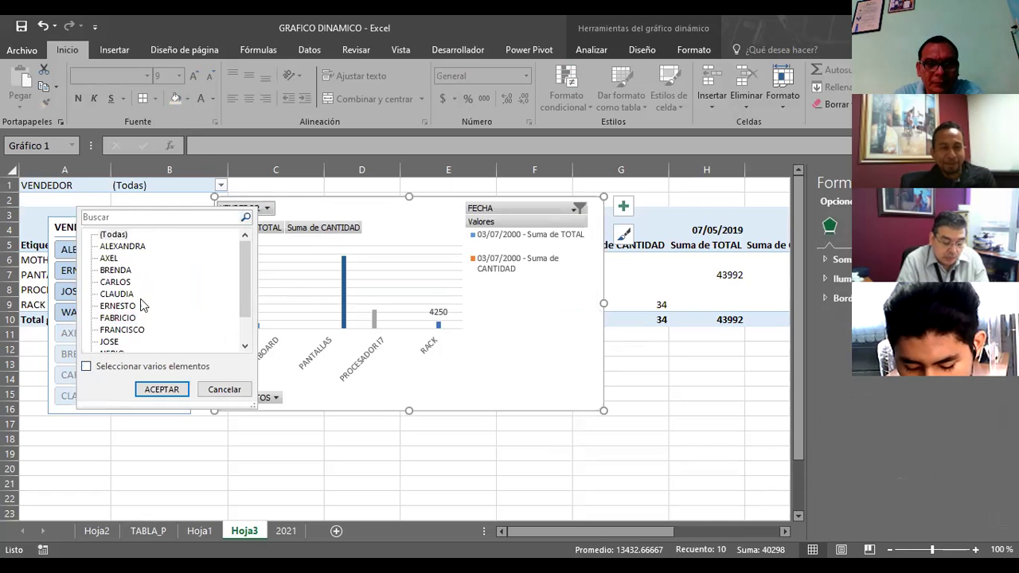
{"action": "left_click", "coordinate": [118, 318]}
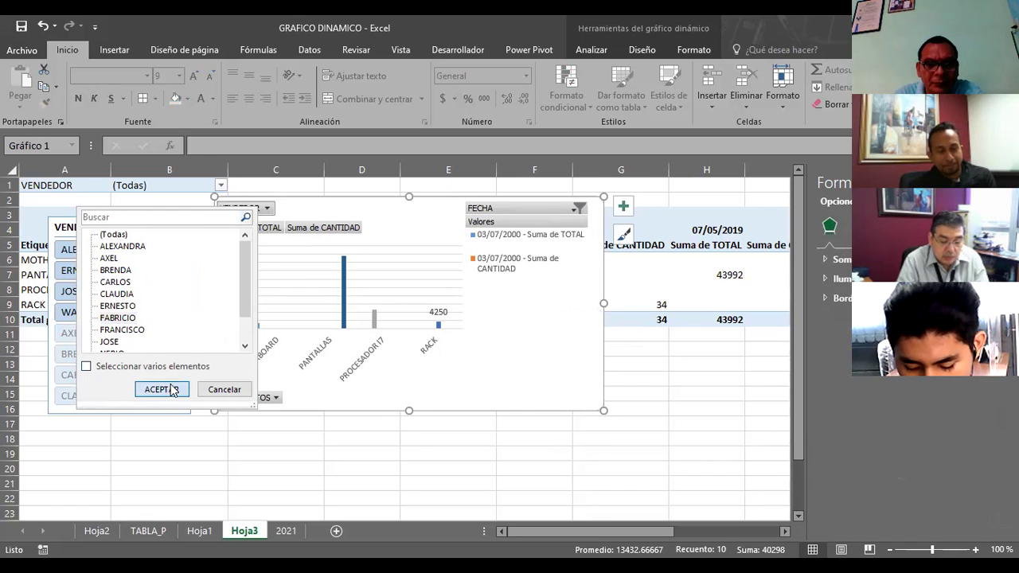
{"action": "left_click", "coordinate": [159, 389]}
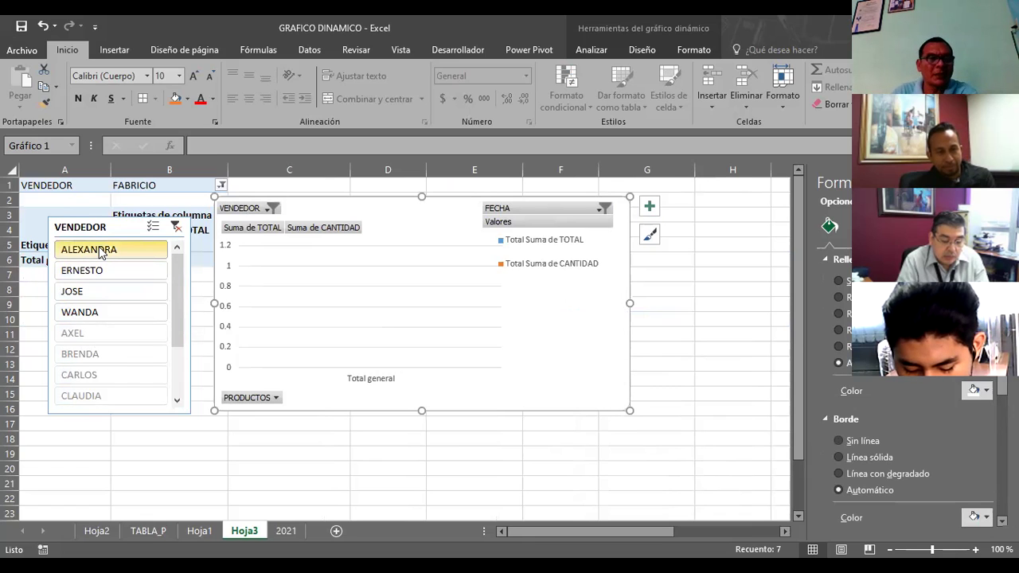
Step: Filter the slicer to ALEXANDRA, ERNESTO, JOSE, then WANDA, ending on RACK at 4250
{"action": "left_click", "coordinate": [101, 253]}
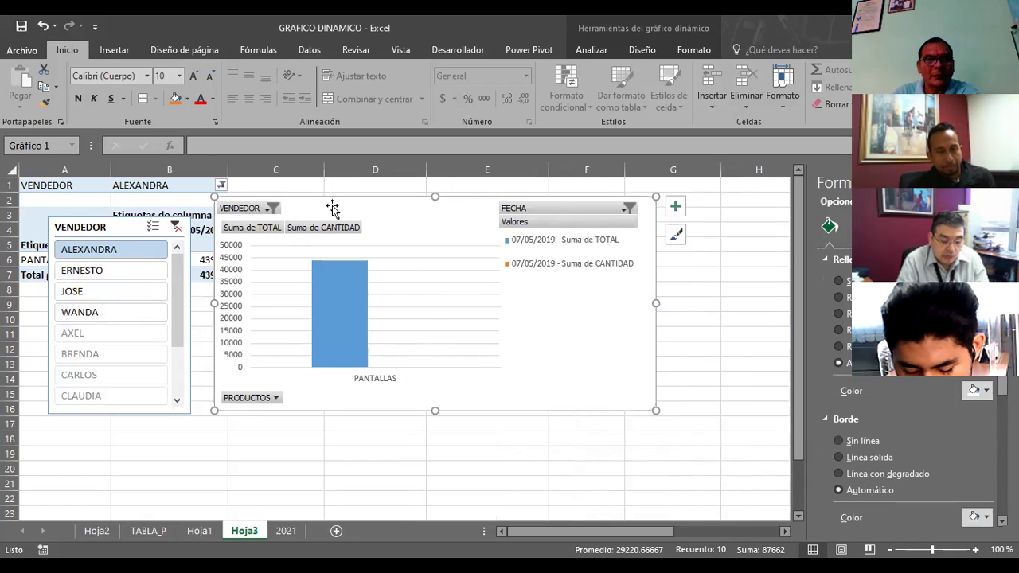
{"action": "left_click", "coordinate": [107, 274]}
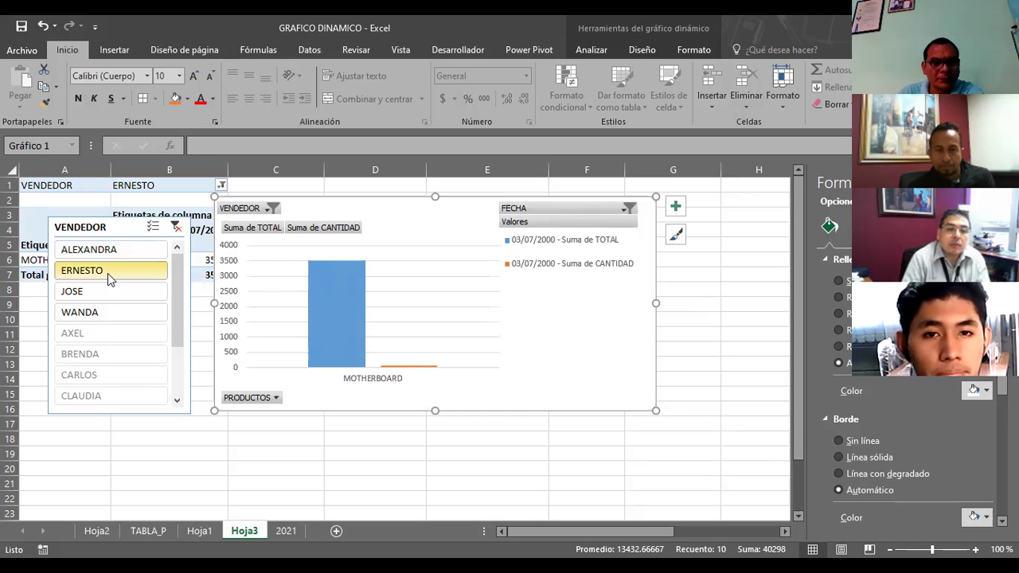
{"action": "left_click", "coordinate": [68, 292]}
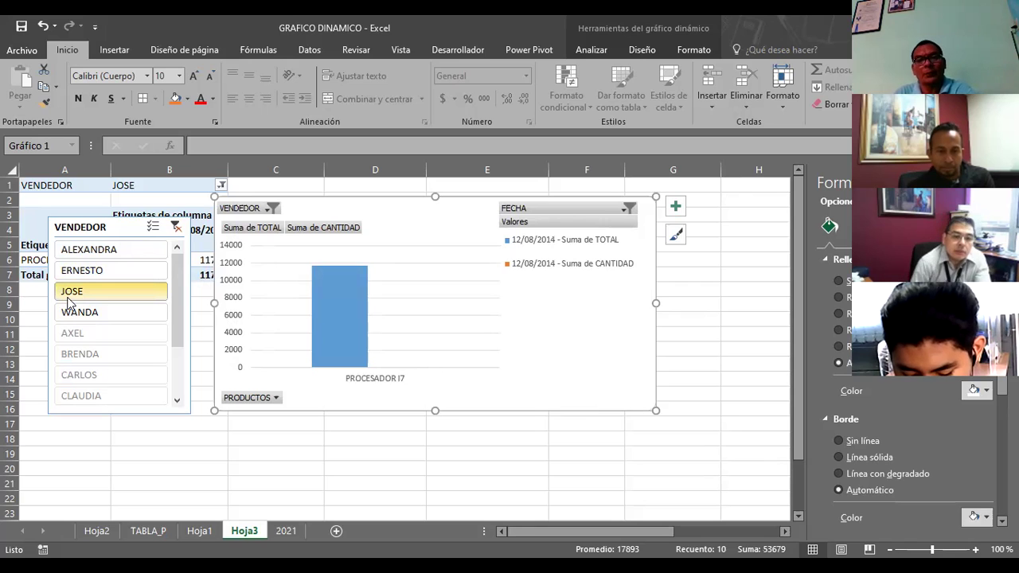
{"action": "left_click", "coordinate": [68, 313]}
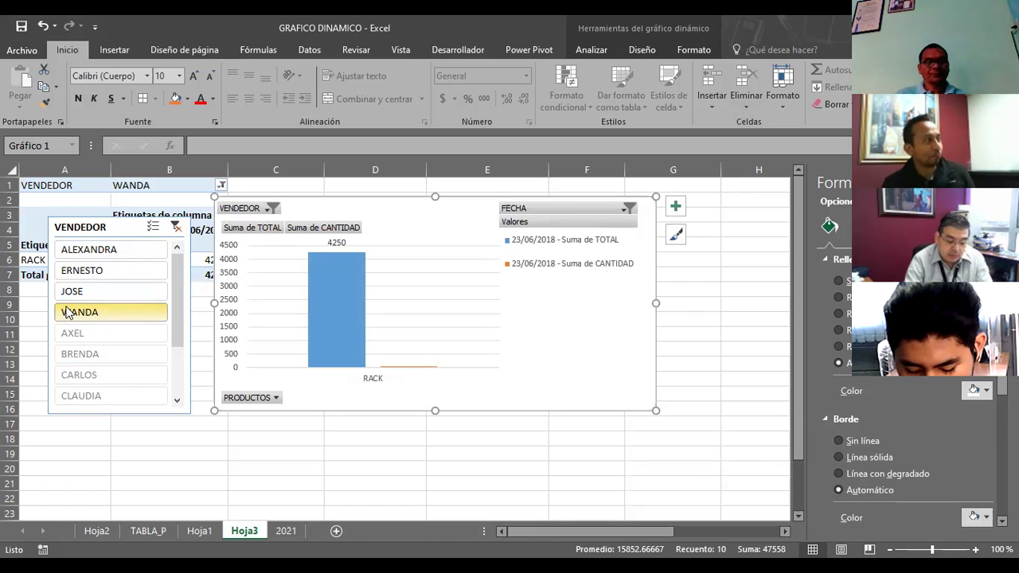
{"action": "left_click", "coordinate": [772, 244]}
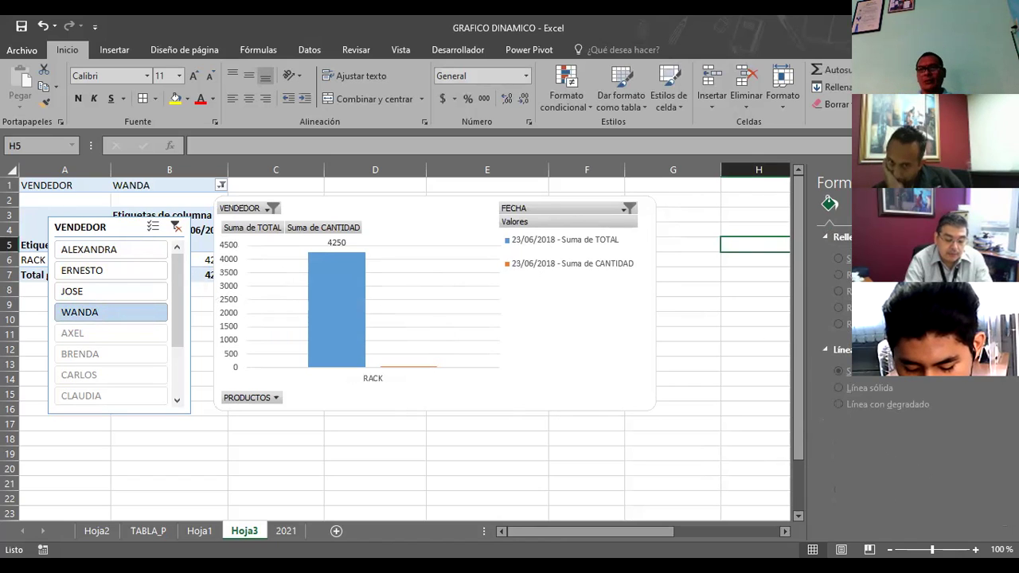
Step: Close the format pane, clear the seller filter, and delete the VENDEDOR slicer
{"action": "left_click", "coordinate": [1004, 182]}
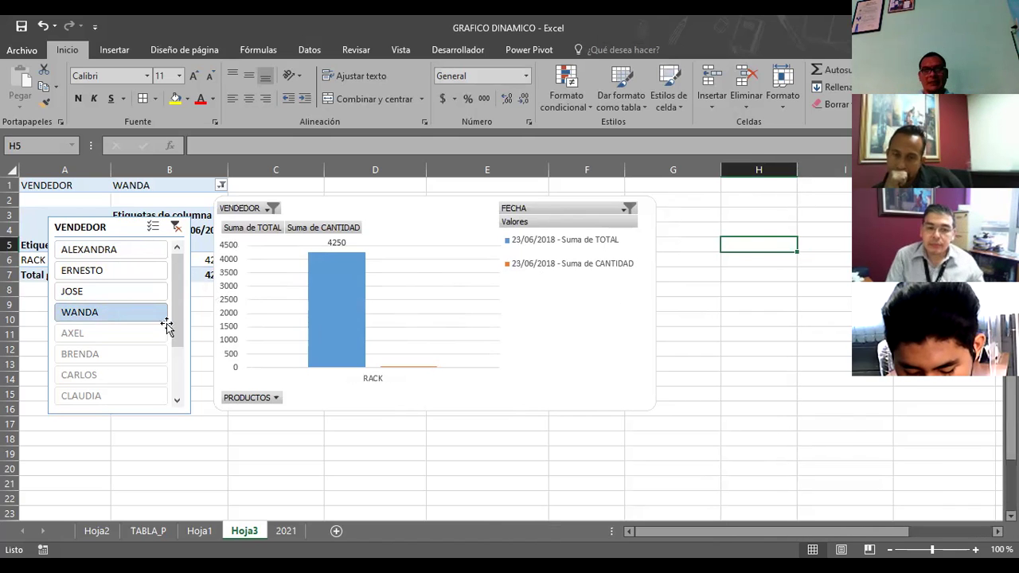
{"action": "left_click", "coordinate": [175, 228]}
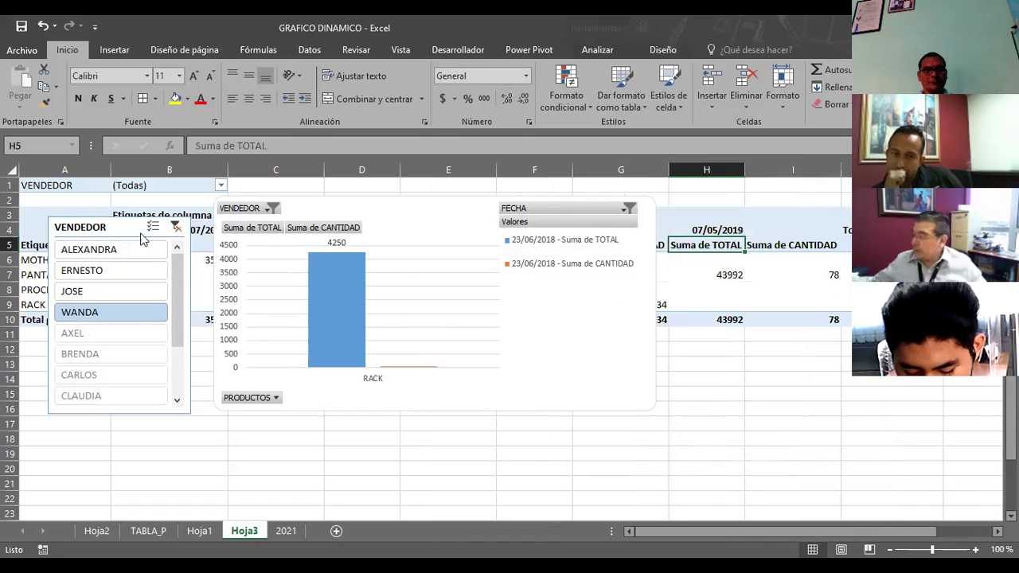
{"action": "left_click", "coordinate": [89, 229]}
{"action": "key", "text": "Delete"}
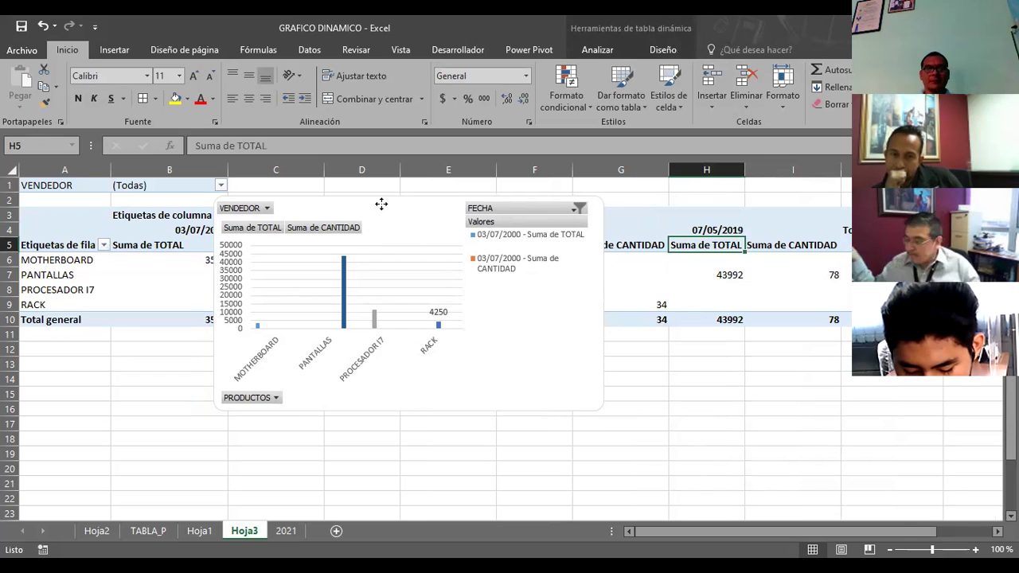
Step: Move the pivot chart below the pivot table, around rows 12–23
{"action": "left_click_drag", "start_coordinate": [382, 204], "coordinate": [835, 242]}
{"action": "left_click_drag", "start_coordinate": [532, 225], "coordinate": [141, 345]}
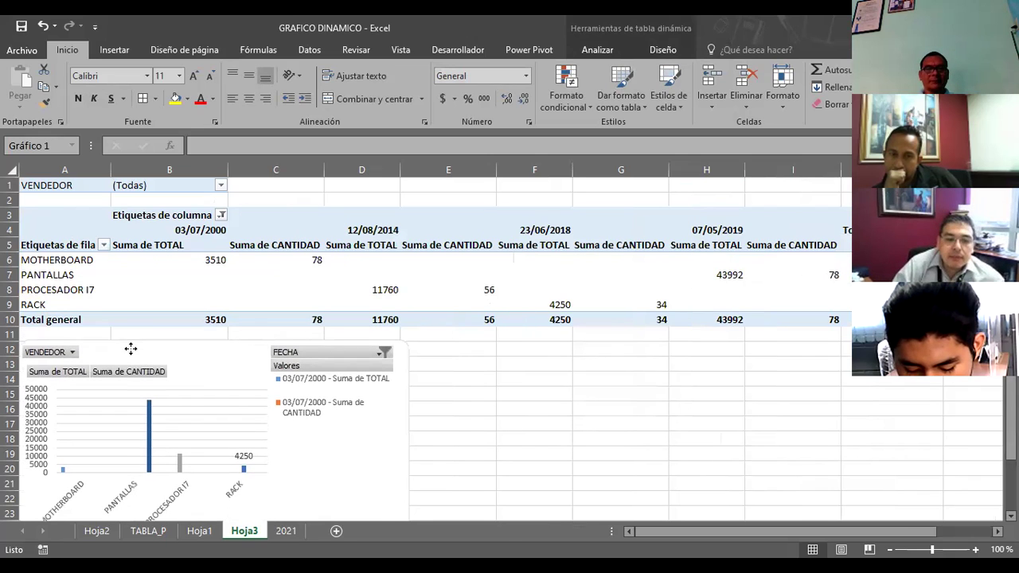
{"action": "left_click_drag", "start_coordinate": [141, 345], "coordinate": [141, 347]}
{"action": "left_click", "coordinate": [539, 368]}
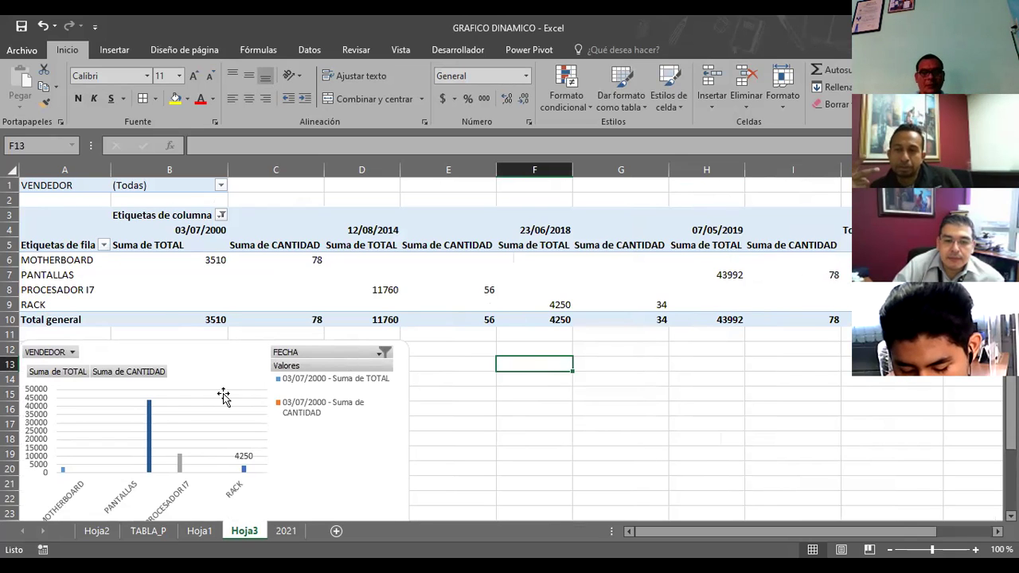
{"action": "scroll", "coordinate": [375, 357], "scroll_direction": "down", "scroll_amount": 1}
{"action": "scroll", "coordinate": [375, 354], "scroll_direction": "down", "scroll_amount": 3}
Step: Delete the rows holding the pivot table on Hoja3, then switch to Hoja1 and back
{"action": "scroll", "coordinate": [376, 353], "scroll_direction": "down", "scroll_amount": 2}
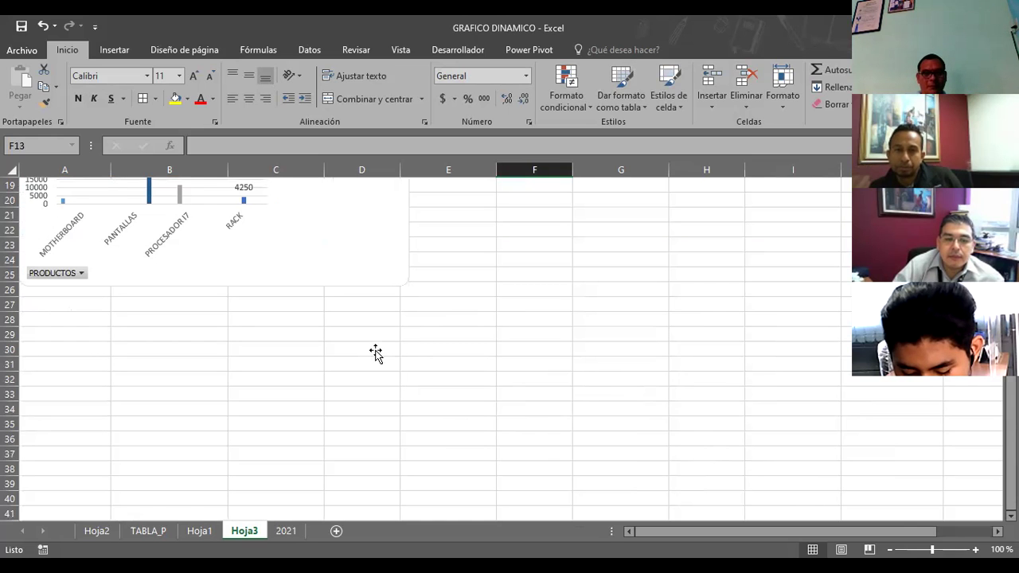
{"action": "scroll", "coordinate": [375, 352], "scroll_direction": "up", "scroll_amount": 2}
{"action": "scroll", "coordinate": [375, 353], "scroll_direction": "up", "scroll_amount": 2}
{"action": "scroll", "coordinate": [28, 216], "scroll_direction": "up", "scroll_amount": 2}
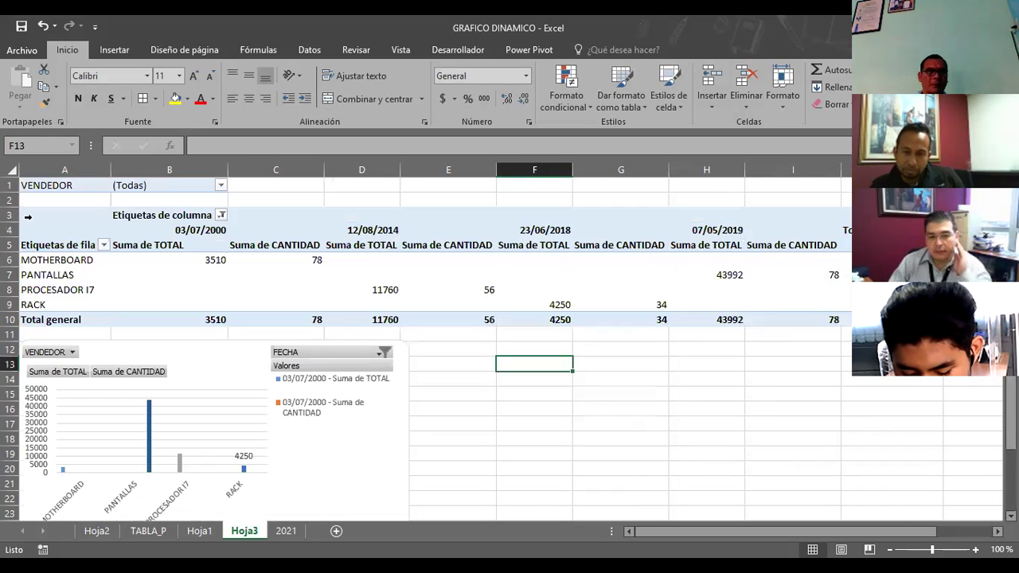
{"action": "mouse_move", "coordinate": [10, 185]}
{"action": "left_mouse_down"}
{"action": "mouse_move", "coordinate": [5, 521]}
{"action": "mouse_move", "coordinate": [9, 498]}
{"action": "left_mouse_up"}
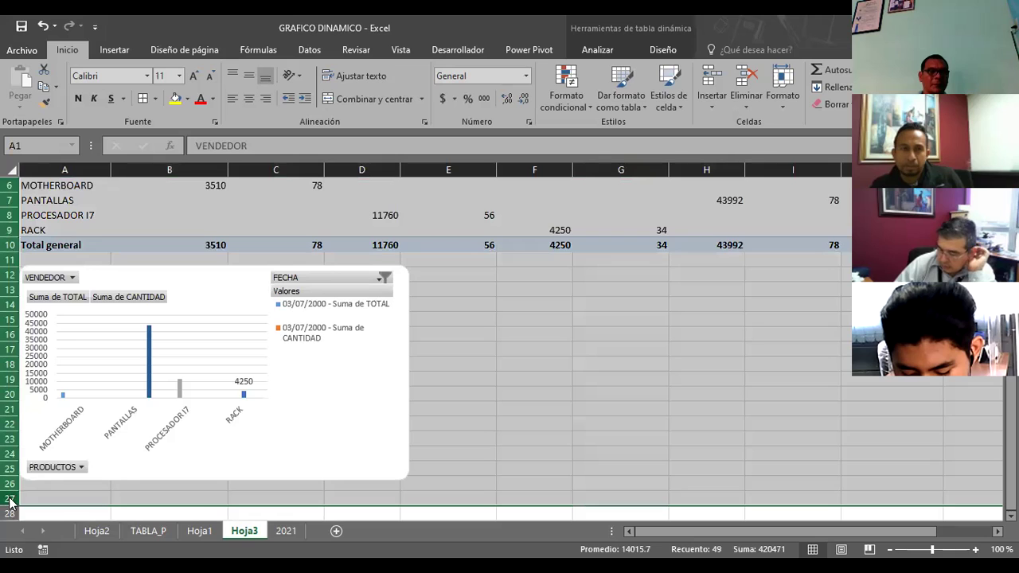
{"action": "right_click", "coordinate": [10, 500]}
{"action": "key", "text": "Return"}
{"action": "left_click", "coordinate": [391, 293]}
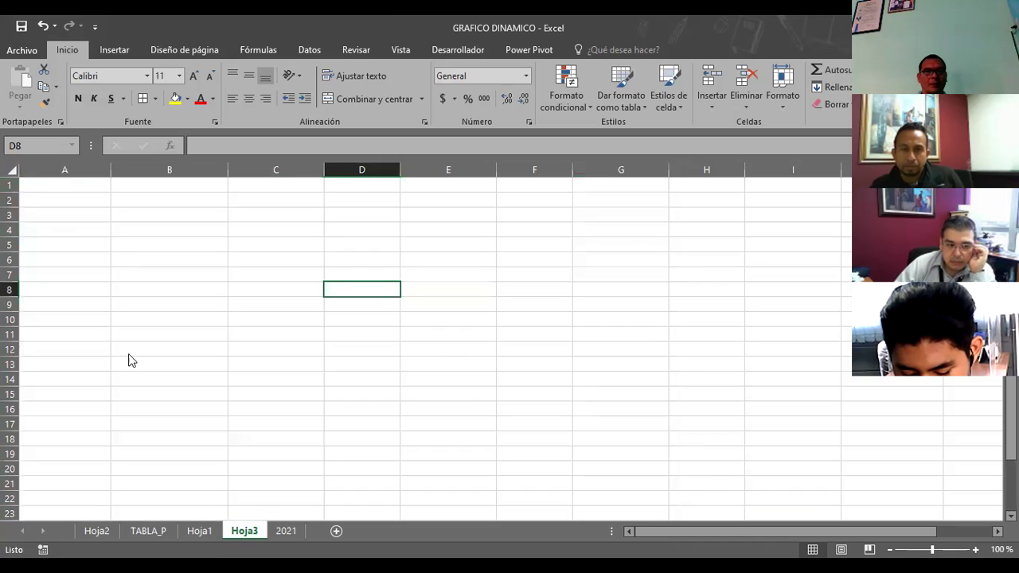
{"action": "left_click", "coordinate": [281, 535]}
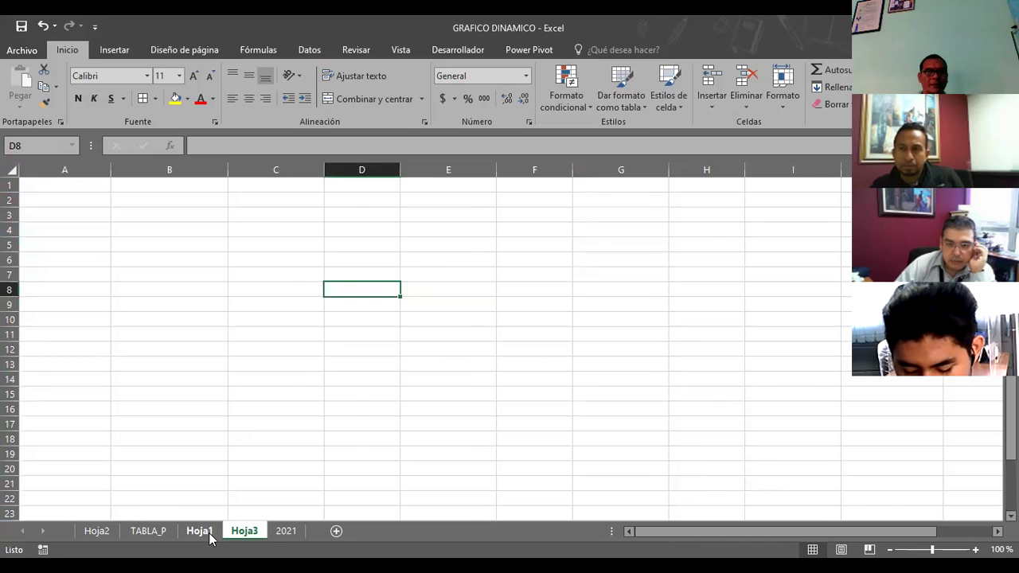
{"action": "left_click", "coordinate": [201, 535]}
{"action": "left_click", "coordinate": [246, 532]}
{"action": "left_click", "coordinate": [204, 535]}
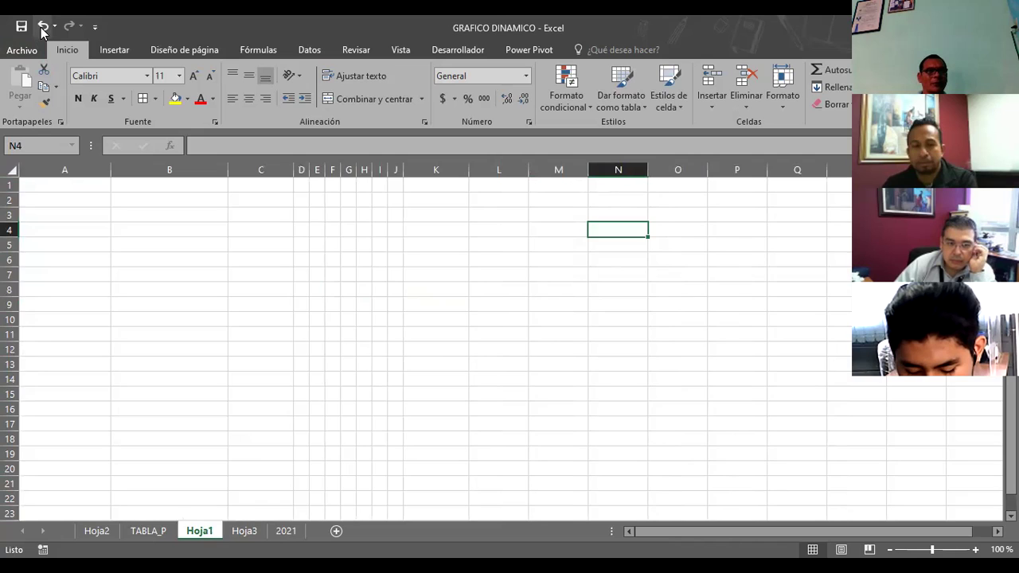
Step: Undo to restore the pivot table and chart, then delete only the pivot chart
{"action": "left_click", "coordinate": [42, 26]}
{"action": "left_click", "coordinate": [557, 358]}
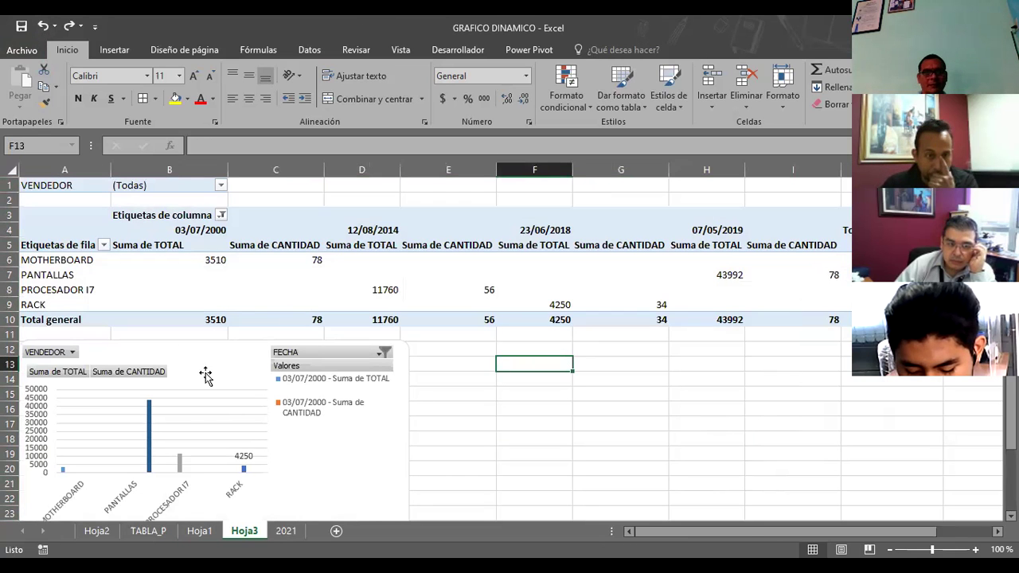
{"action": "left_click", "coordinate": [203, 376]}
{"action": "key", "text": "Delete"}
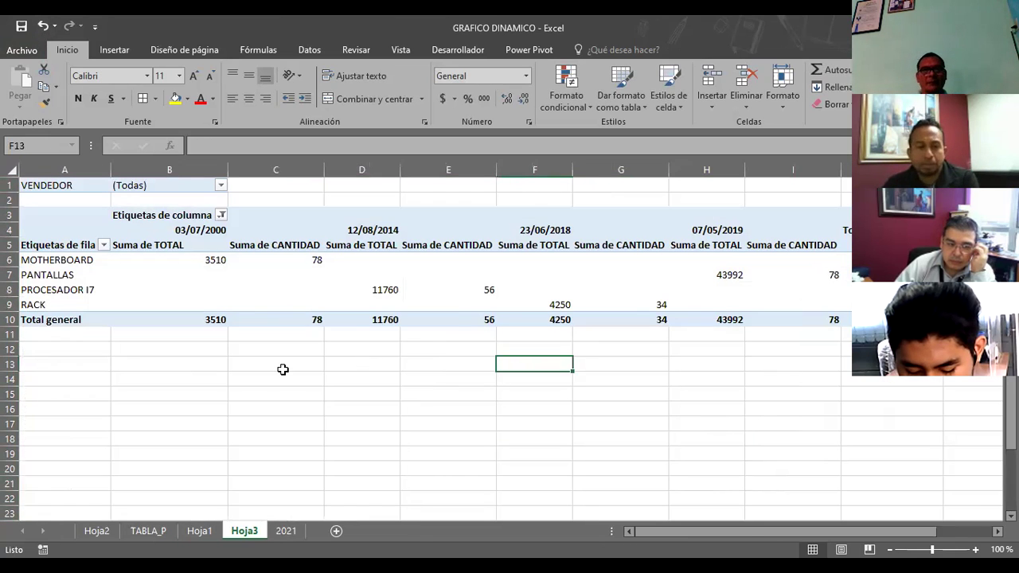
{"action": "left_click", "coordinate": [112, 51]}
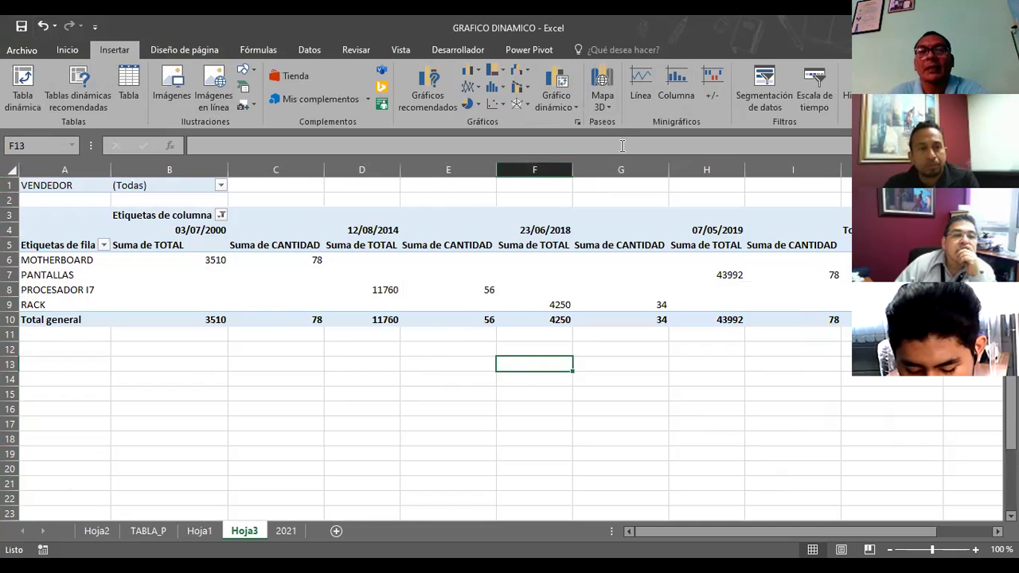
{"action": "left_click", "coordinate": [578, 116]}
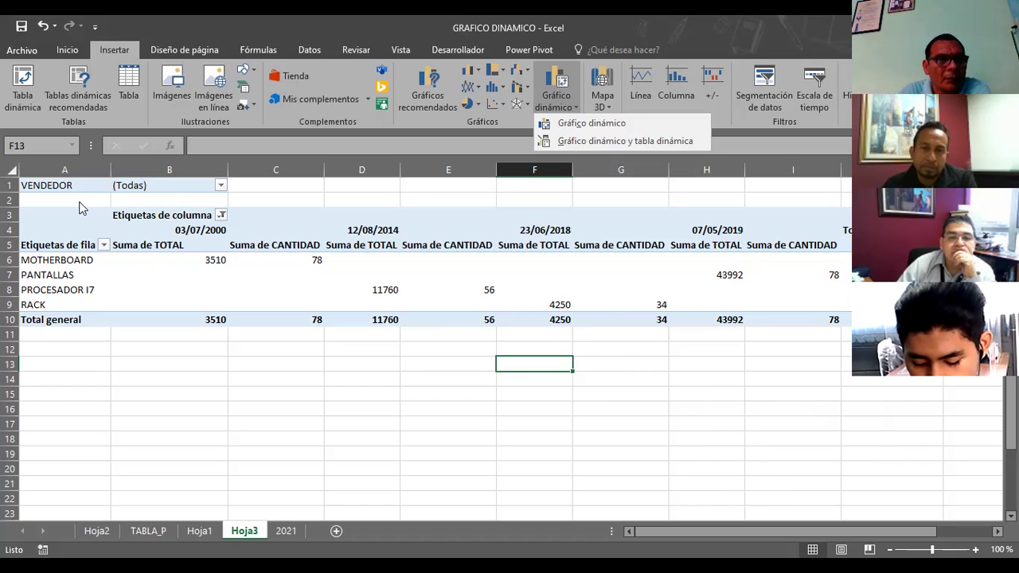
{"action": "left_click", "coordinate": [11, 185]}
{"action": "left_click", "coordinate": [11, 362], "text": "shift"}
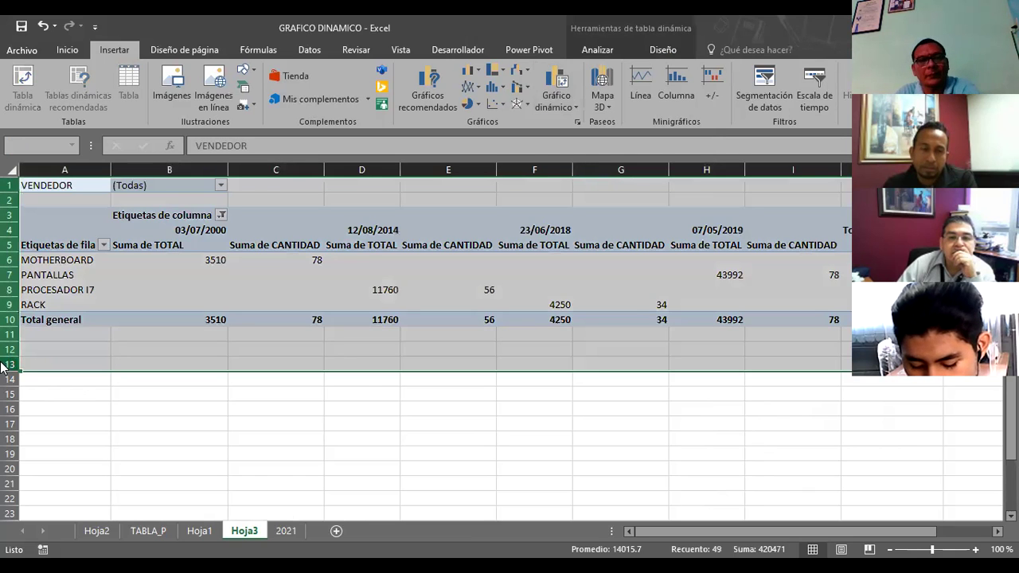
{"action": "key", "text": "Delete"}
{"action": "left_click", "coordinate": [525, 340]}
{"action": "left_click", "coordinate": [169, 408]}
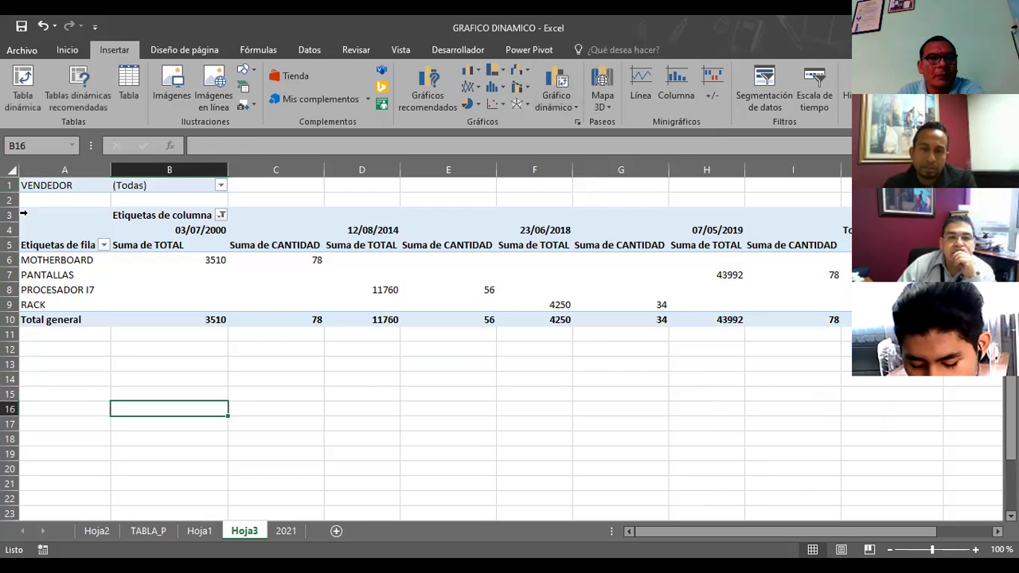
Step: Restore the pivot chart, then delete the remaining rows so Hoja3 is empty, ready for sheet removal
{"action": "left_click", "coordinate": [41, 26]}
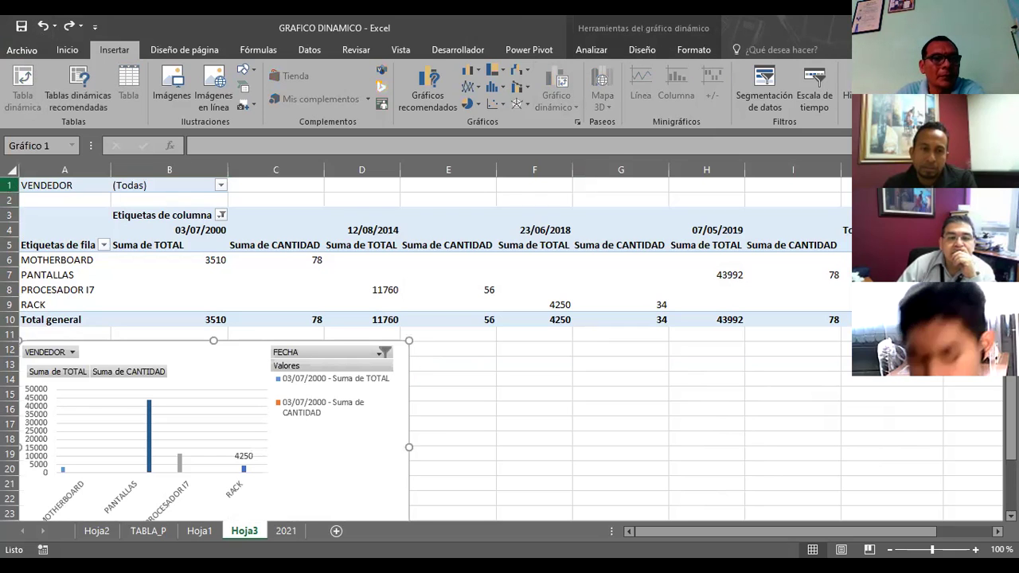
{"action": "left_click_drag", "start_coordinate": [6, 496], "coordinate": [6, 487]}
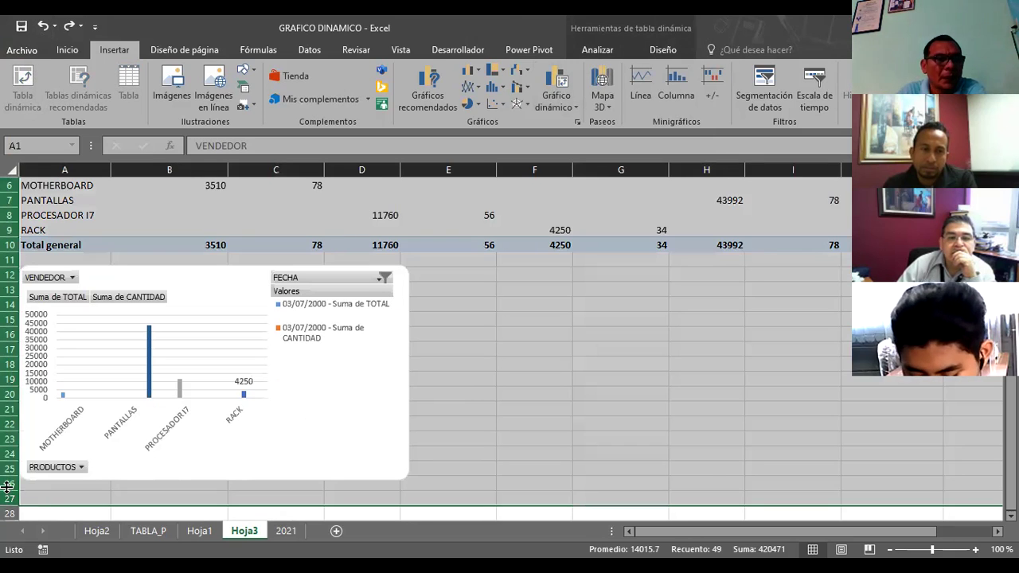
{"action": "right_click", "coordinate": [8, 493]}
{"action": "left_click", "coordinate": [74, 386]}
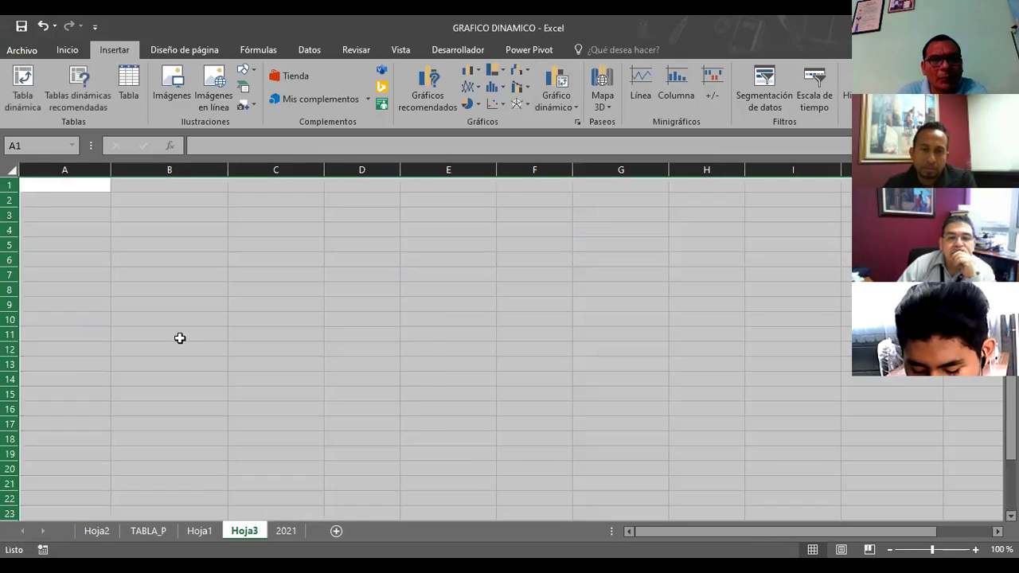
{"action": "left_click", "coordinate": [180, 335]}
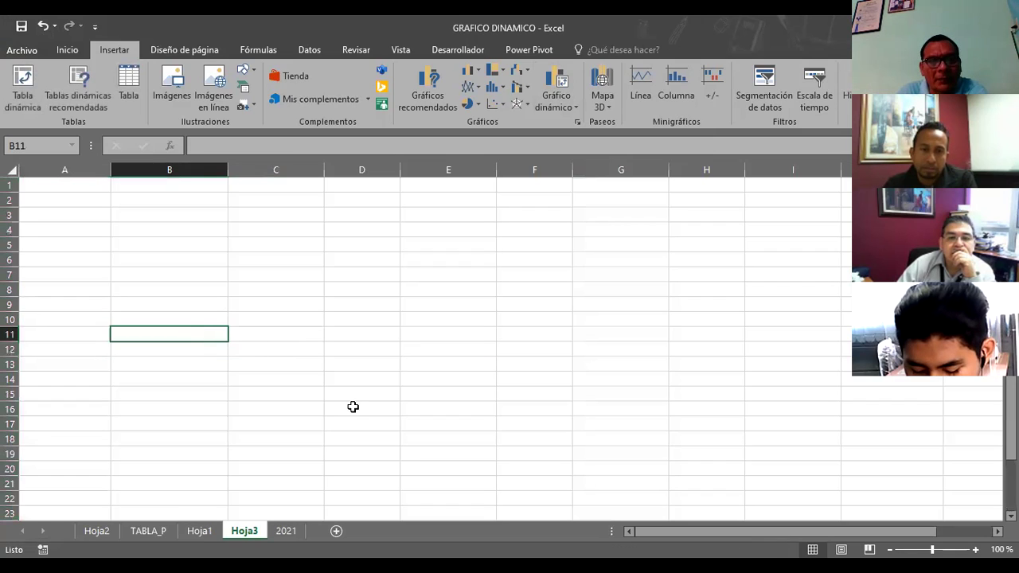
{"action": "right_click", "coordinate": [238, 531]}
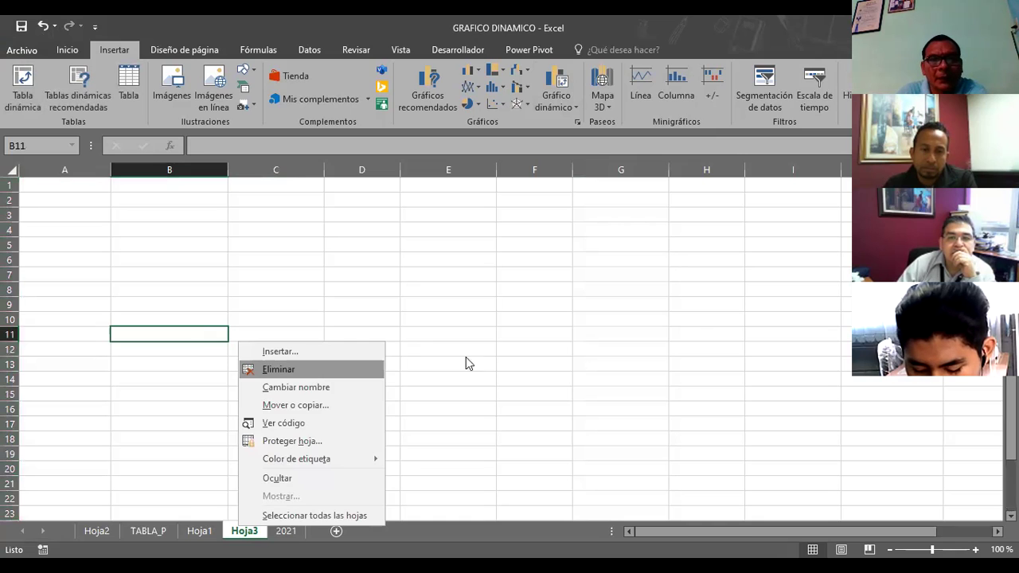
{"action": "left_click", "coordinate": [464, 338]}
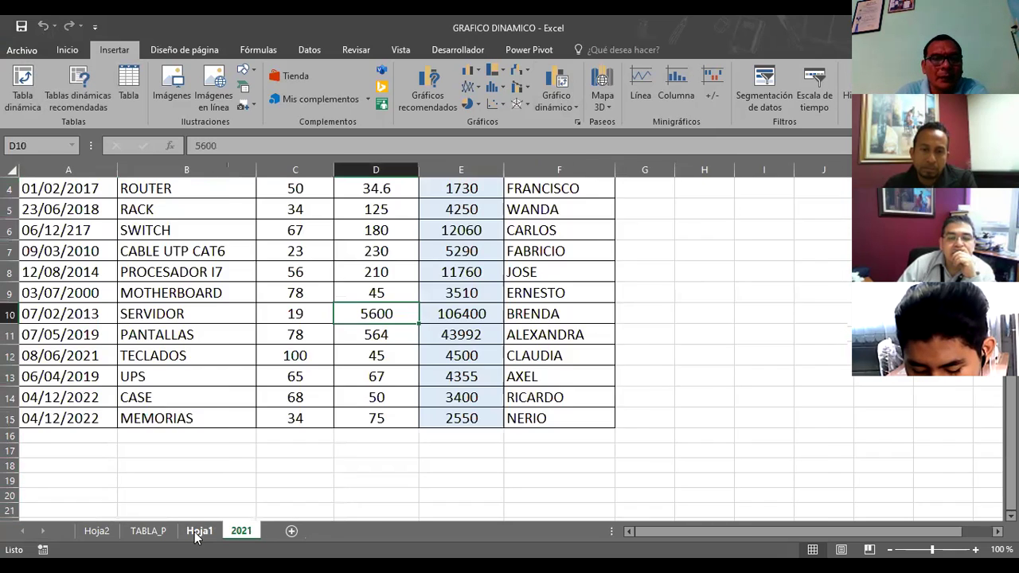
{"action": "left_click", "coordinate": [200, 531]}
{"action": "left_click", "coordinate": [148, 532]}
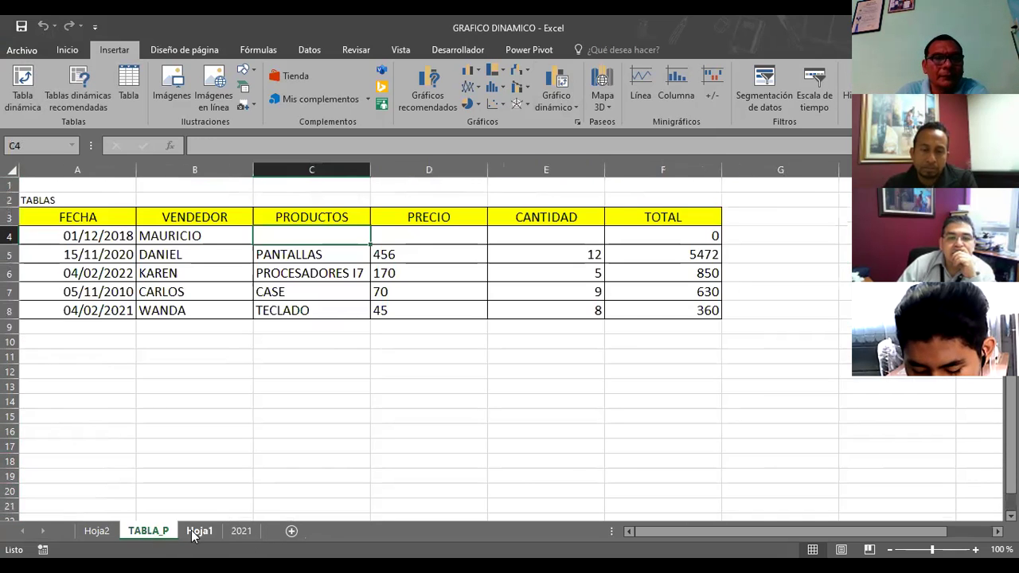
{"action": "left_click", "coordinate": [267, 422]}
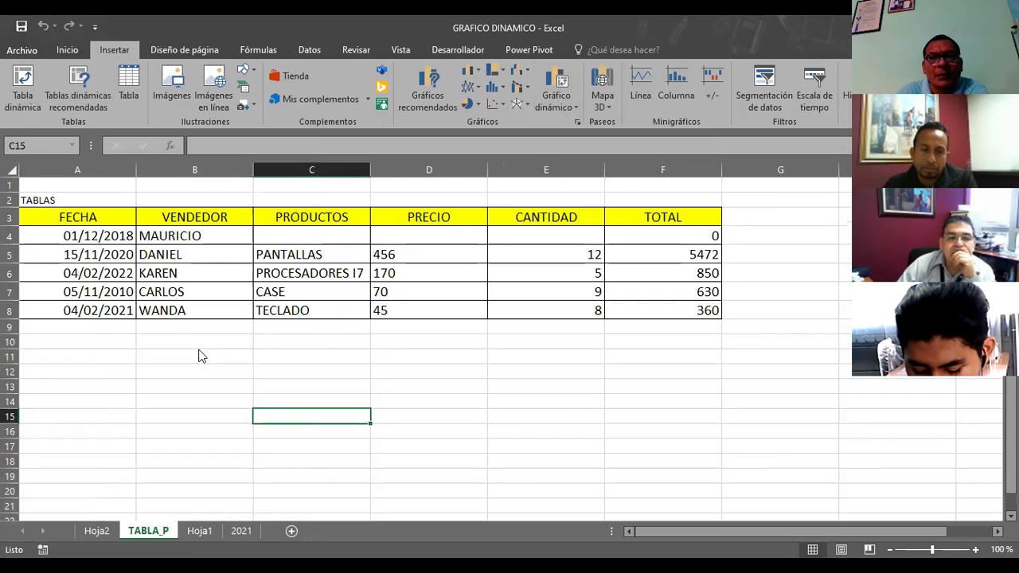
{"action": "left_click", "coordinate": [312, 234]}
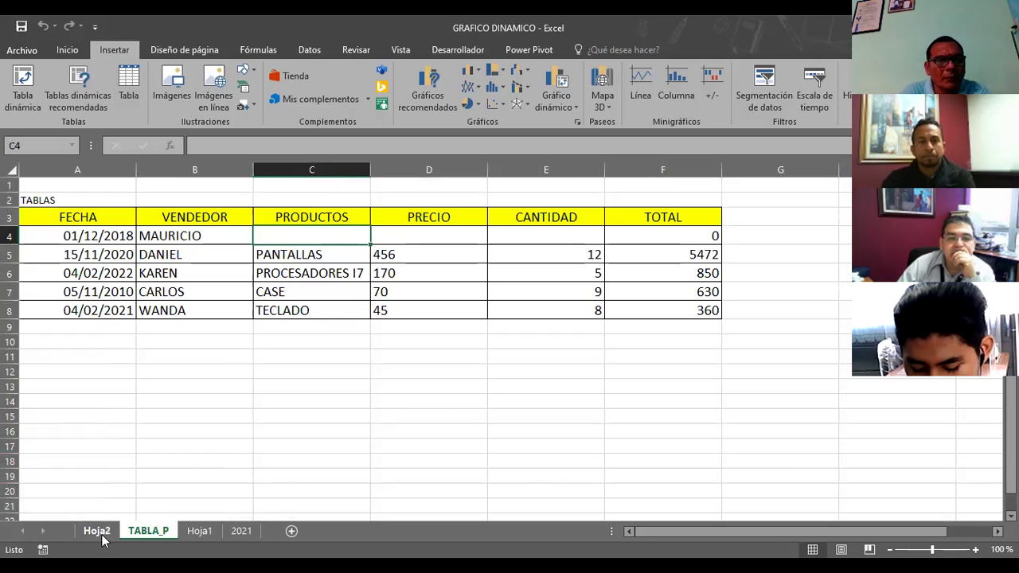
{"action": "left_click", "coordinate": [200, 530]}
{"action": "left_click", "coordinate": [242, 530]}
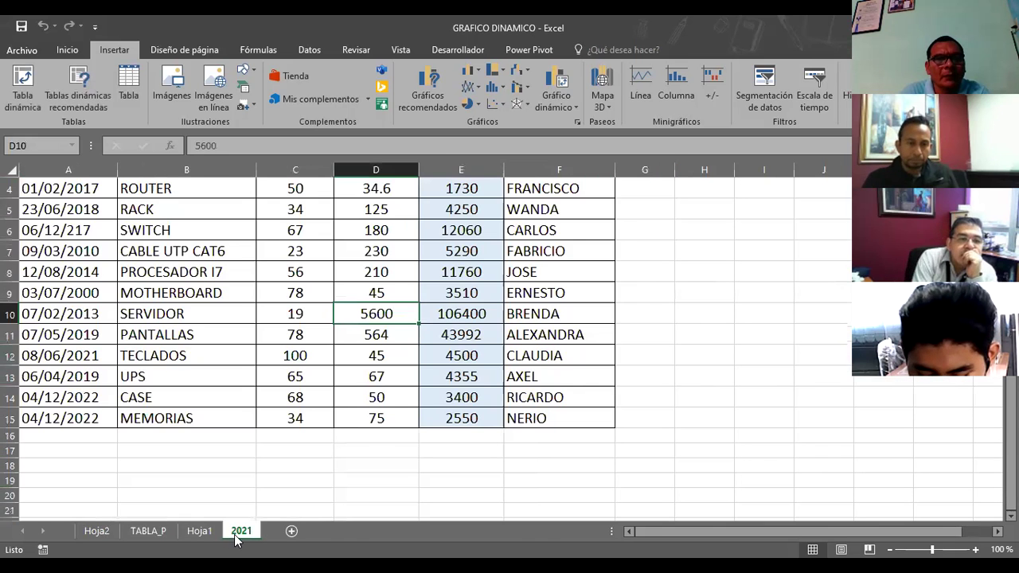
{"action": "left_click", "coordinate": [703, 305]}
{"action": "scroll", "coordinate": [705, 305], "scroll_direction": "up", "scroll_amount": 1}
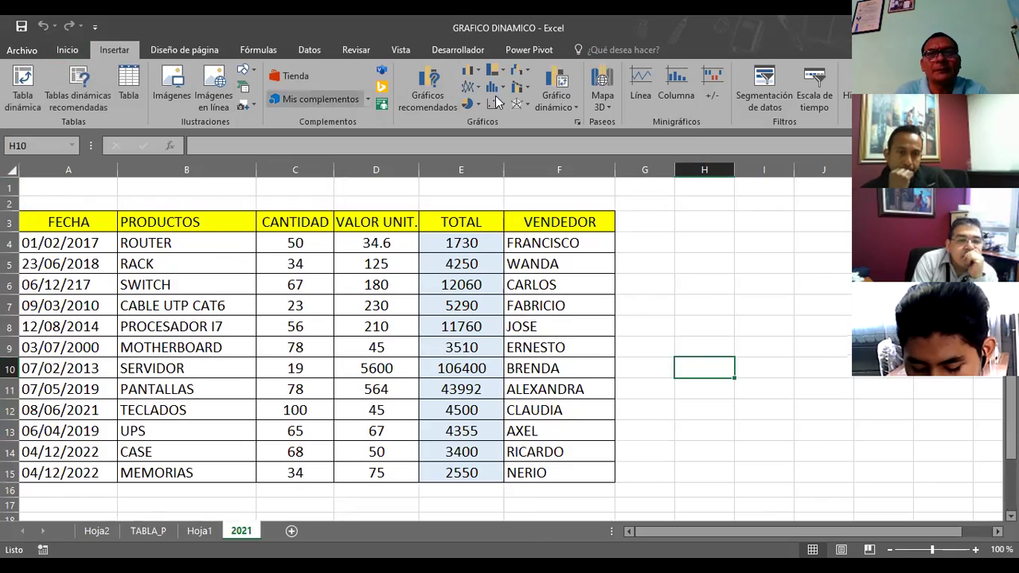
Step: Insert a pivot chart with pivot table from A3:F15 on a new worksheet
{"action": "left_click", "coordinate": [576, 108]}
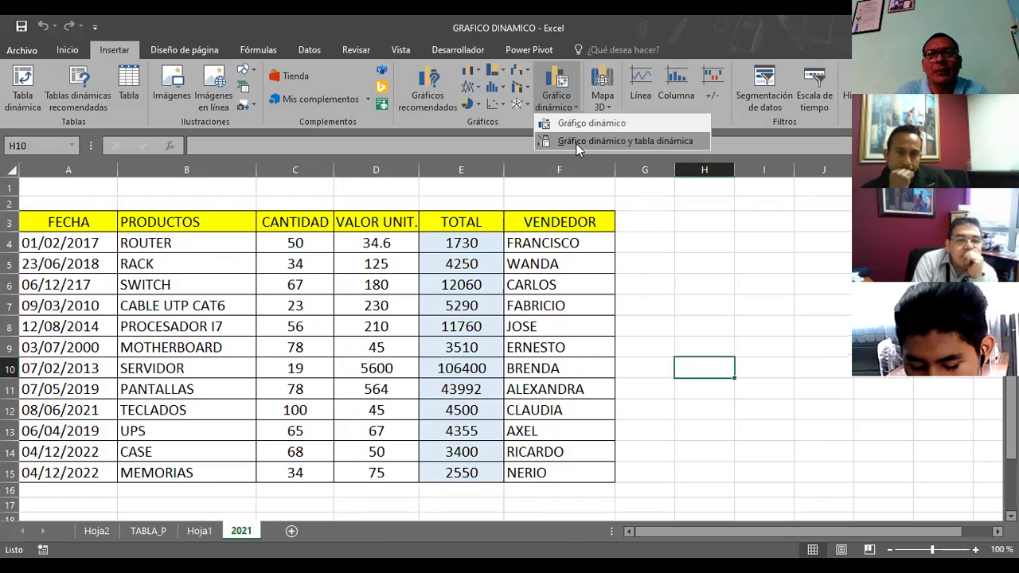
{"action": "left_click", "coordinate": [576, 141]}
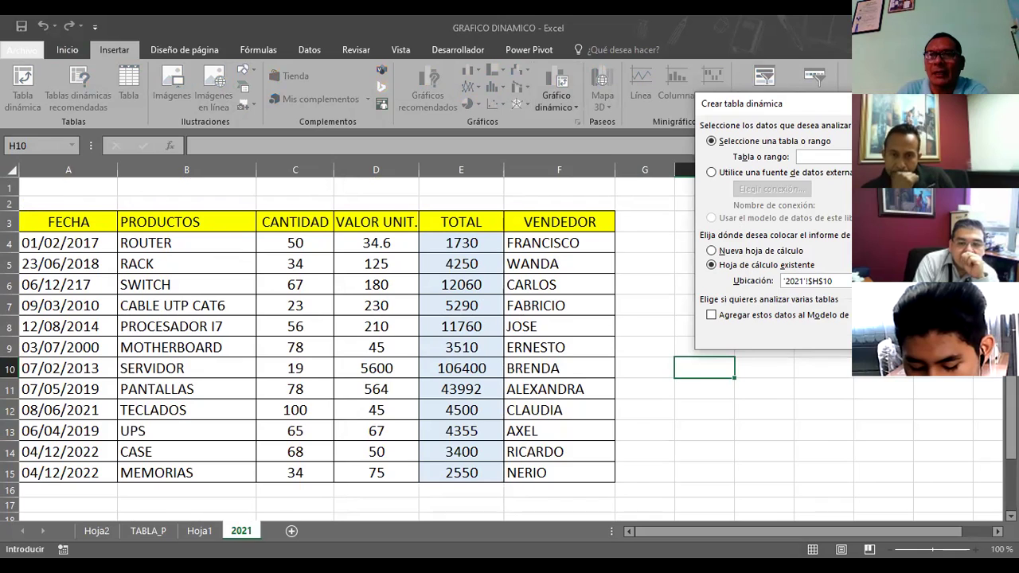
{"action": "left_click", "coordinate": [36, 225]}
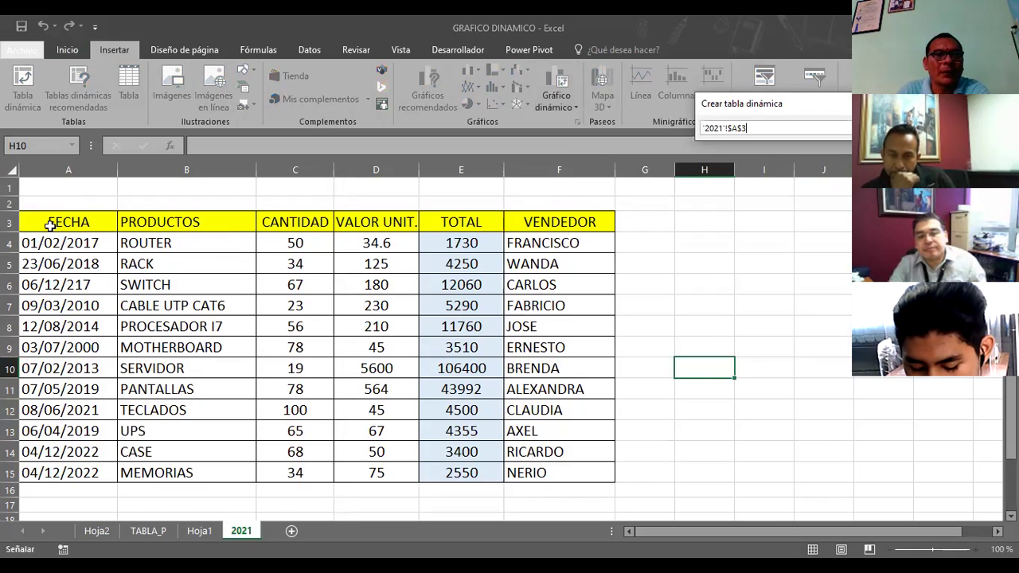
{"action": "left_click_drag", "start_coordinate": [49, 226], "coordinate": [568, 473]}
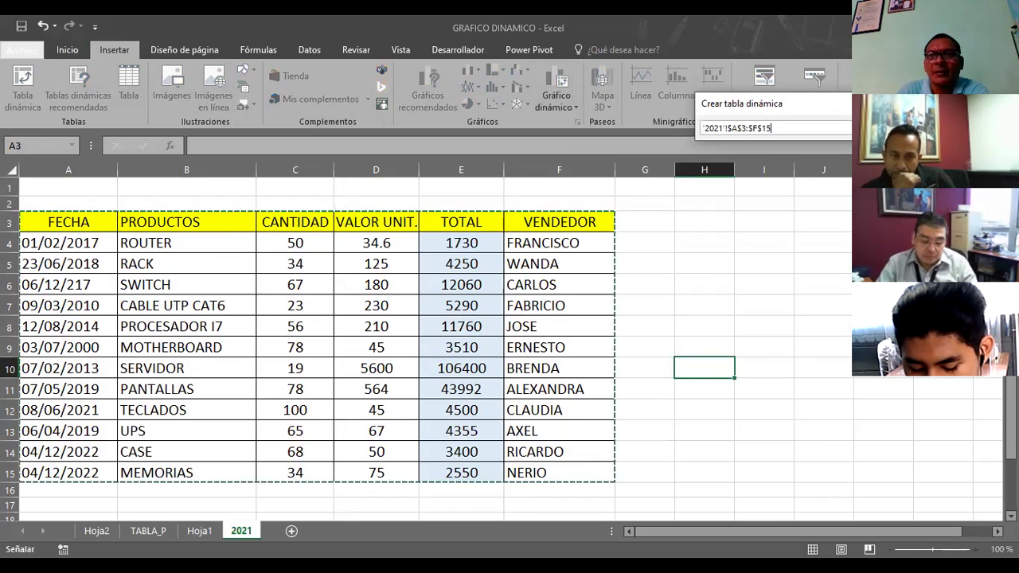
{"action": "key", "text": "Return"}
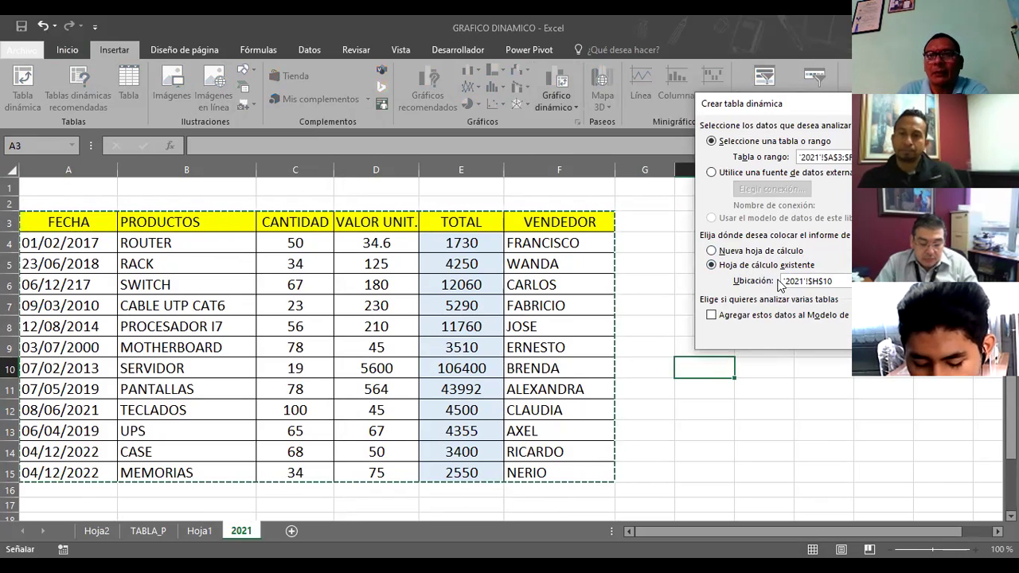
{"action": "left_click", "coordinate": [713, 251]}
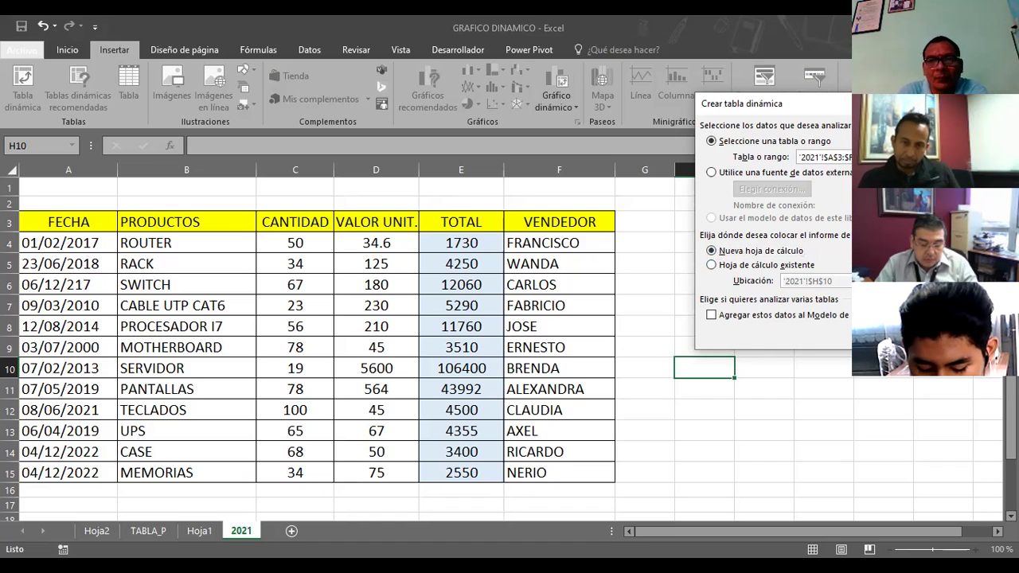
{"action": "key", "text": "Return"}
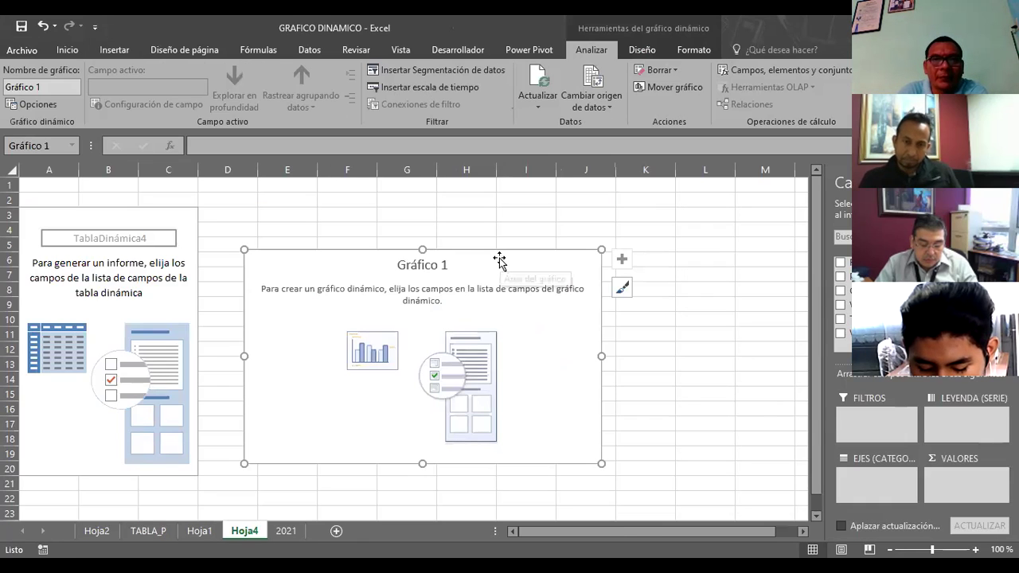
Step: Move the blank pivot chart right over columns G–M
{"action": "left_click_drag", "start_coordinate": [499, 259], "coordinate": [665, 211]}
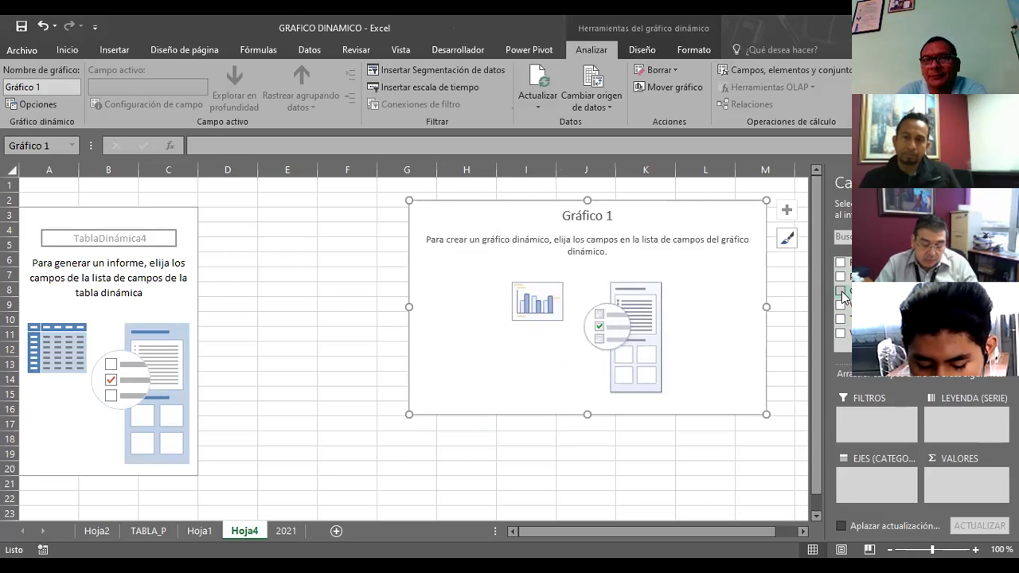
{"action": "left_click", "coordinate": [601, 234]}
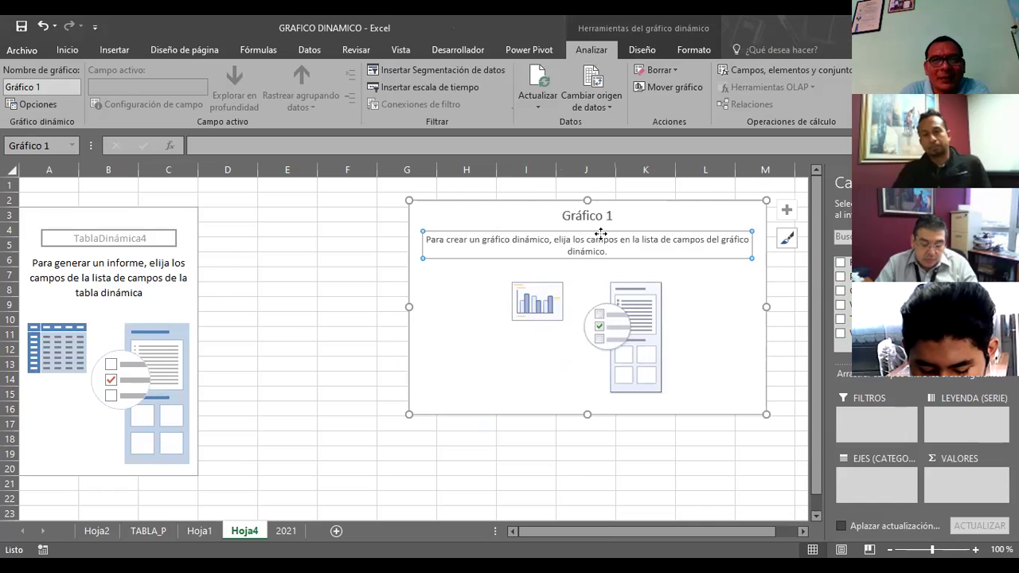
{"action": "left_click", "coordinate": [644, 225]}
Step: Place PRODUCTOS in rows, VALOR UNIT. in values and FECHA in columns
{"action": "left_click", "coordinate": [159, 224]}
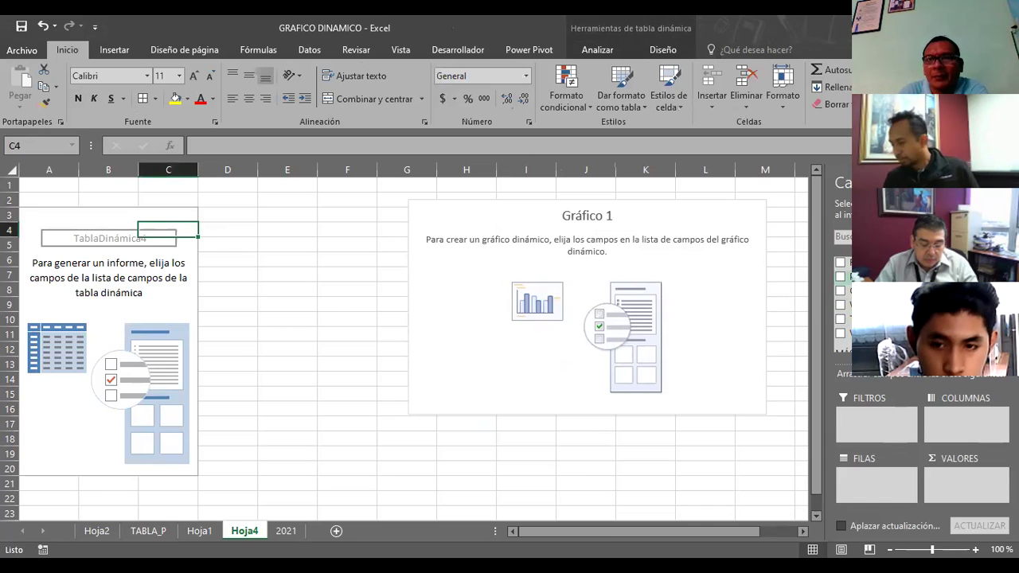
{"action": "left_click_drag", "start_coordinate": [864, 277], "coordinate": [878, 478]}
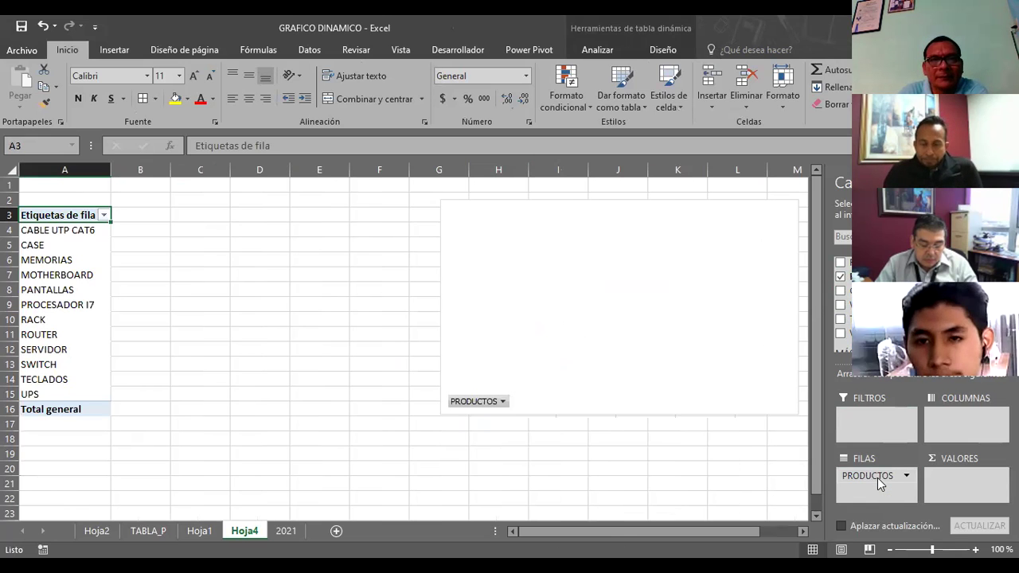
{"action": "left_click_drag", "start_coordinate": [863, 305], "coordinate": [967, 486]}
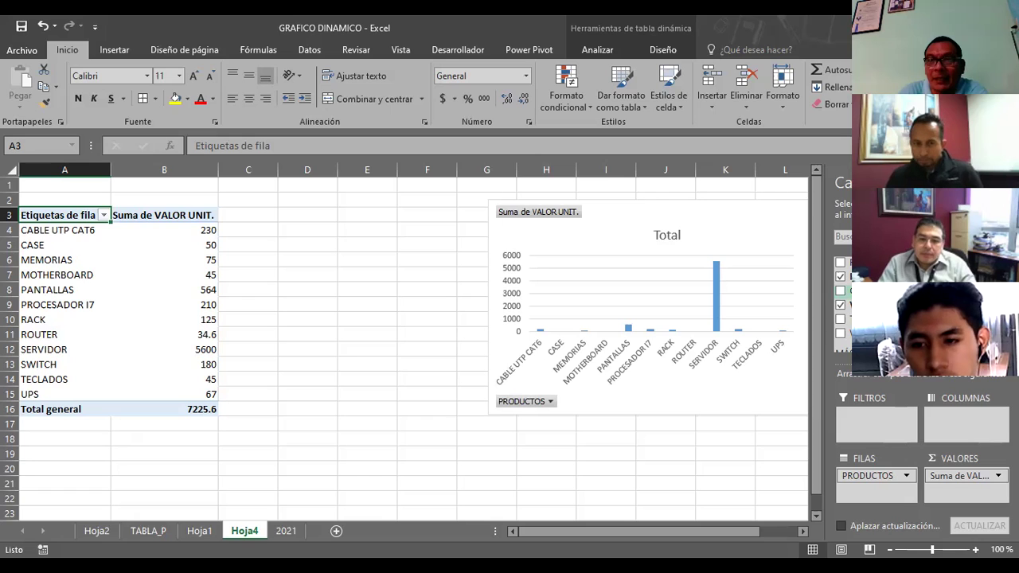
{"action": "left_click_drag", "start_coordinate": [856, 262], "coordinate": [959, 421]}
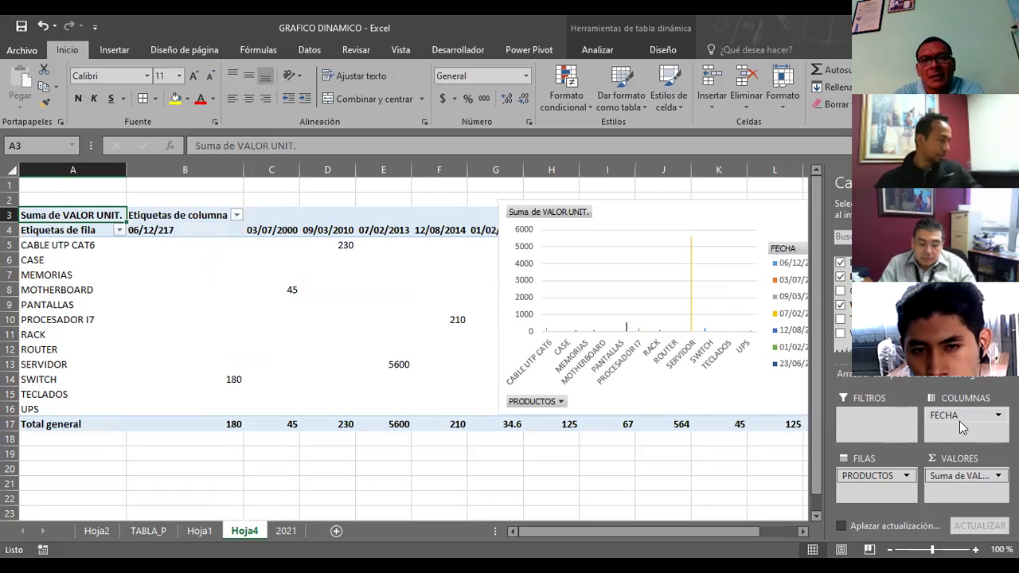
{"action": "left_click", "coordinate": [630, 237]}
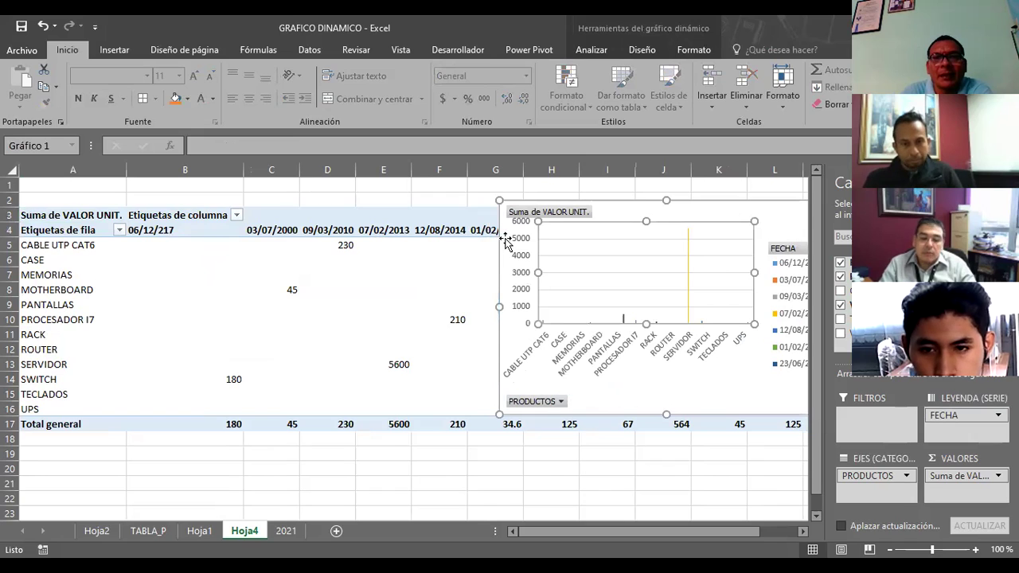
Step: Move the chart left over columns A–E and open its Seleccionar datos settings
{"action": "left_click_drag", "start_coordinate": [501, 239], "coordinate": [151, 244]}
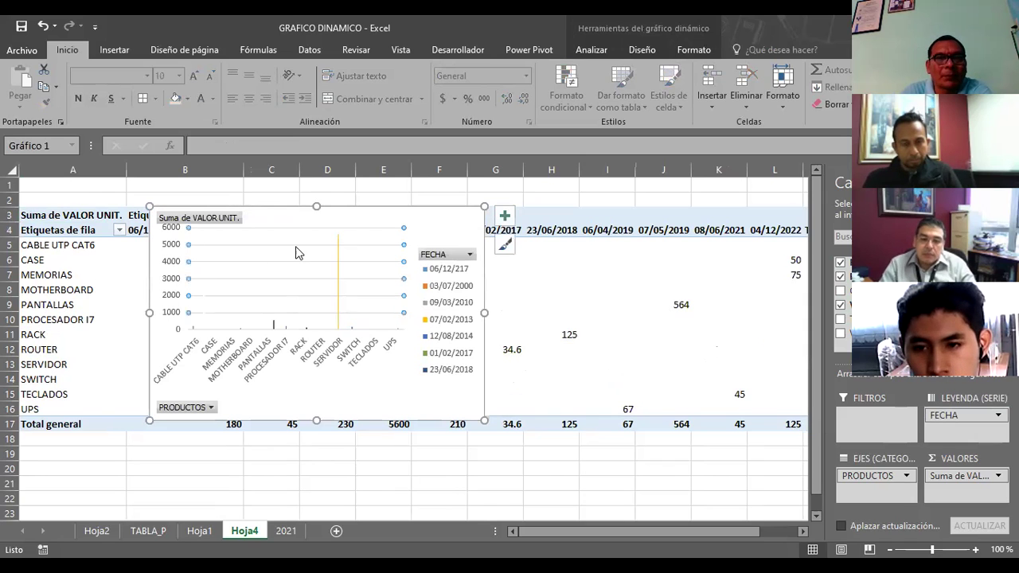
{"action": "right_click", "coordinate": [295, 252]}
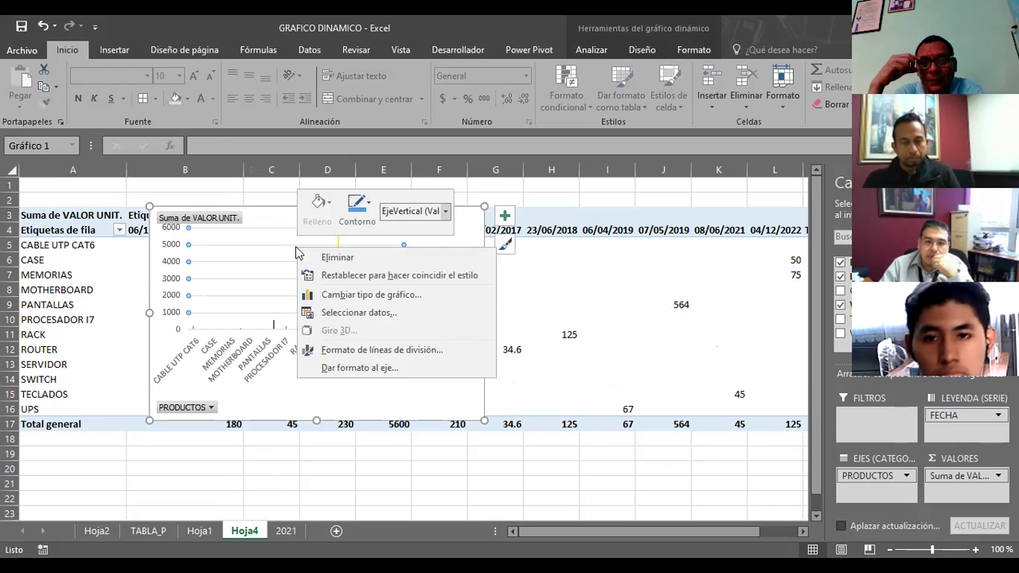
{"action": "left_click", "coordinate": [359, 313]}
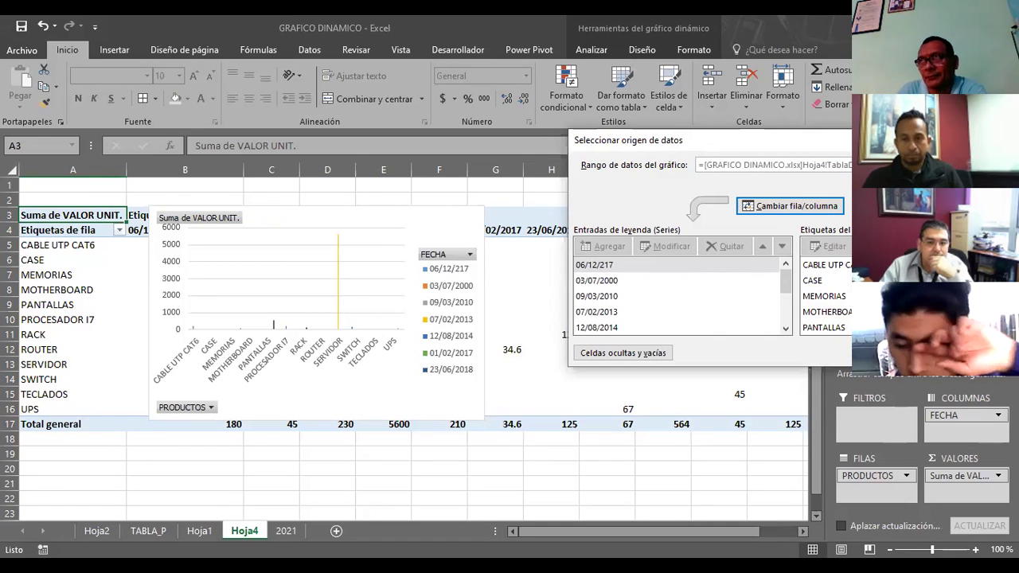
Step: Inspect the CASE axis label and the 03/07/2000 series in the data source dialog
{"action": "left_click", "coordinate": [822, 285]}
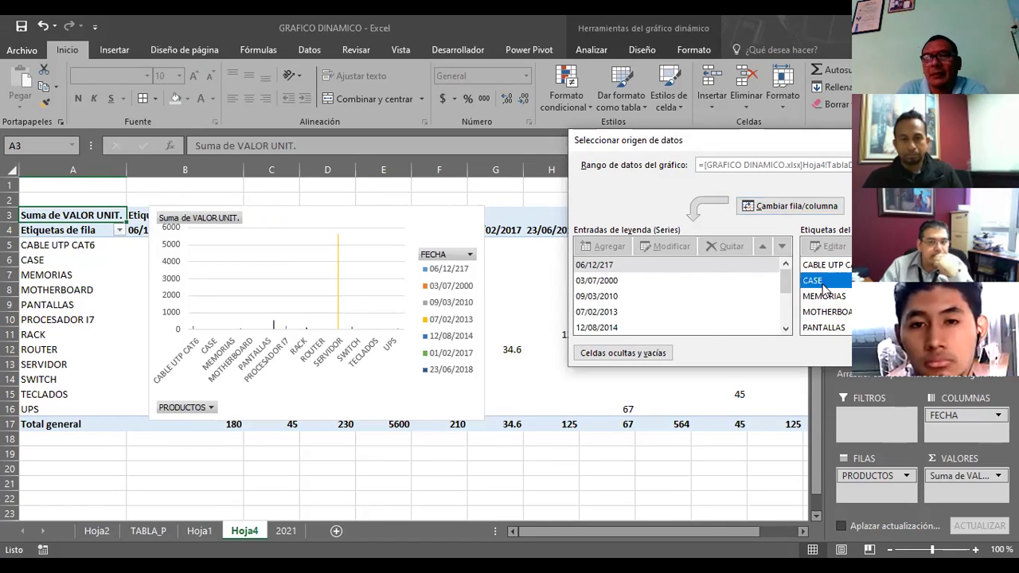
{"action": "left_click", "coordinate": [593, 284]}
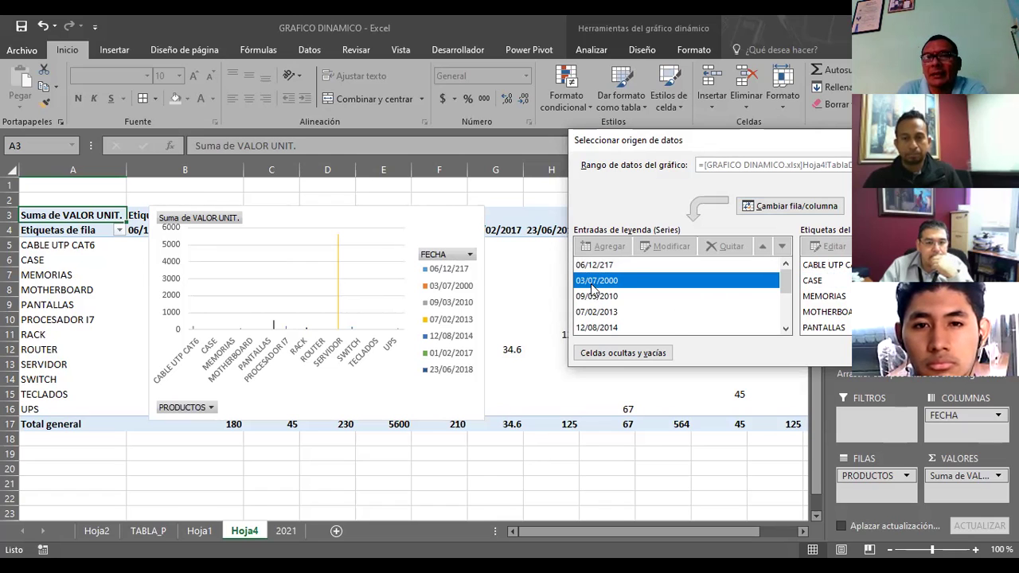
{"action": "left_click", "coordinate": [828, 280]}
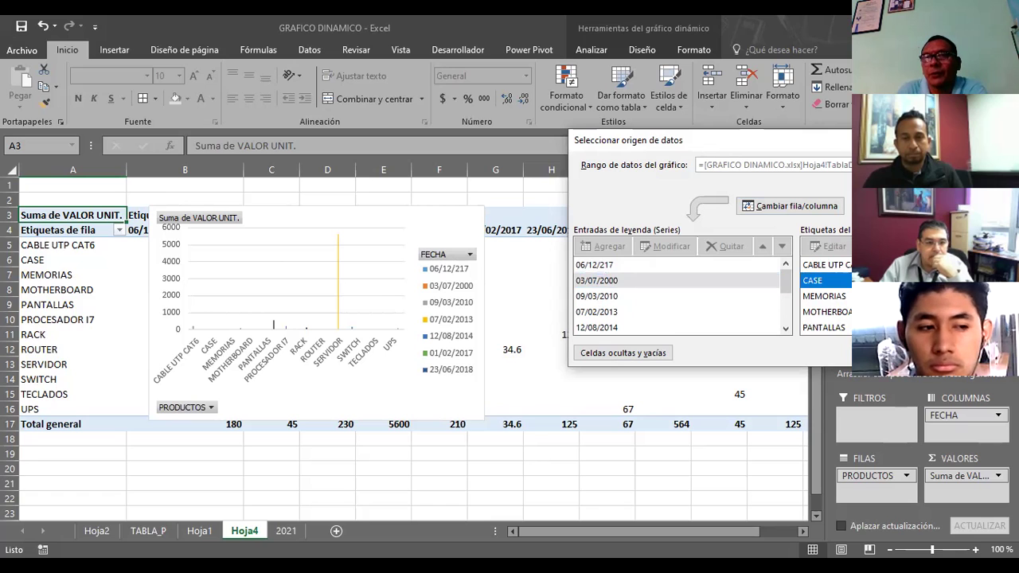
Step: Close the data source dialog and set the chart area border to Línea con degradado
{"action": "key", "text": "Return"}
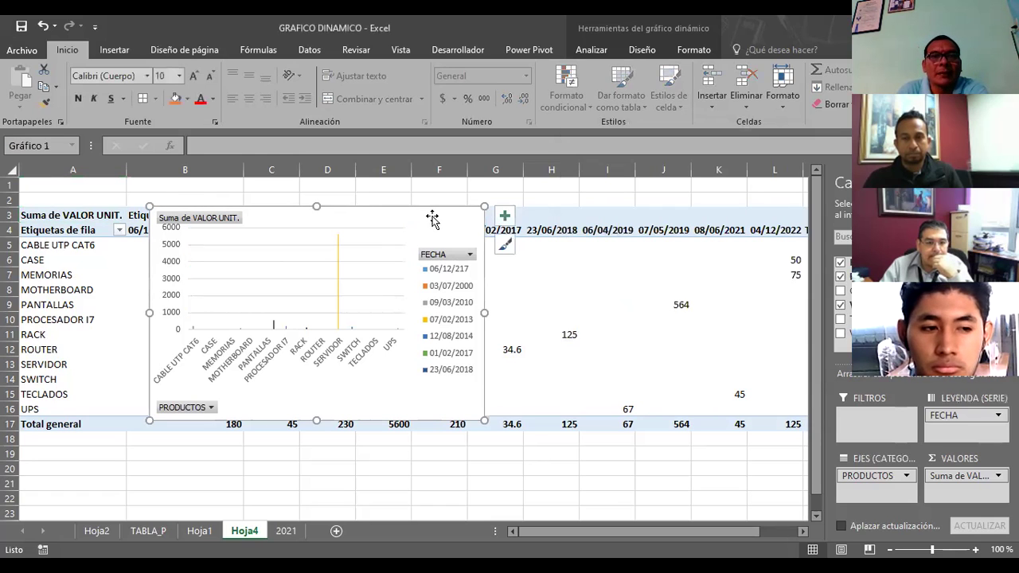
{"action": "double_click", "coordinate": [432, 217]}
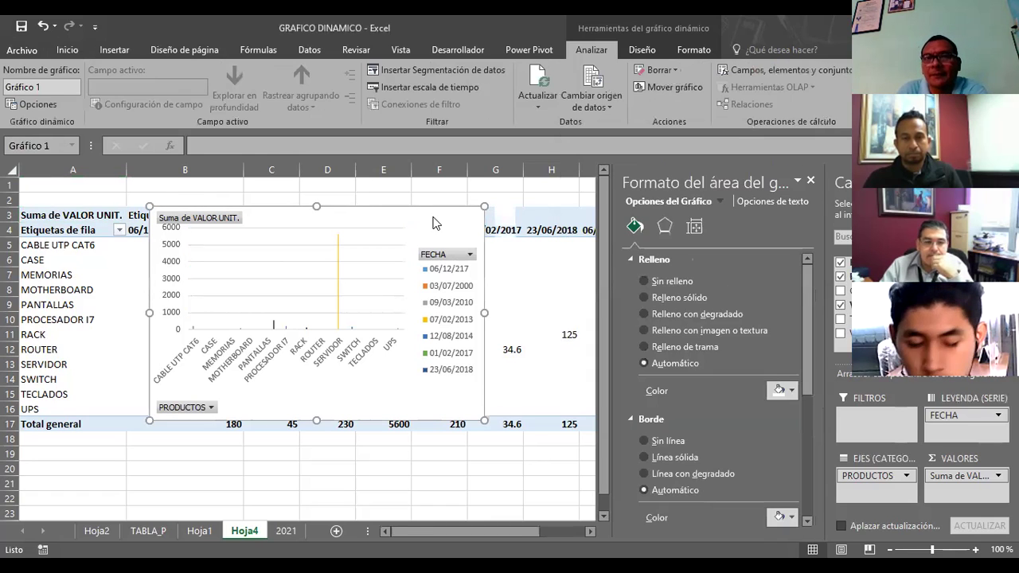
{"action": "right_click", "coordinate": [435, 223]}
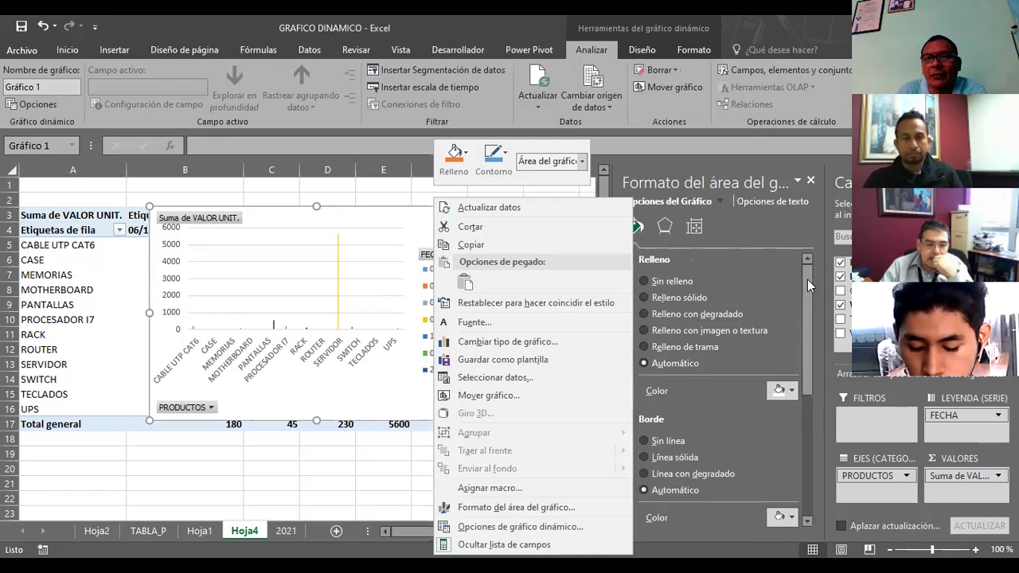
{"action": "left_click_drag", "start_coordinate": [808, 318], "coordinate": [810, 310]}
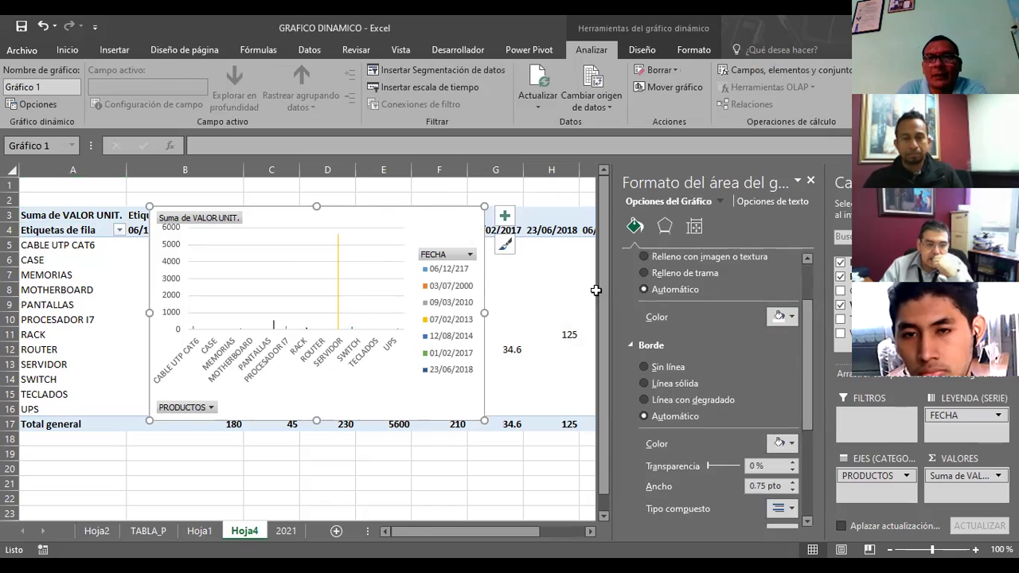
{"action": "scroll", "coordinate": [803, 324], "scroll_direction": "down", "scroll_amount": 4}
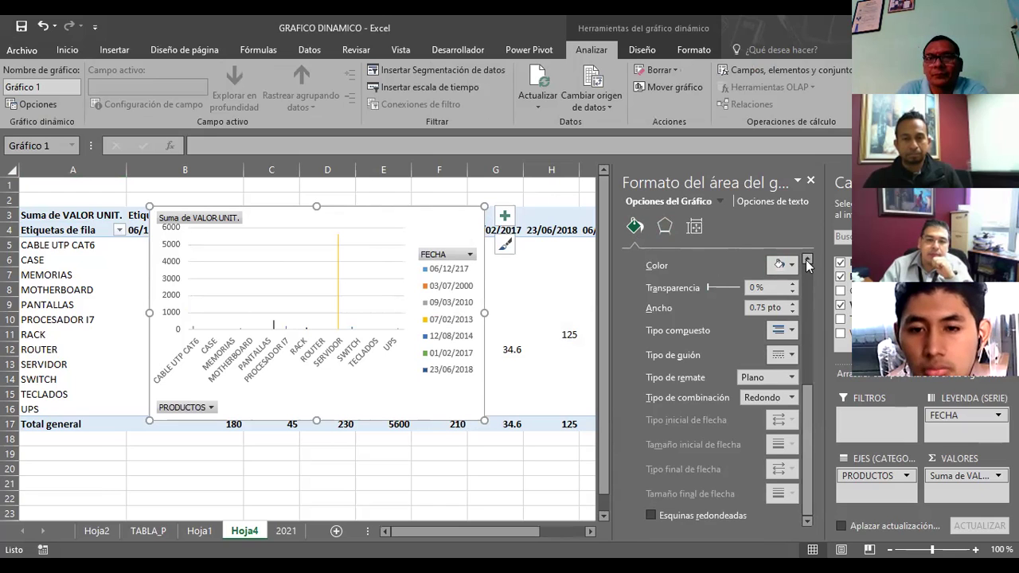
{"action": "left_click_drag", "start_coordinate": [807, 462], "coordinate": [804, 454]}
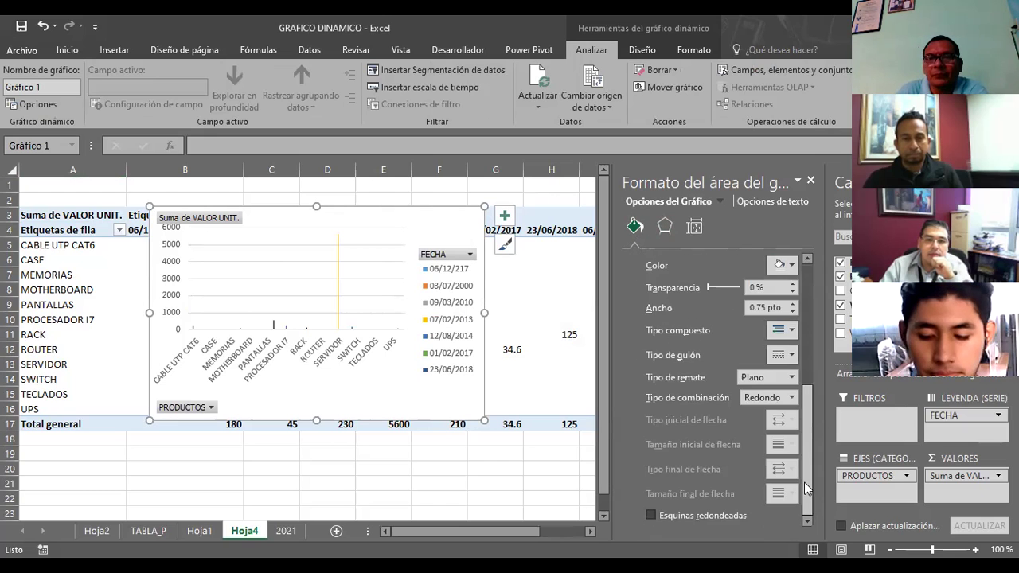
{"action": "scroll", "coordinate": [804, 454], "scroll_direction": "up", "scroll_amount": 3}
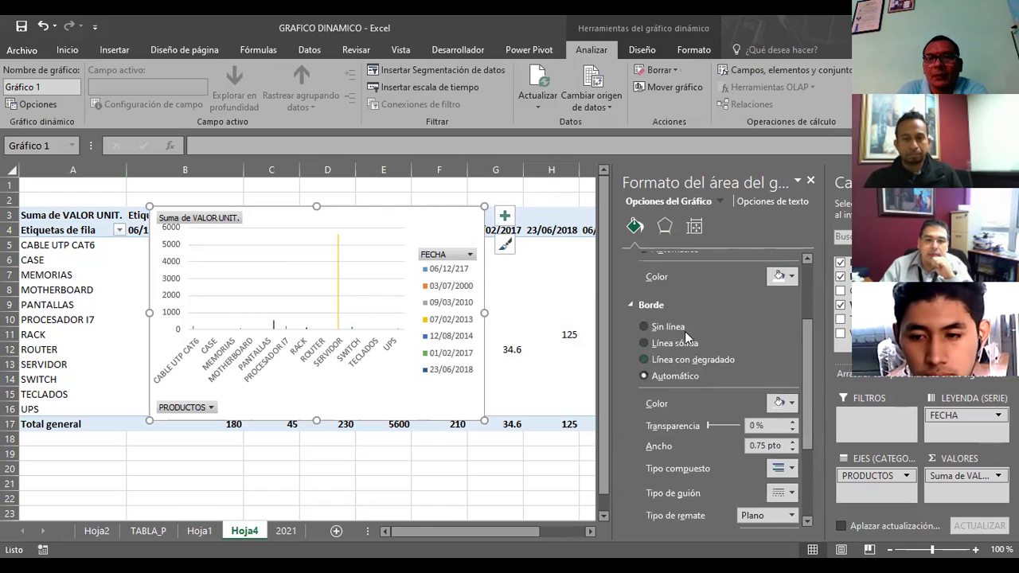
{"action": "left_click", "coordinate": [668, 350]}
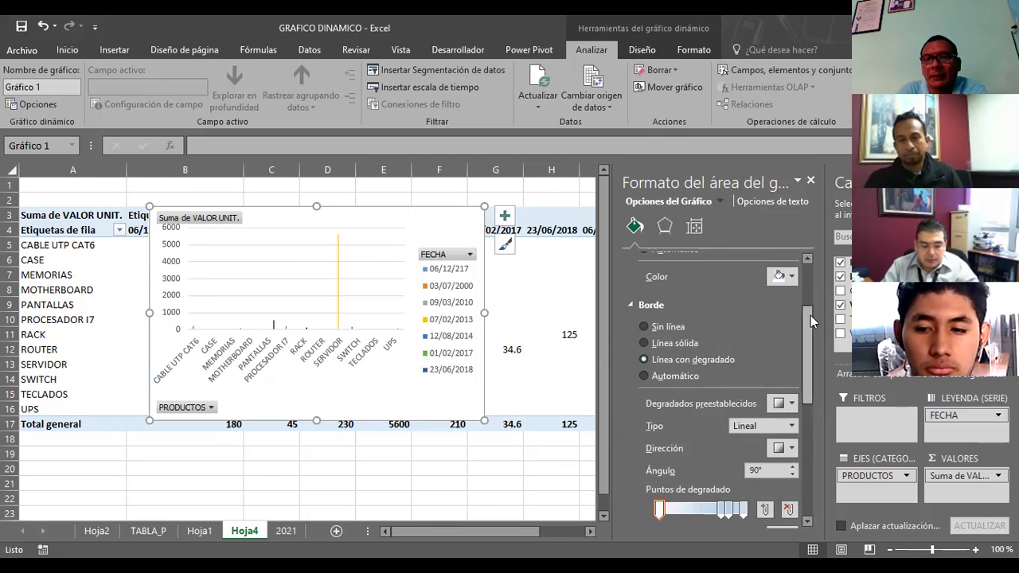
{"action": "scroll", "coordinate": [809, 319], "scroll_direction": "down", "scroll_amount": 3}
{"action": "scroll", "coordinate": [813, 354], "scroll_direction": "down", "scroll_amount": 3}
{"action": "scroll", "coordinate": [816, 364], "scroll_direction": "down", "scroll_amount": 3}
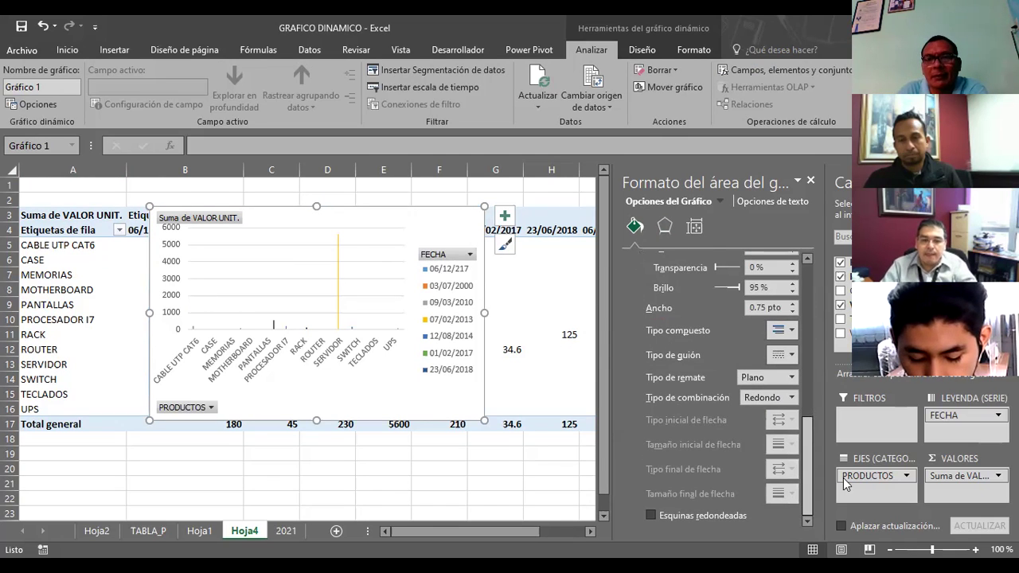
Step: Apply the 25-point soft edges preset to the chart area and close the format pane
{"action": "left_click", "coordinate": [664, 227]}
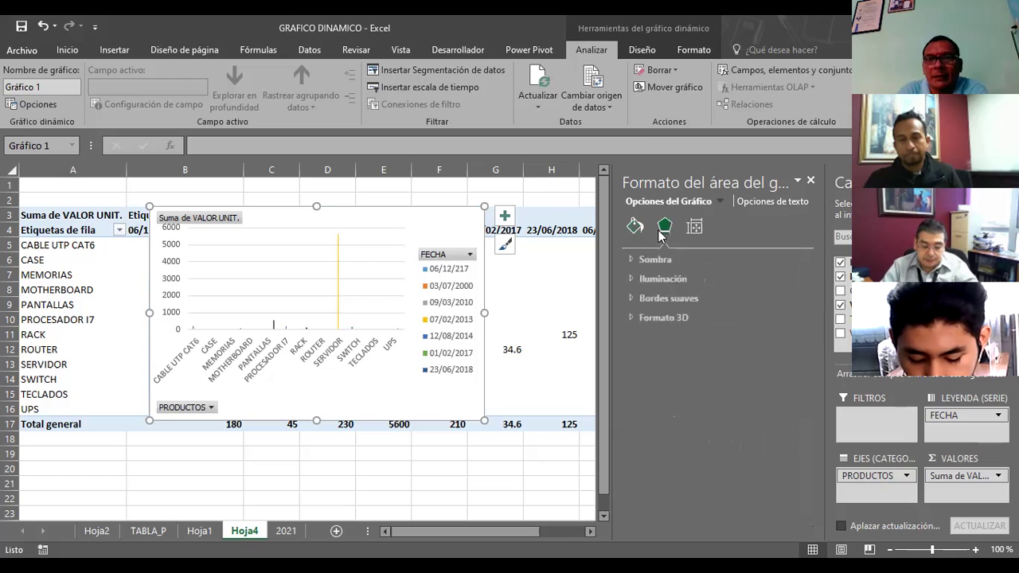
{"action": "left_click", "coordinate": [646, 300]}
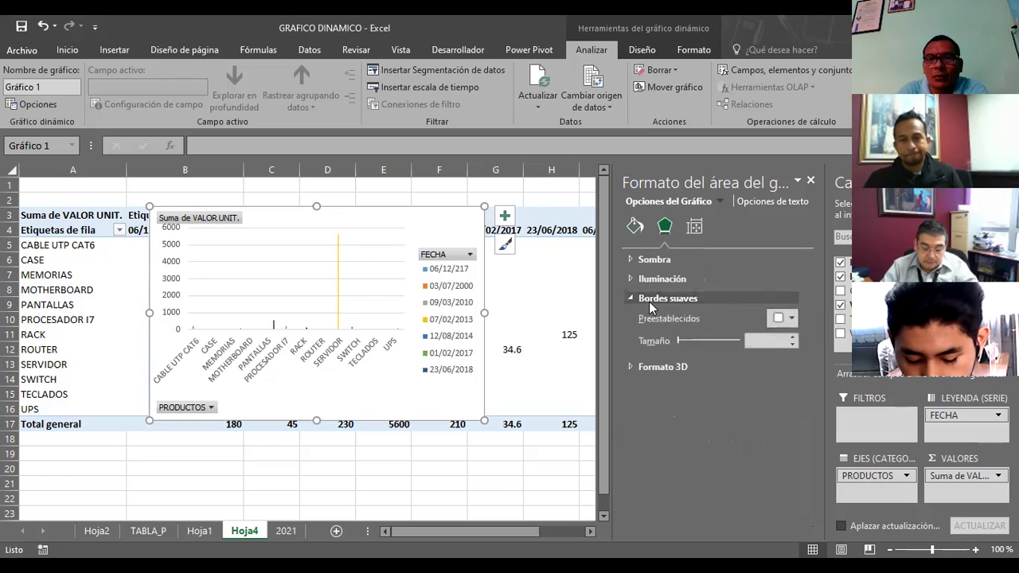
{"action": "left_click", "coordinate": [792, 318]}
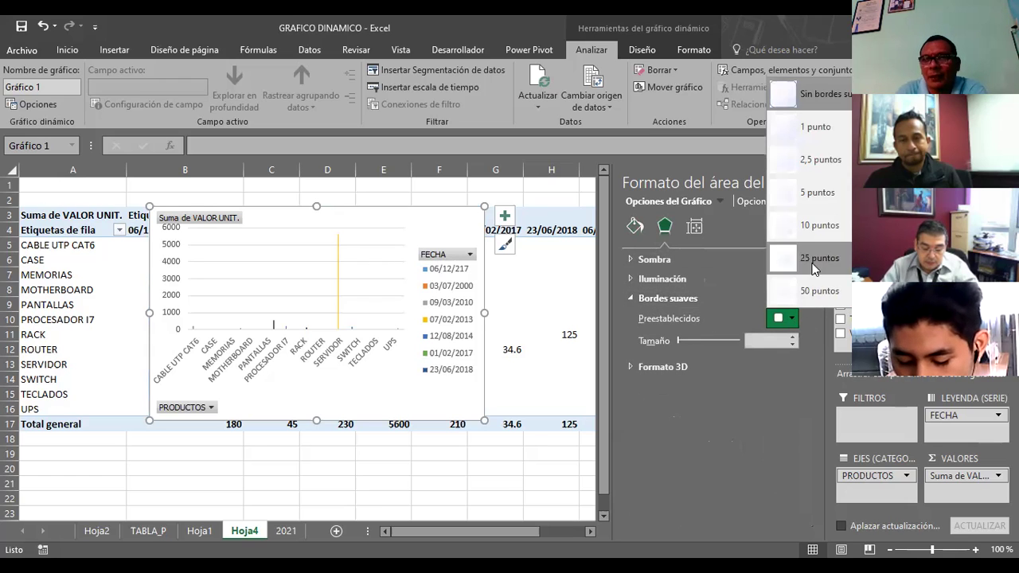
{"action": "left_click", "coordinate": [814, 262]}
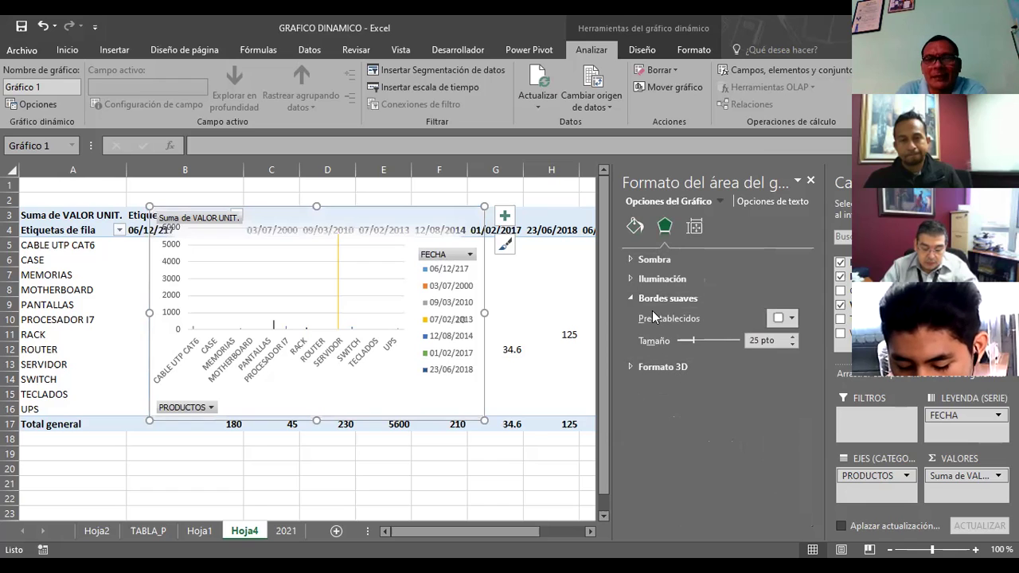
{"action": "left_click", "coordinate": [634, 226]}
{"action": "left_click", "coordinate": [810, 181]}
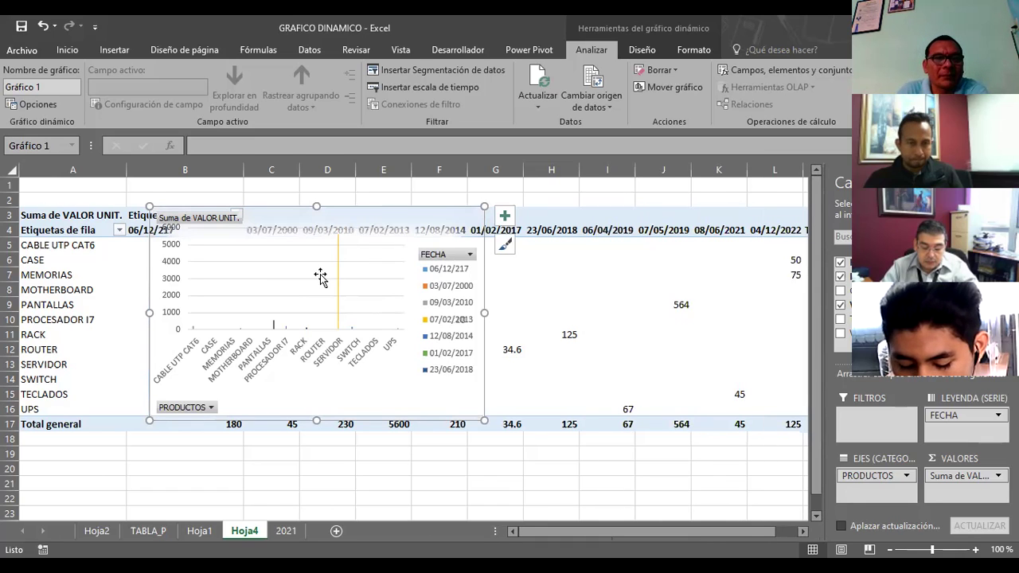
Step: Format the PRODUCTOS category axis as a date axis (Eje de fecha)
{"action": "left_click", "coordinate": [229, 359]}
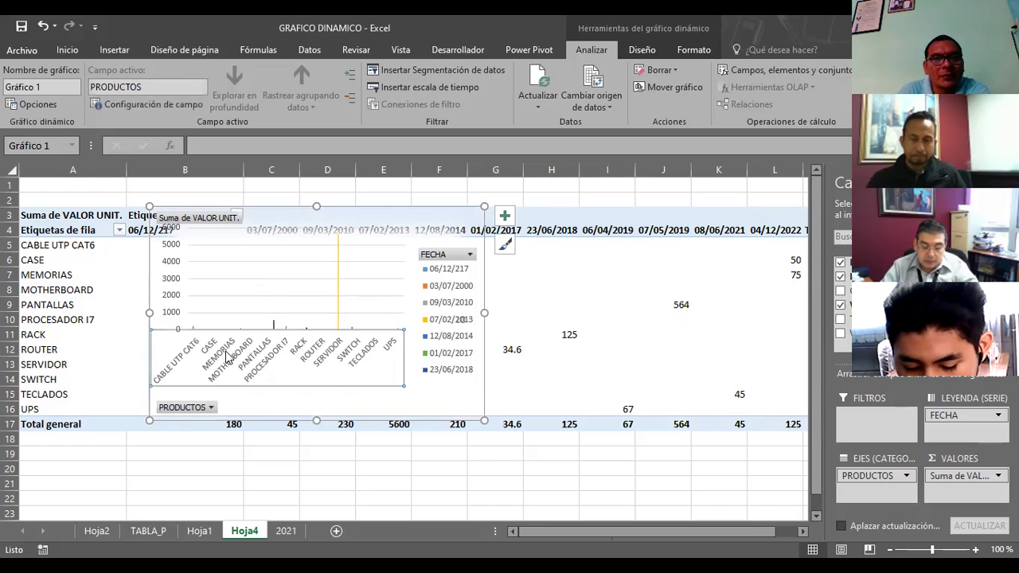
{"action": "right_click", "coordinate": [228, 357]}
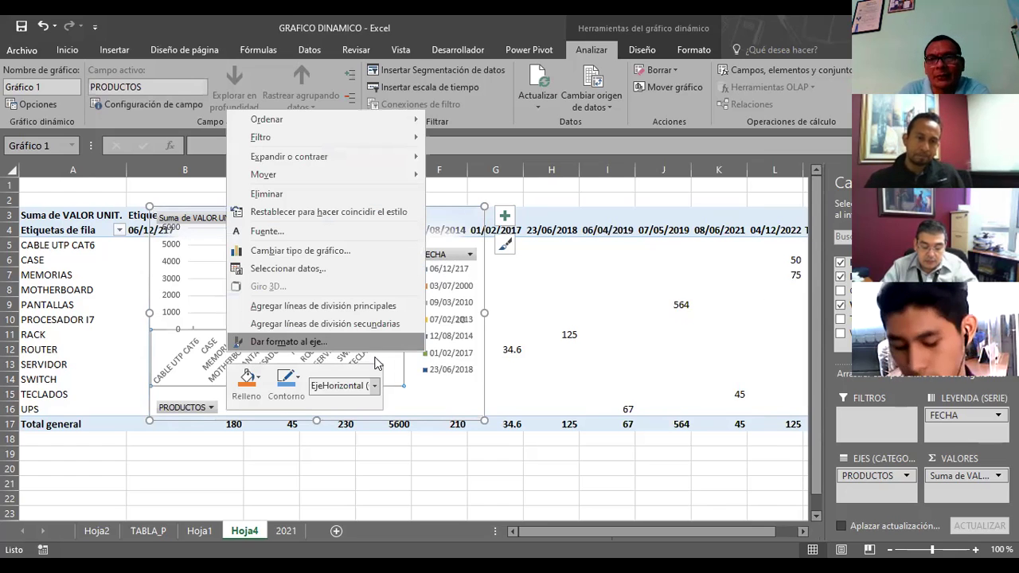
{"action": "left_click", "coordinate": [323, 341]}
{"action": "left_click", "coordinate": [653, 342]}
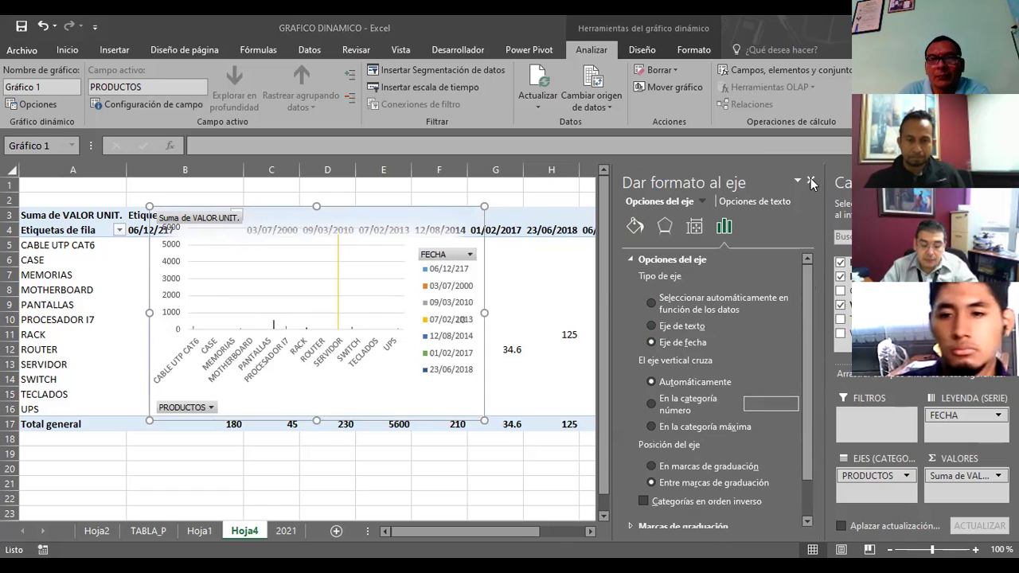
{"action": "left_click", "coordinate": [205, 388]}
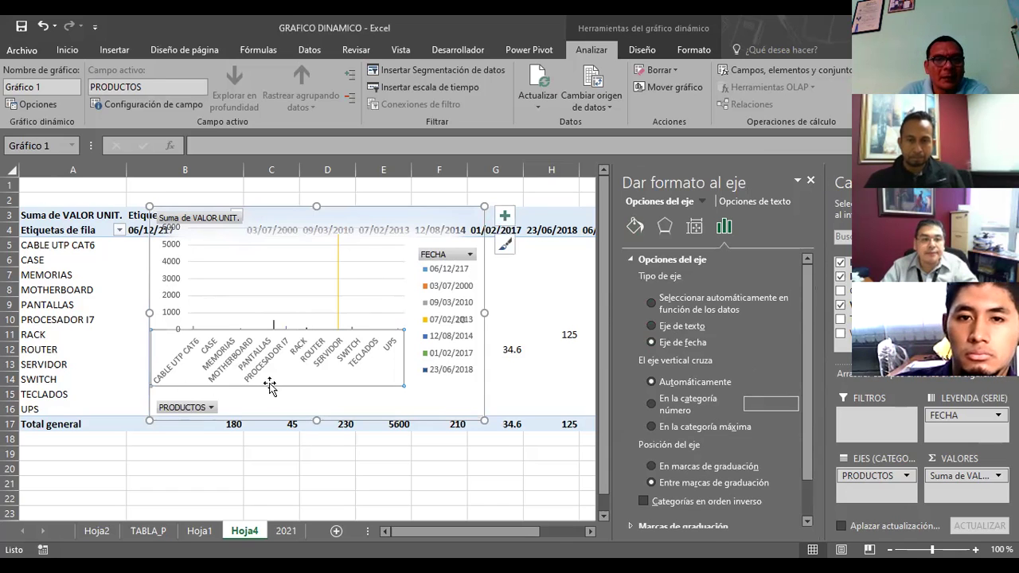
Step: Review the legend and value axis alignment, keeping axis text direction Horizontal
{"action": "left_click", "coordinate": [423, 298]}
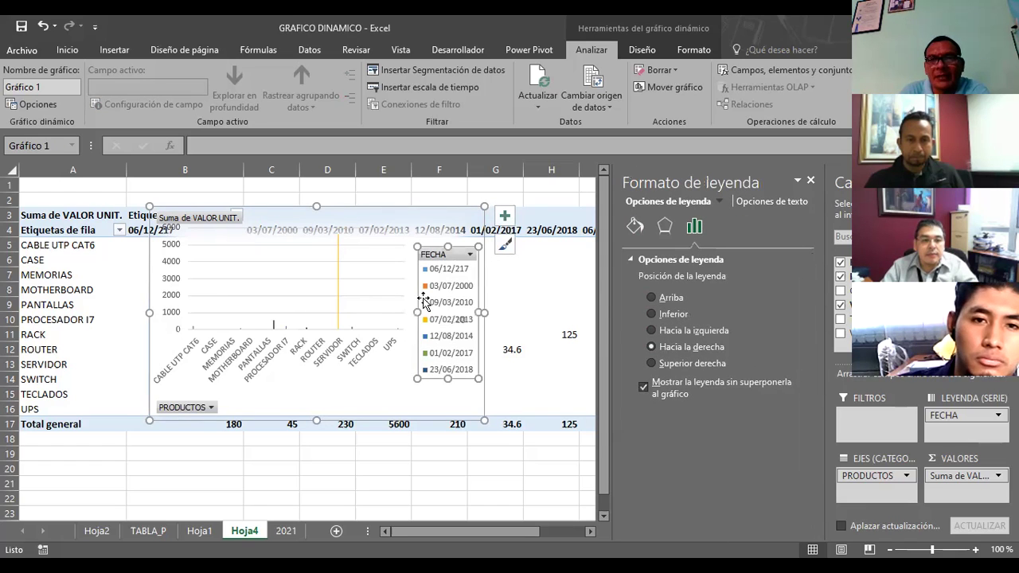
{"action": "left_click", "coordinate": [175, 277]}
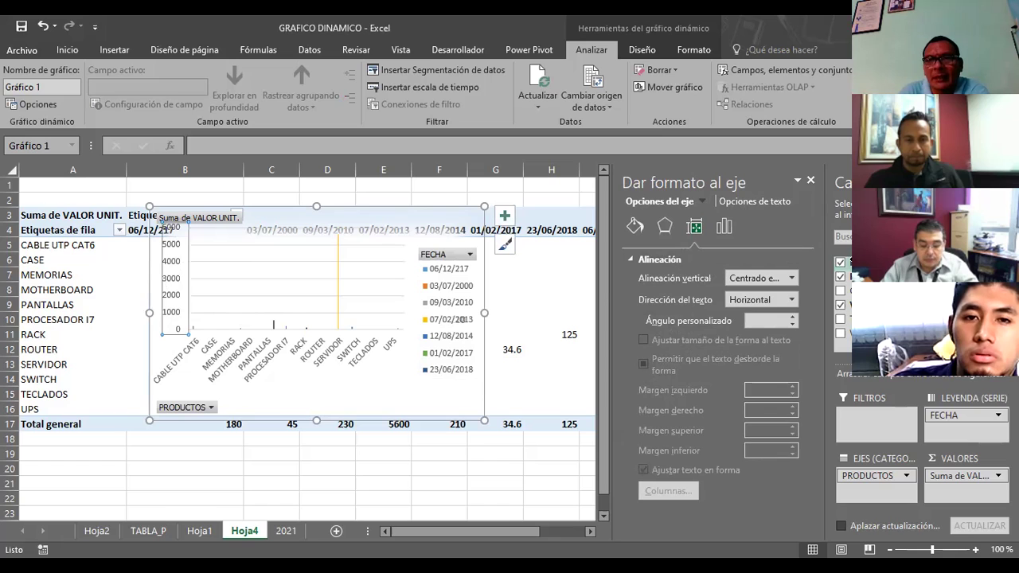
{"action": "left_click", "coordinate": [791, 279]}
{"action": "key", "text": "Escape"}
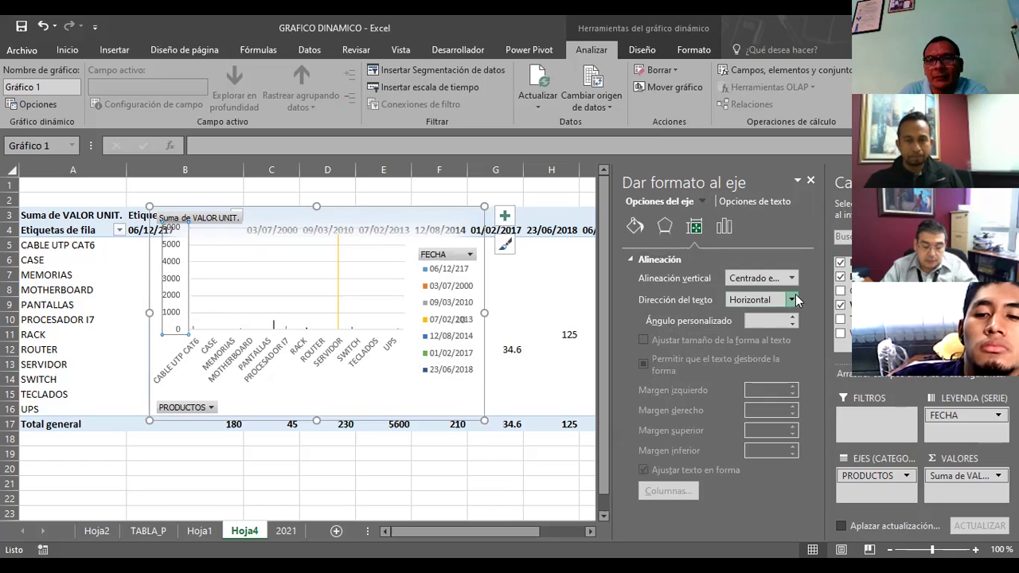
{"action": "left_click", "coordinate": [792, 300]}
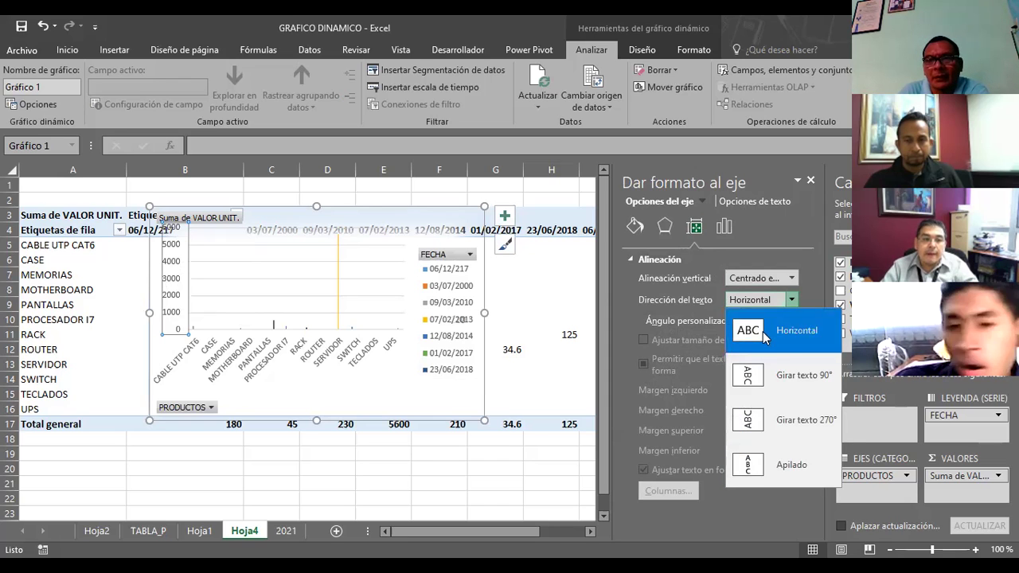
{"action": "left_click", "coordinate": [625, 316]}
{"action": "left_click", "coordinate": [423, 296]}
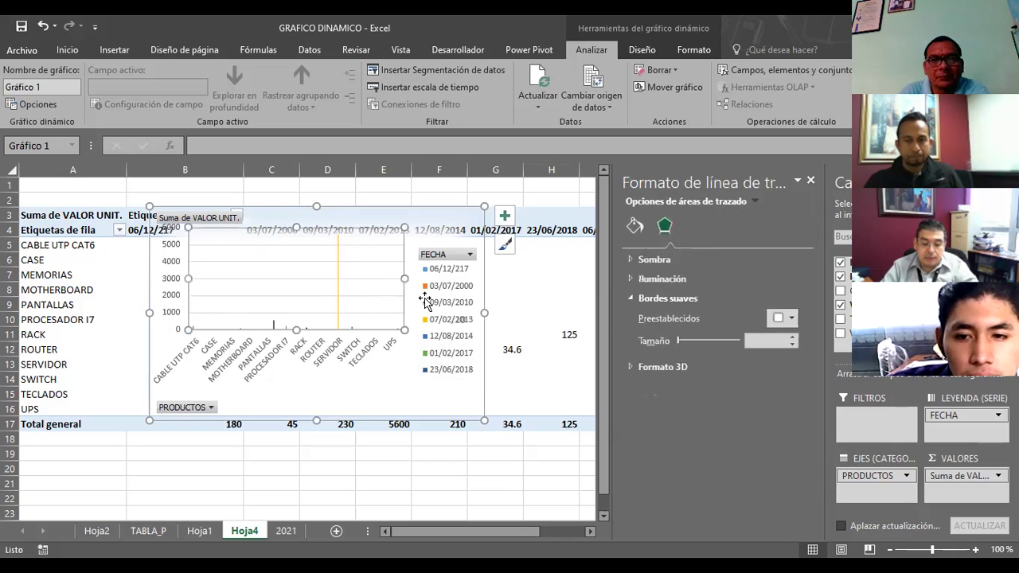
{"action": "left_click", "coordinate": [423, 295]}
{"action": "left_click", "coordinate": [508, 350]}
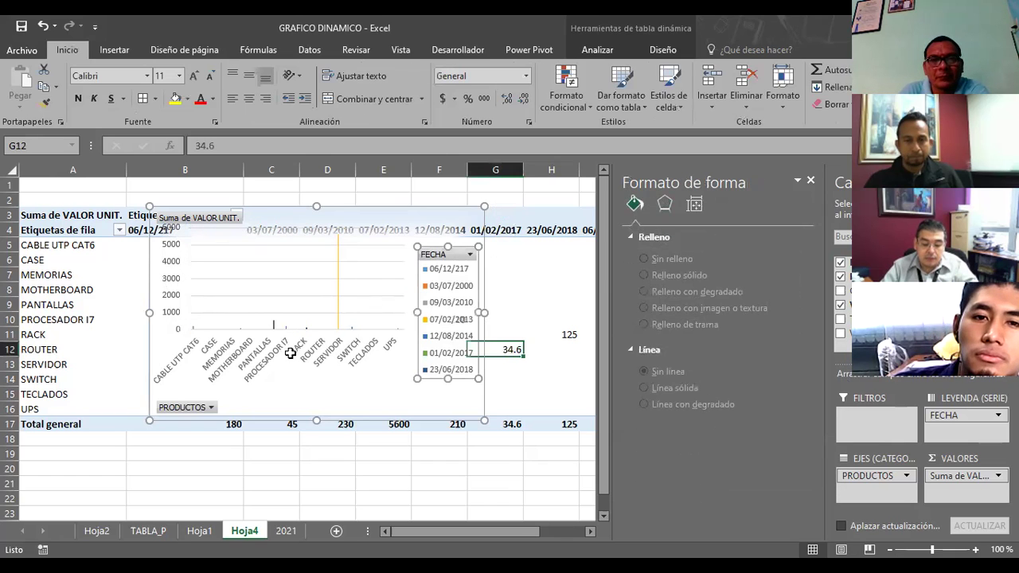
{"action": "left_click", "coordinate": [227, 356]}
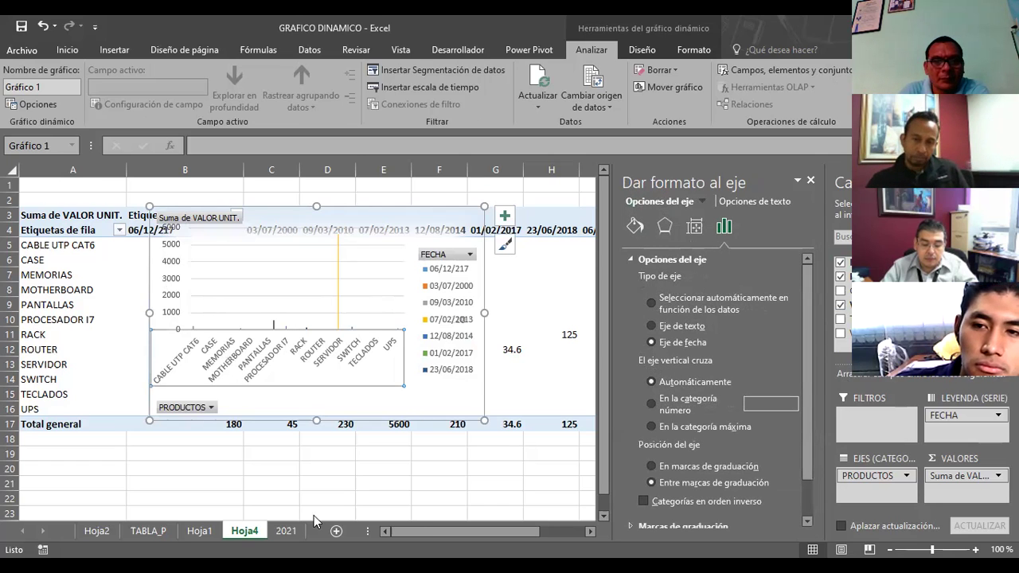
Step: Add major gridlines along the PRODUCTOS category axis
{"action": "right_click", "coordinate": [228, 357]}
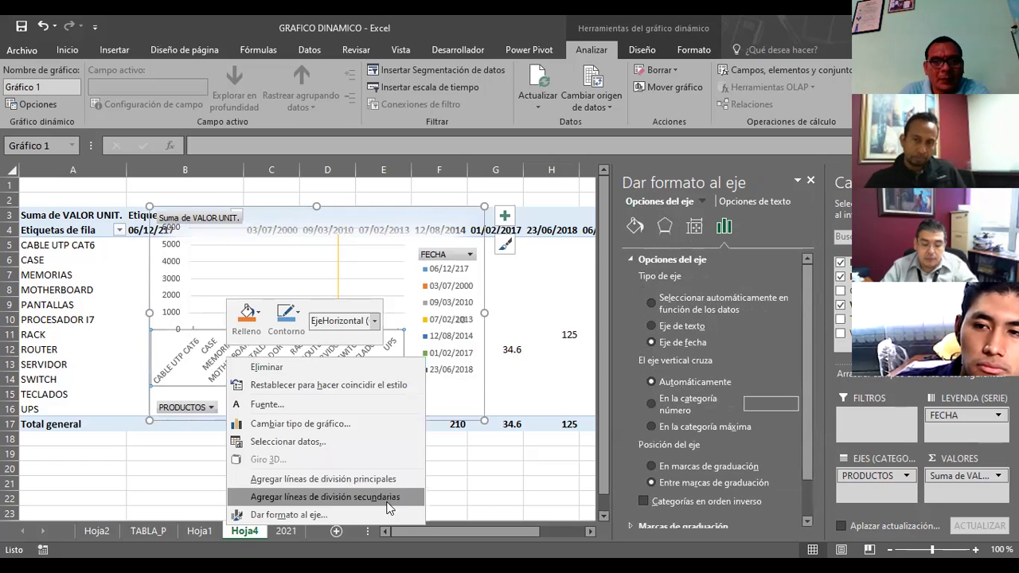
{"action": "left_click", "coordinate": [331, 479]}
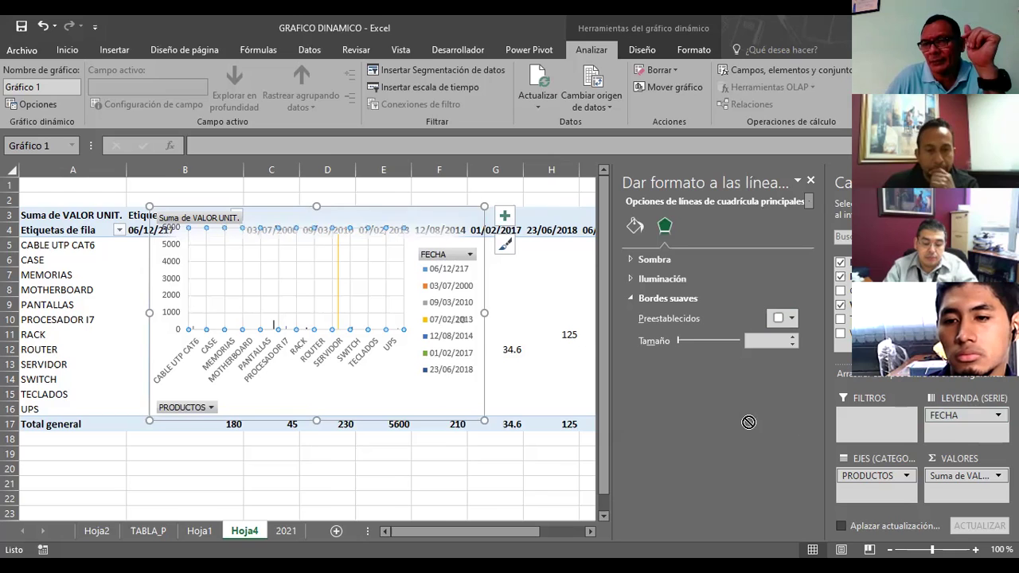
Step: Remove FECHA, PRODUCTOS and Suma de VALOR UNIT. from the pivot chart, then move the empty chart beside the table
{"action": "left_click_drag", "start_coordinate": [951, 420], "coordinate": [750, 422]}
{"action": "left_click_drag", "start_coordinate": [876, 475], "coordinate": [821, 432]}
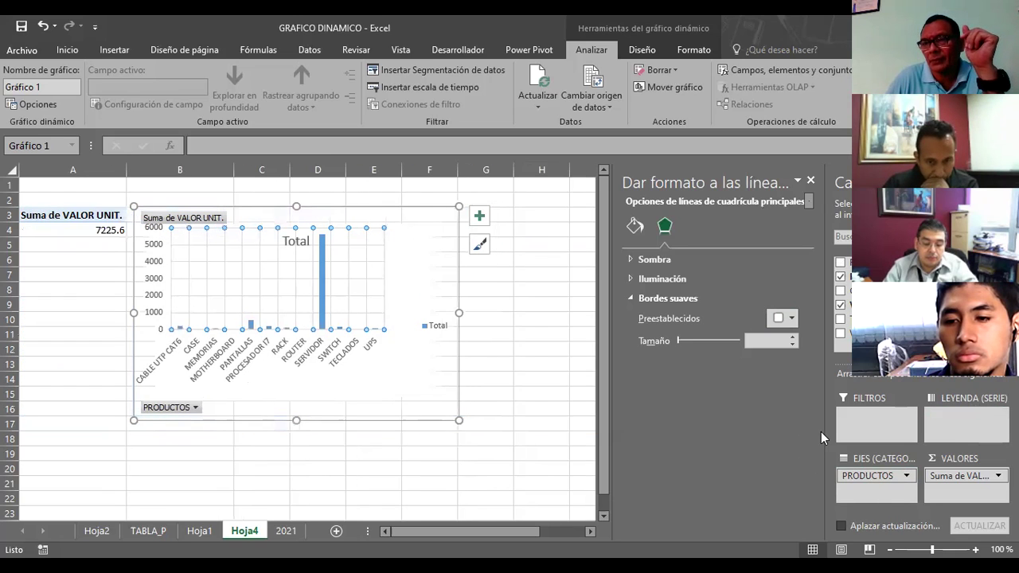
{"action": "left_click_drag", "start_coordinate": [966, 475], "coordinate": [695, 370]}
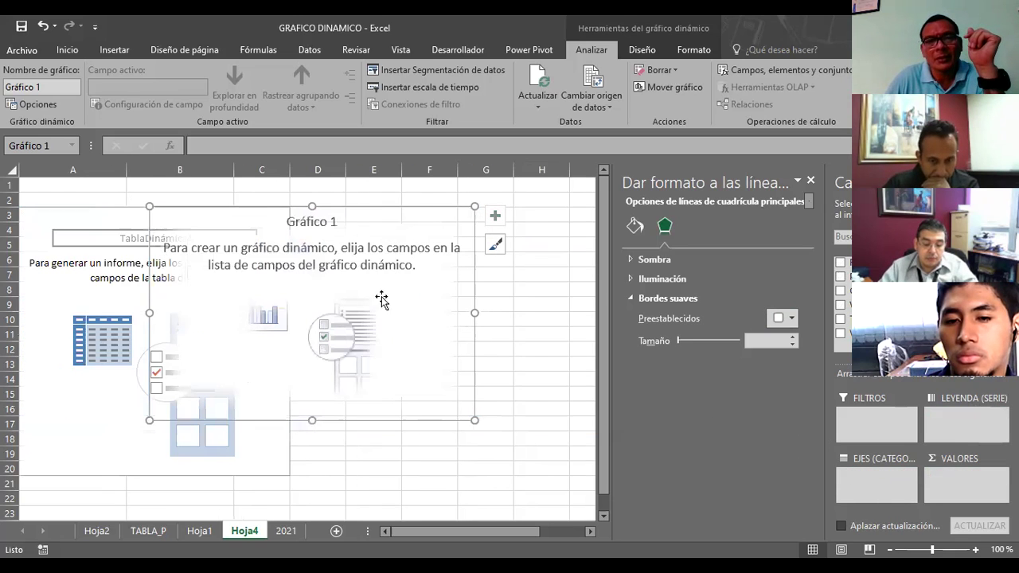
{"action": "left_click_drag", "start_coordinate": [387, 213], "coordinate": [547, 241]}
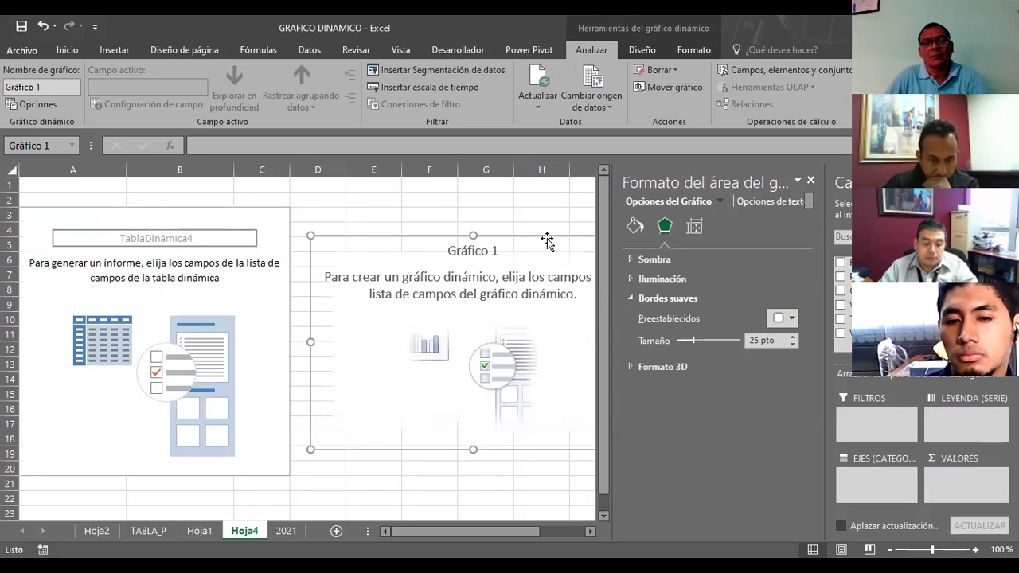